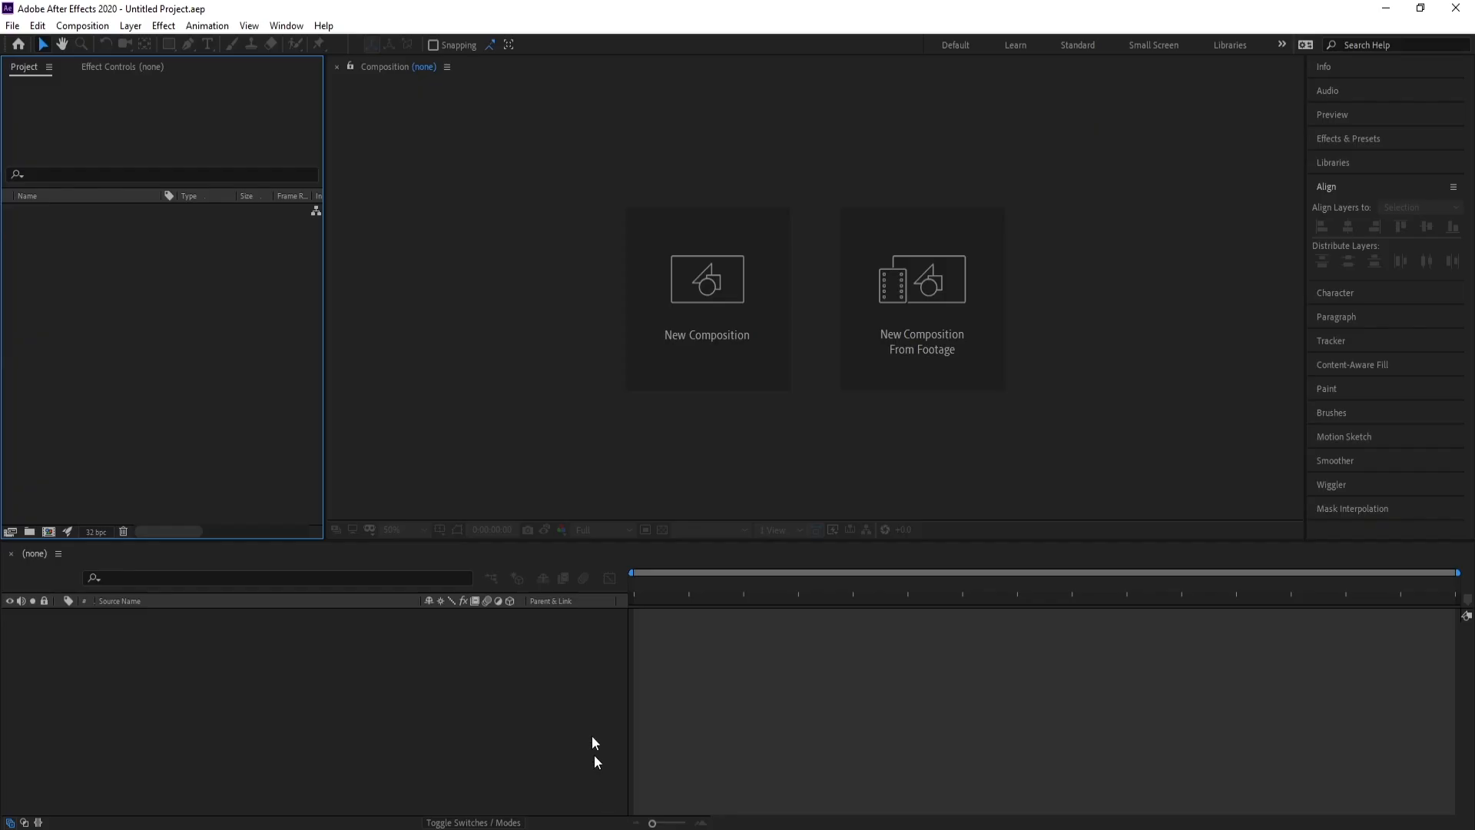
Create a composition named Render at 1920 x 1080 px, 30 frames per second, with a 10-second duration
left_click(690, 356)
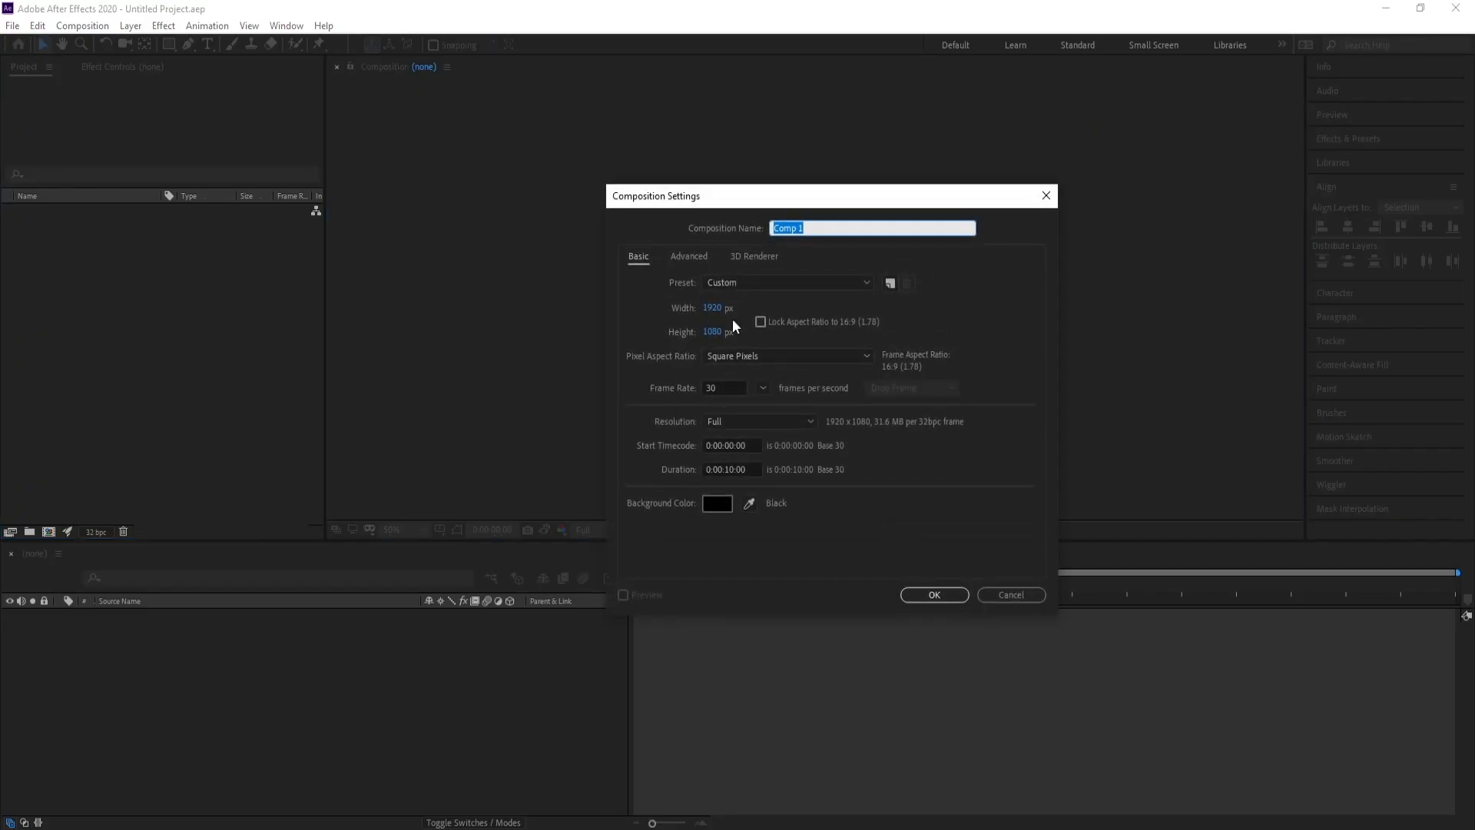
left_click(722, 388)
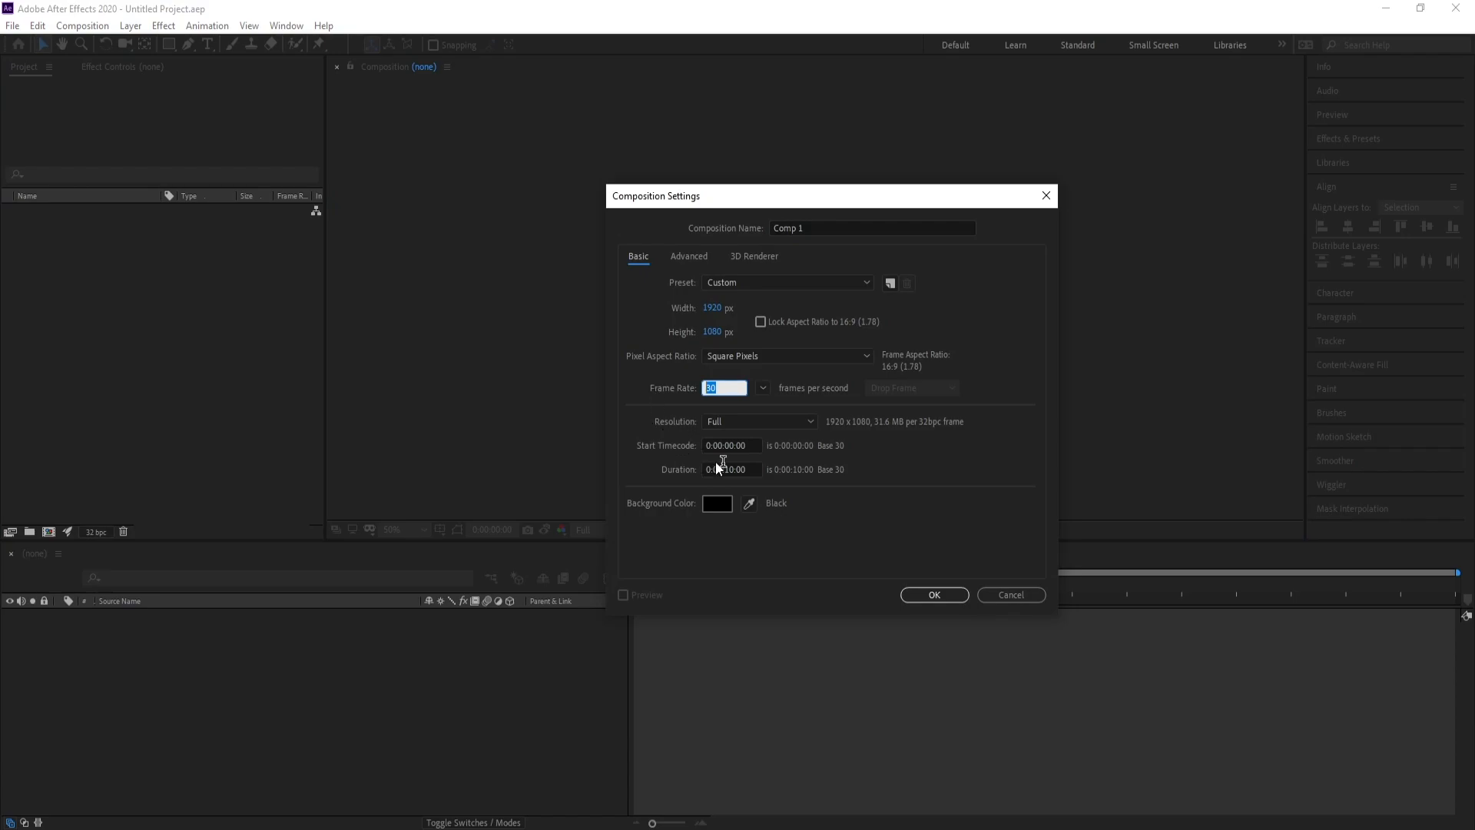
left_click(824, 228)
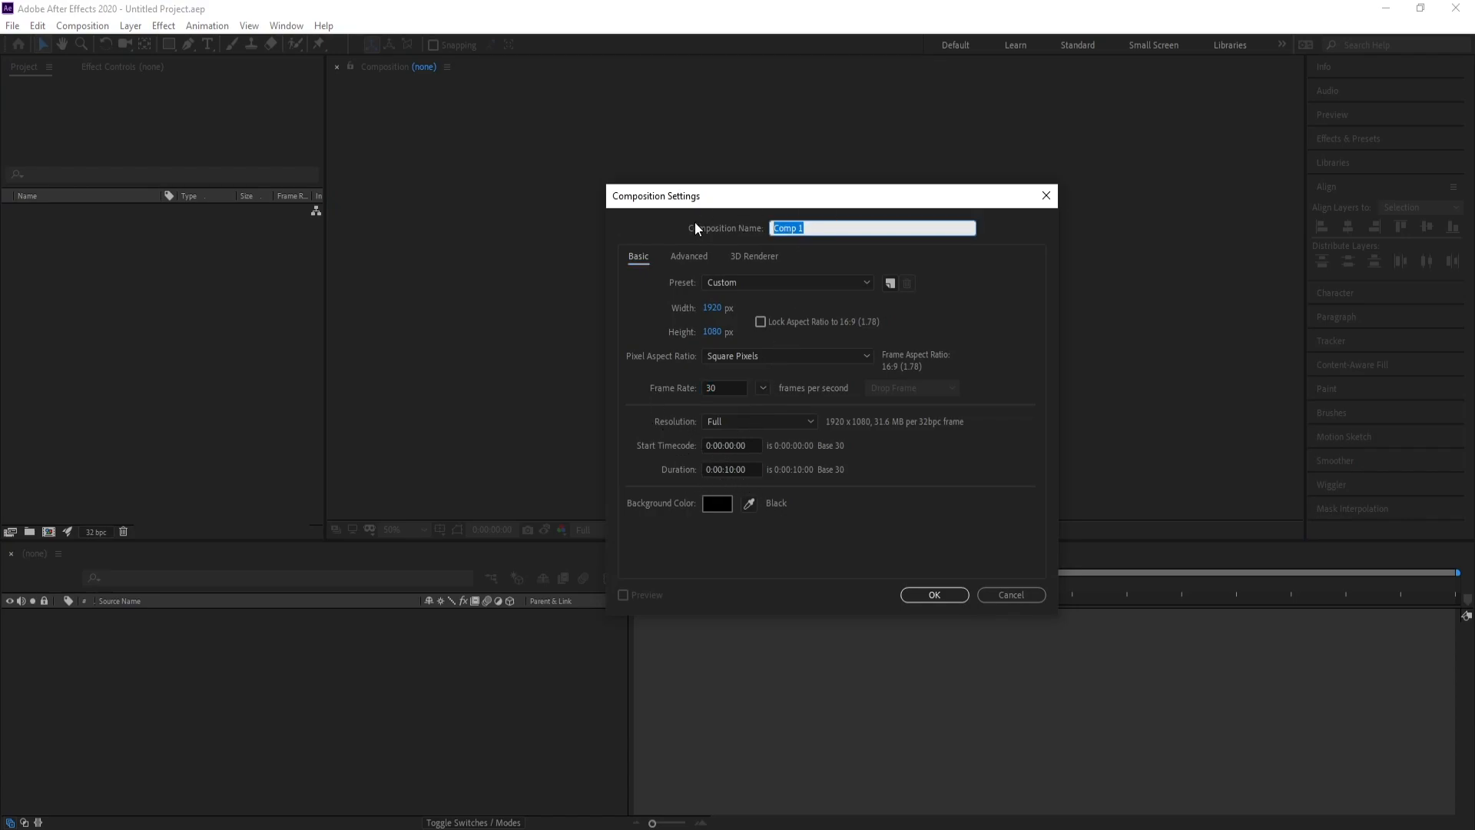
type("Render")
key("Return")
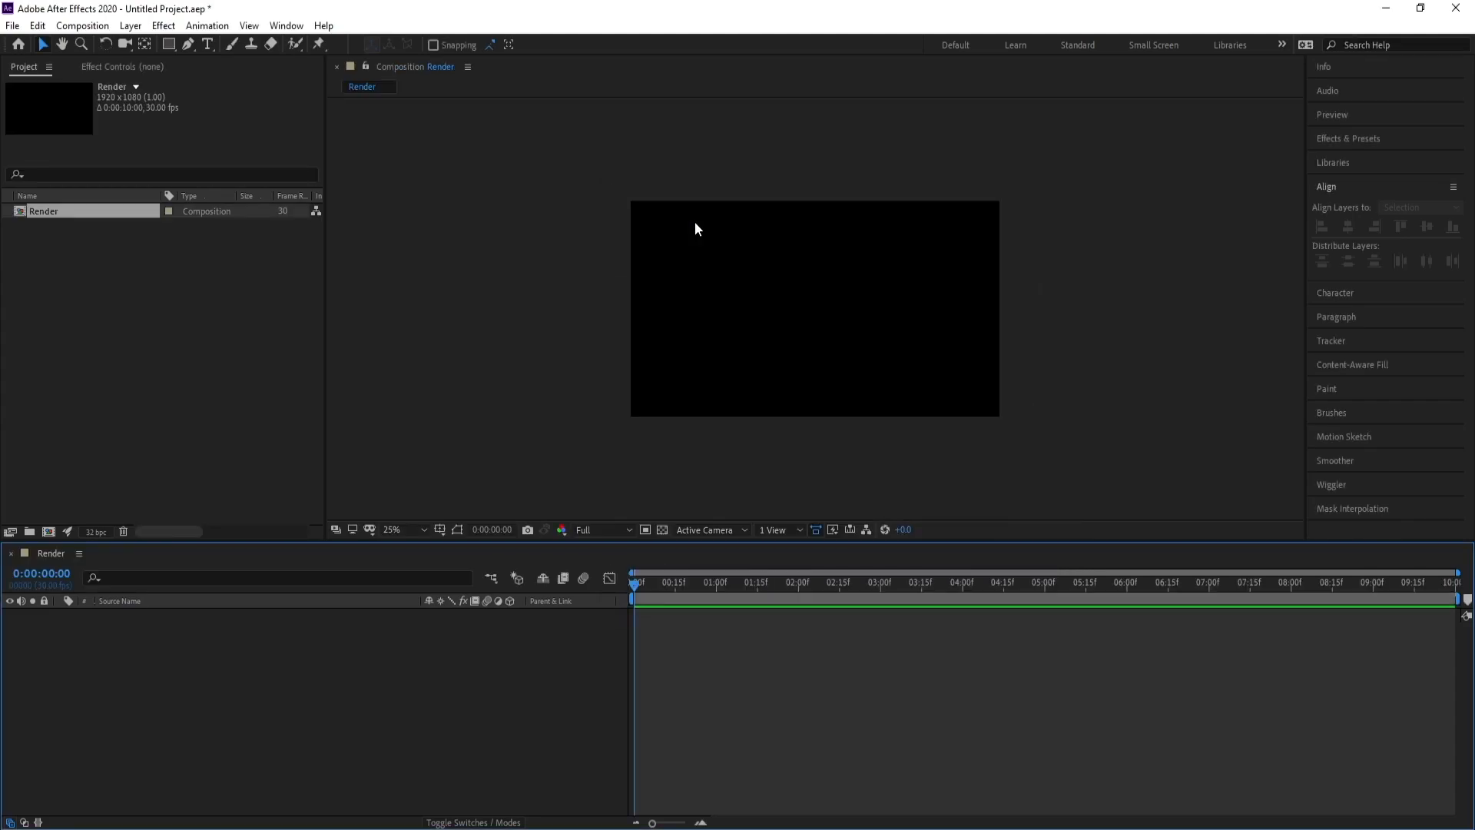
Add a black solid layer named Particles at the full 1920 x 1080 px composition size
left_click(131, 26)
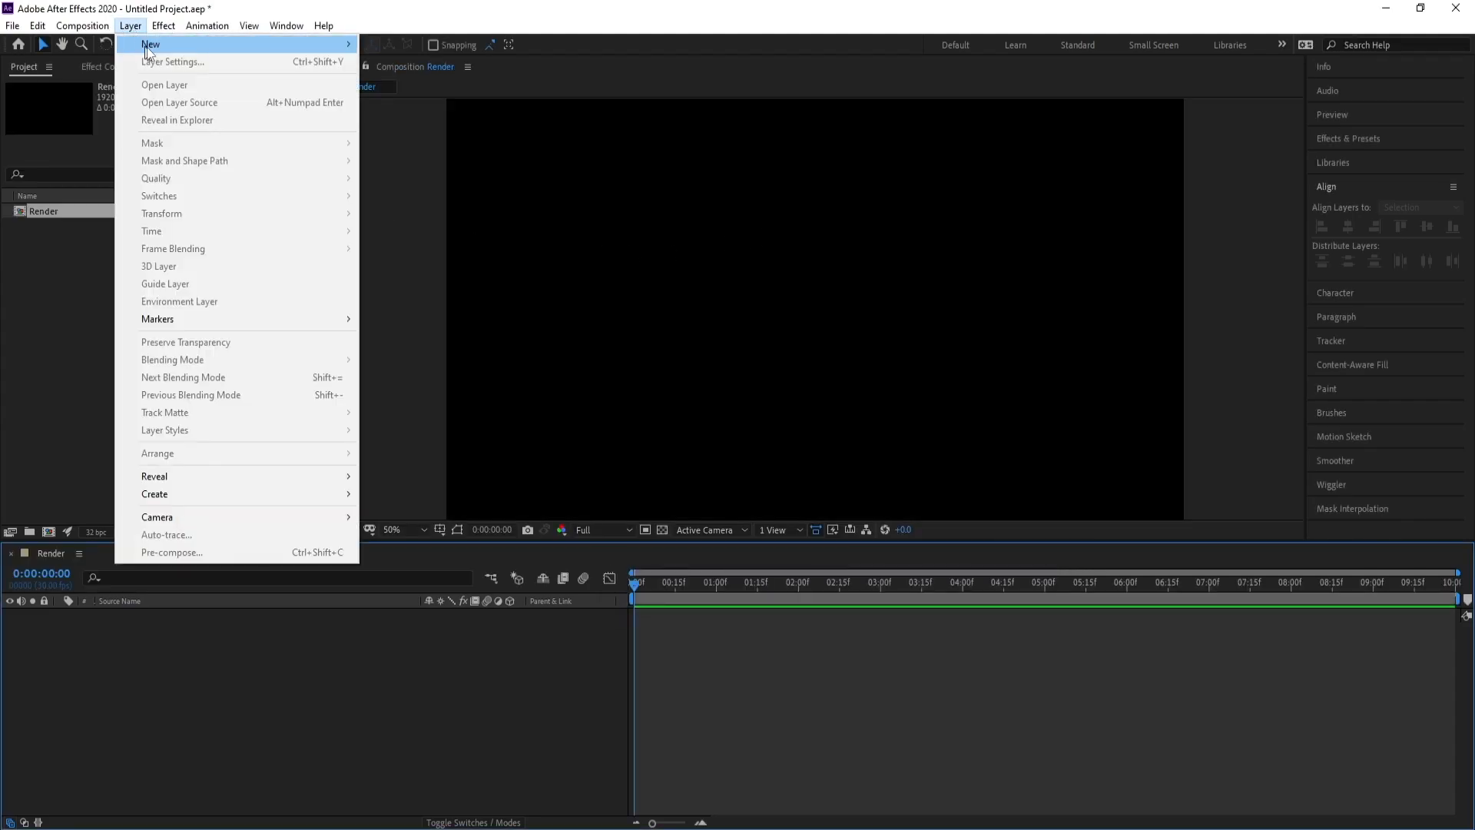
mouse_move(154, 40)
left_click(381, 62)
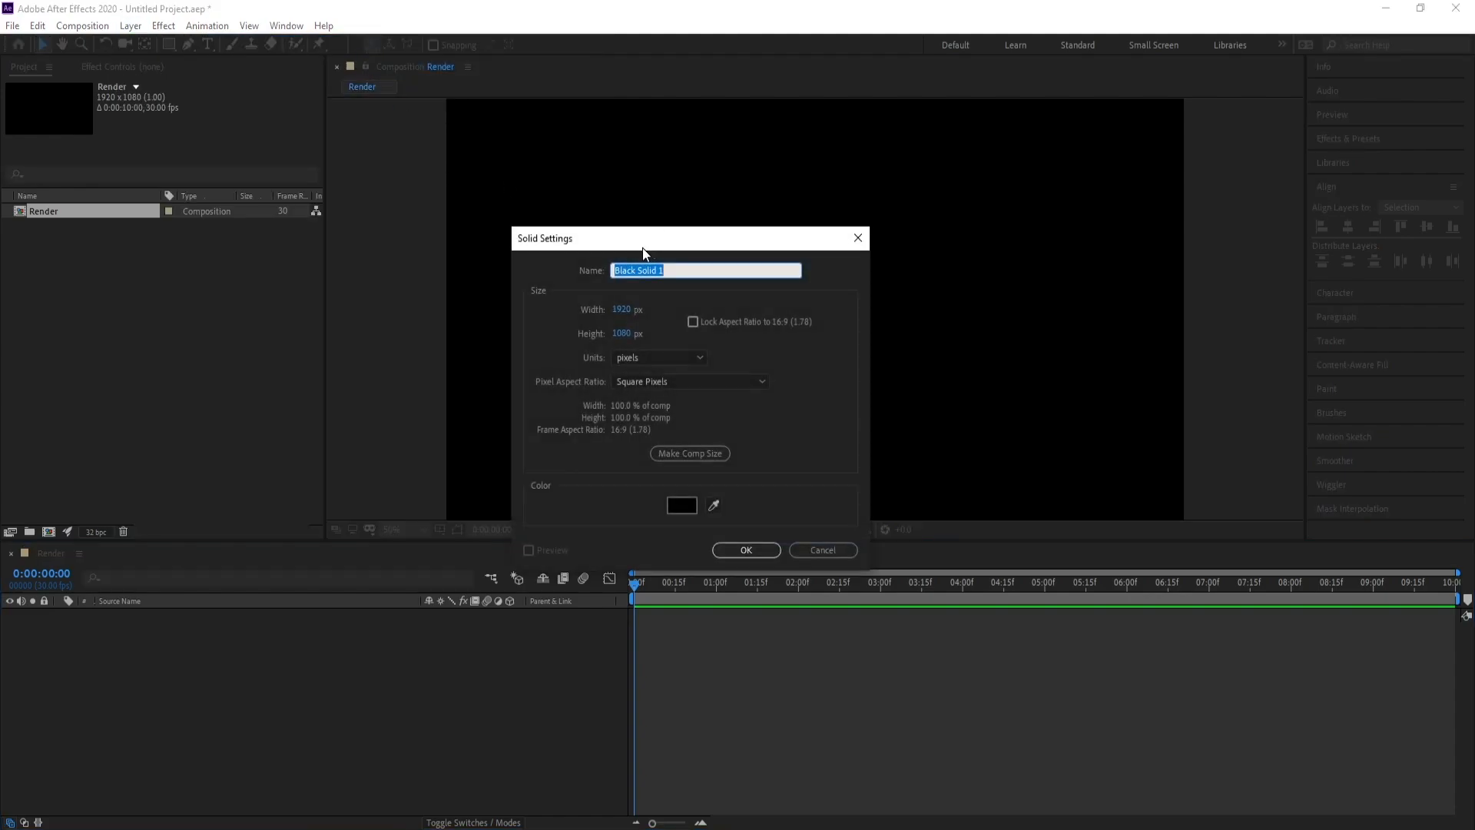
type("Particles")
key("Return")
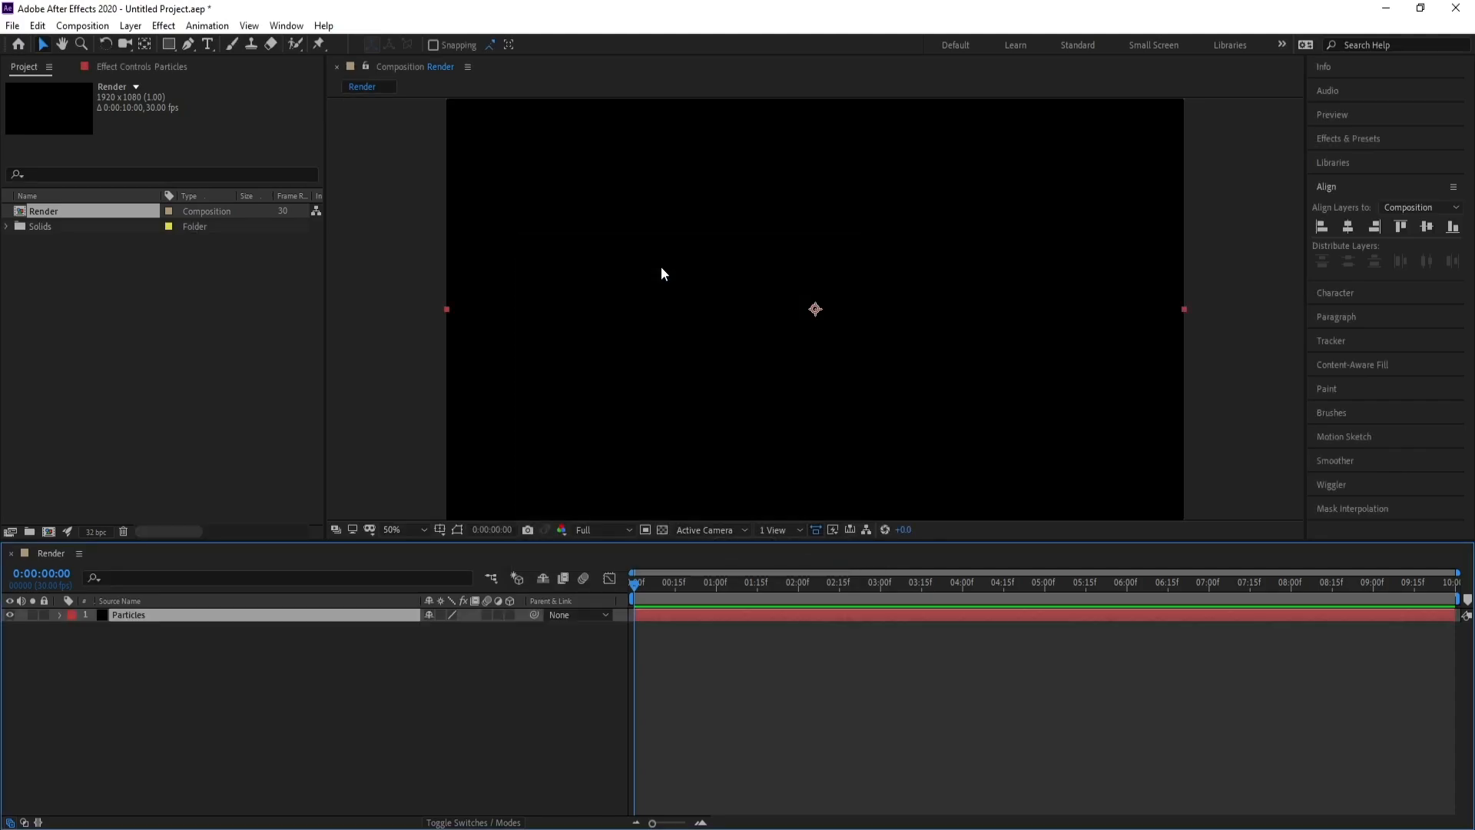
Apply the RG Trapcode Particular effect to the Particles layer and move the current time to 0:00:03:20
left_click(163, 26)
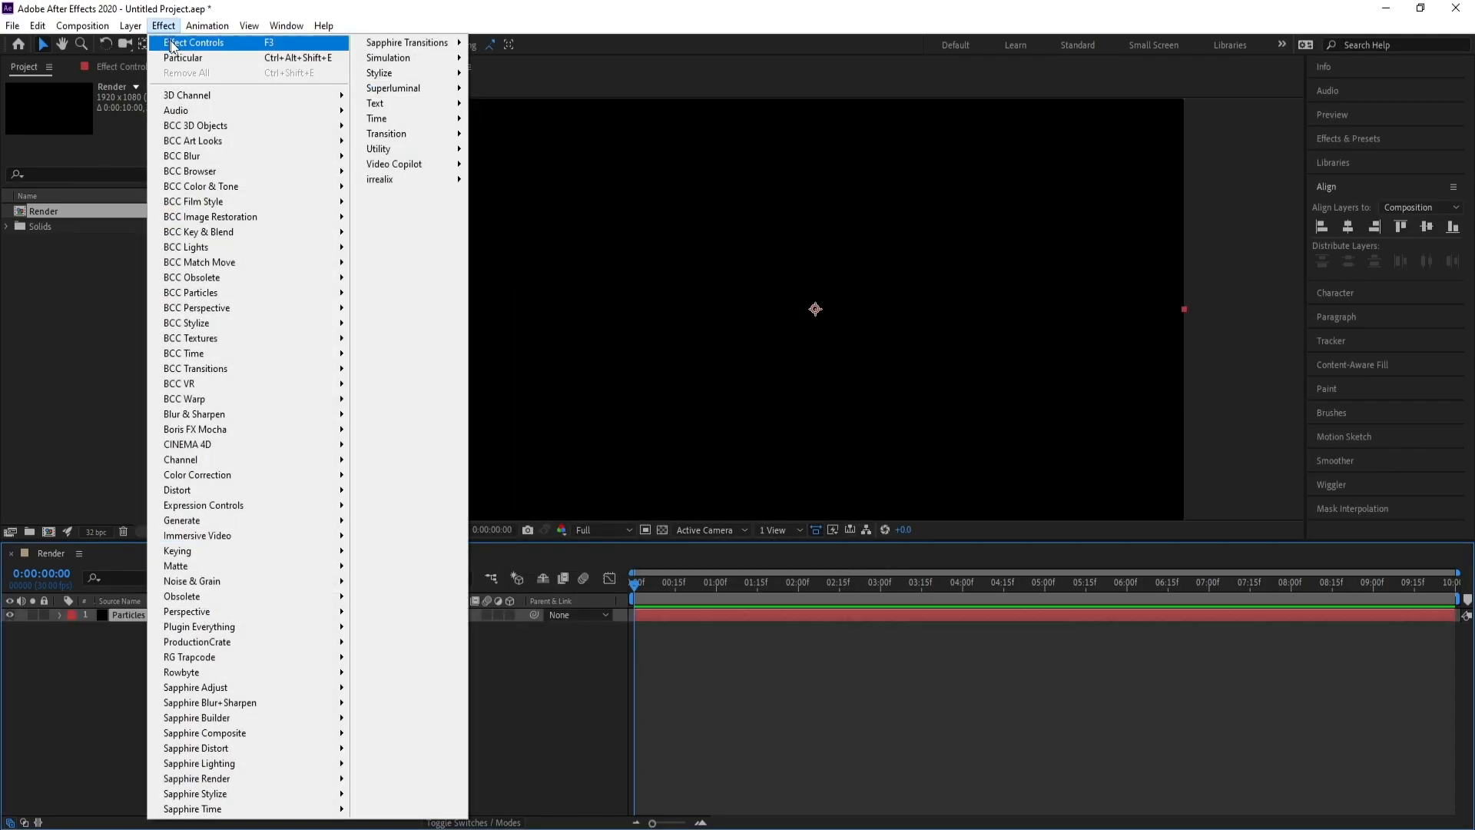
mouse_move(264, 665)
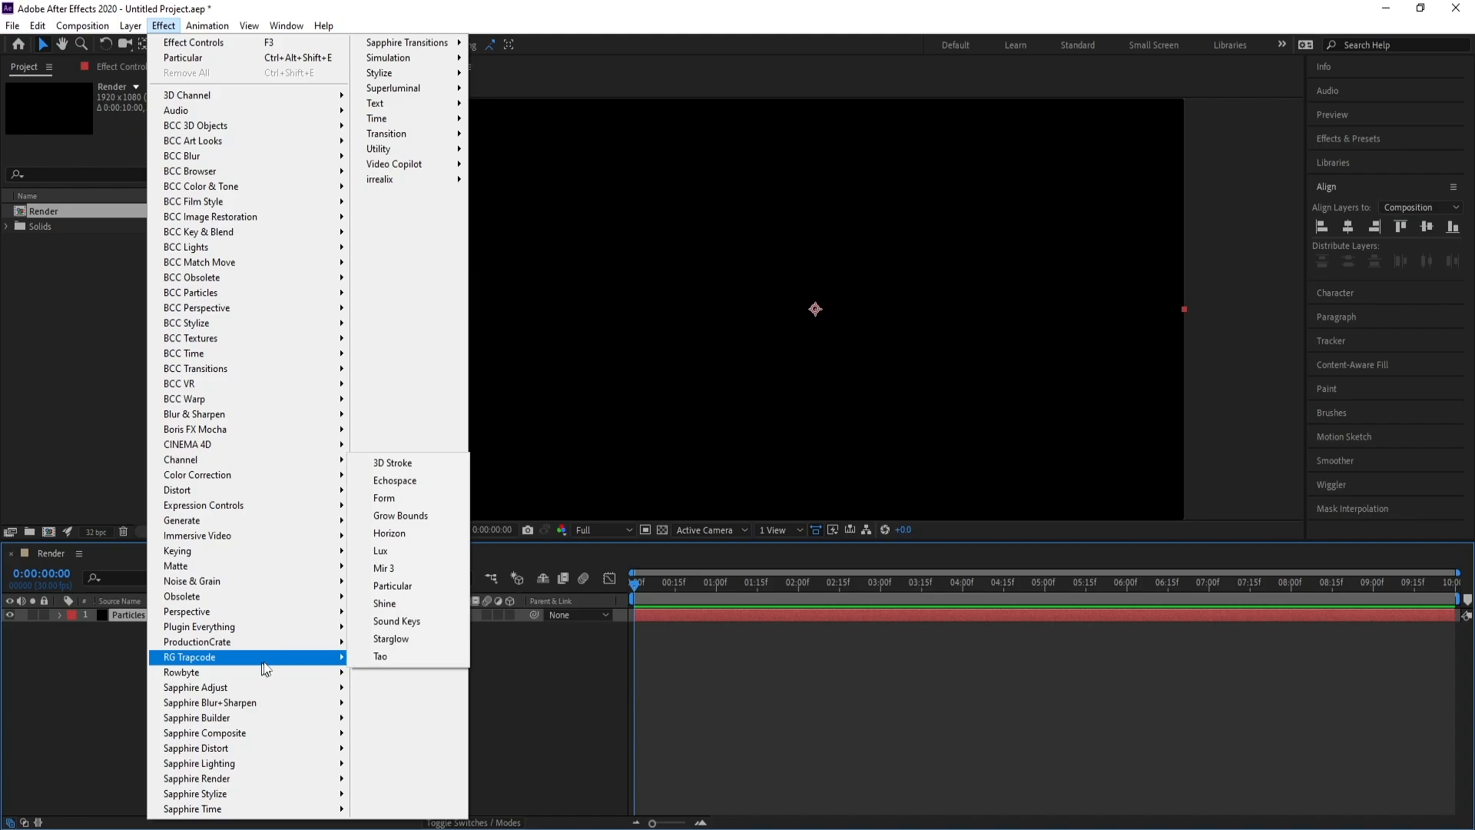
left_click(431, 586)
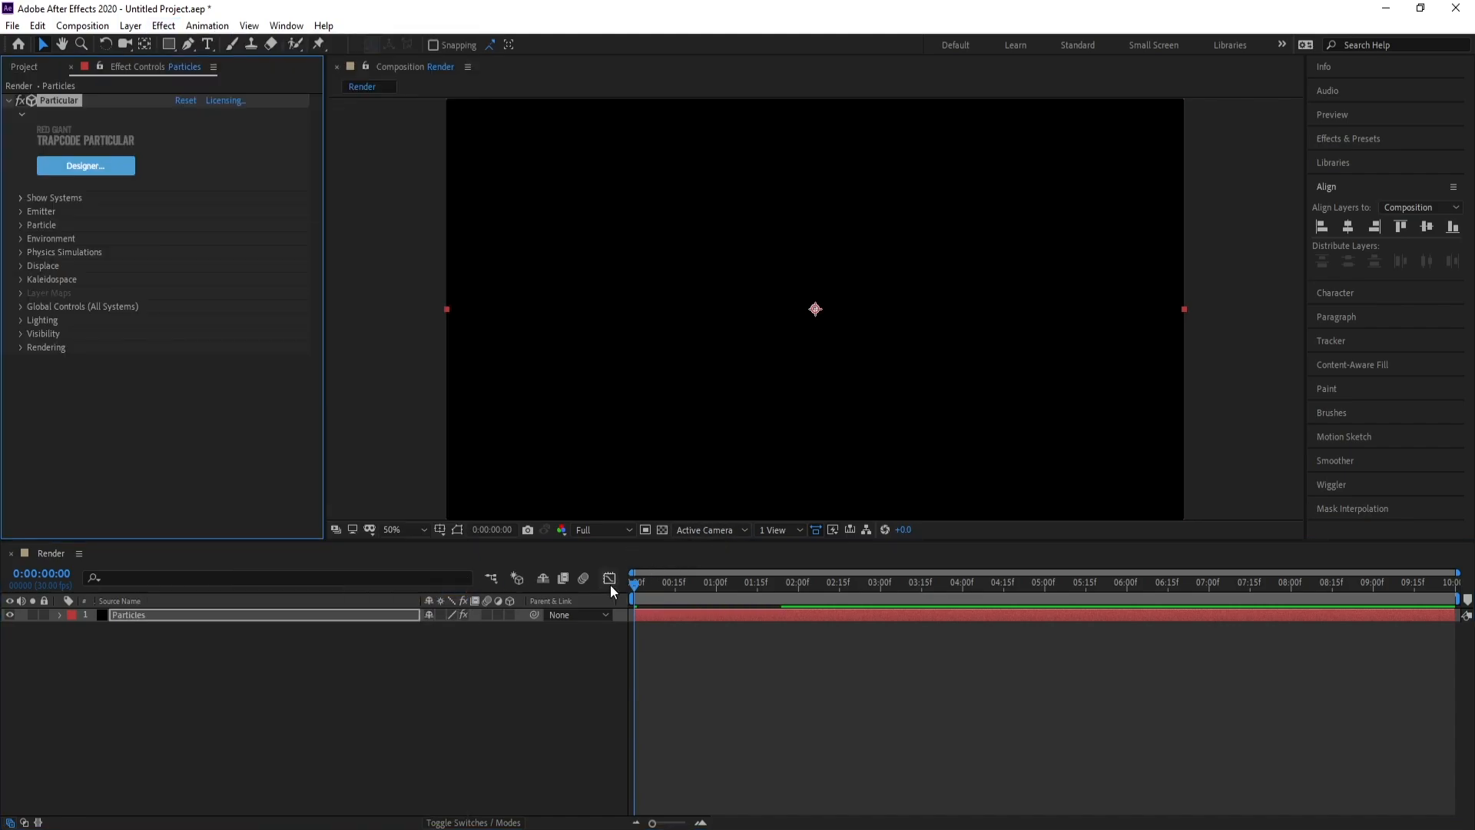
left_click_drag(638, 586, 935, 579)
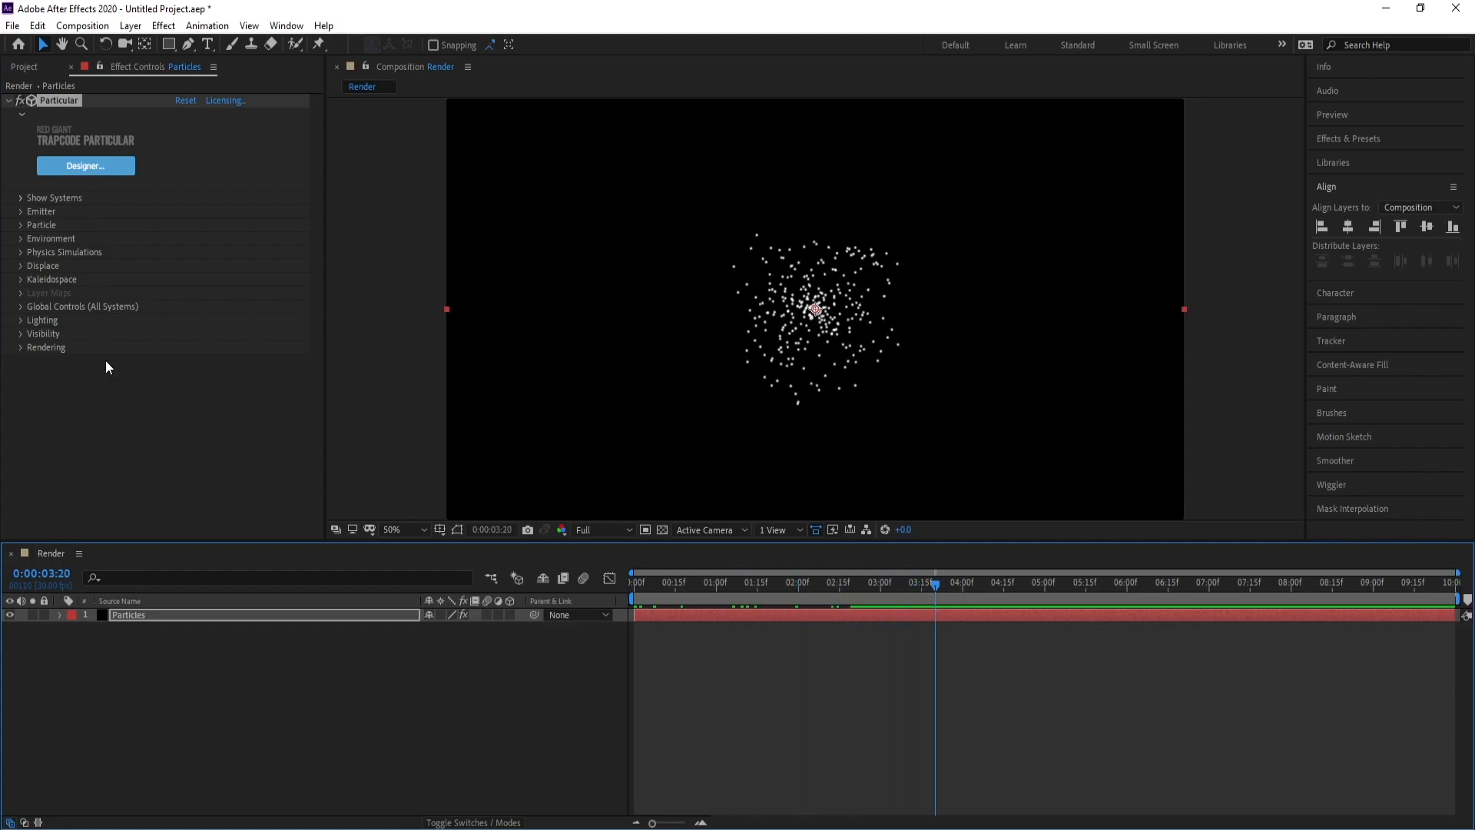
Set the Particular emitter type to Box and its emitter behavior to Classic Form
left_click(25, 213)
scroll(25, 214, "down", 1)
left_click(224, 189)
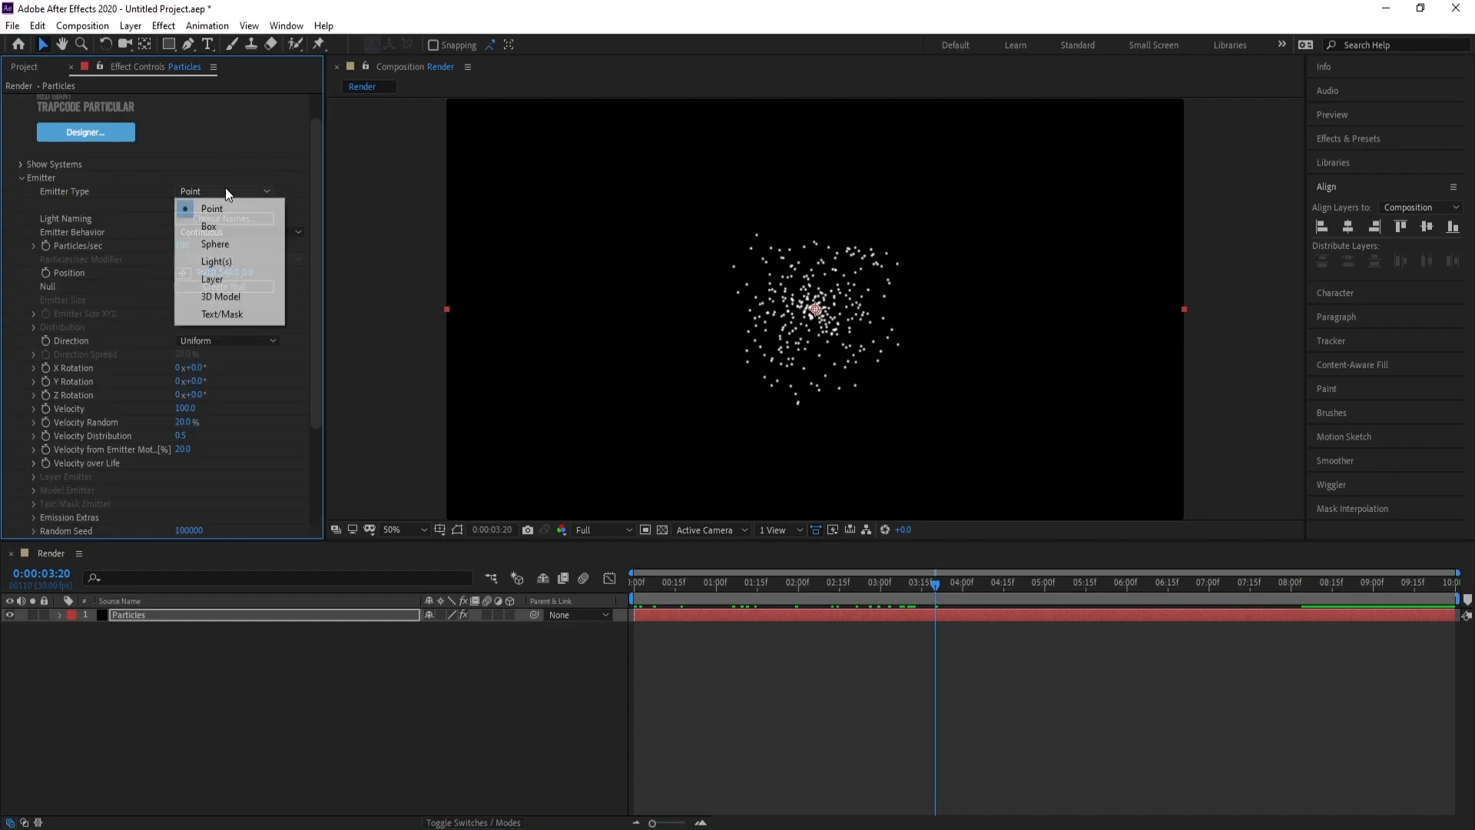
left_click(237, 226)
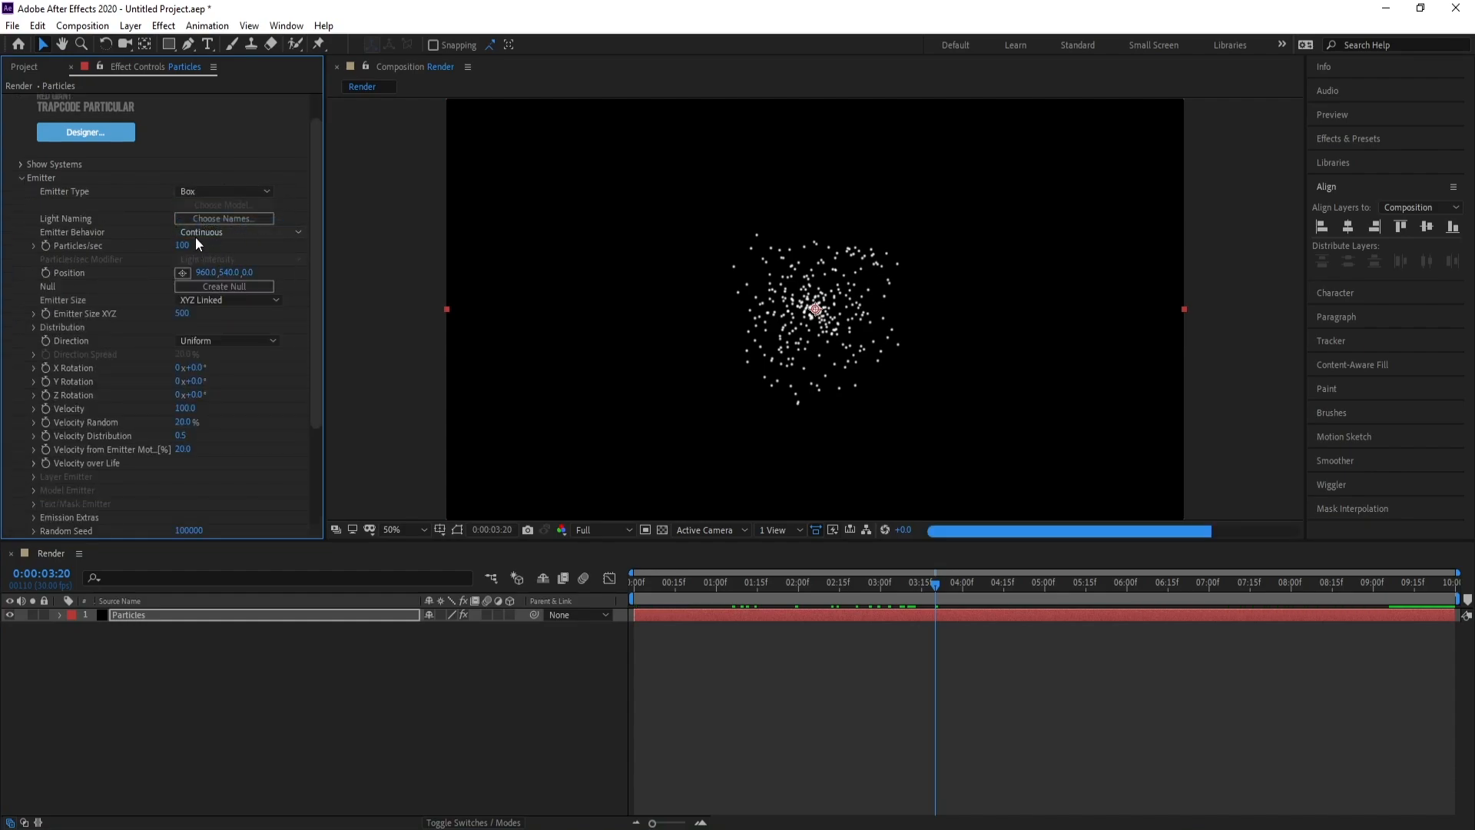
left_click(228, 237)
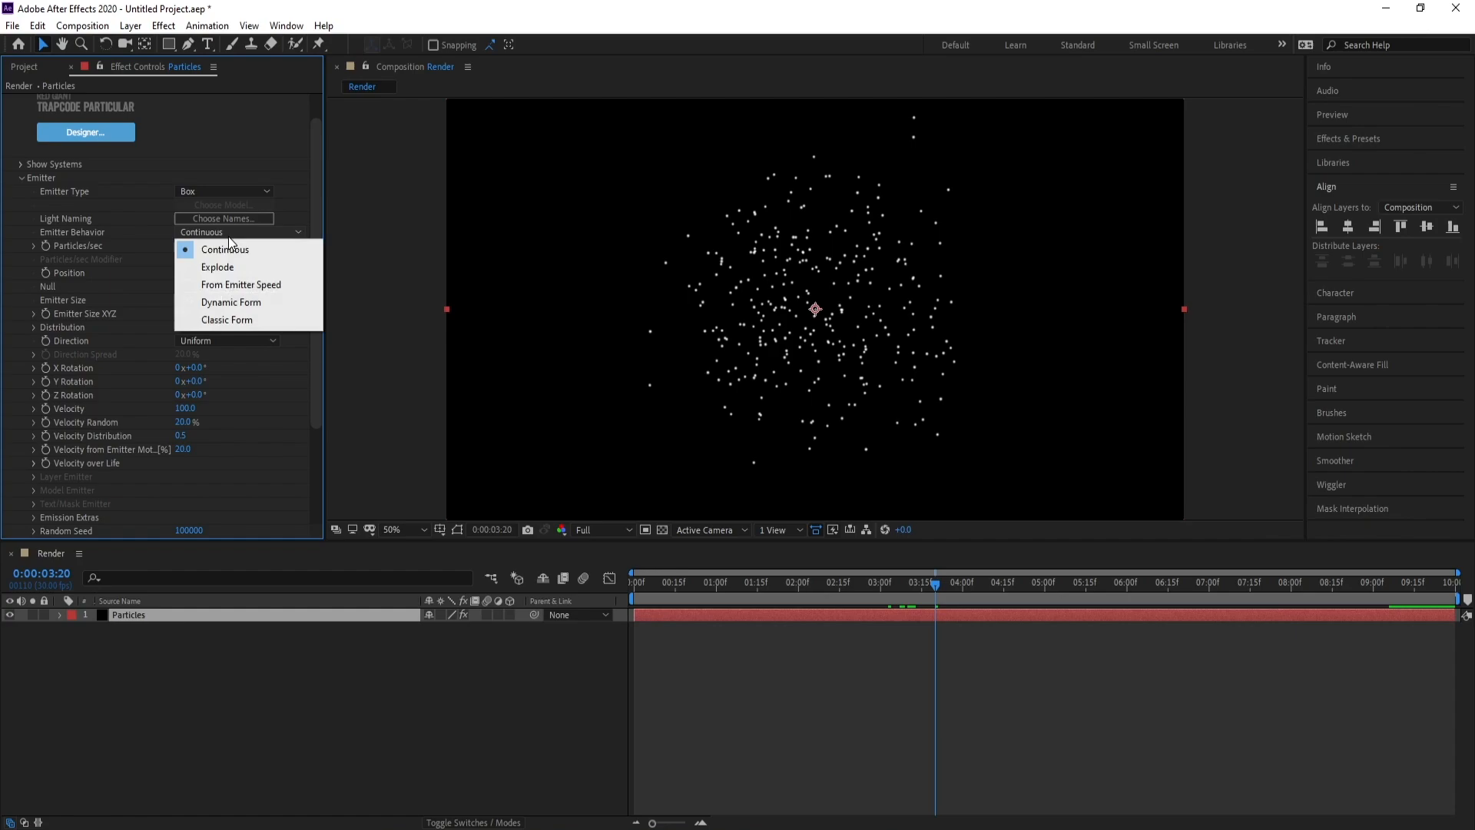
left_click(243, 322)
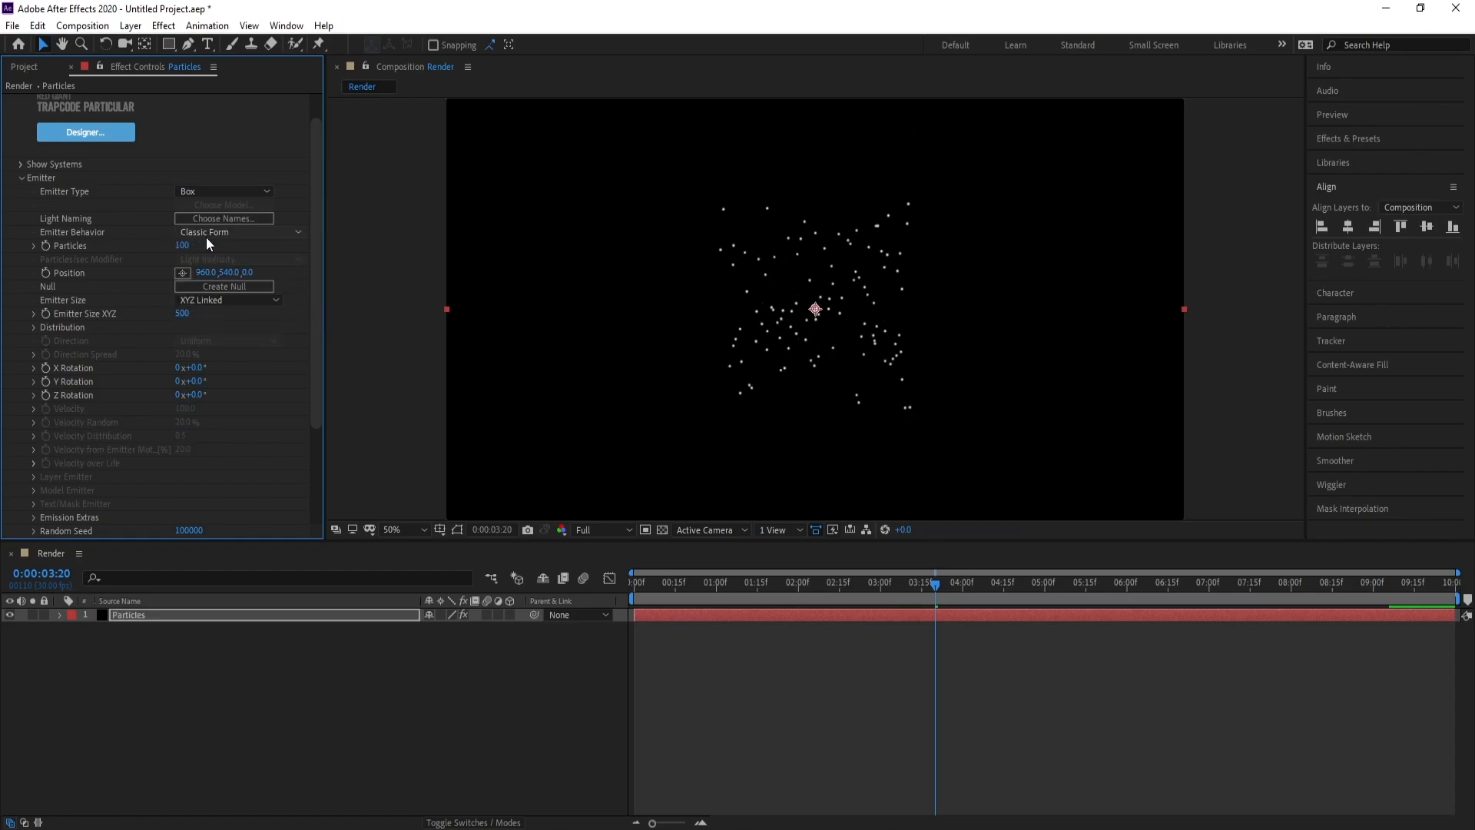
Switch the emitter size to XYZ Individual and set it to 1920 in X, 10 in Y and 1920 in Z
scroll(90, 324, "up", 1)
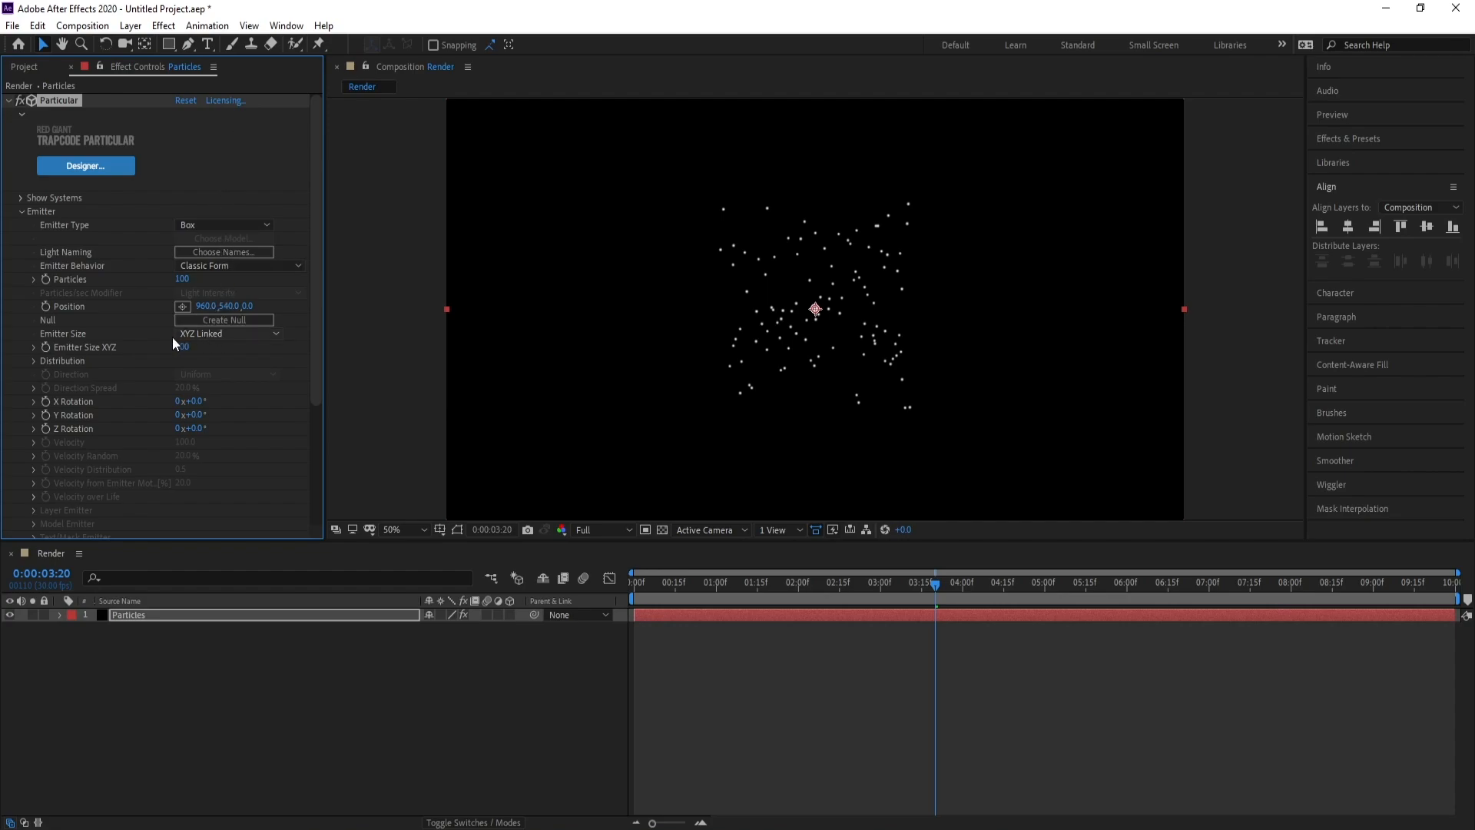
left_click(205, 334)
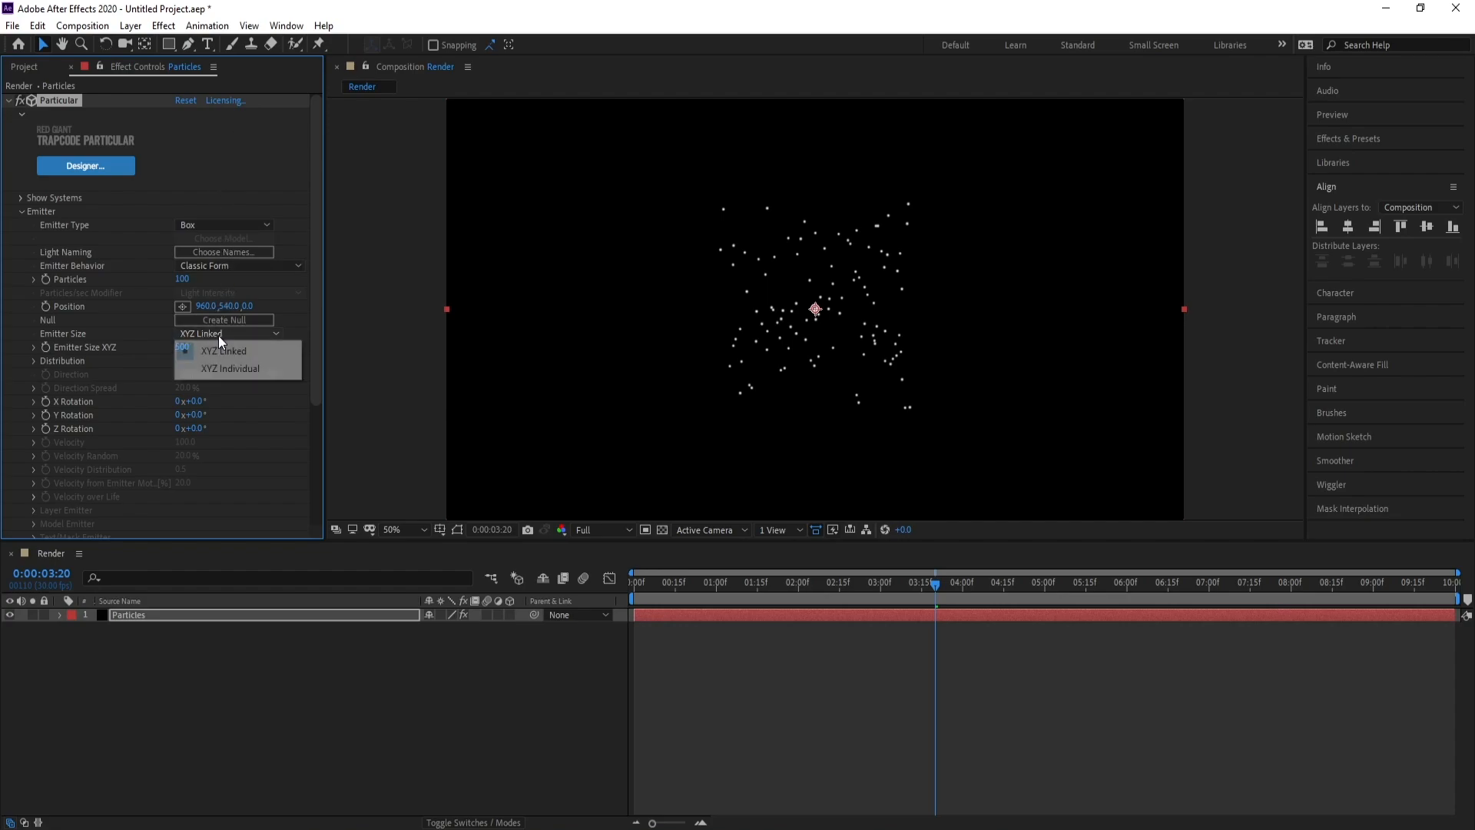
left_click(247, 371)
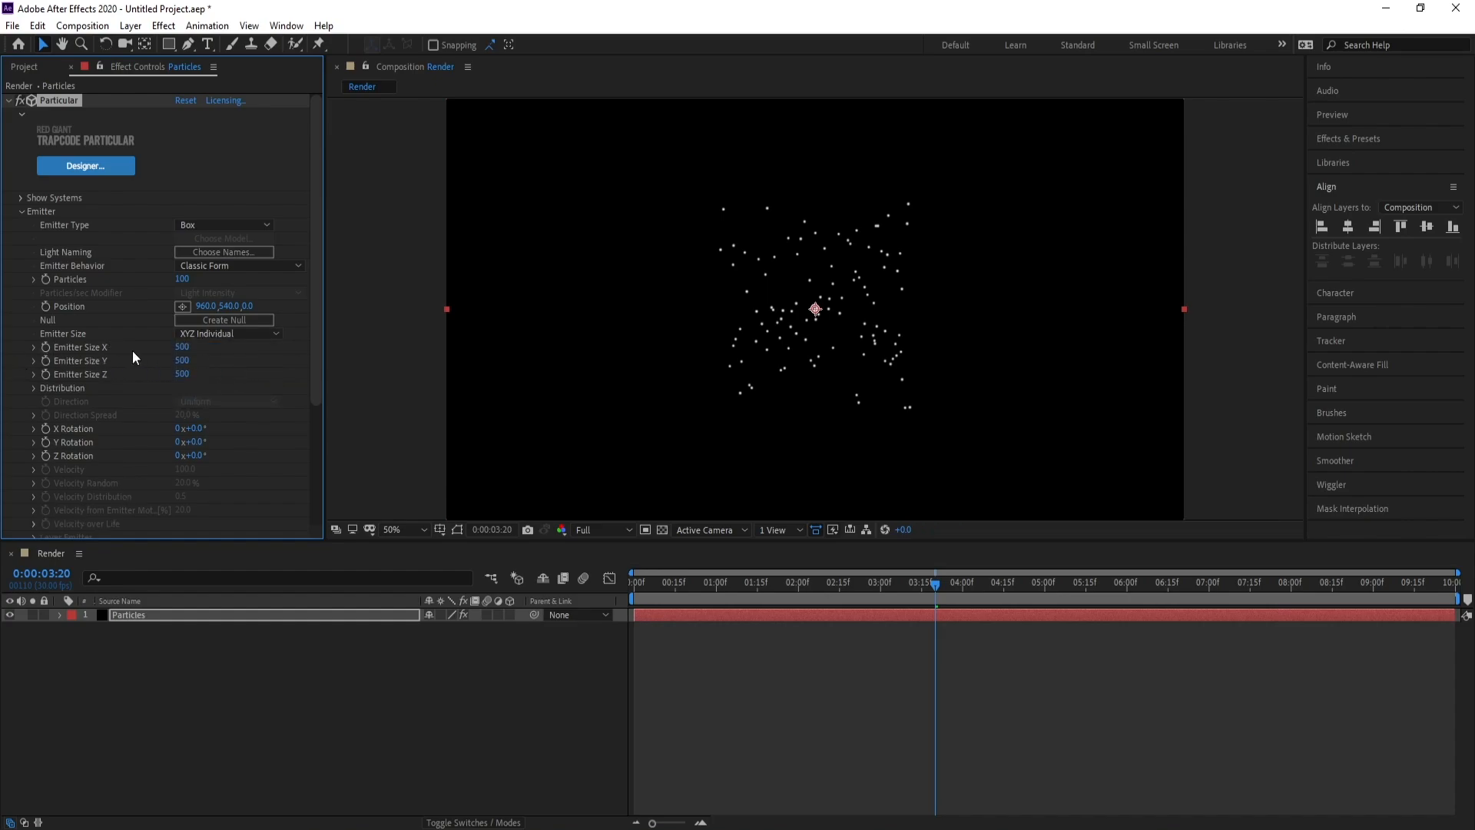
left_click(185, 347)
type("1920")
left_click(184, 361)
type("10")
left_click(183, 374)
type("1920")
key("Return")
Set the emitter's particle count to 10000 and move the current time to 0:00:03:07
left_click(181, 279)
type("00")
key("Return")
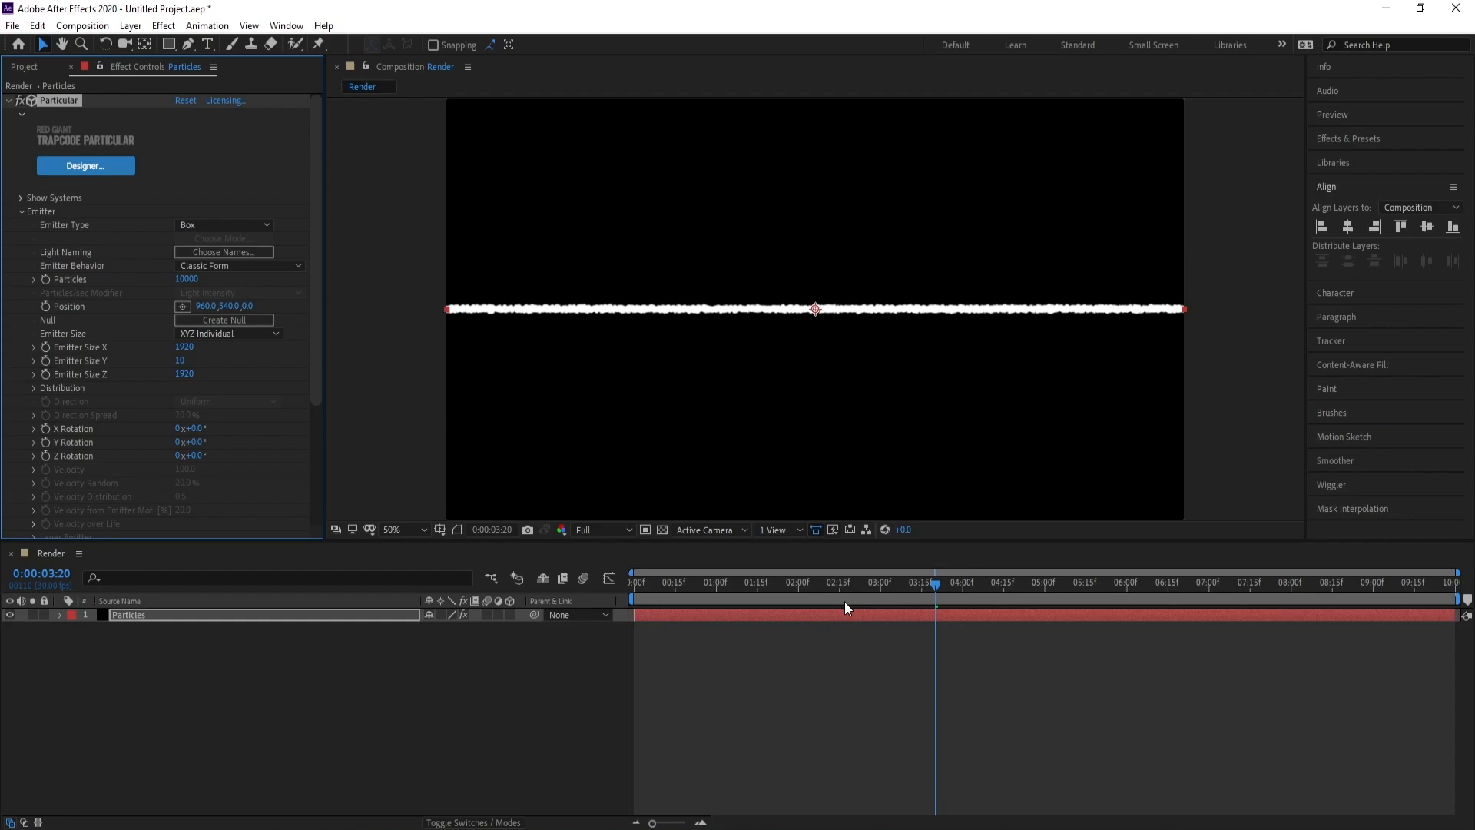
left_click_drag(845, 593, 900, 595)
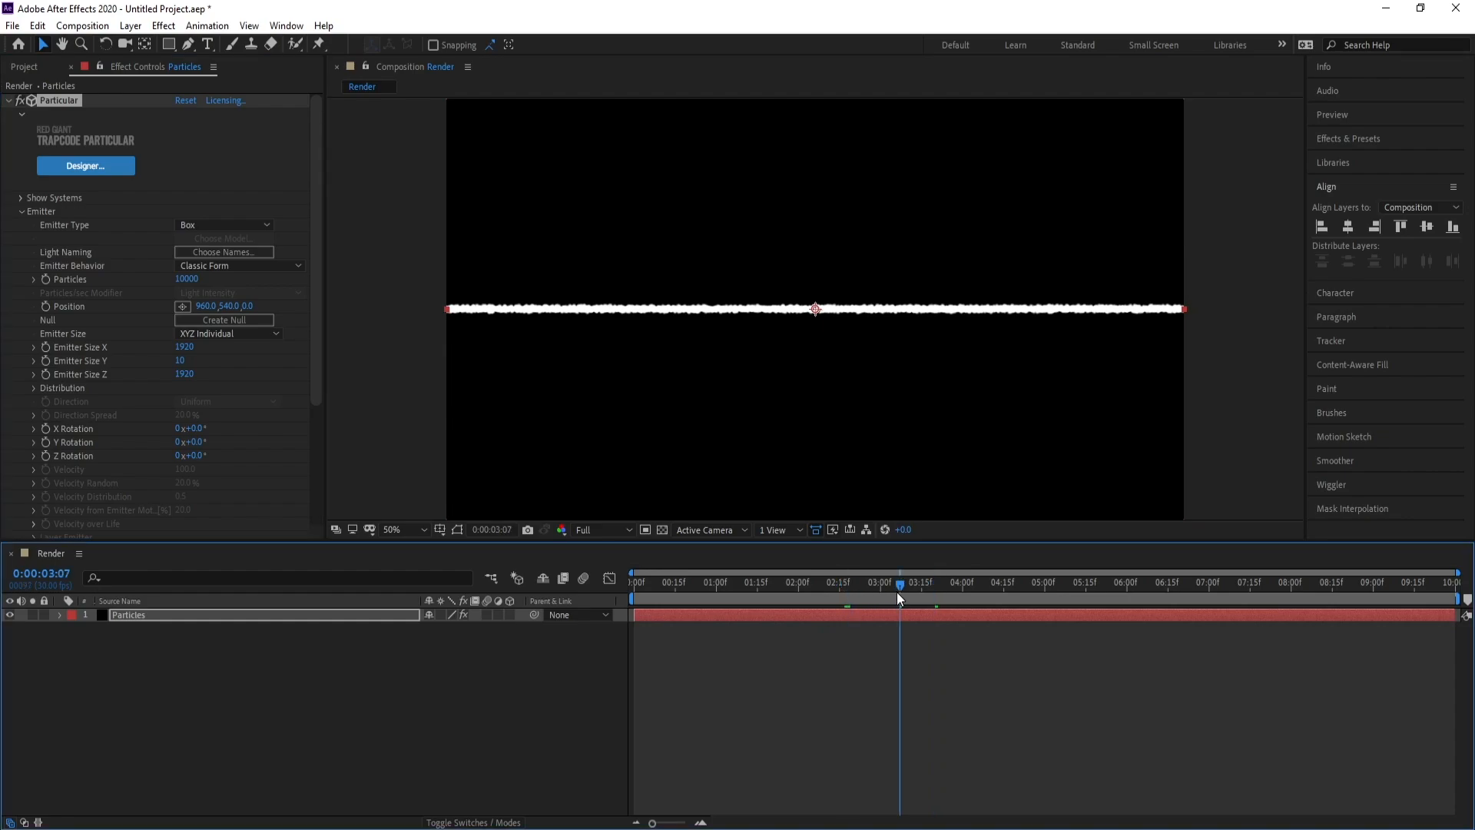
Add a two-node 50mm camera to the composition and create an orbit null for it
left_click(128, 24)
mouse_move(150, 44)
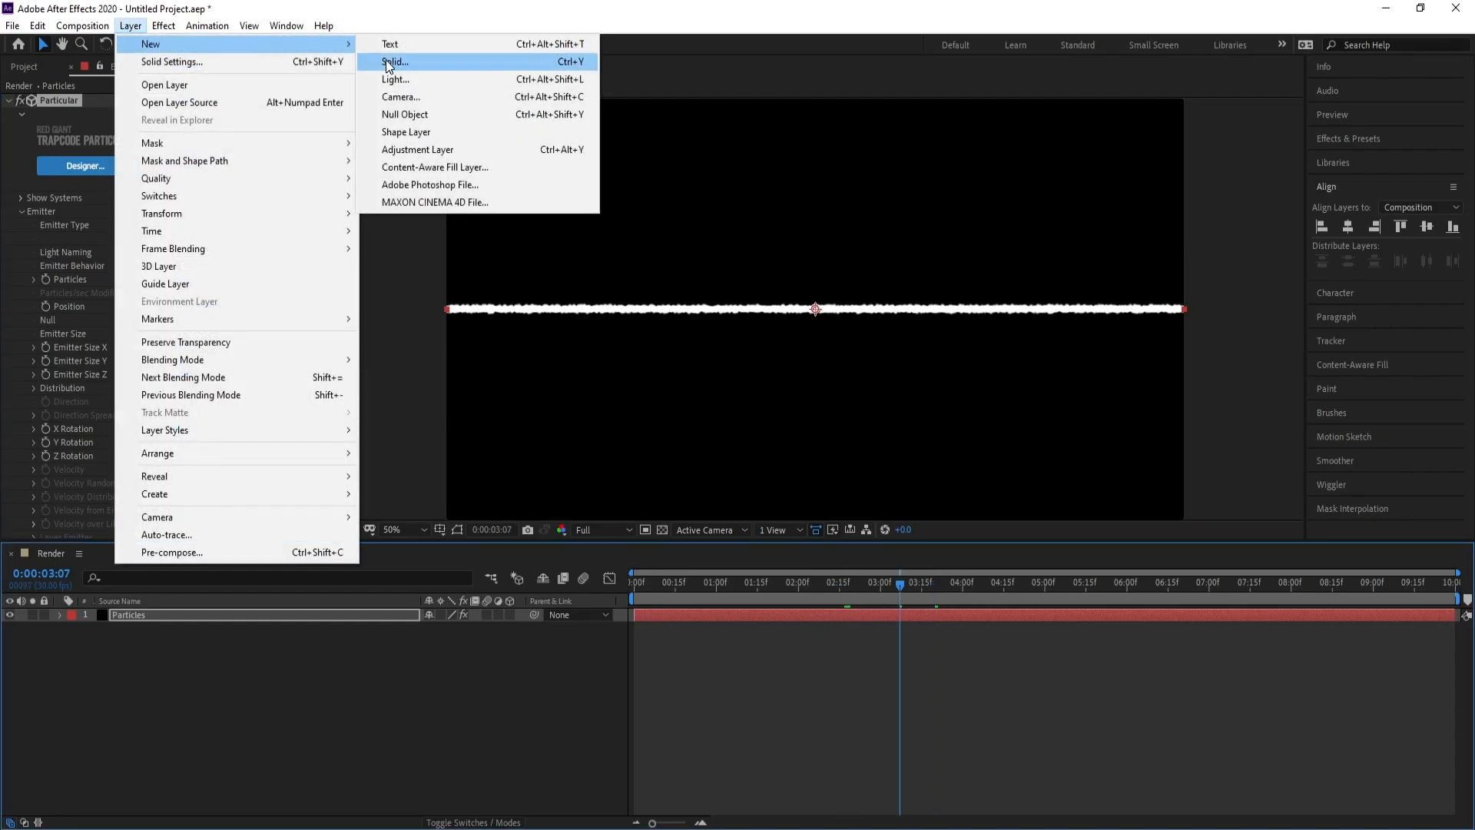
left_click(401, 97)
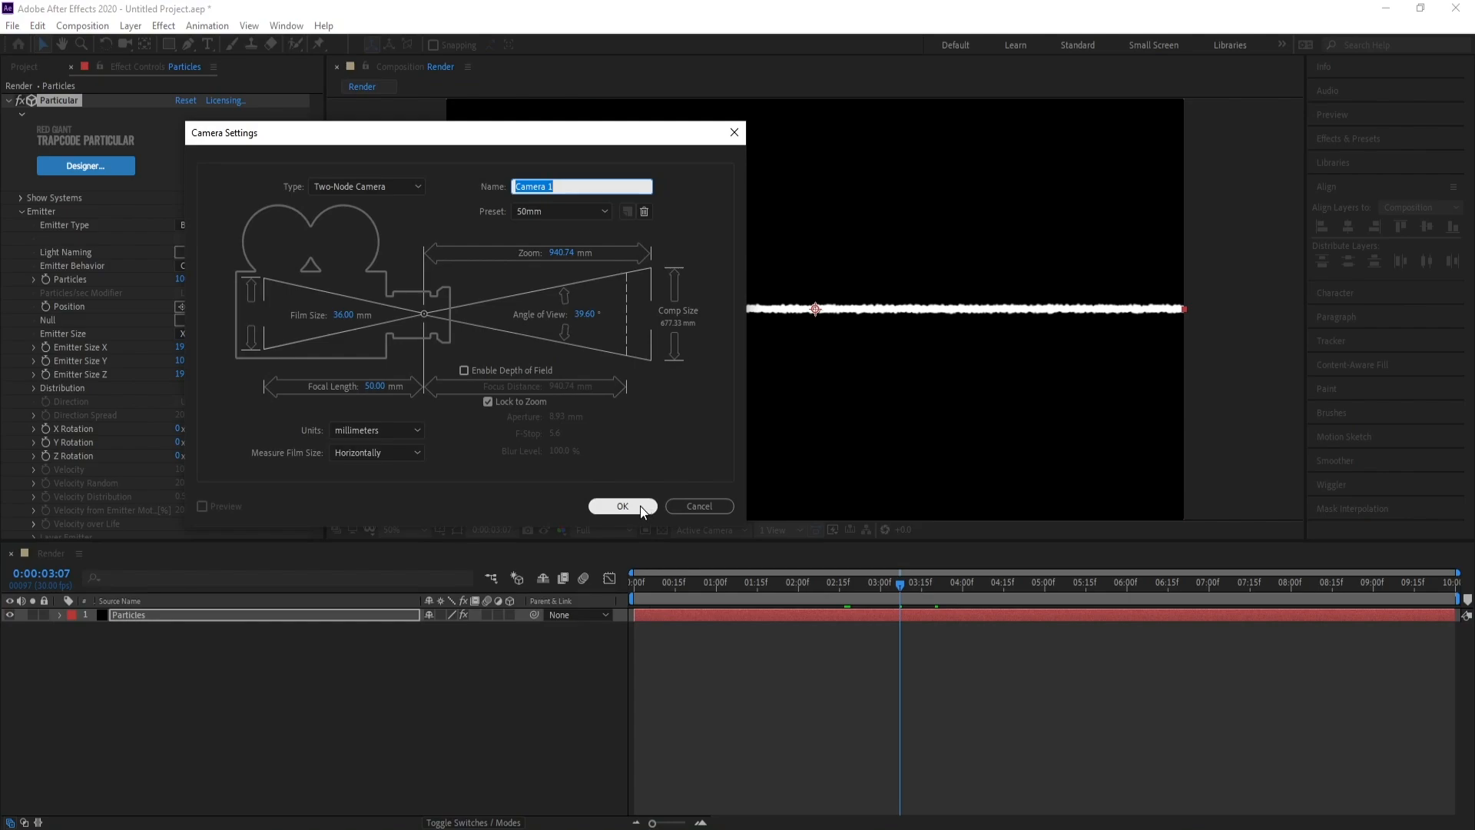
left_click(640, 505)
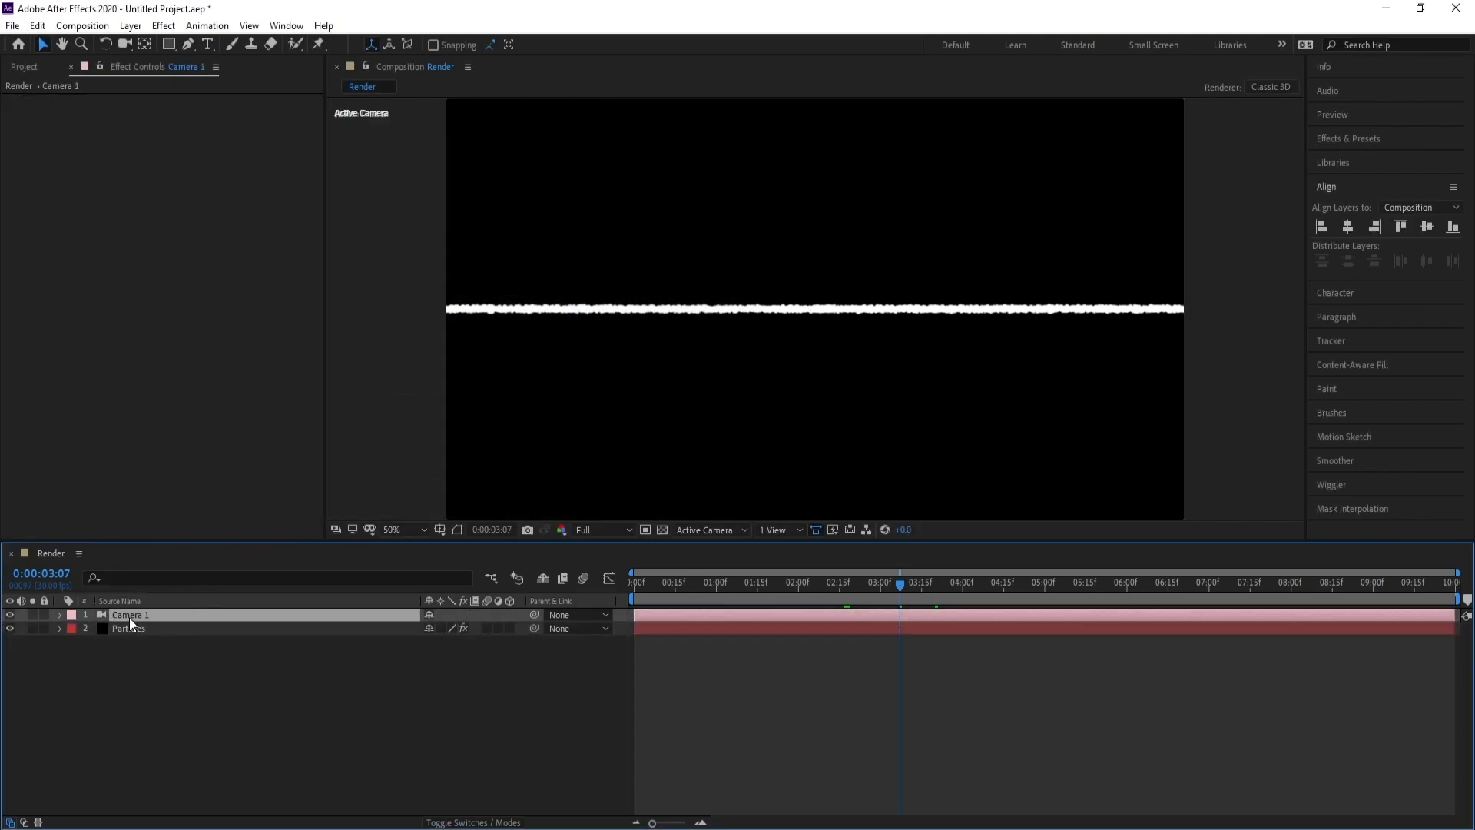
right_click(129, 618)
mouse_move(206, 509)
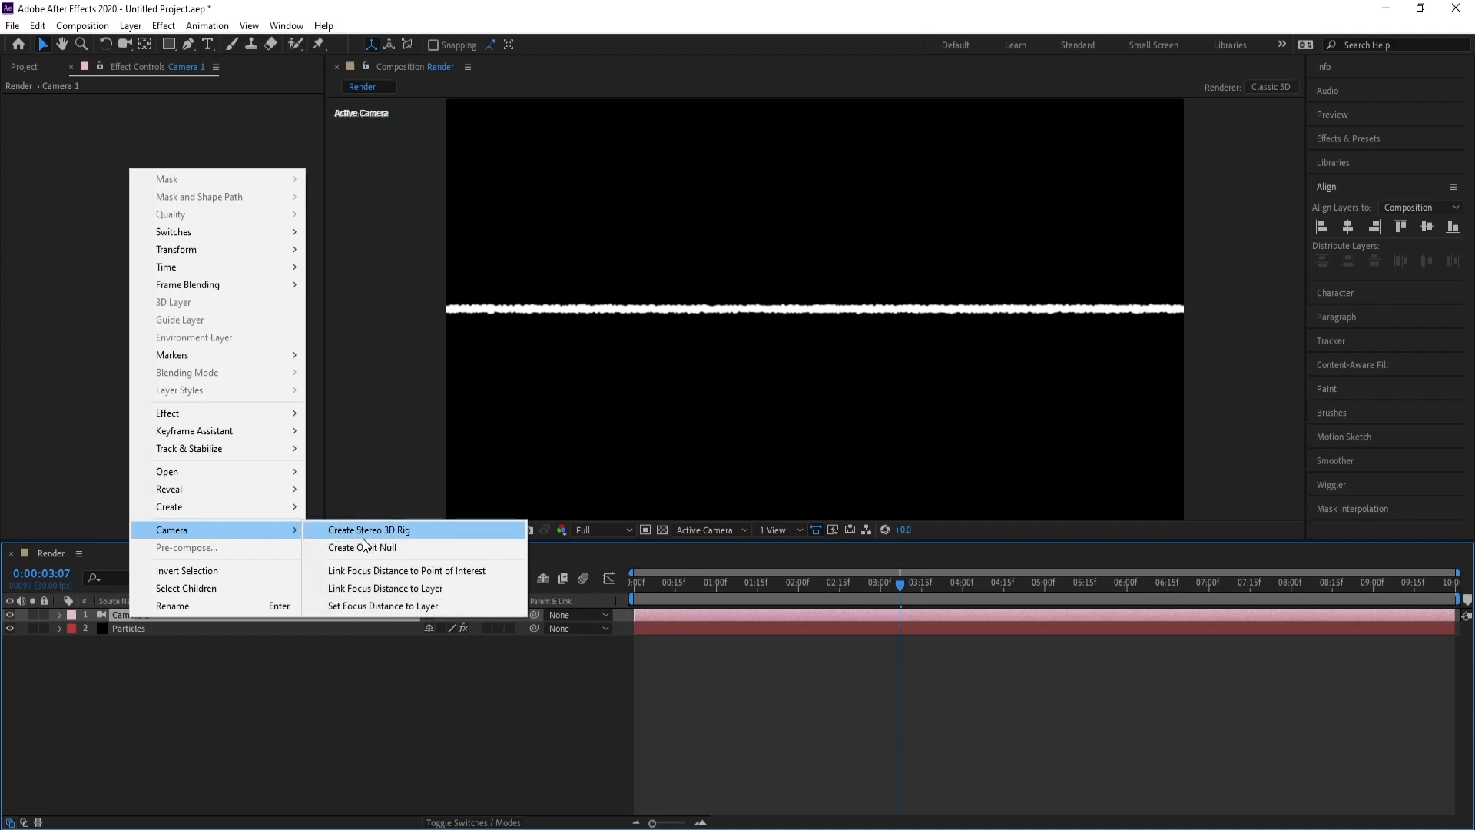
left_click(381, 551)
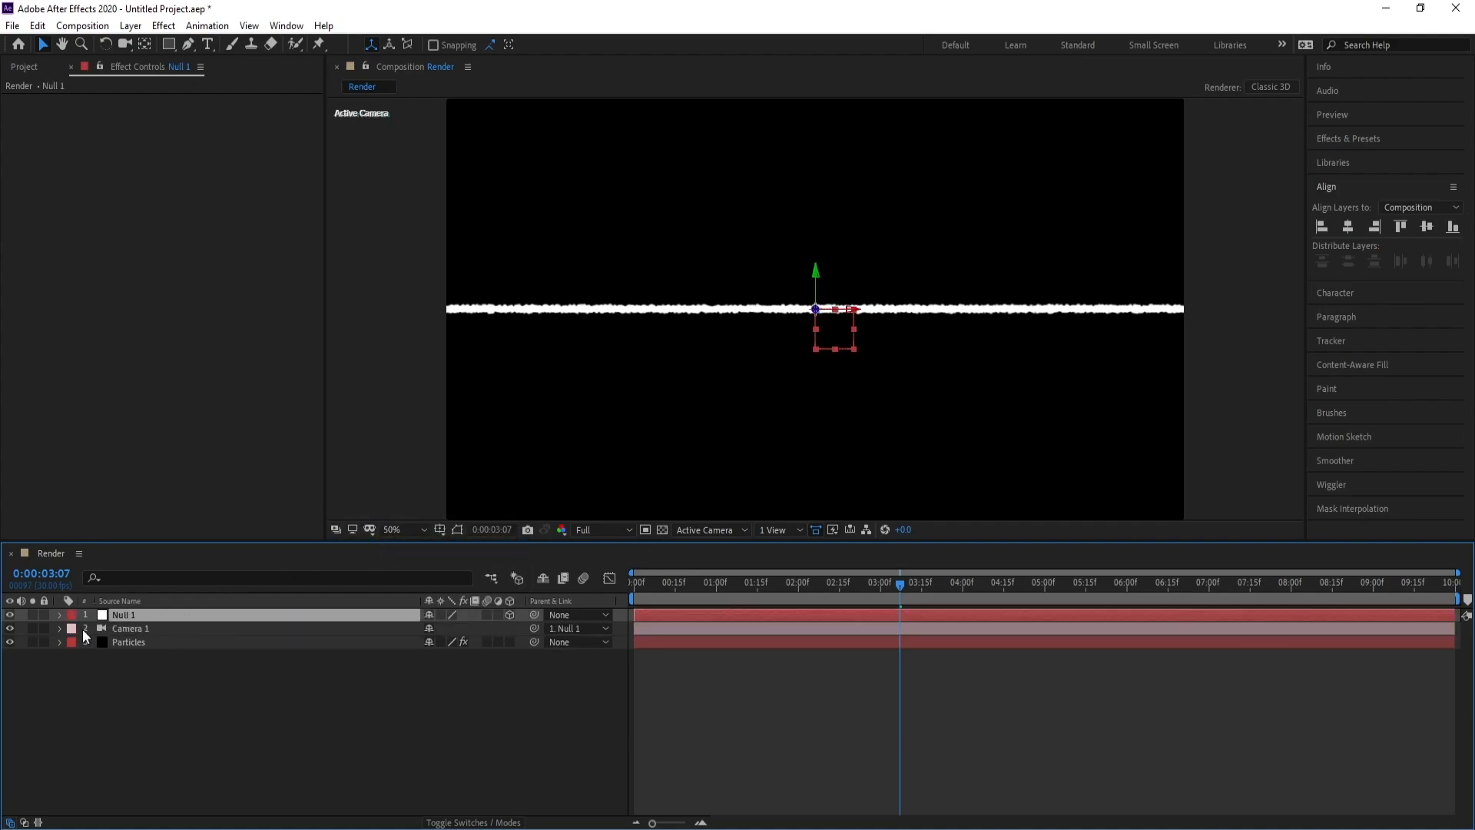
Set the X Rotation of the camera's orbit null to -20°
left_click(60, 614)
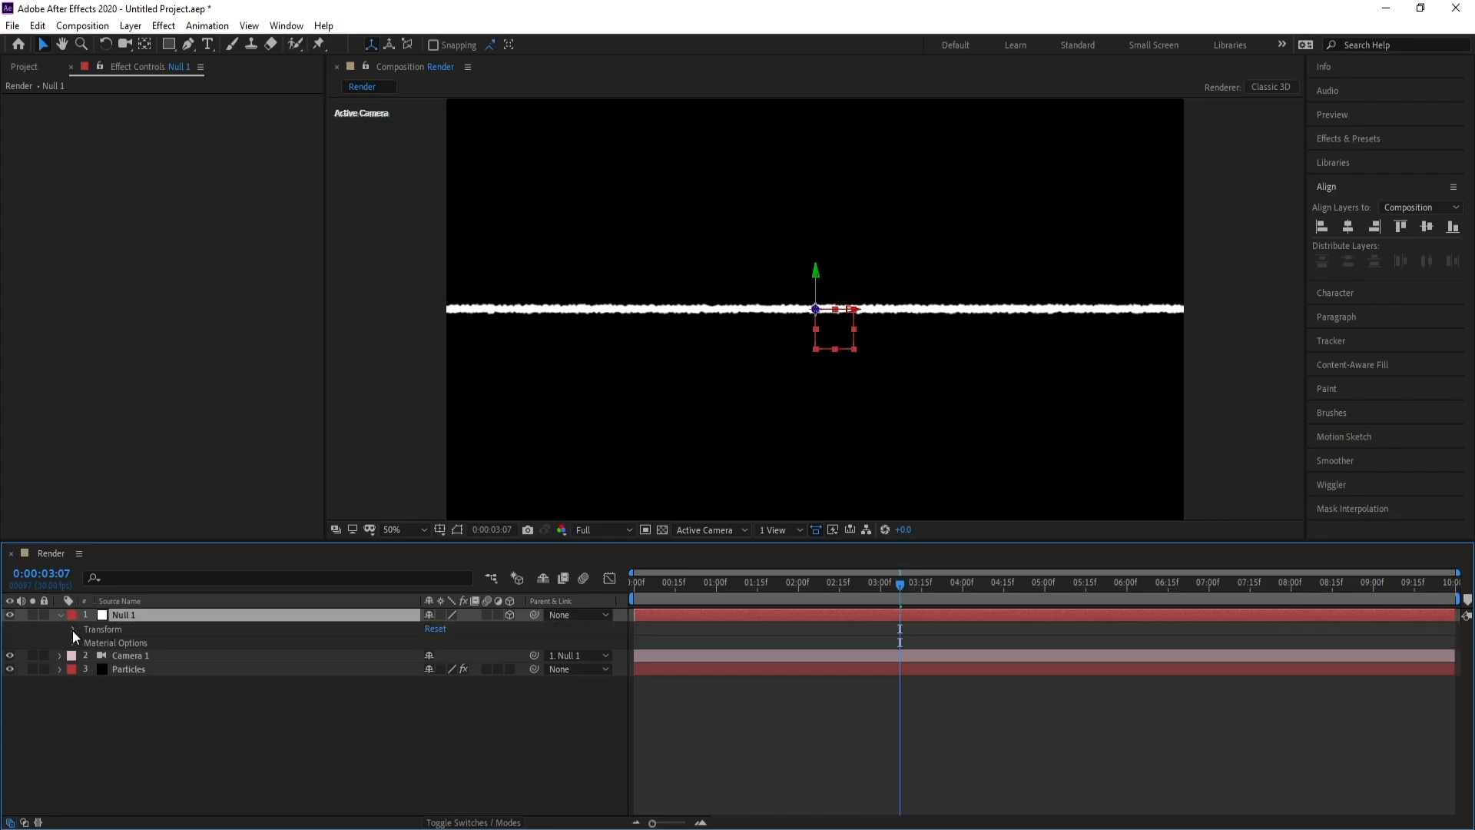
left_click(74, 630)
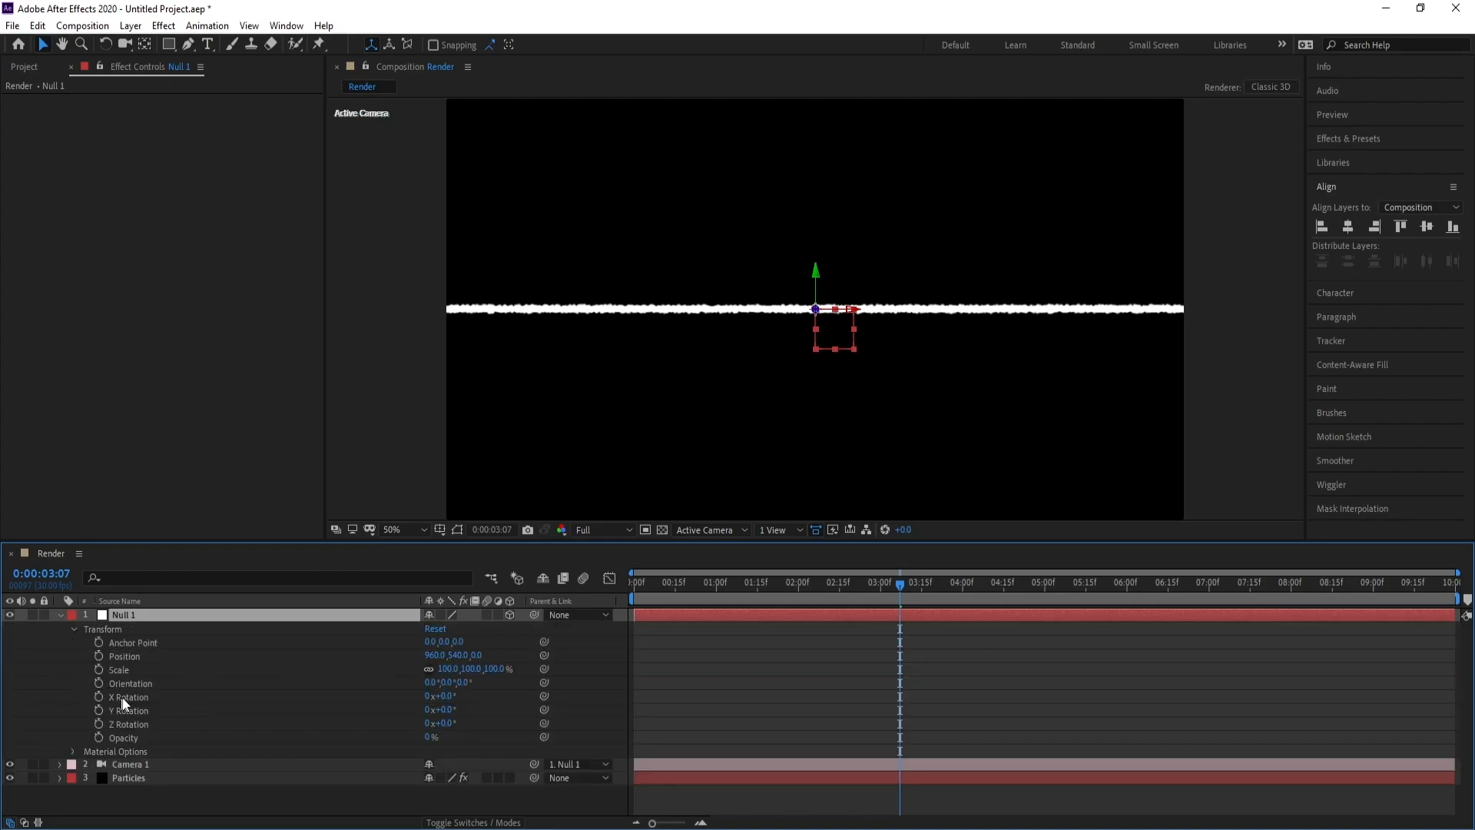
left_click(445, 696)
type("-20")
key("Return")
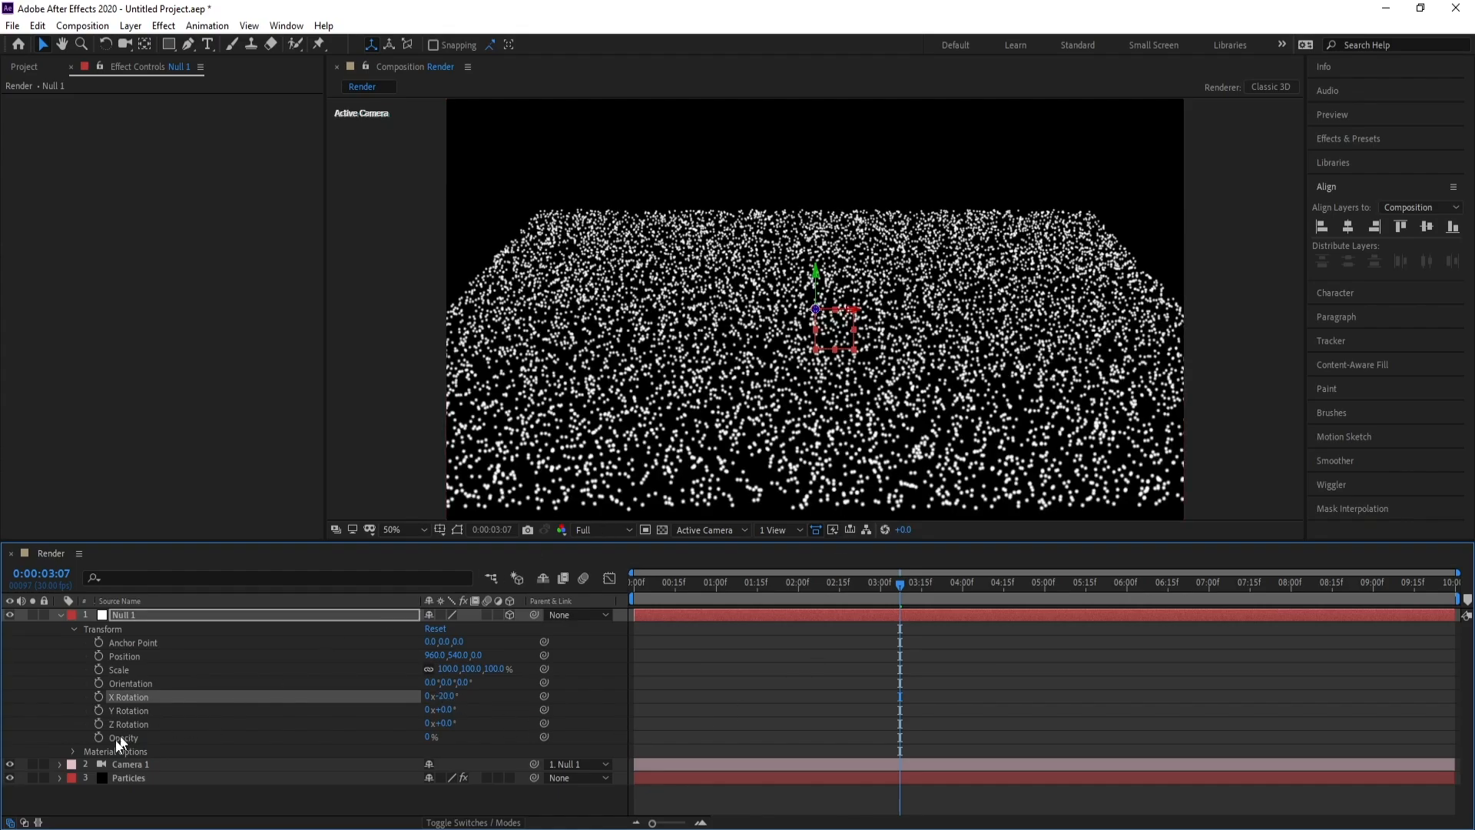
Set the camera's Z position to -8000
left_click(60, 765)
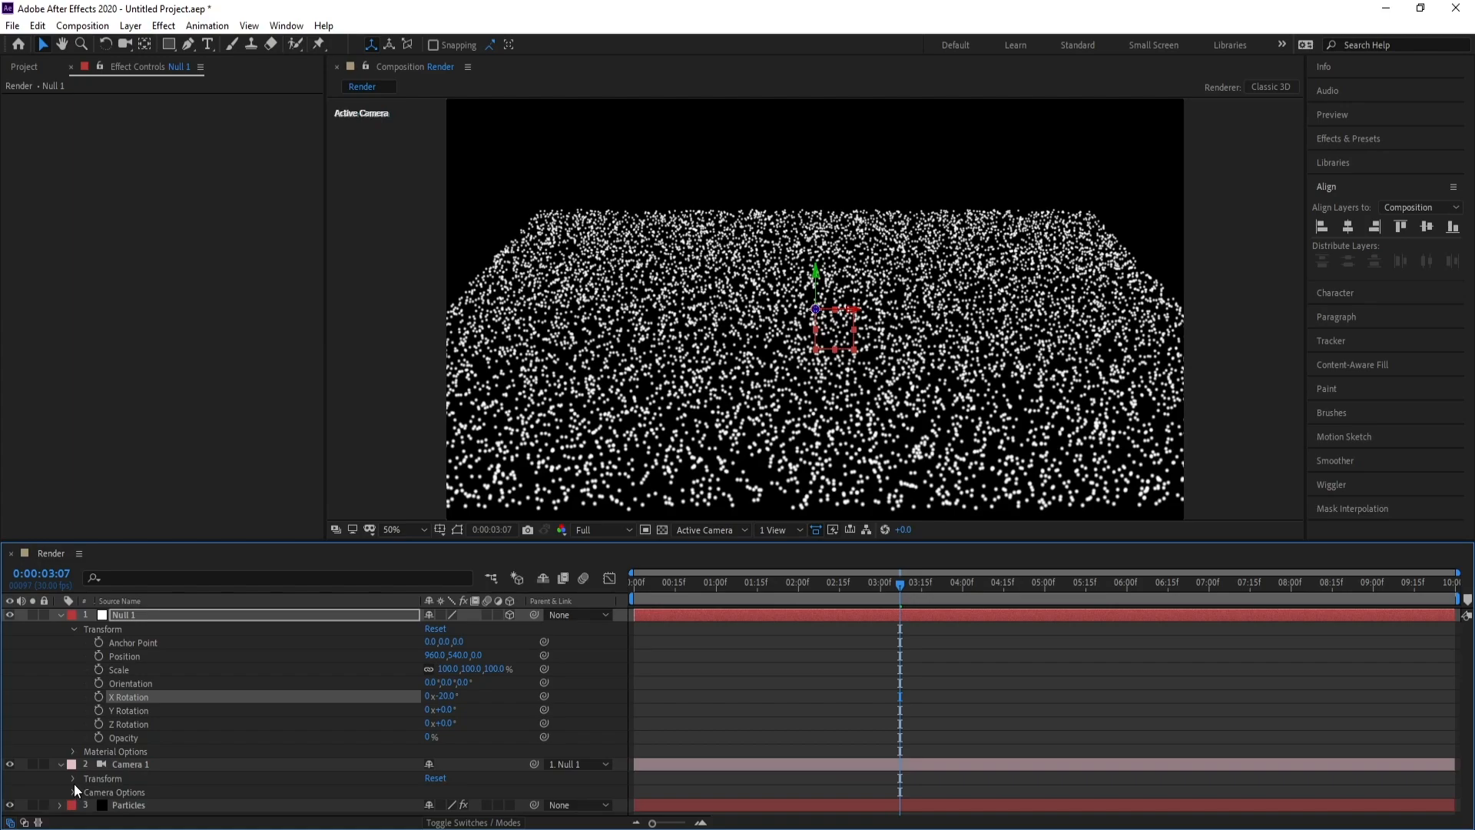
left_click(73, 780)
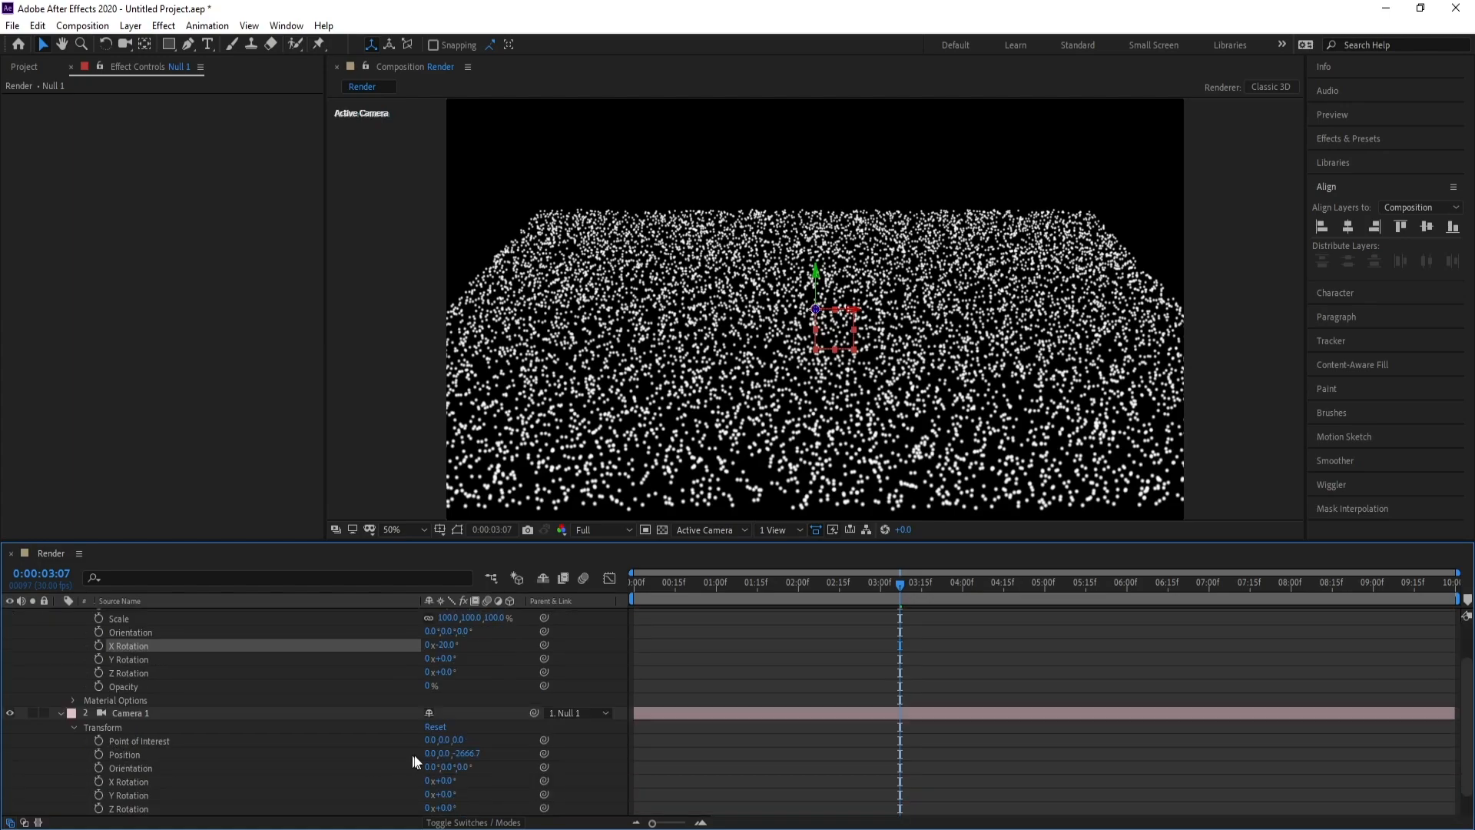
left_click(465, 754)
type("-8000")
key("Return")
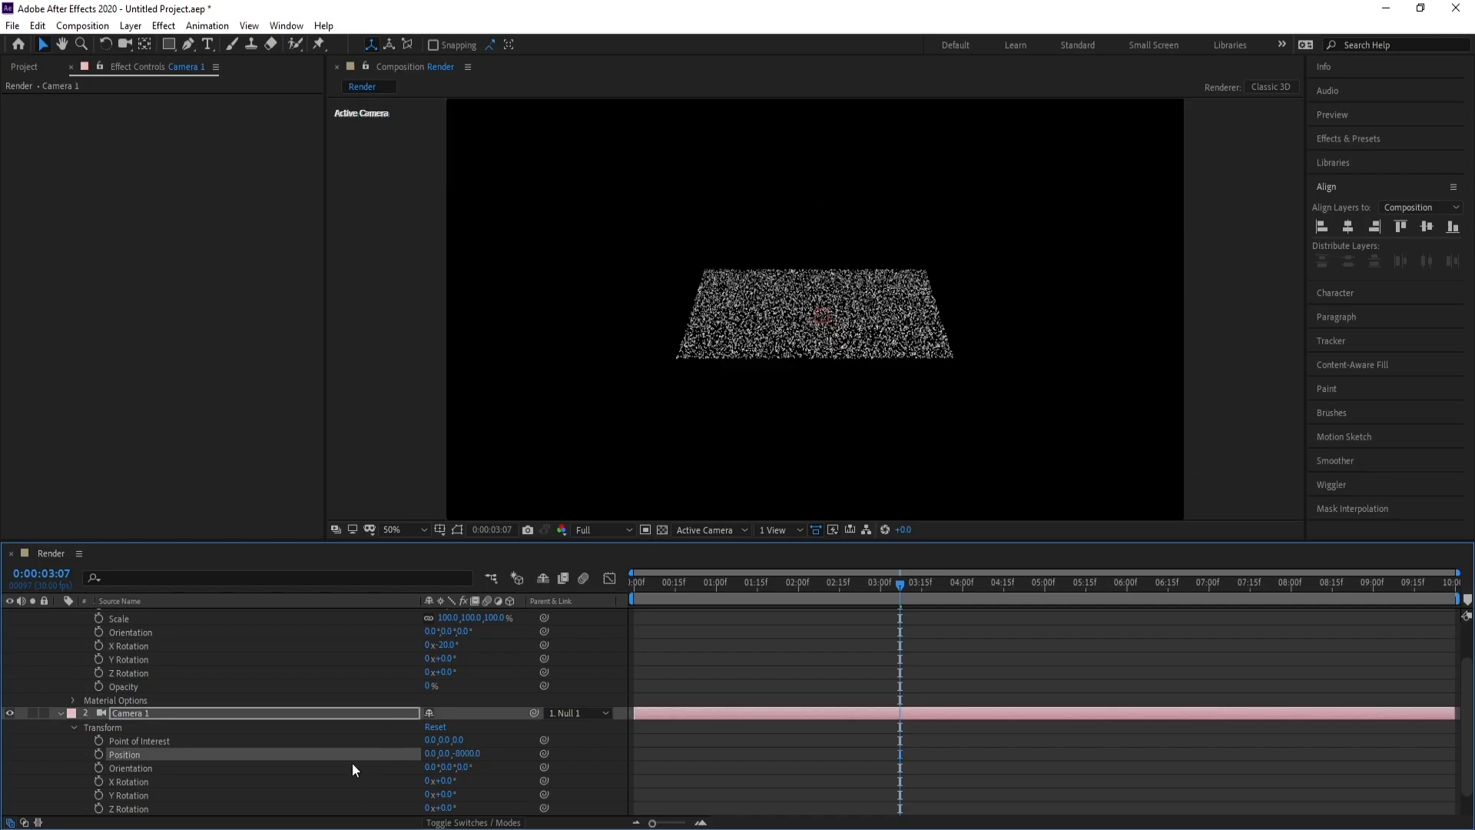
Set the orbit null's Y position to -600, then collapse the null and camera properties and deselect all layers
scroll(127, 670, "up", 3)
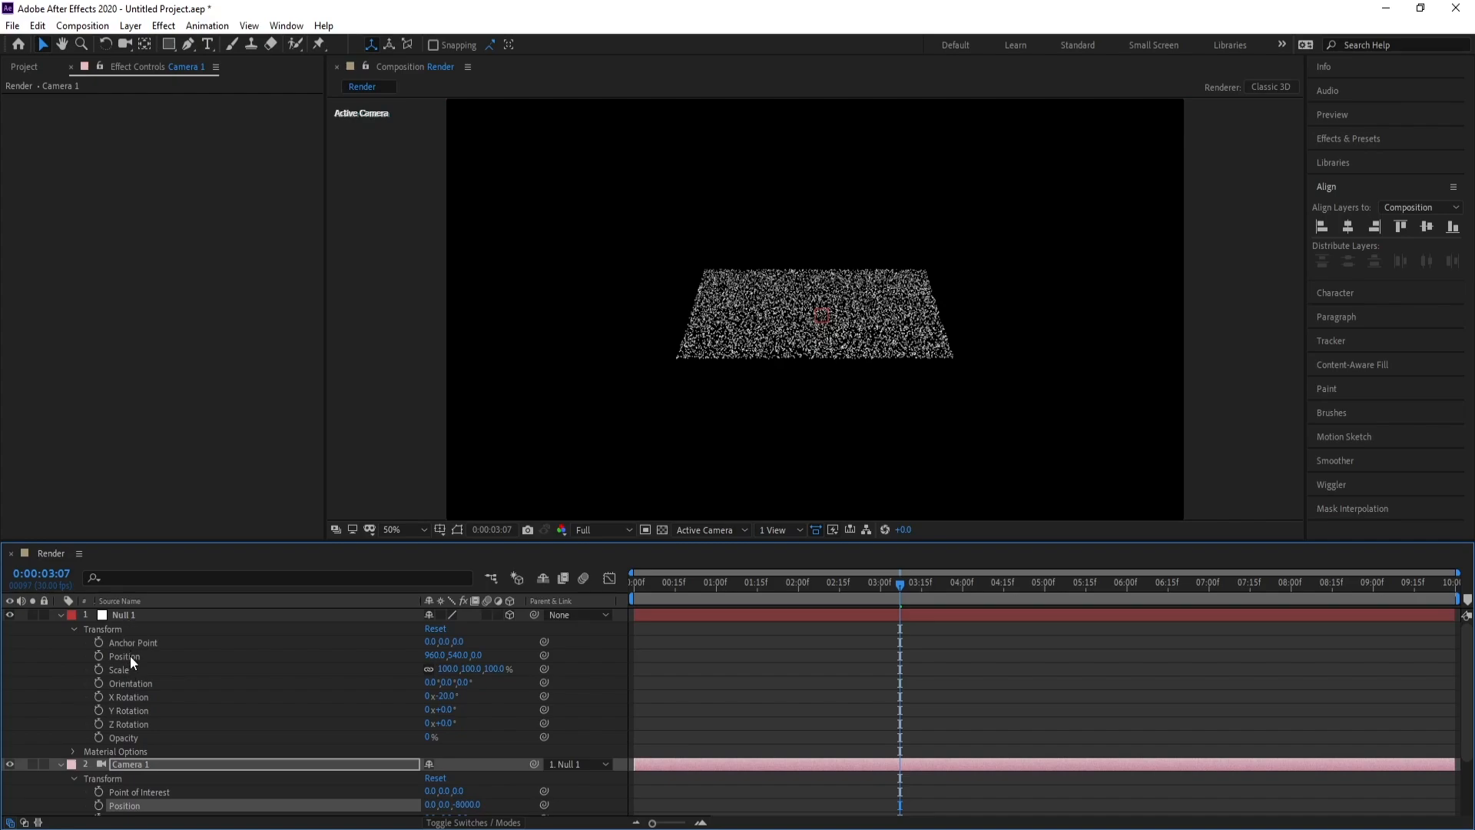
left_click(131, 656)
left_click(461, 655)
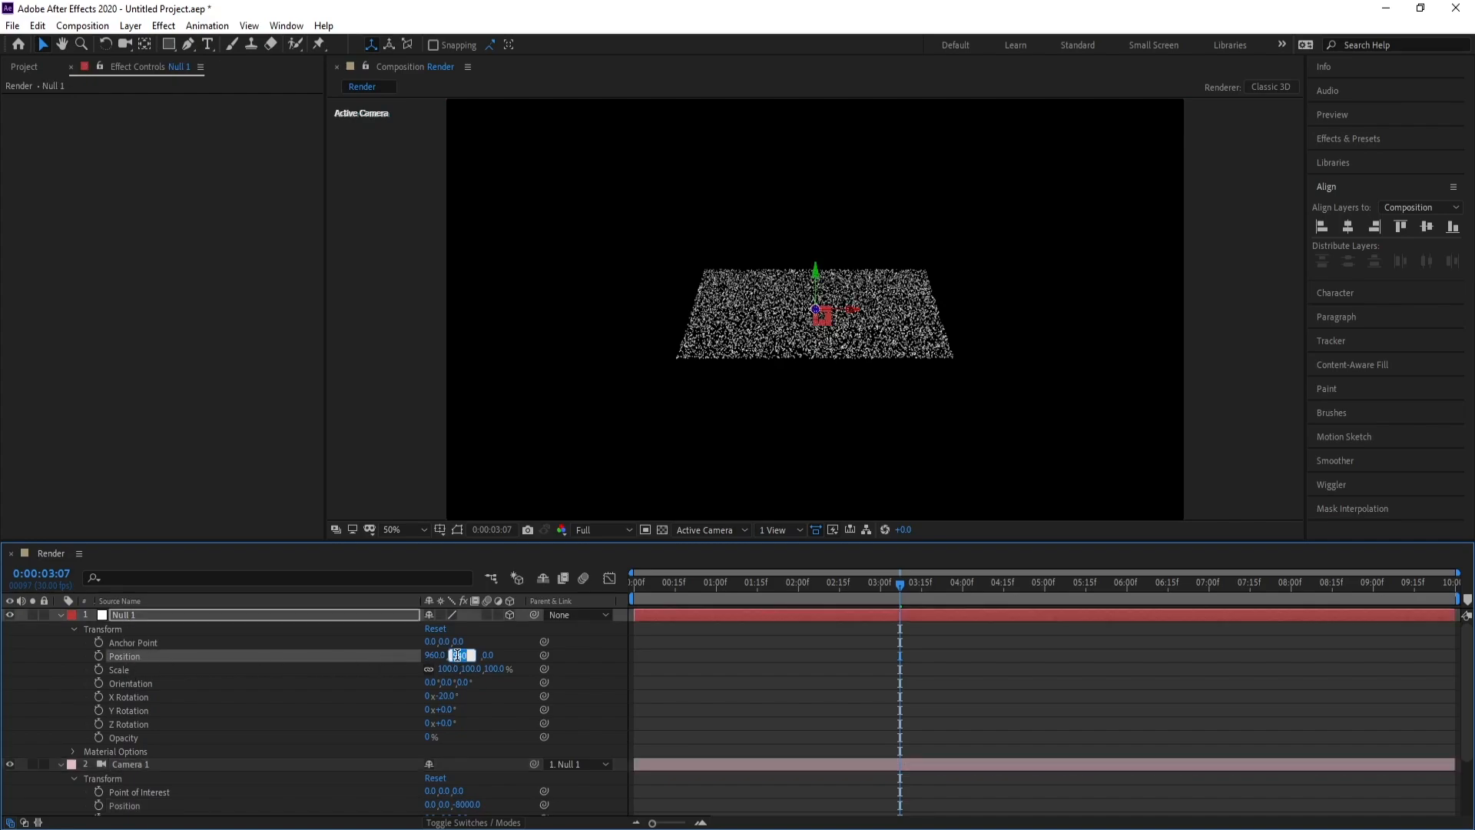
type("-600")
key("Return")
left_click(59, 616)
left_click(61, 630)
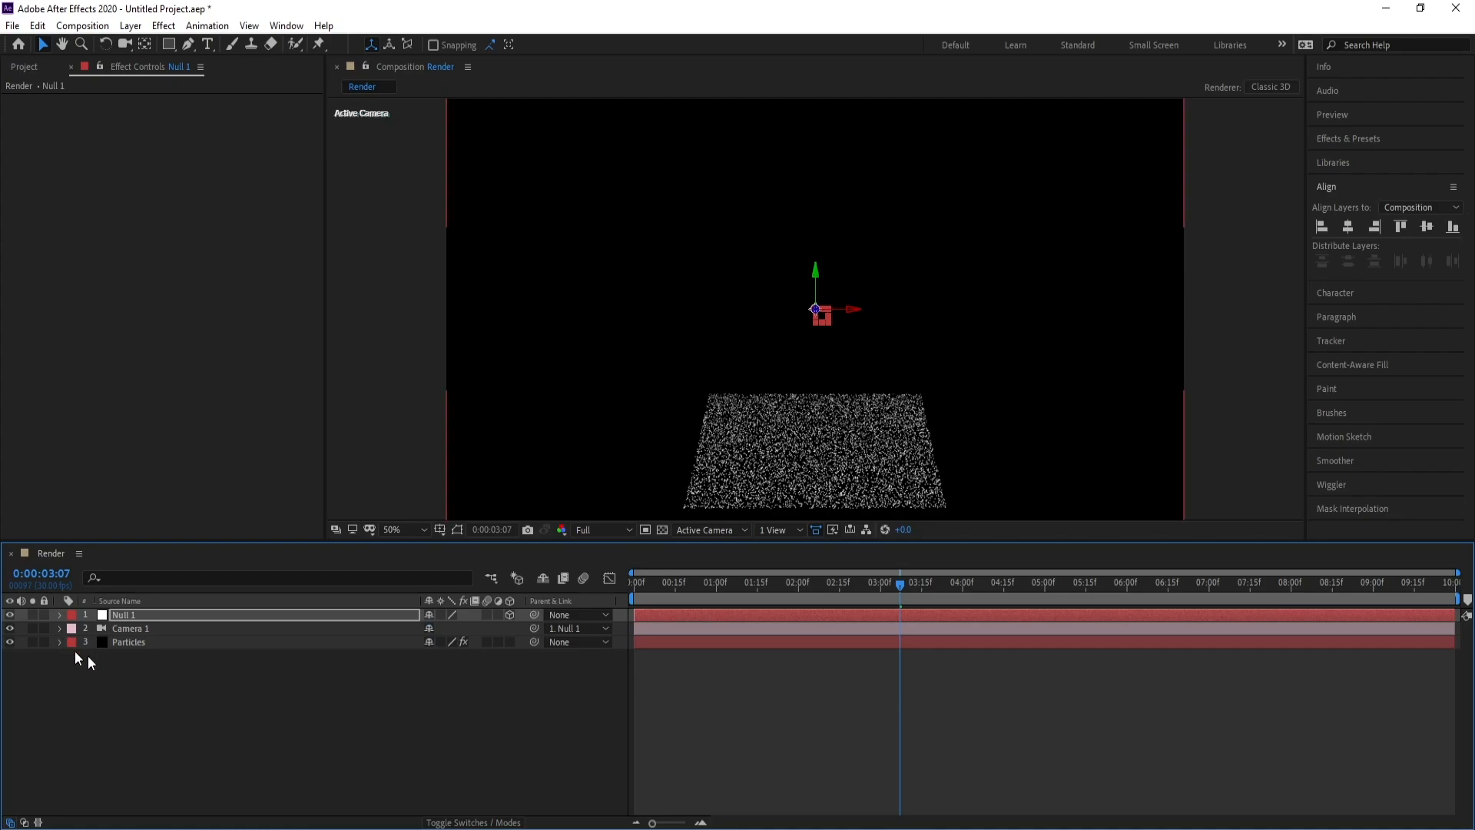
left_click(167, 681)
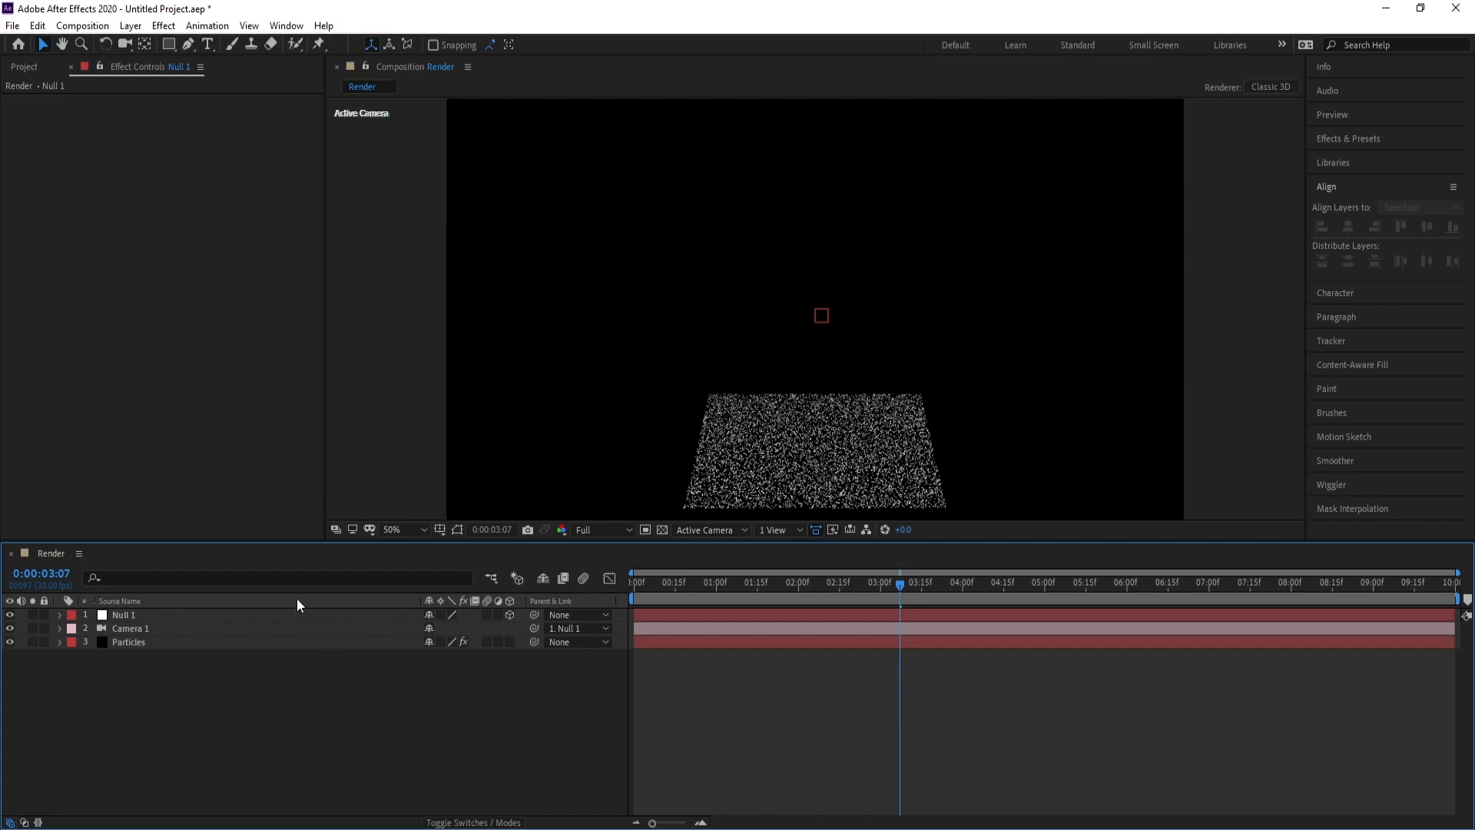
Create a new composition named Size, 1920 px wide and 1920 px high
left_click(83, 26)
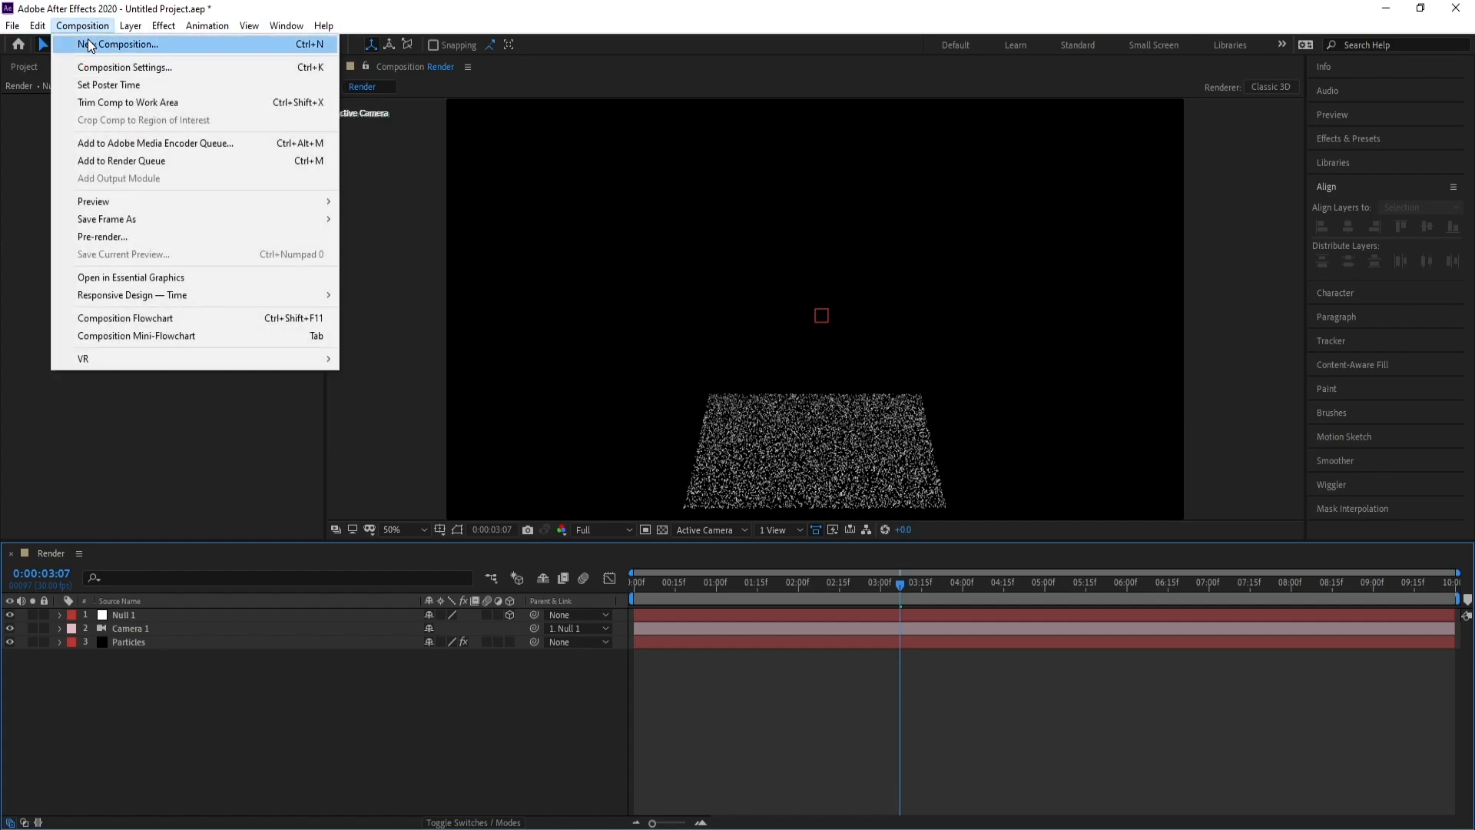
left_click(90, 45)
left_click_drag(802, 212, 781, 204)
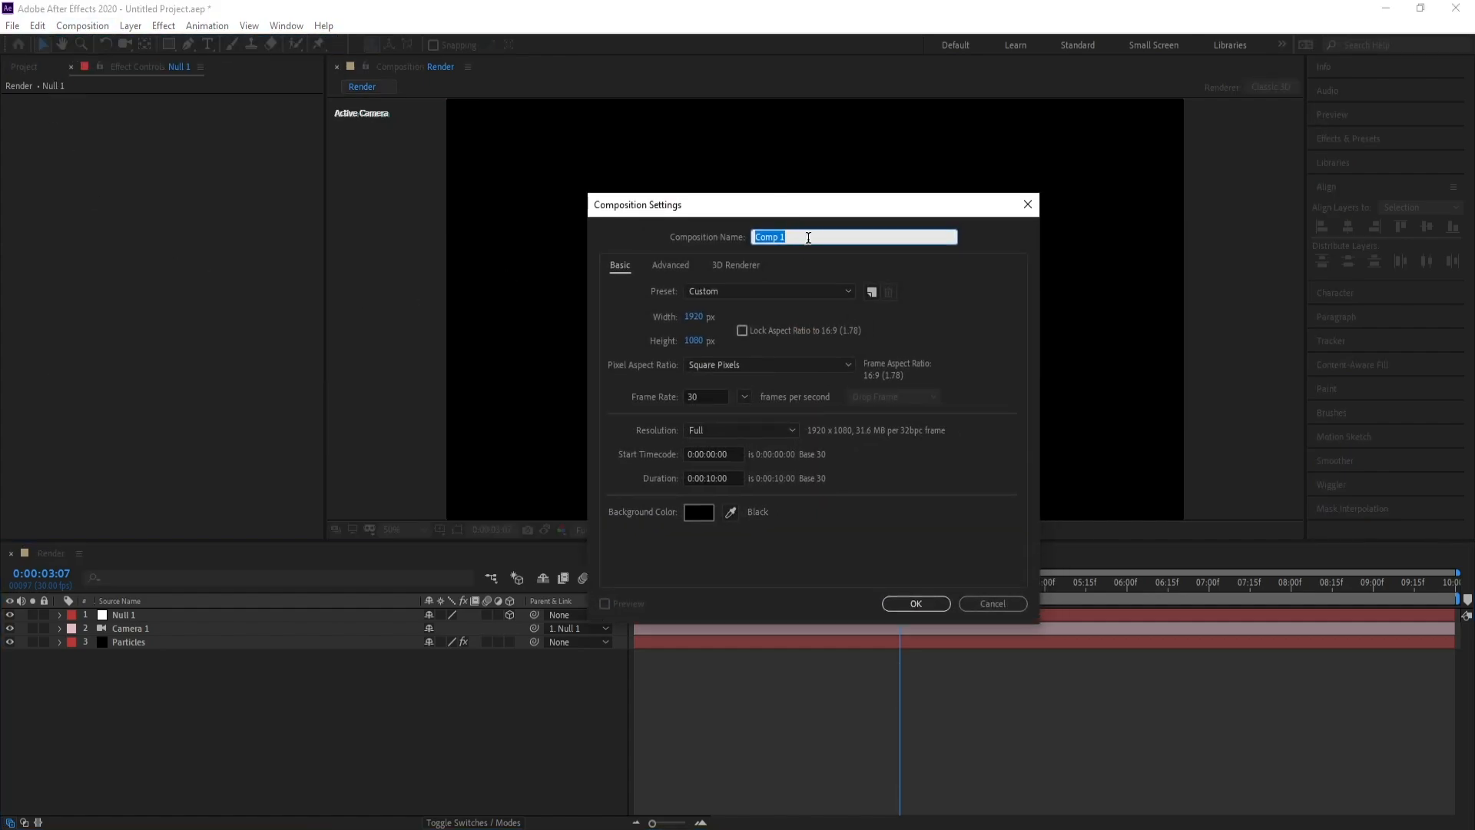
type("Size")
left_click(693, 342)
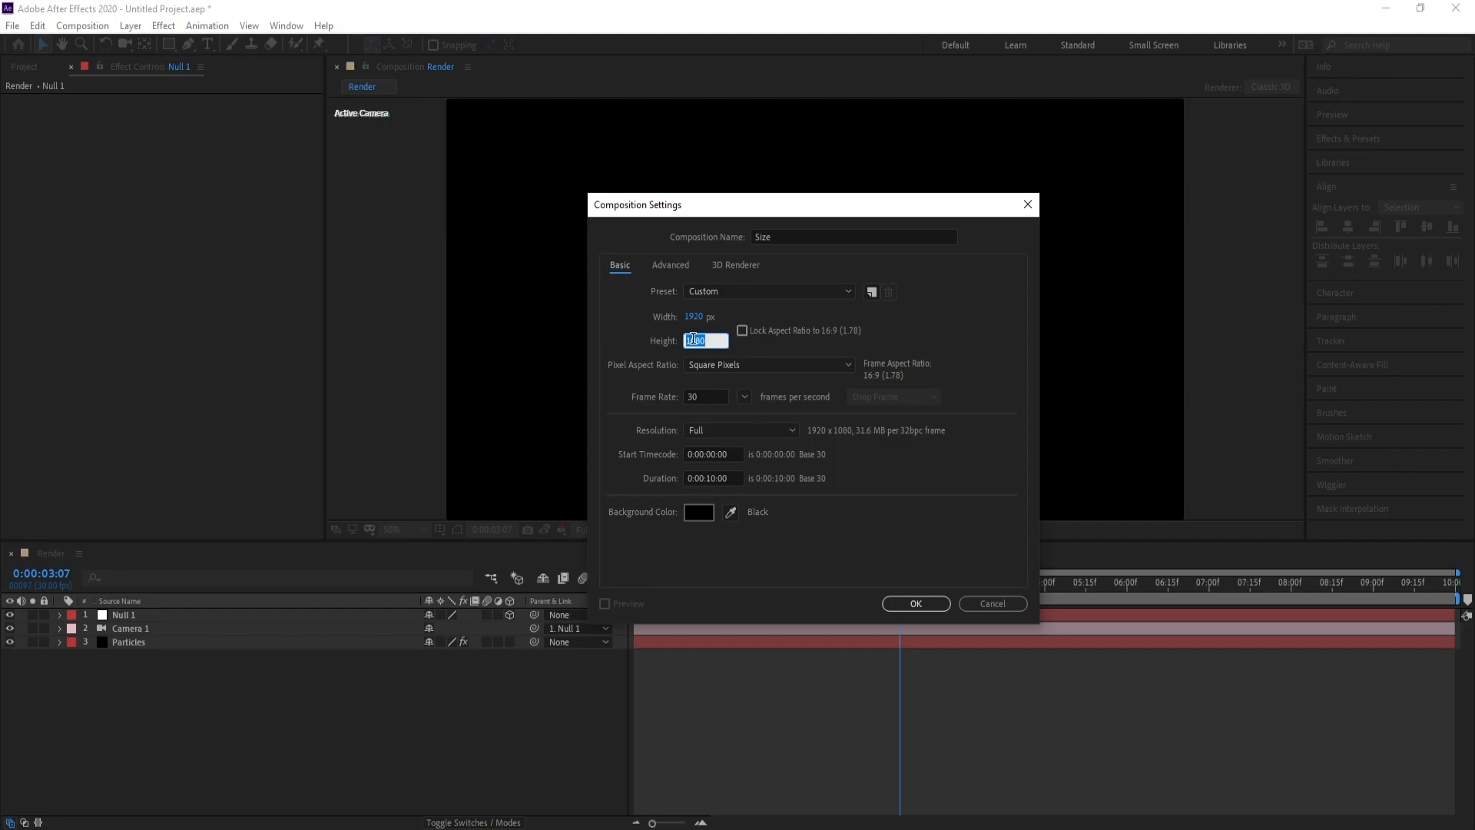
type("1920")
left_click(799, 311)
left_click(918, 604)
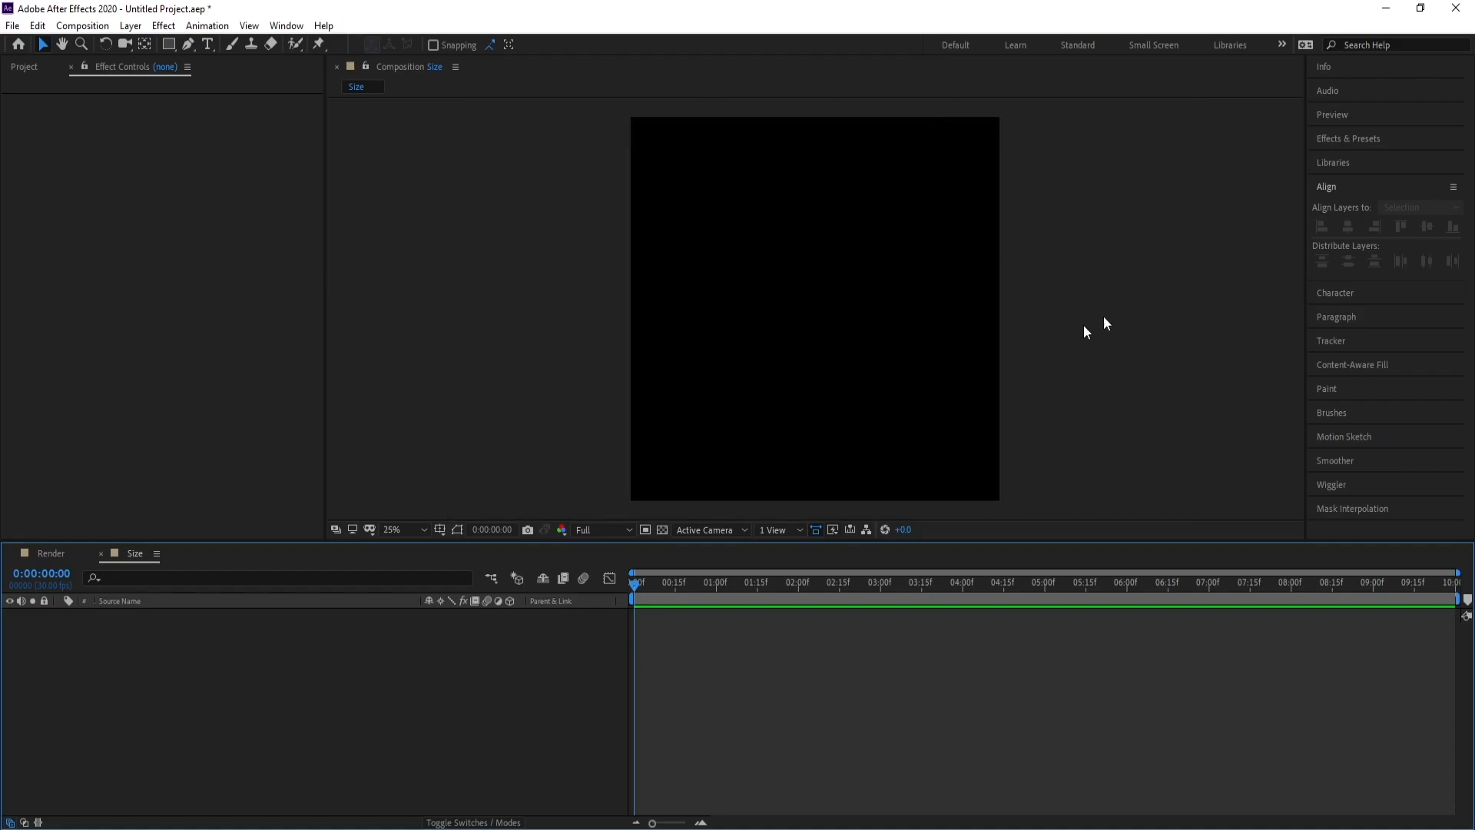
Create a new composition named Twirl with a width of 300 px and half of the 1920 px height
left_click(94, 31)
left_click(102, 46)
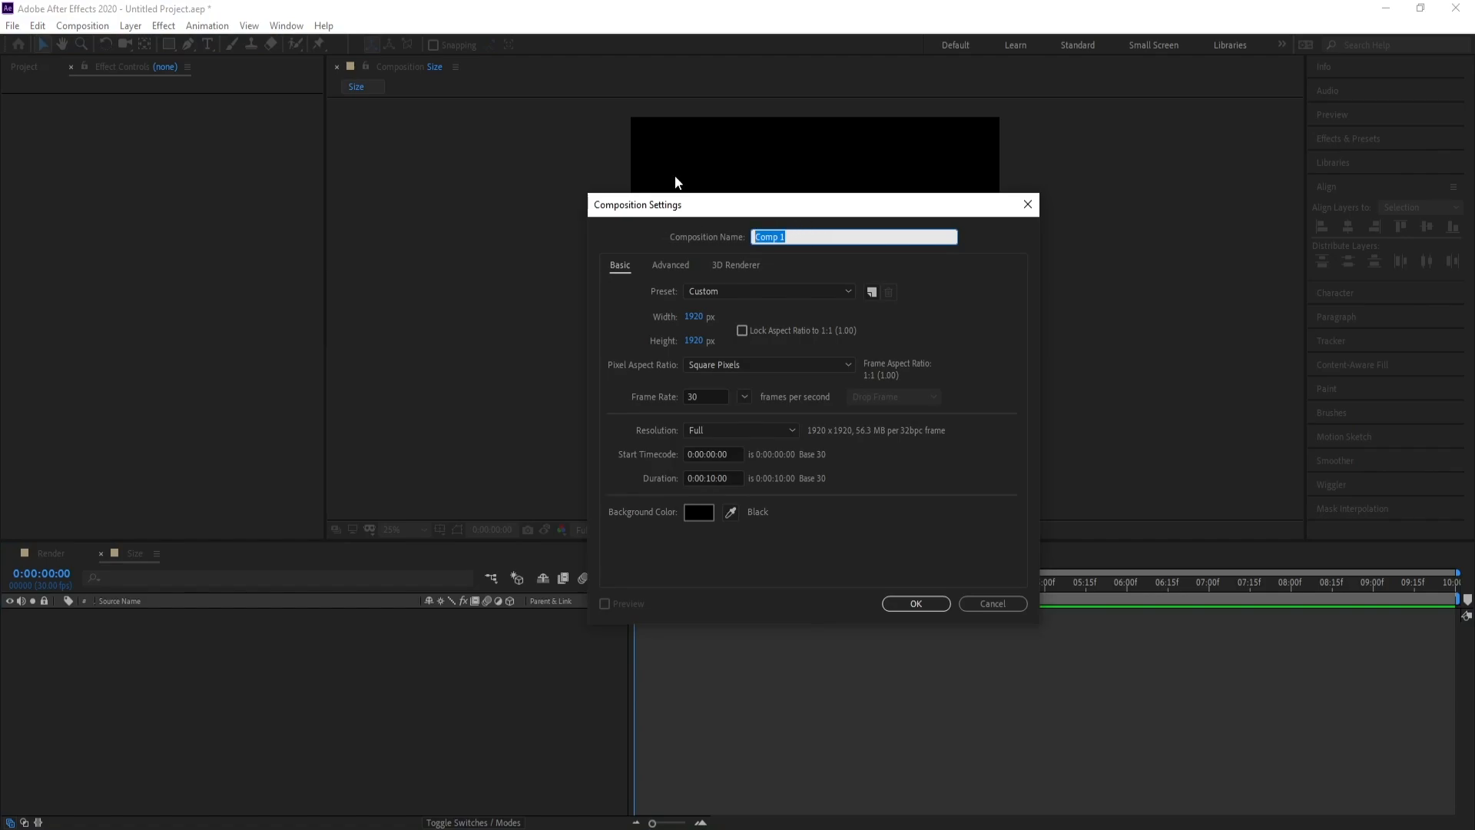
type("Twirl")
left_click(695, 318)
type("300")
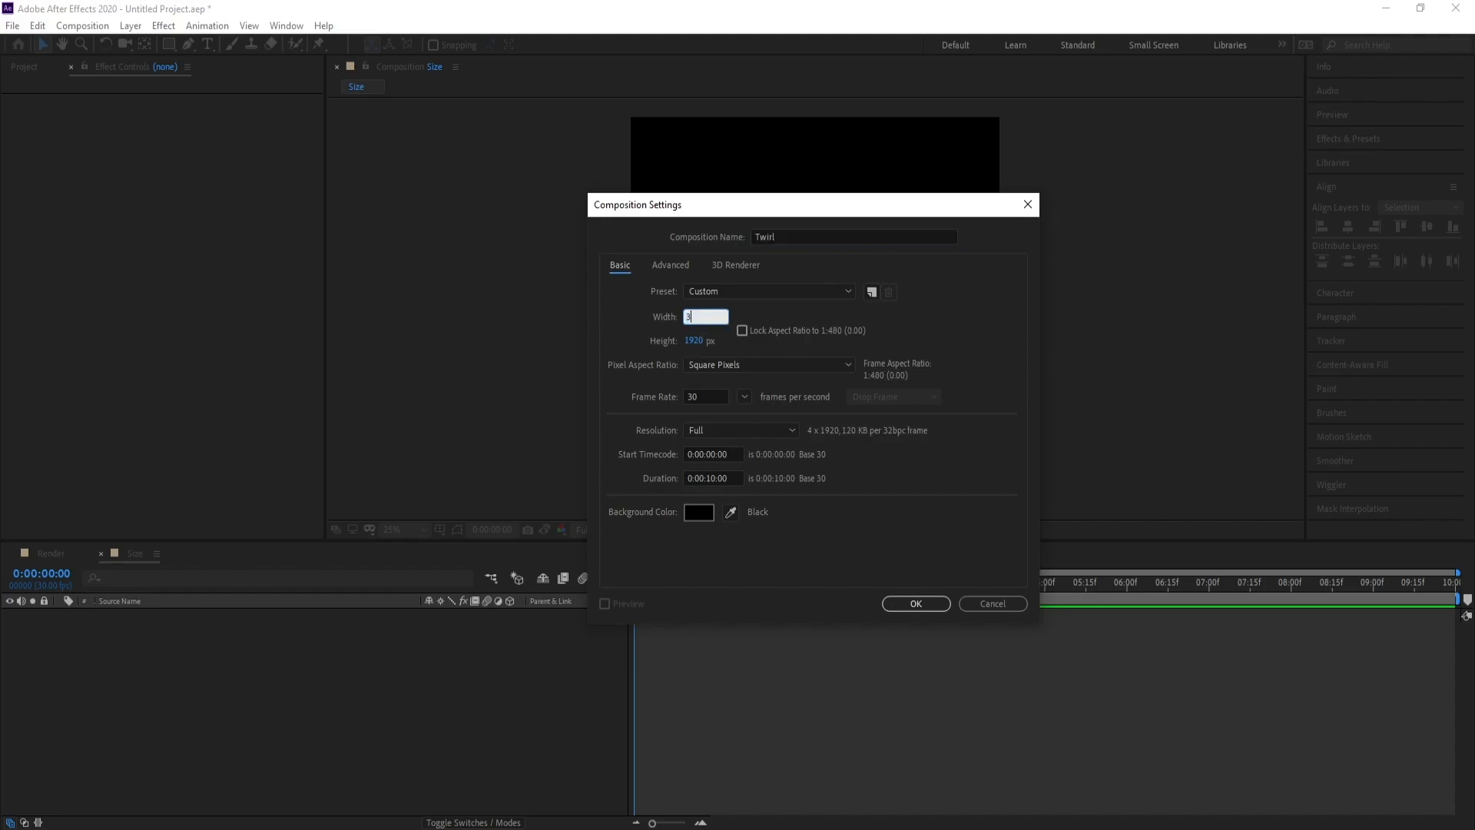
left_click(694, 345)
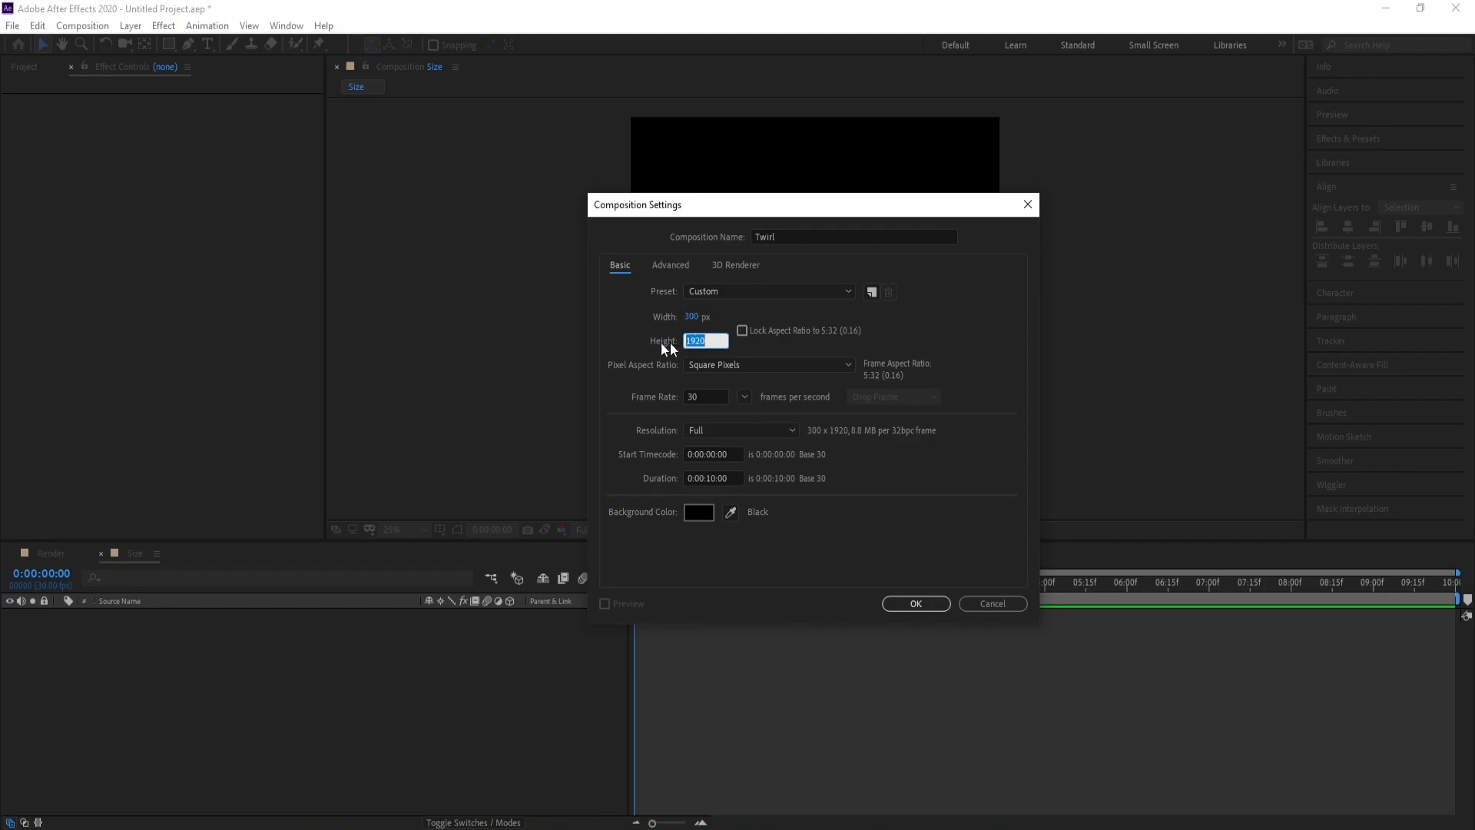
left_click(710, 341)
type("/2")
left_click(903, 313)
left_click(898, 601)
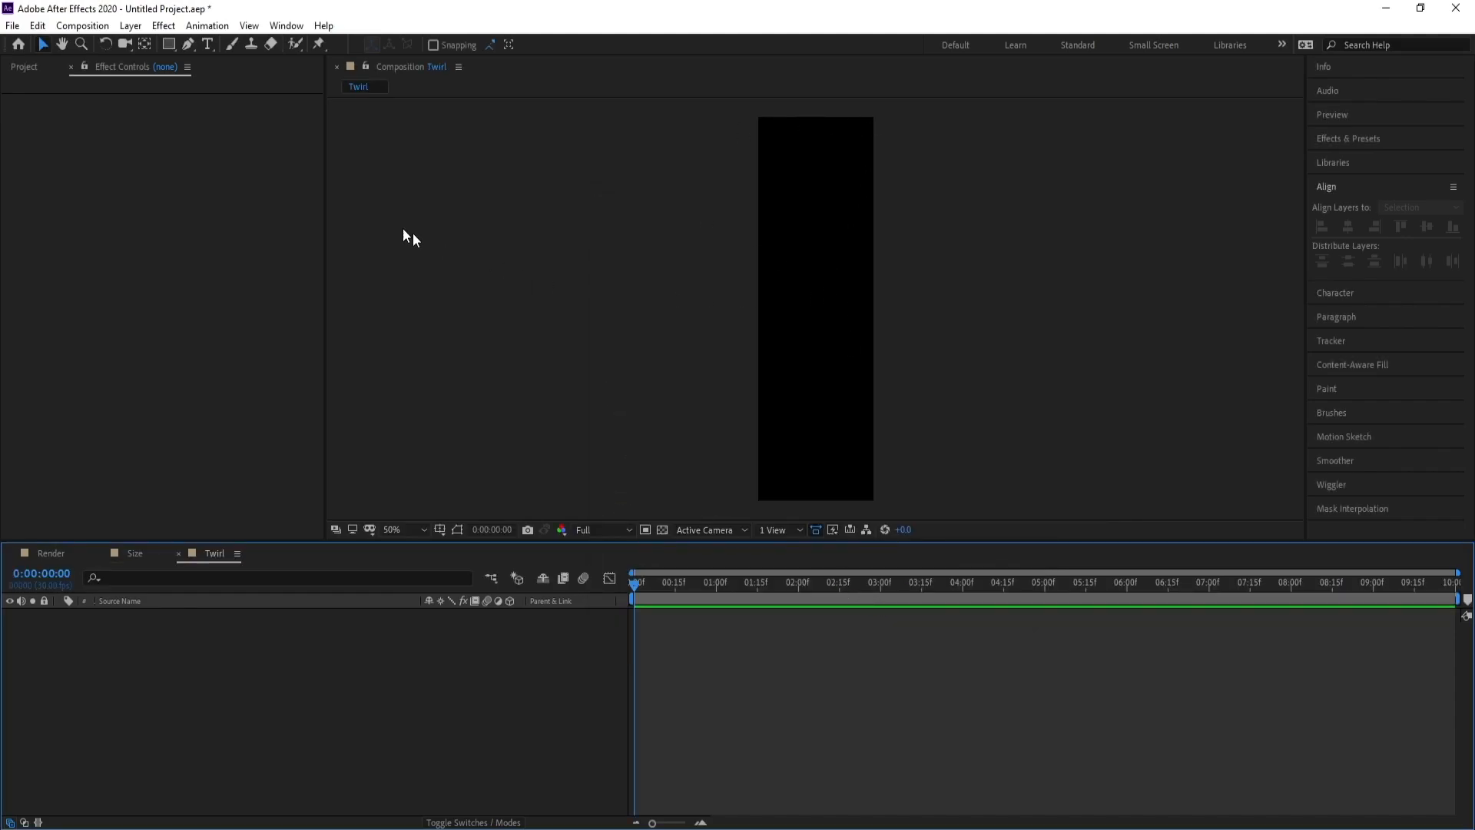
Add a comp-sized white solid with the color FFFFFF to the Twirl composition
left_click(132, 27)
mouse_move(158, 46)
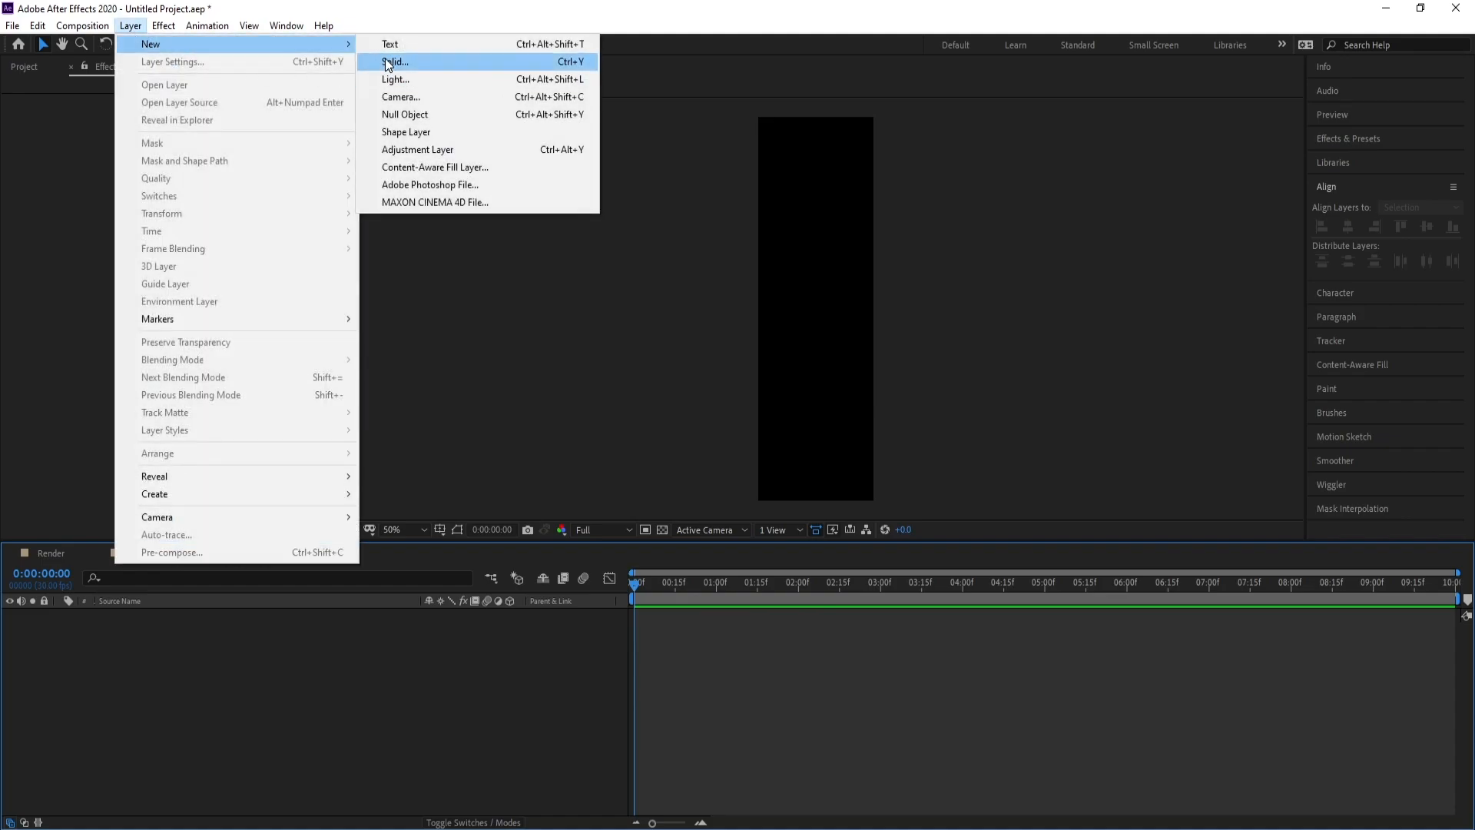
left_click(402, 59)
left_click(682, 504)
type("FFFFFF")
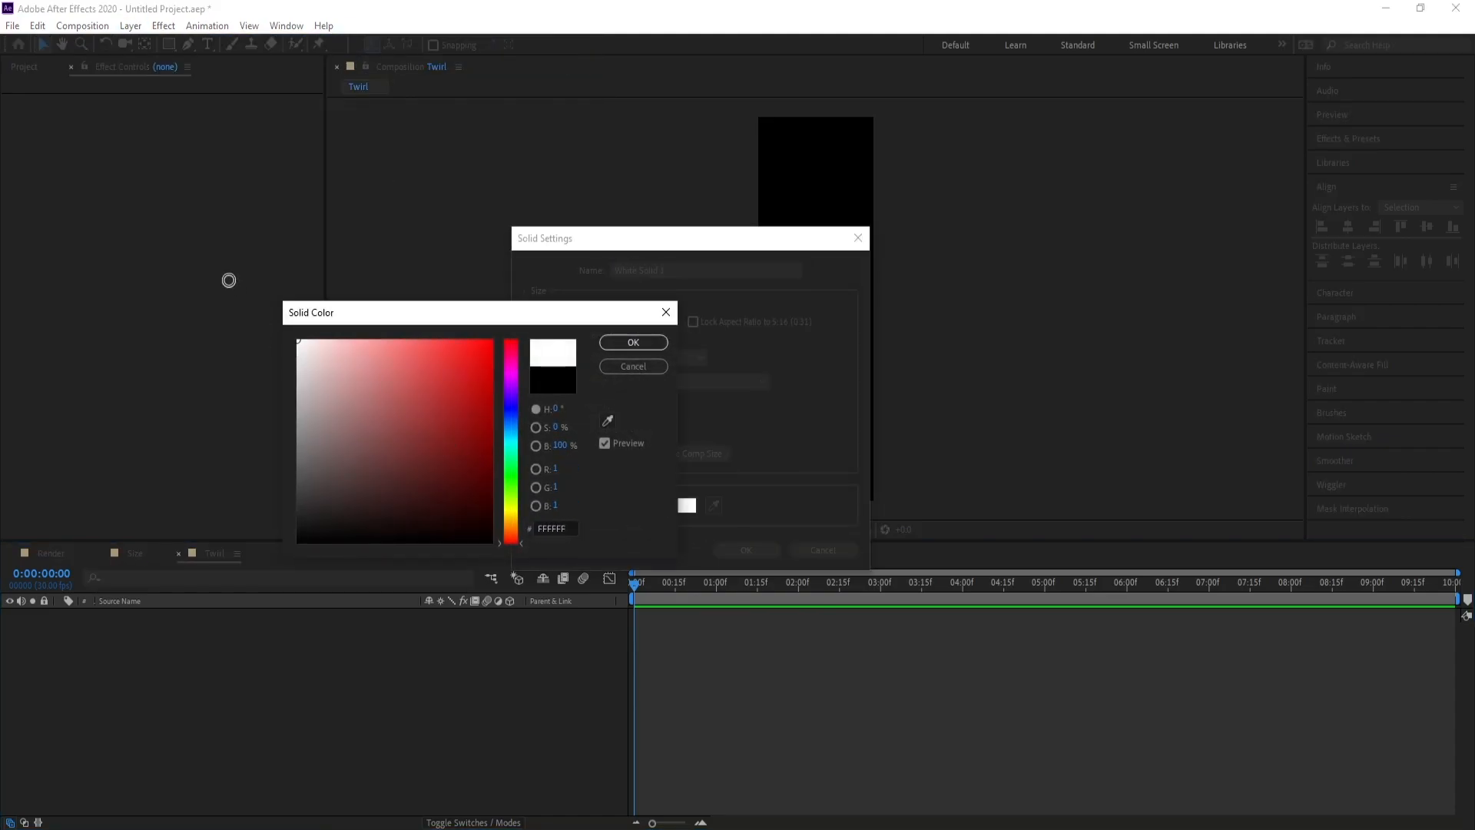
left_click(647, 345)
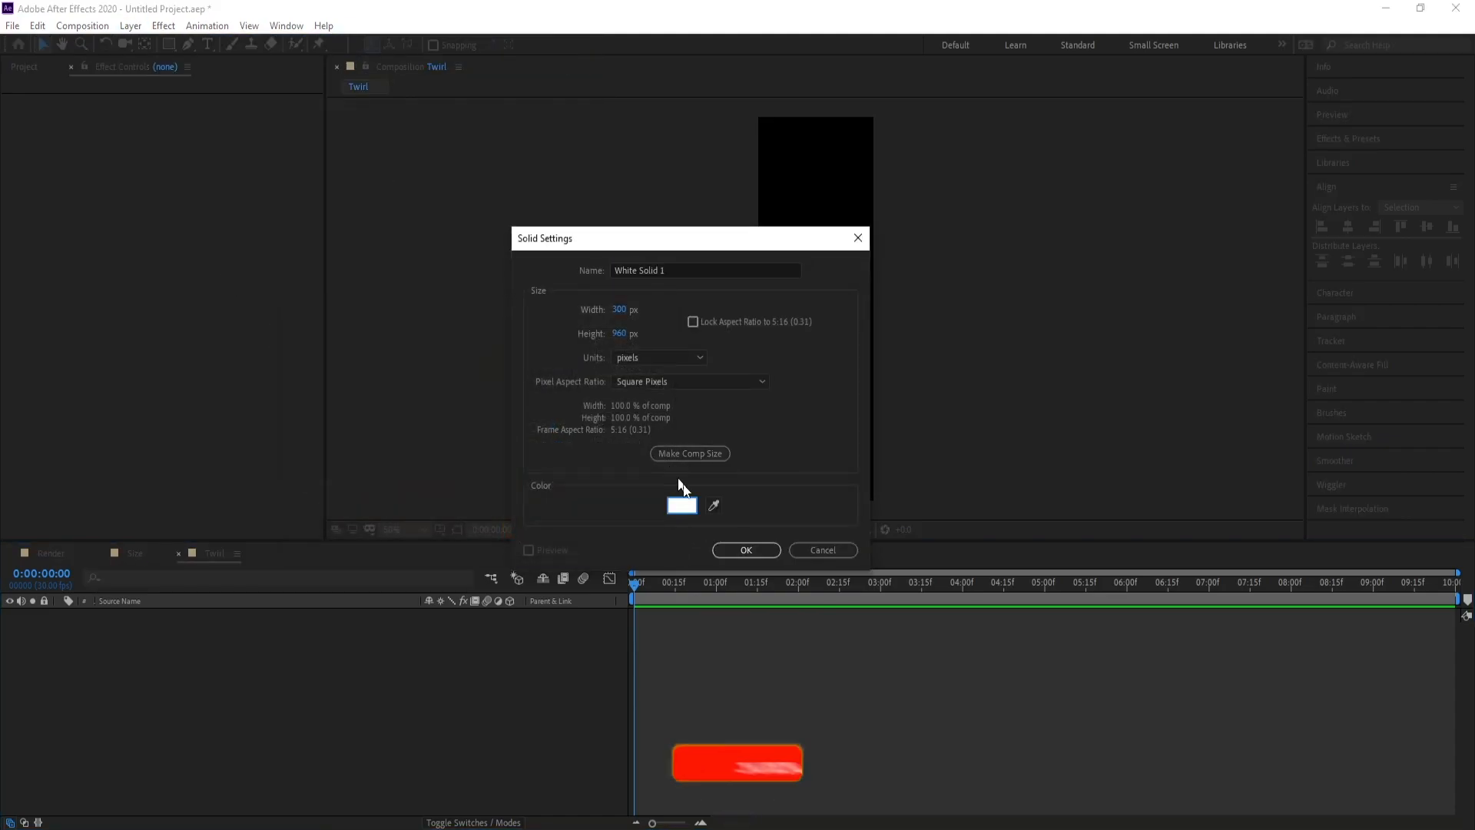
left_click(744, 548)
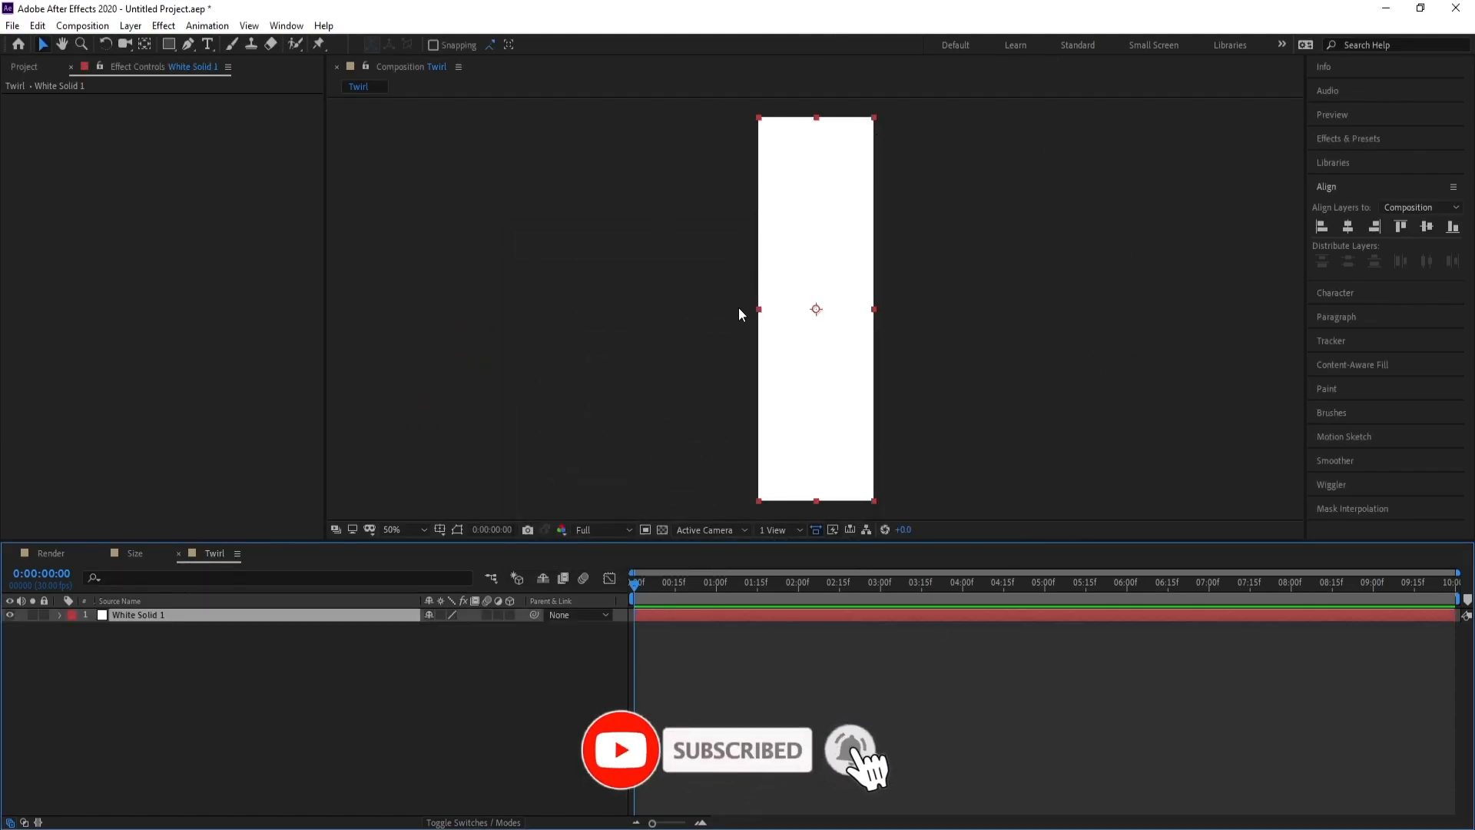
Place the Twirl composition as a layer in the Size composition and align it to the composition's top edge
left_click(130, 555)
left_click(24, 67)
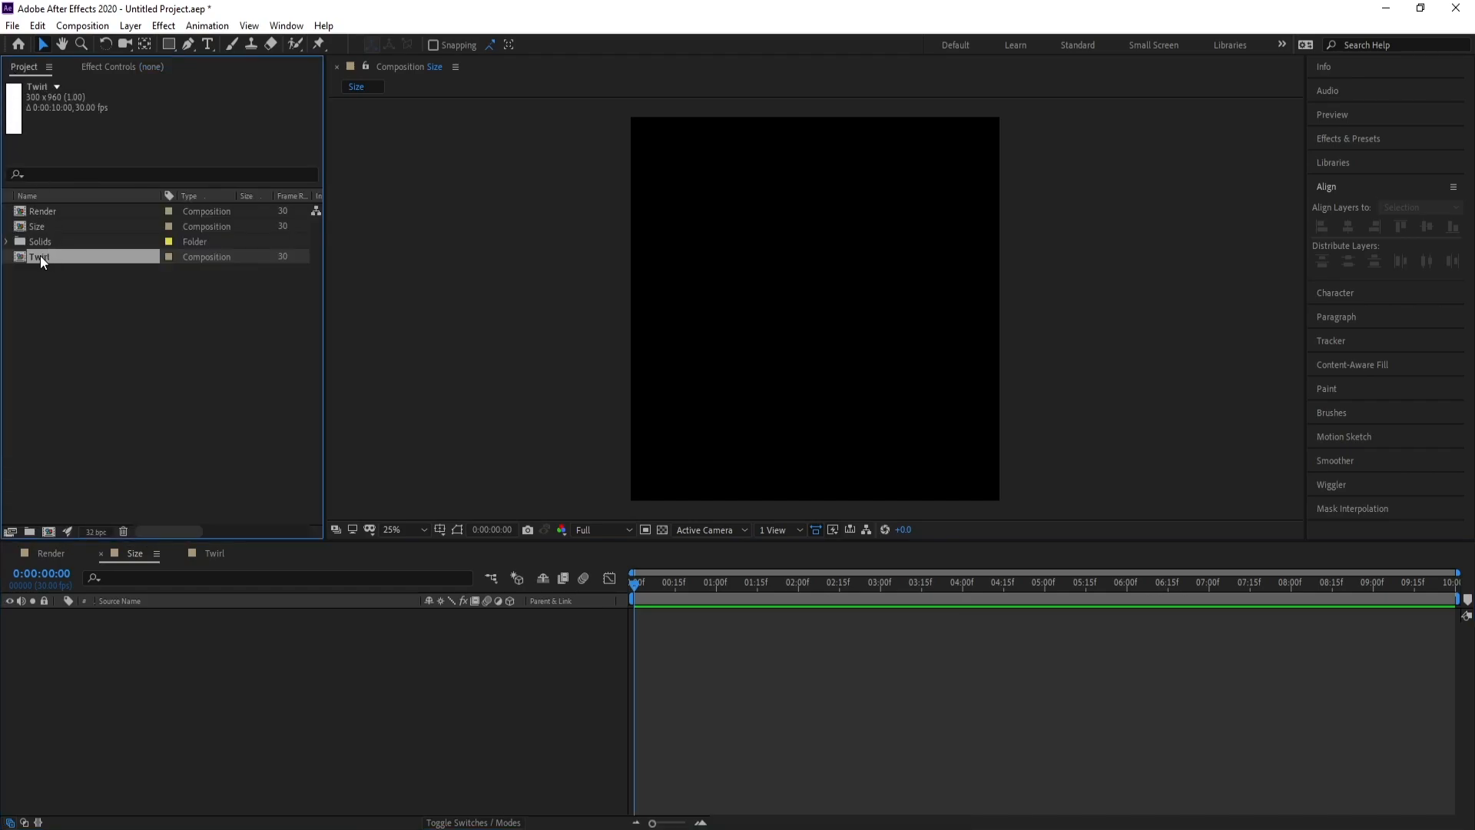
left_click_drag(40, 255, 118, 630)
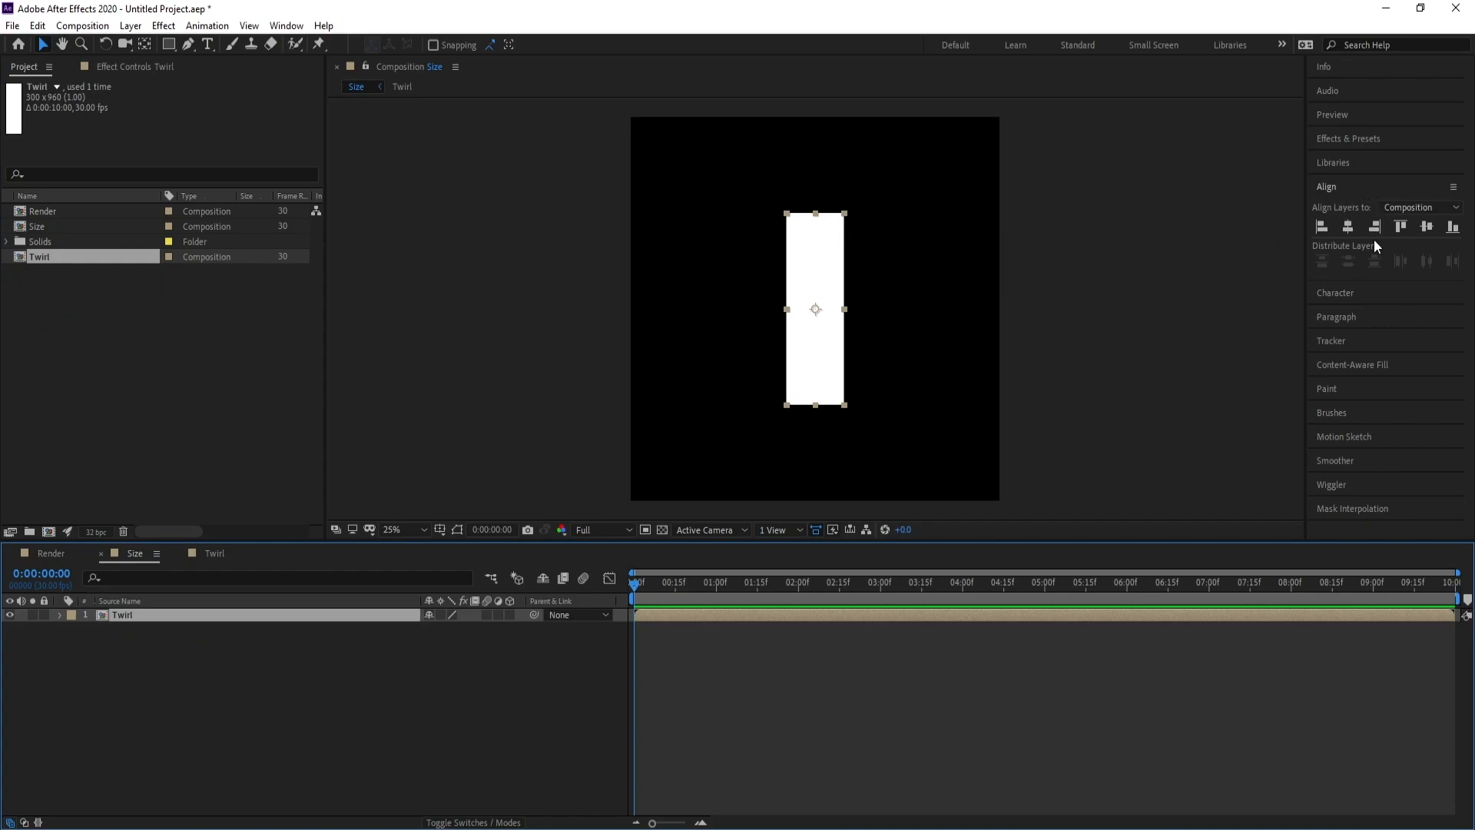
left_click(1400, 229)
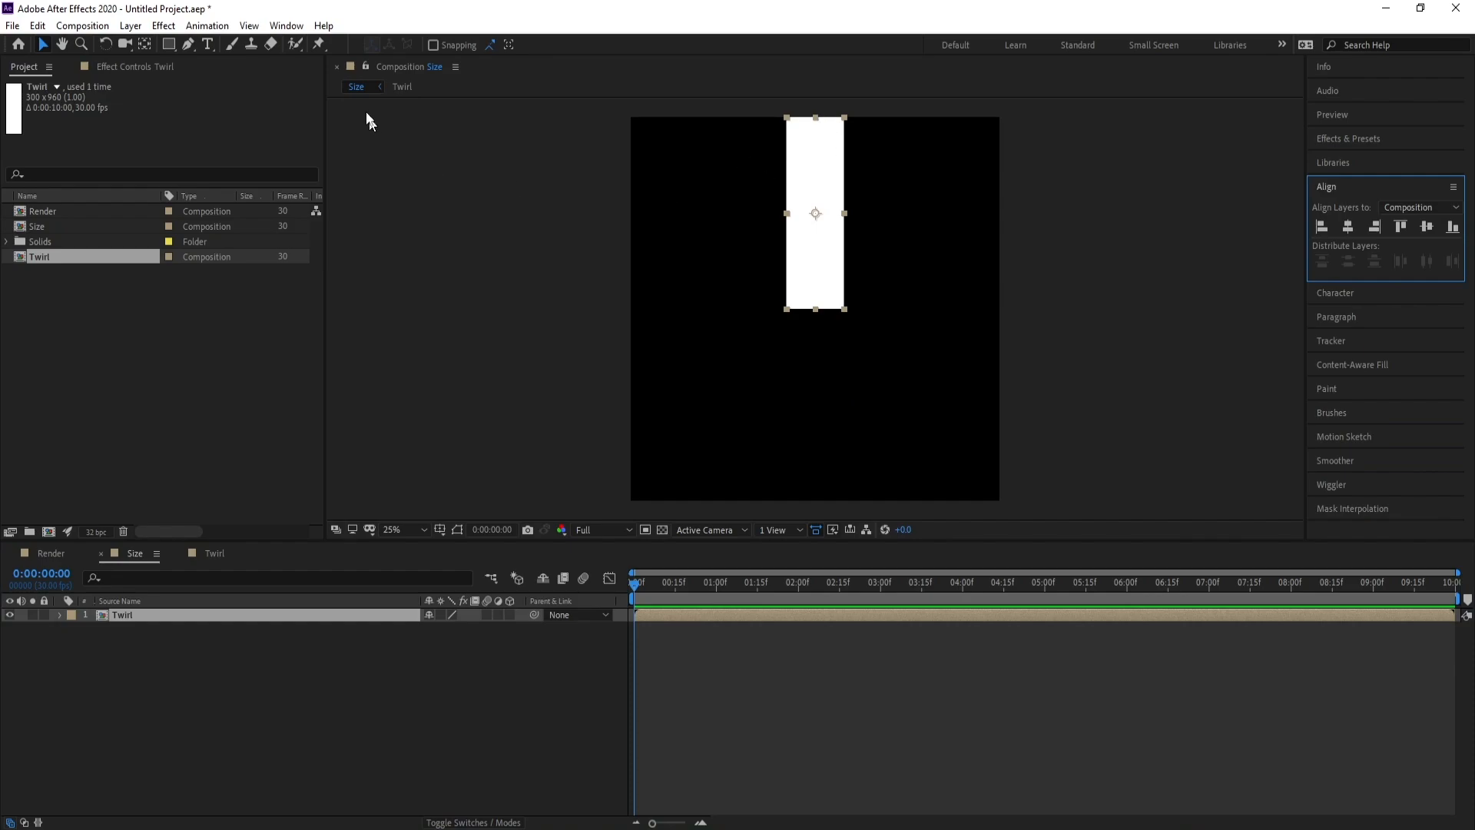
Lock the Size viewer, open the Twirl composition in its own locked viewer, and dock it beside the Size viewer
left_click(367, 67)
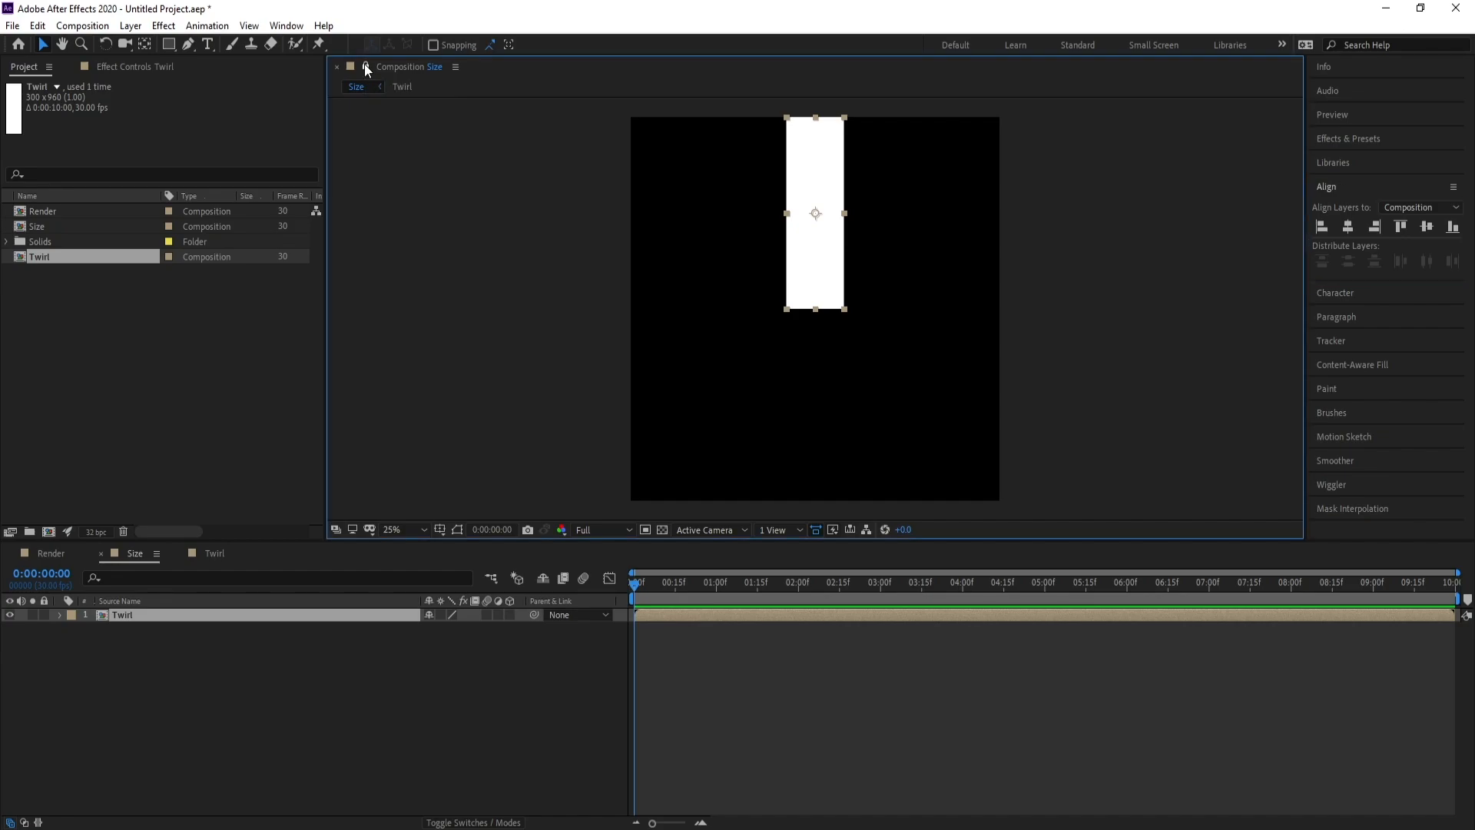
double_click(116, 615)
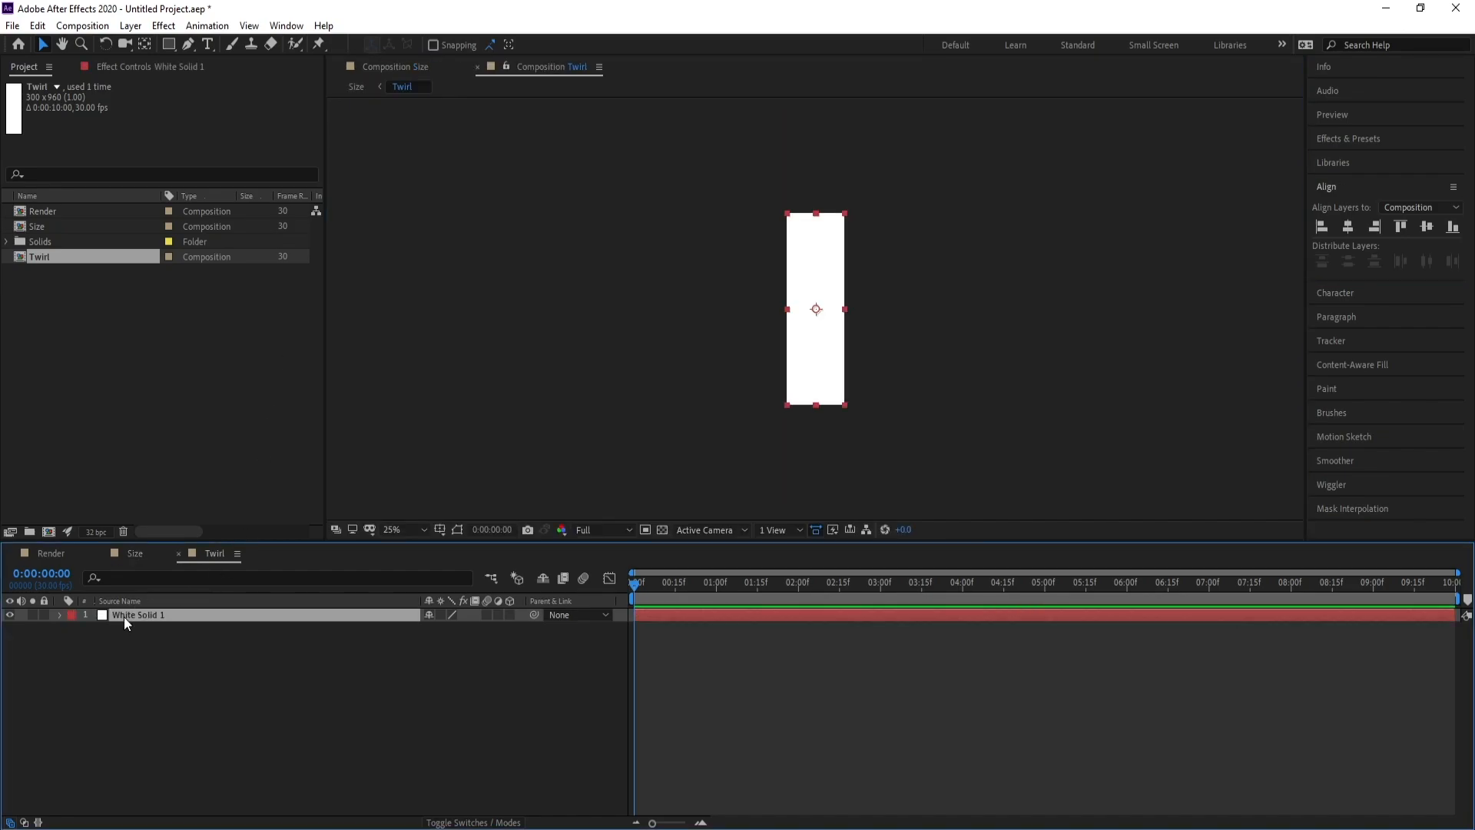
left_click(505, 68)
left_click_drag(533, 68, 1270, 290)
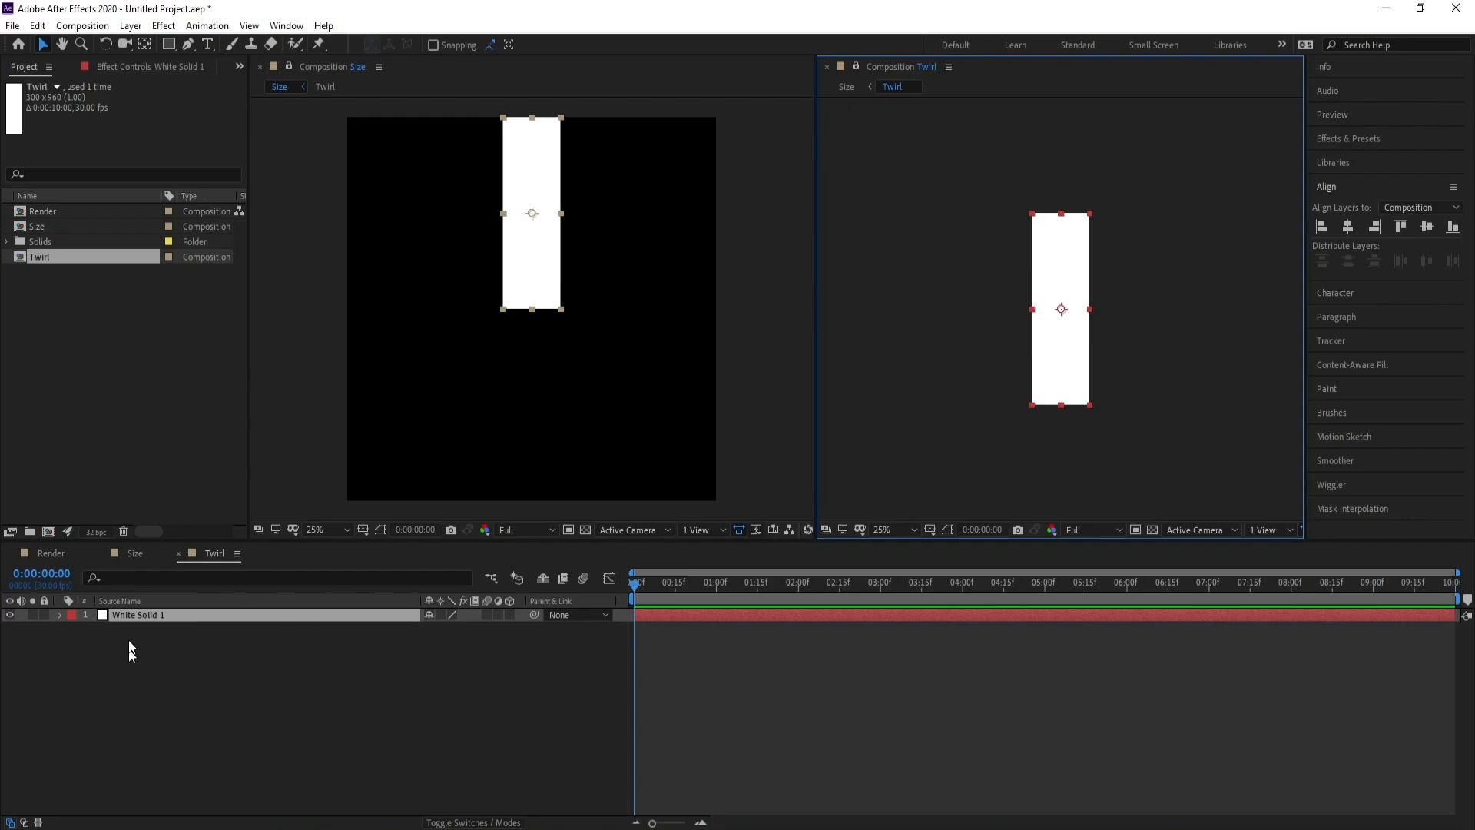
Add a rectangular mask covering the full white solid in the Twirl composition and select it
left_click(159, 616)
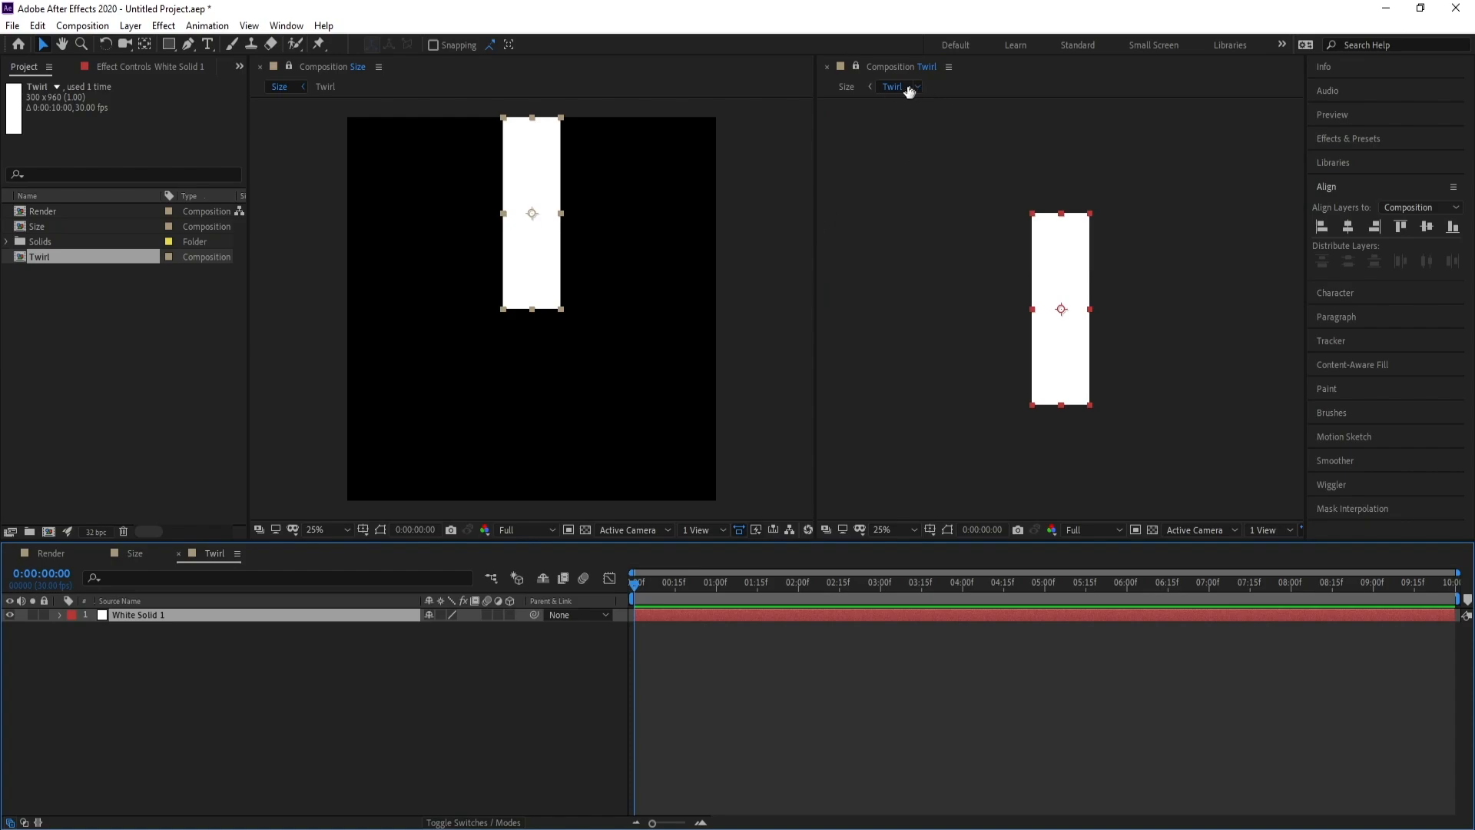
left_click_drag(168, 48, 252, 48)
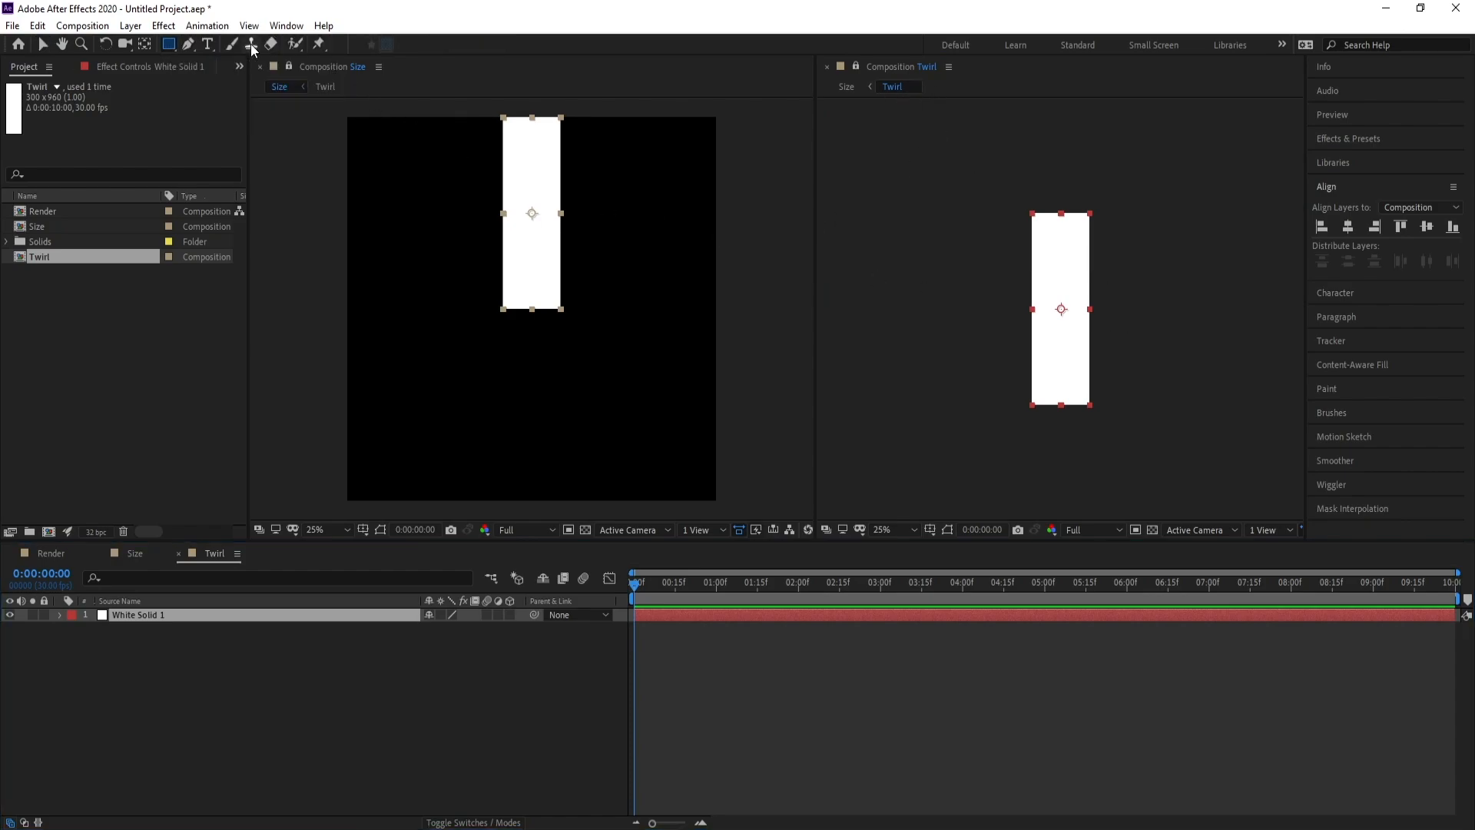
double_click(169, 44)
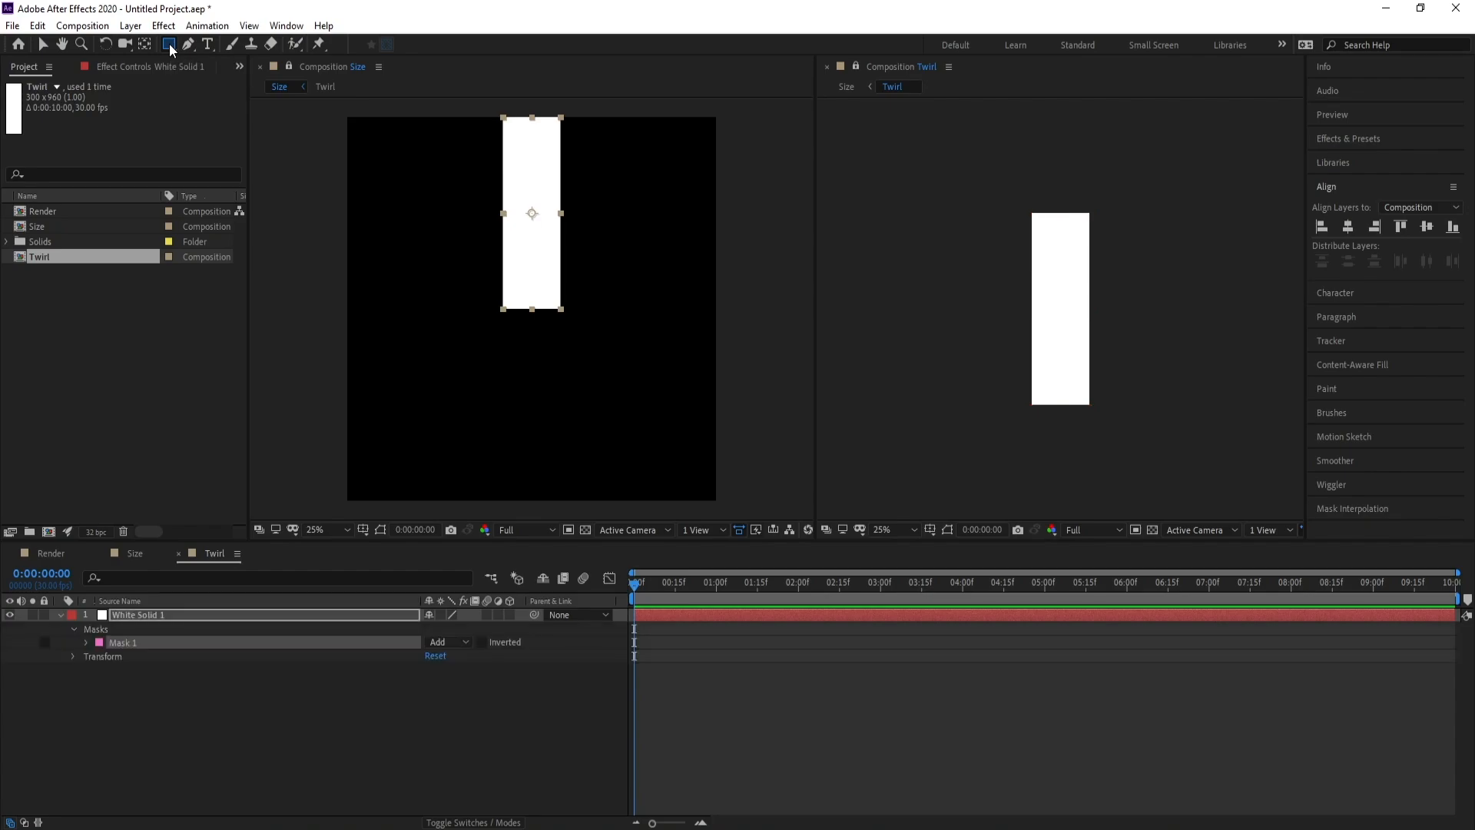
key("v")
left_click(132, 641)
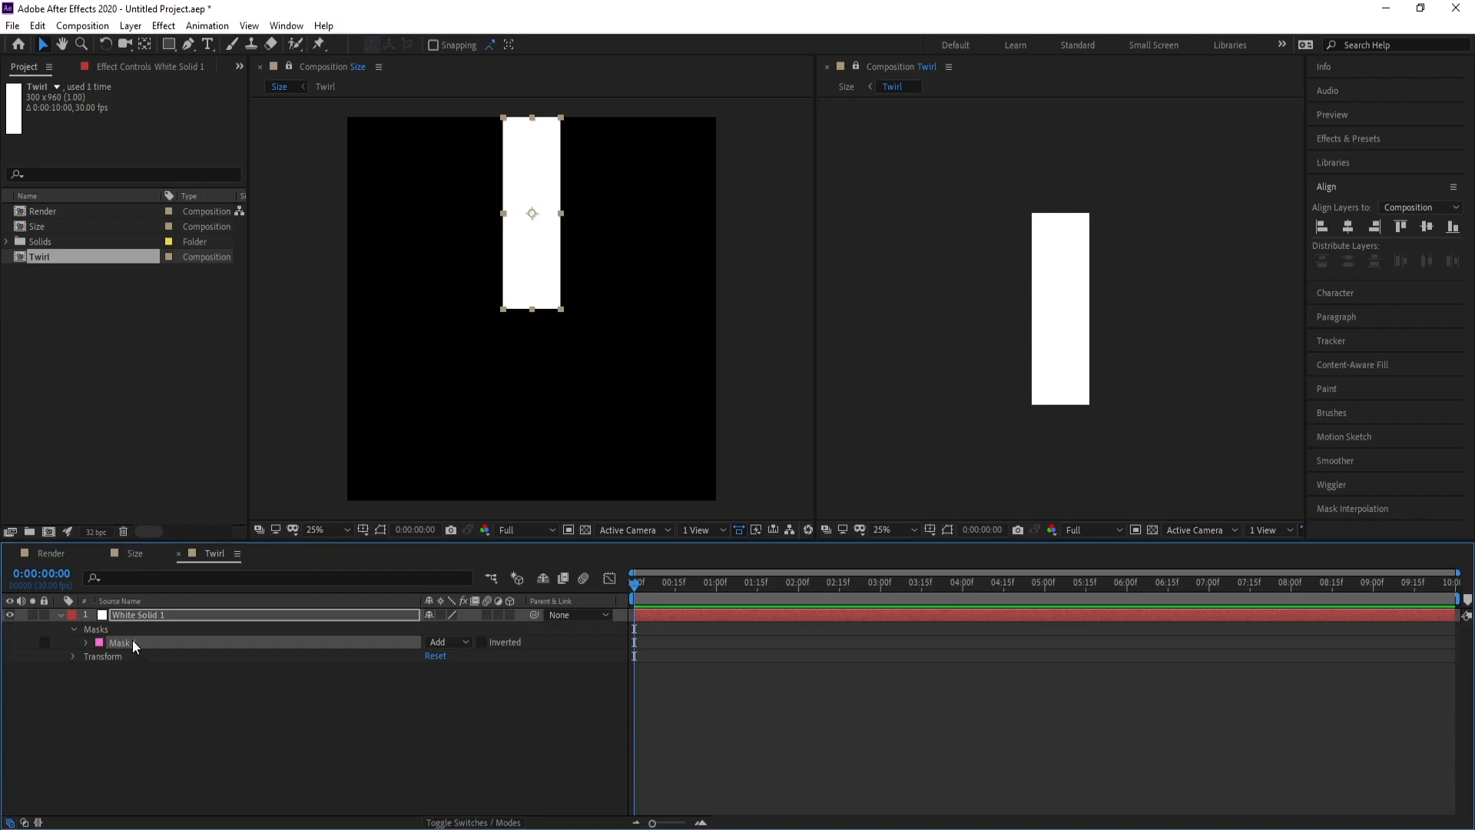
Activate the Pen tool and show the proportional grid over the white solid in the Twirl viewer
scroll(1034, 380, "up", 1)
key("h")
left_click_drag(1037, 406, 1011, 378)
left_click(187, 44)
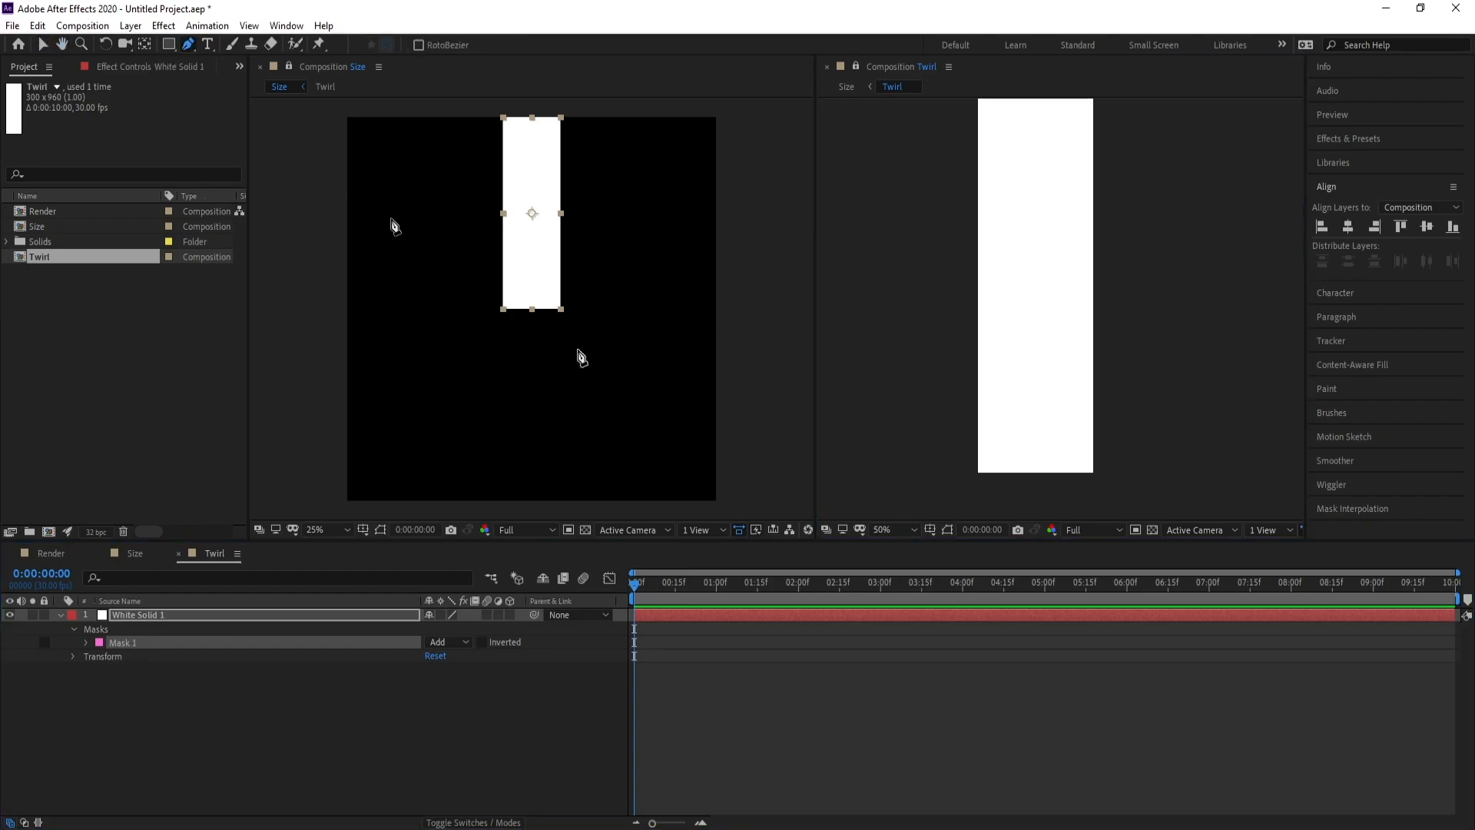
left_click(1098, 482)
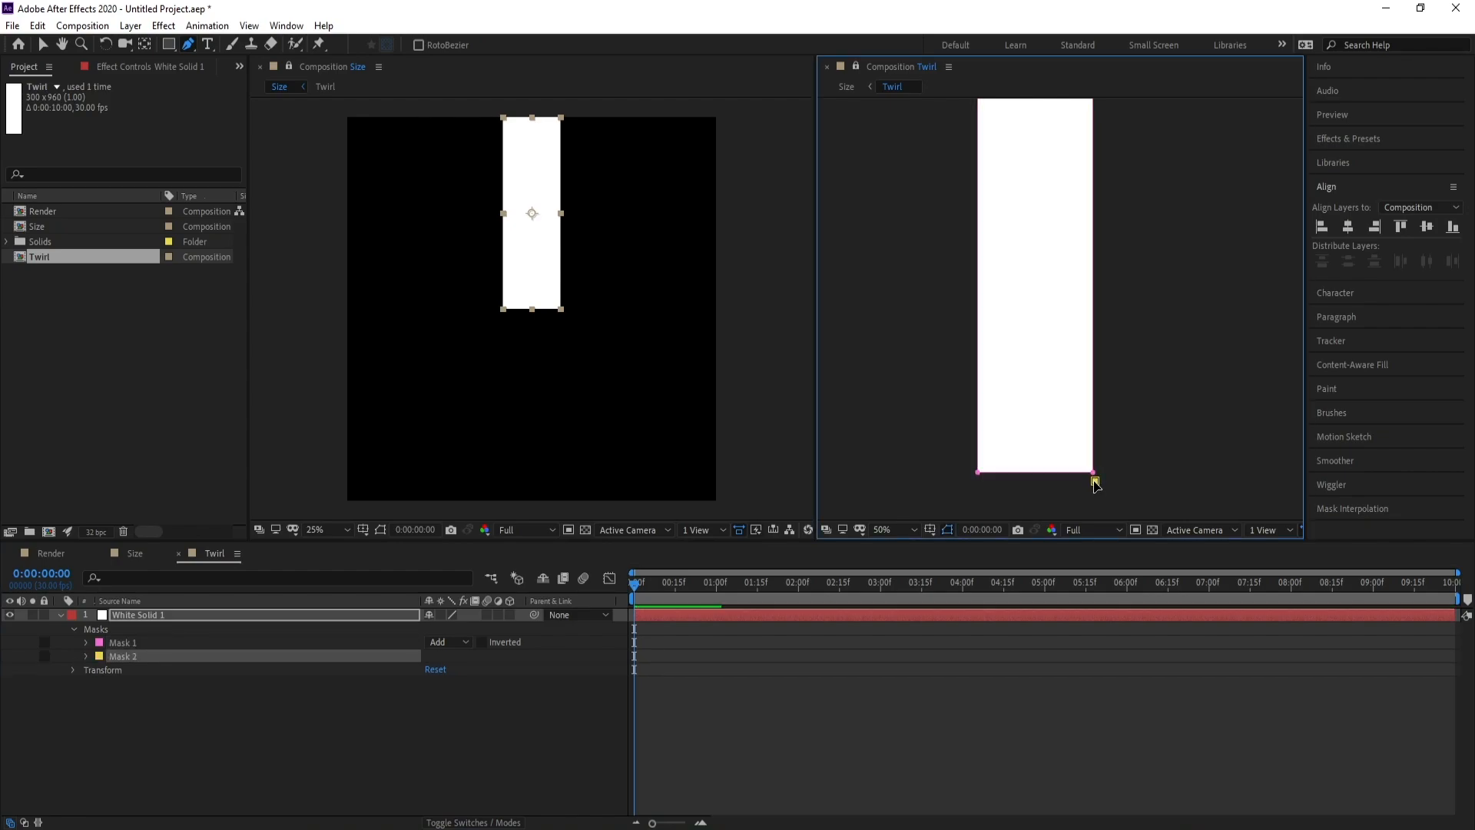
left_click(930, 531)
left_click(943, 564)
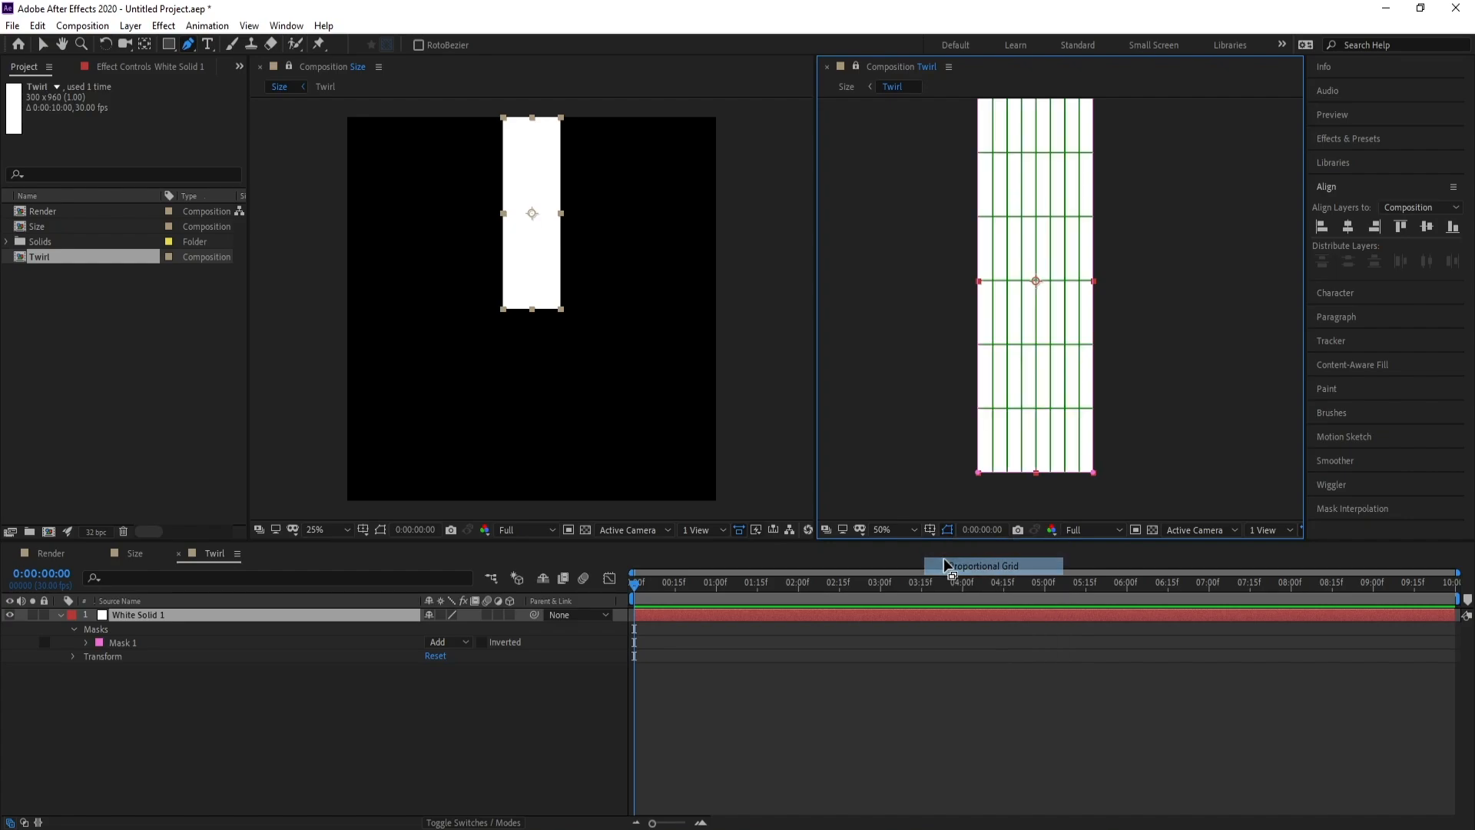
key(".")
key("h")
left_click_drag(986, 514, 1012, 386)
left_click_drag(1014, 453, 1009, 436)
key("g")
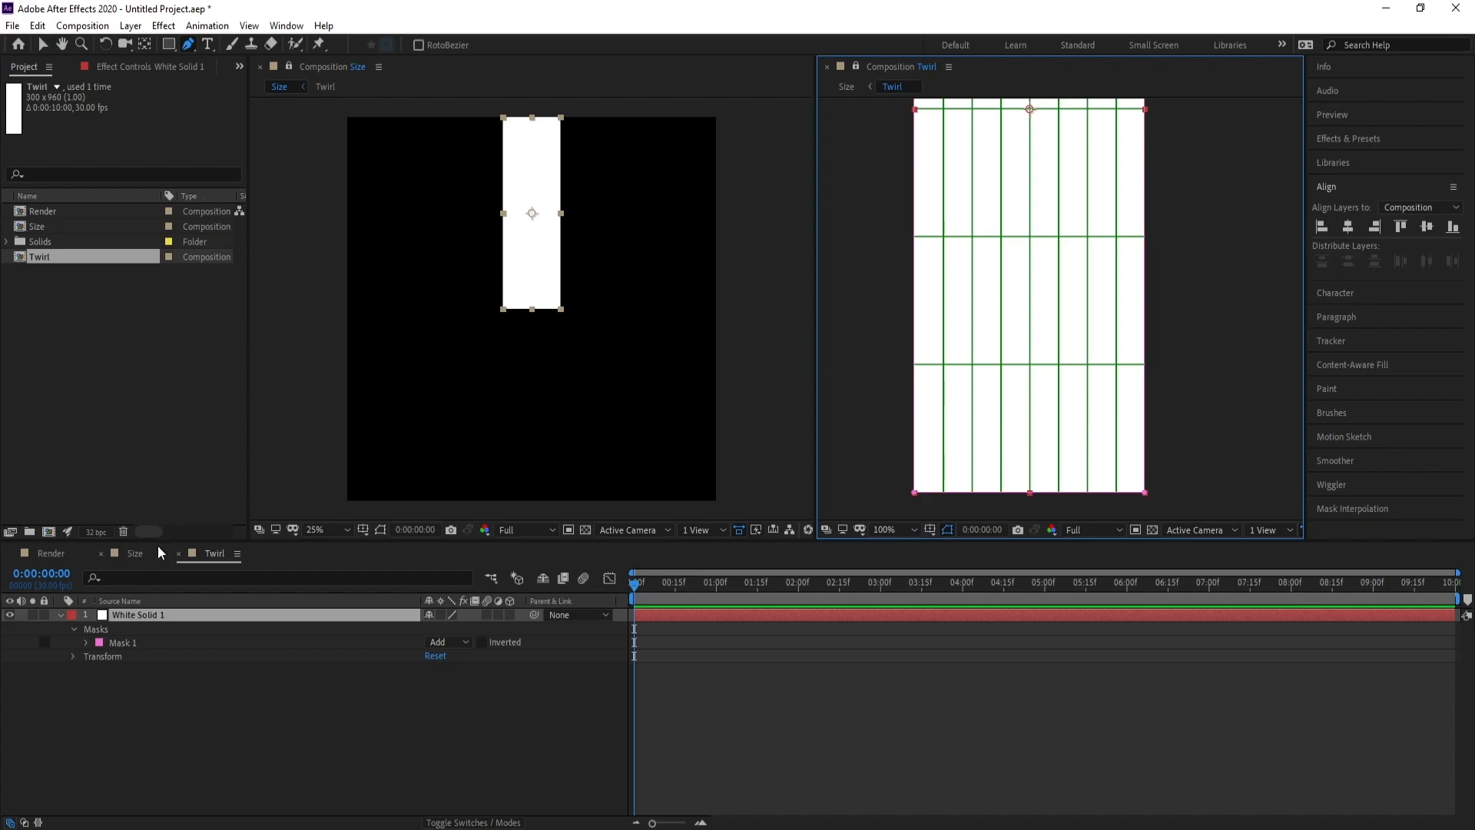
Add an adjustment layer above the Twirl layer in the Size composition and apply the Distort Twirl effect to it
left_click(136, 554)
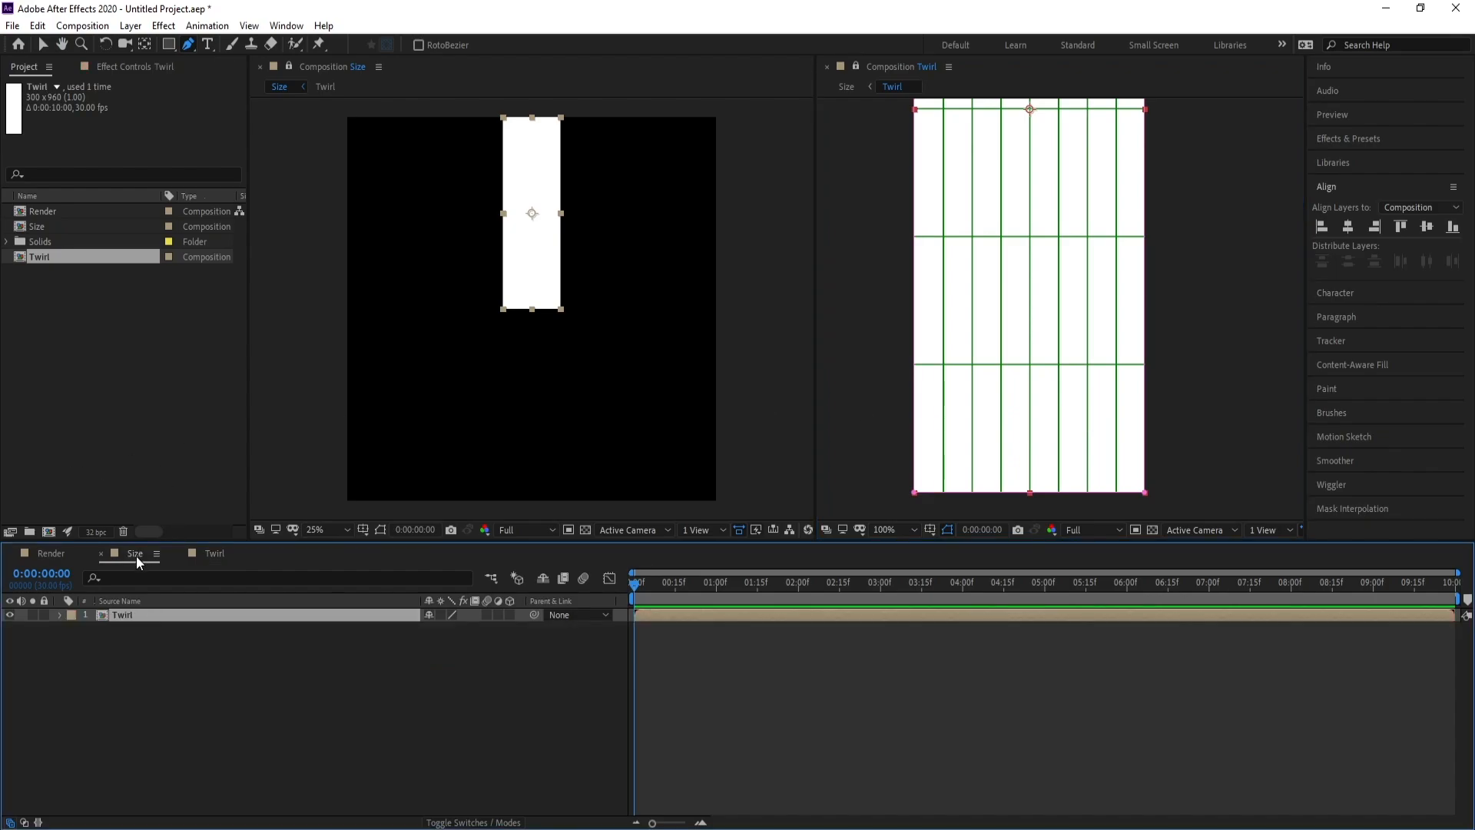
left_click(132, 26)
mouse_move(151, 47)
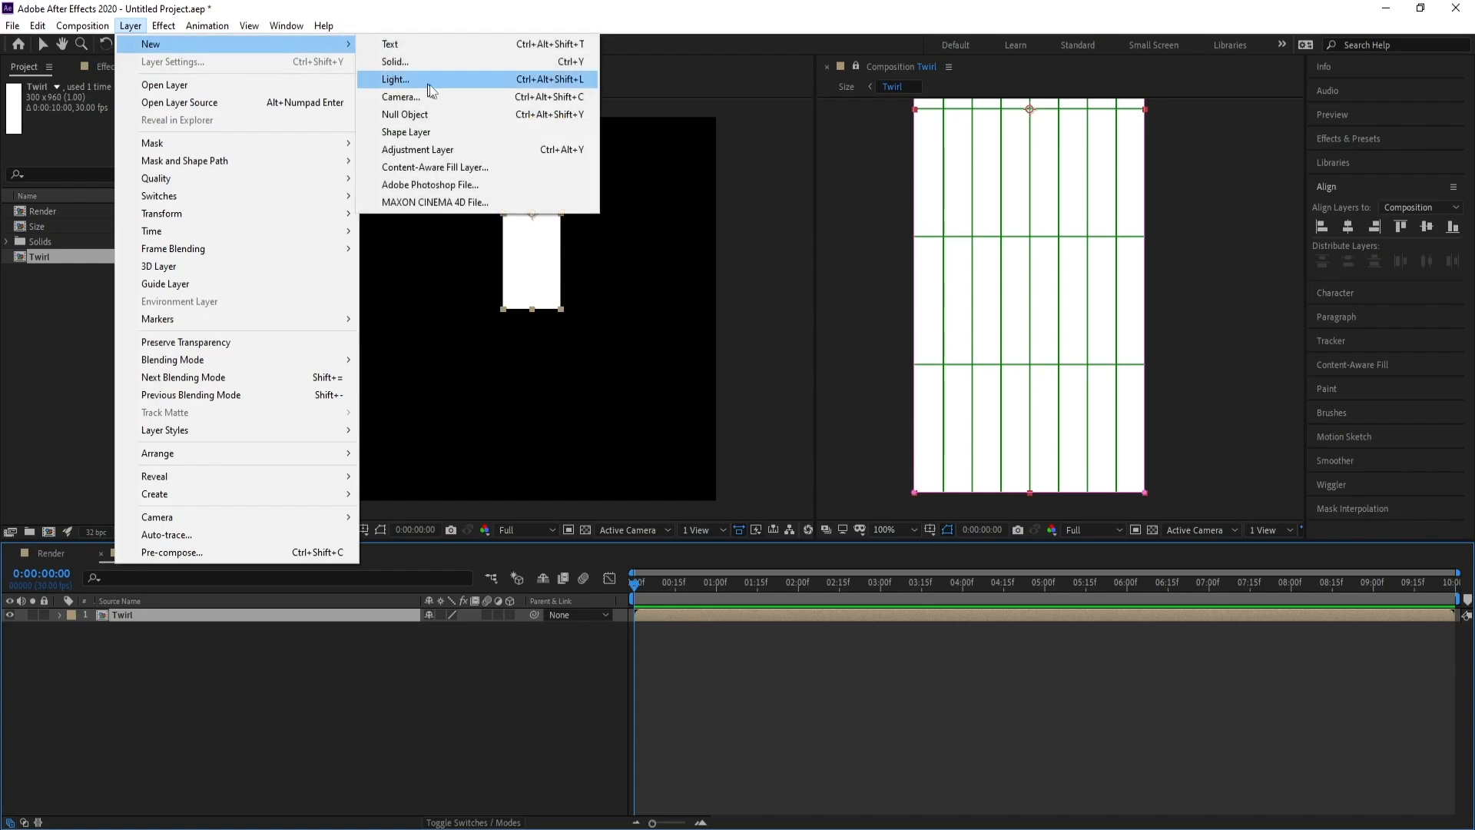
left_click(436, 147)
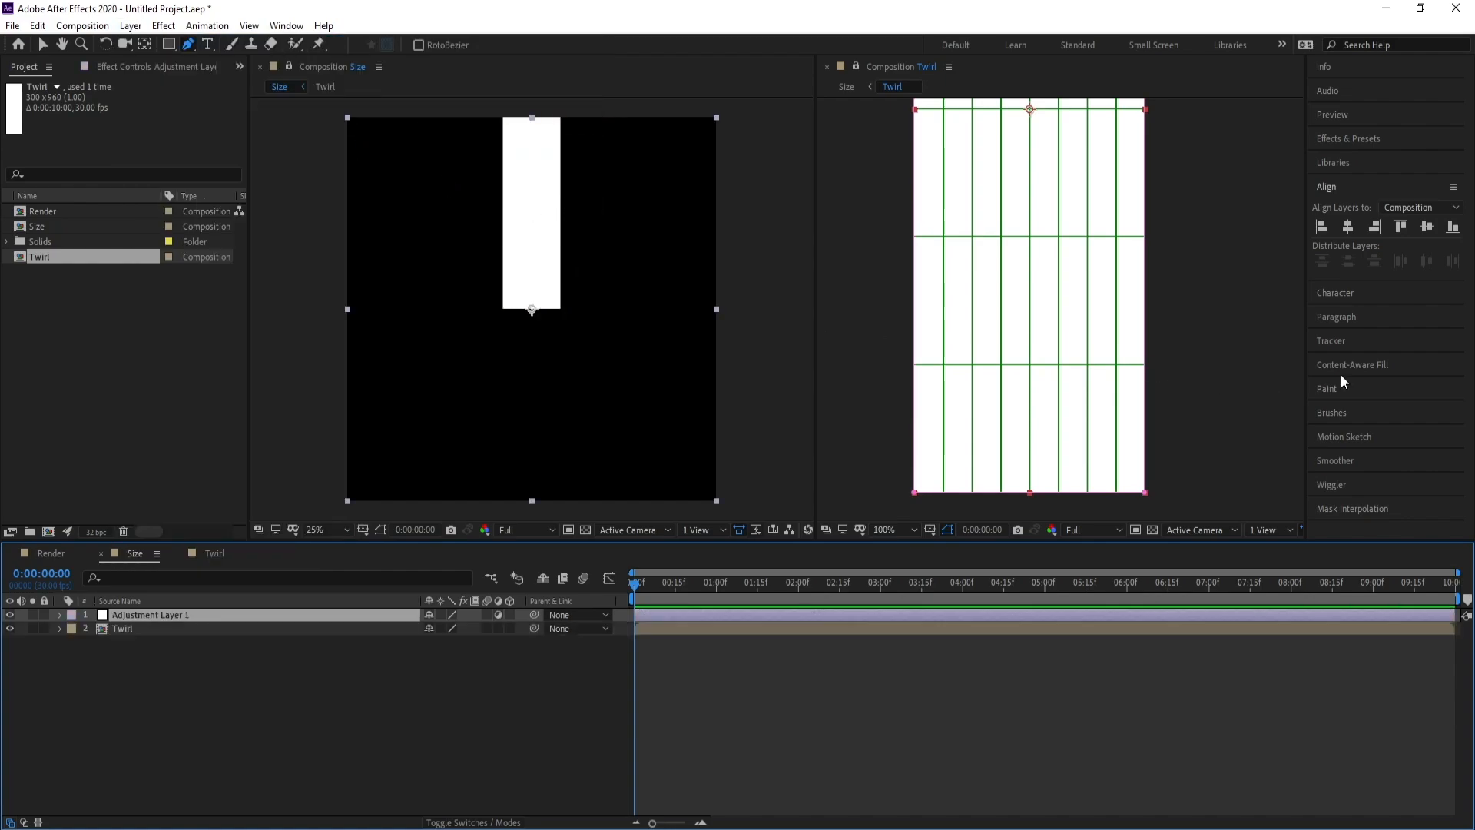
left_click(1351, 138)
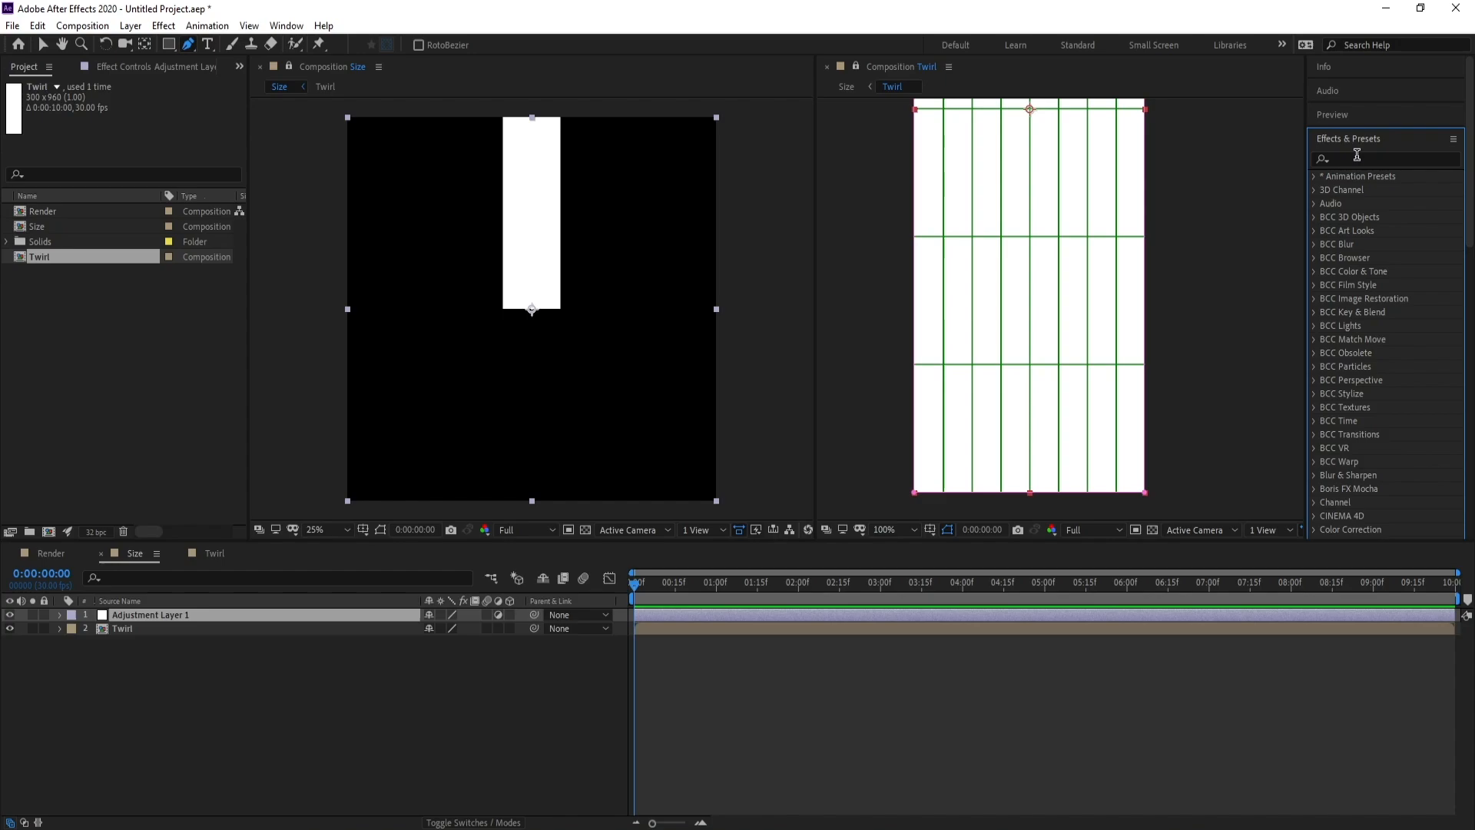
left_click(1357, 158)
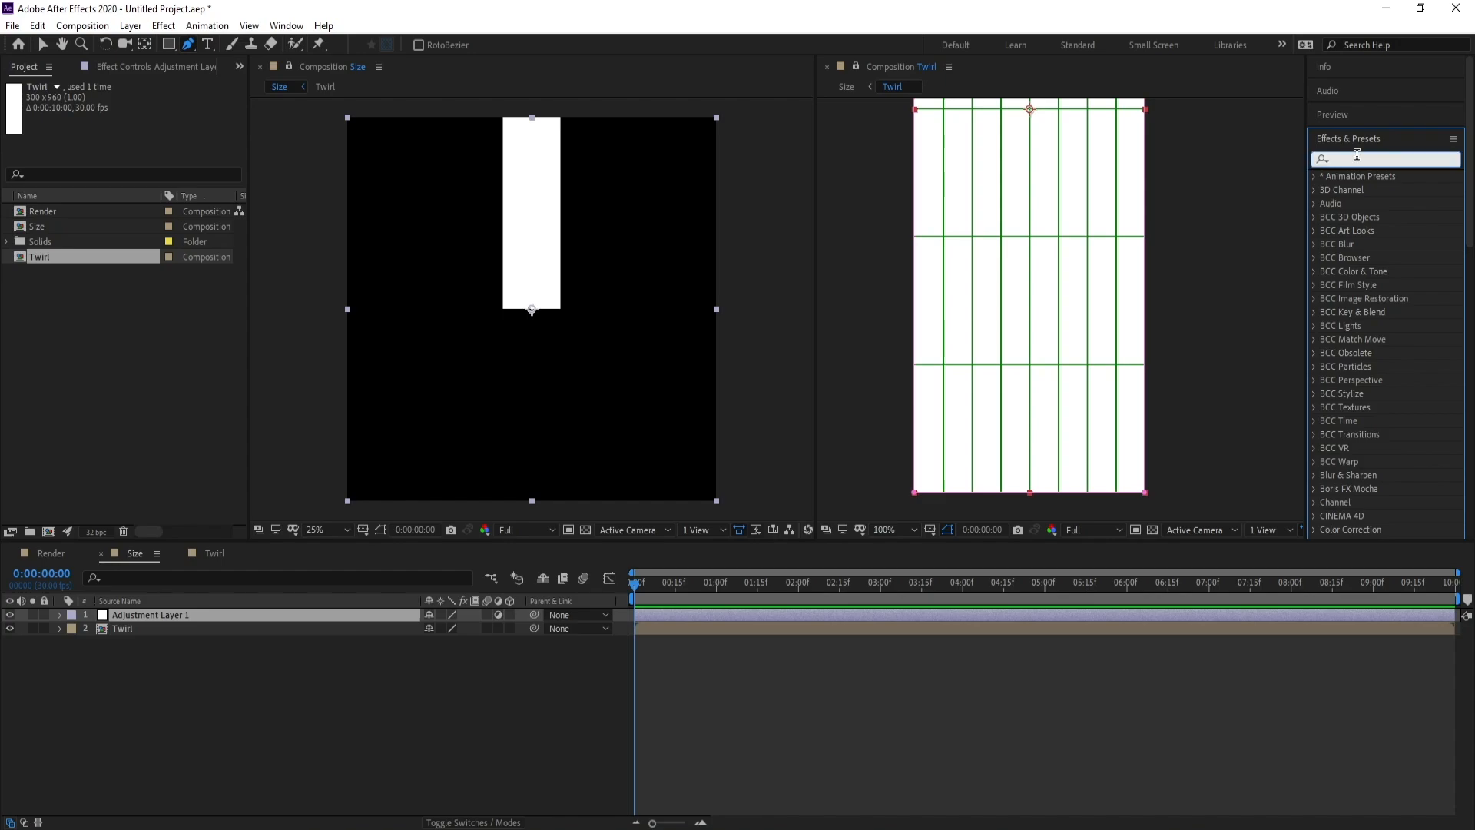
type("twir")
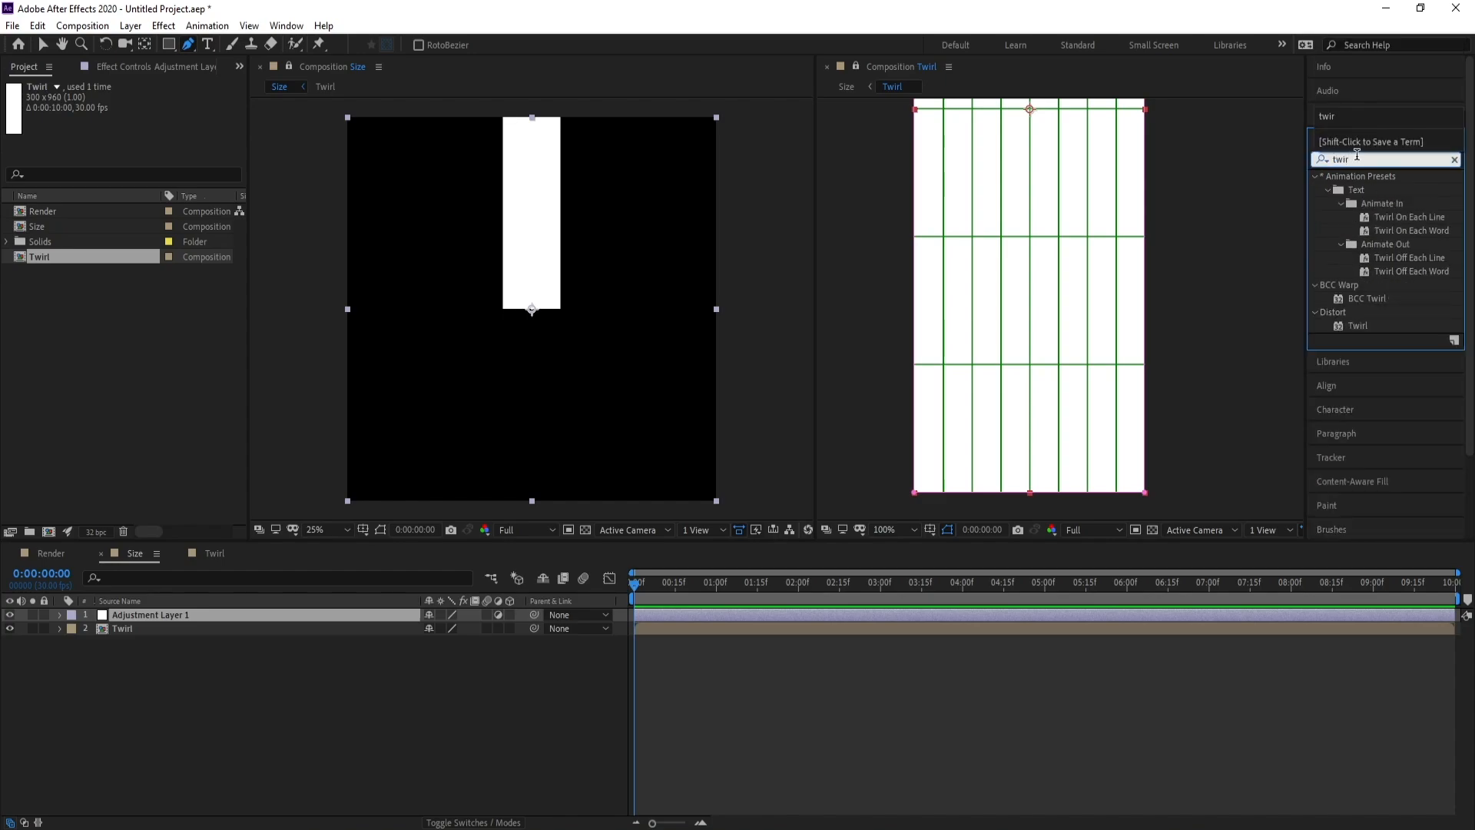
double_click(1371, 329)
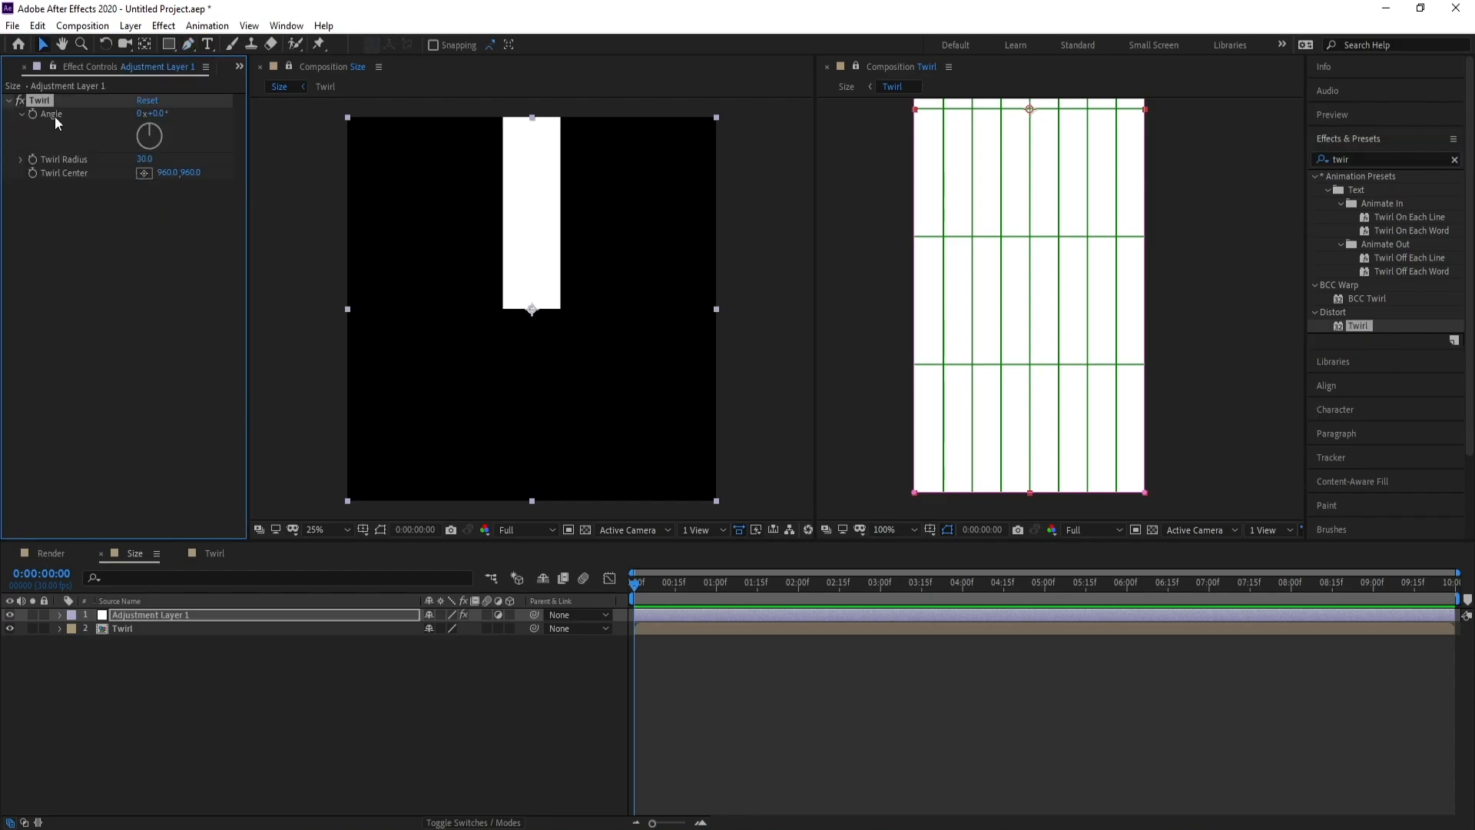
Set the Twirl effect's Angle to 6 revolutions and its Twirl Radius to 45
left_click(141, 114)
type("6")
key("Return")
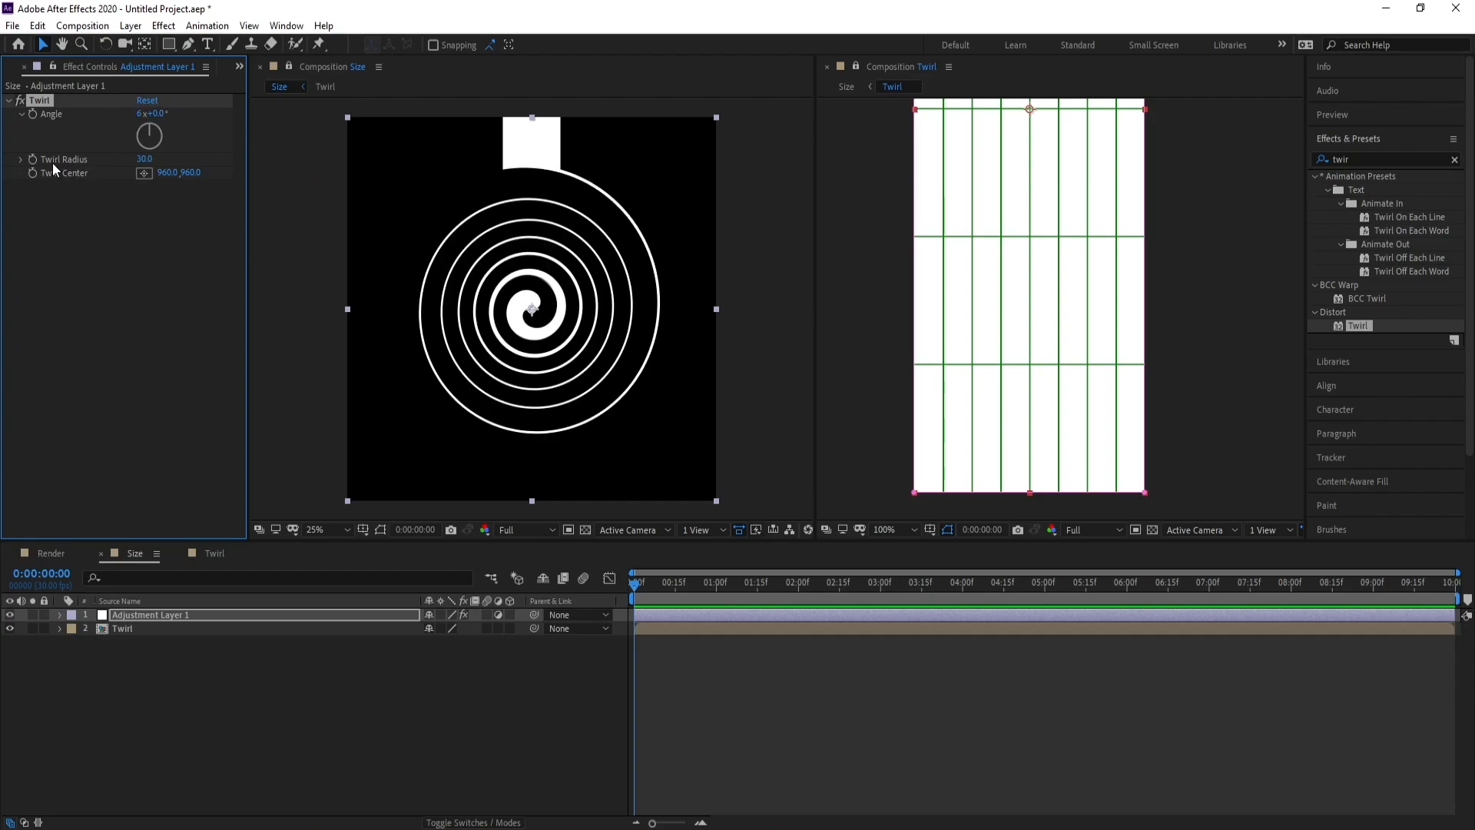
left_click(148, 158)
type("45")
key("Return")
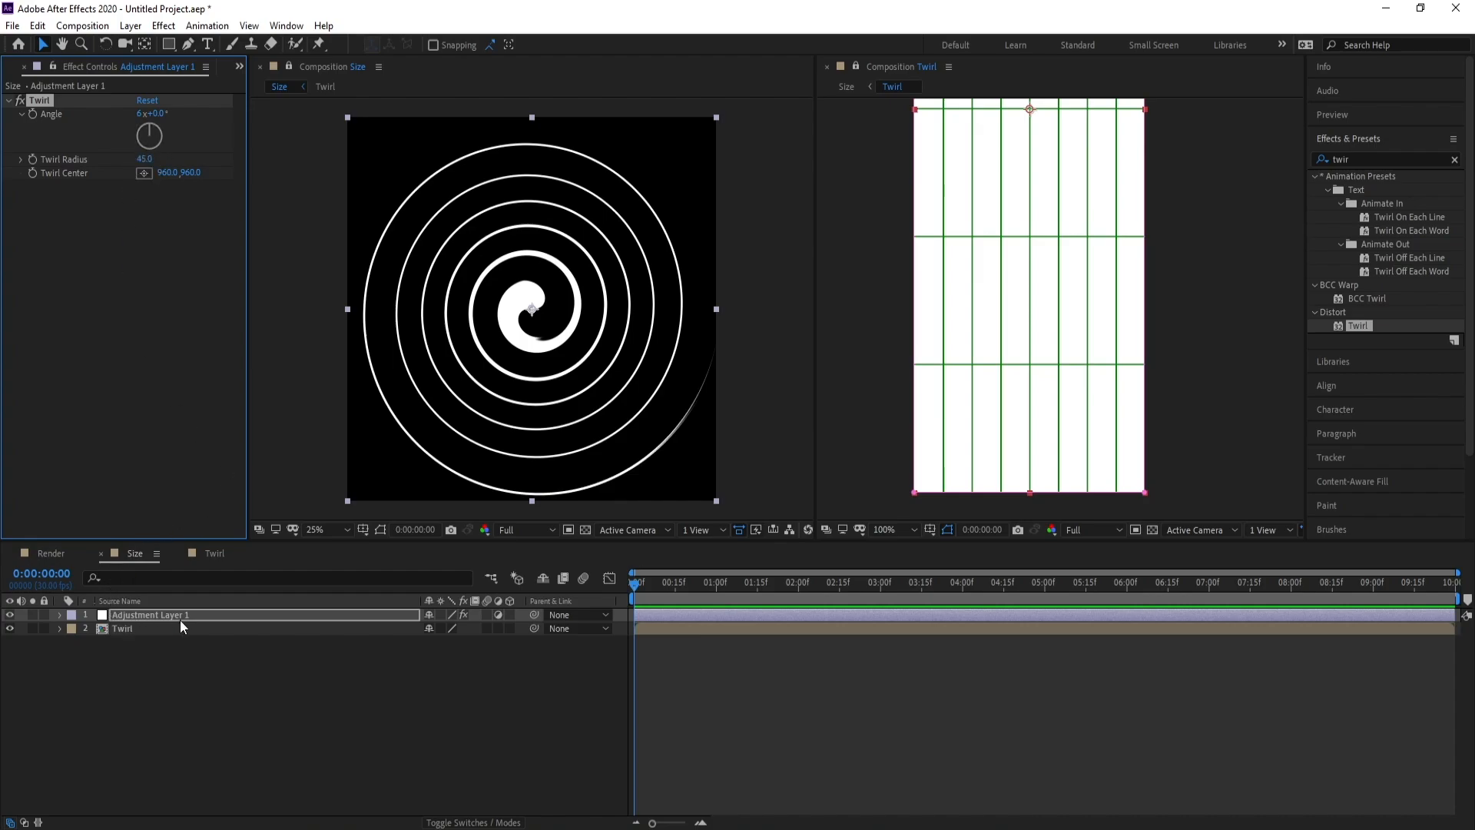
Taper the white solid's mask in the Twirl composition by moving both lower corner points inward, close to the vertical centre line
left_click(214, 553)
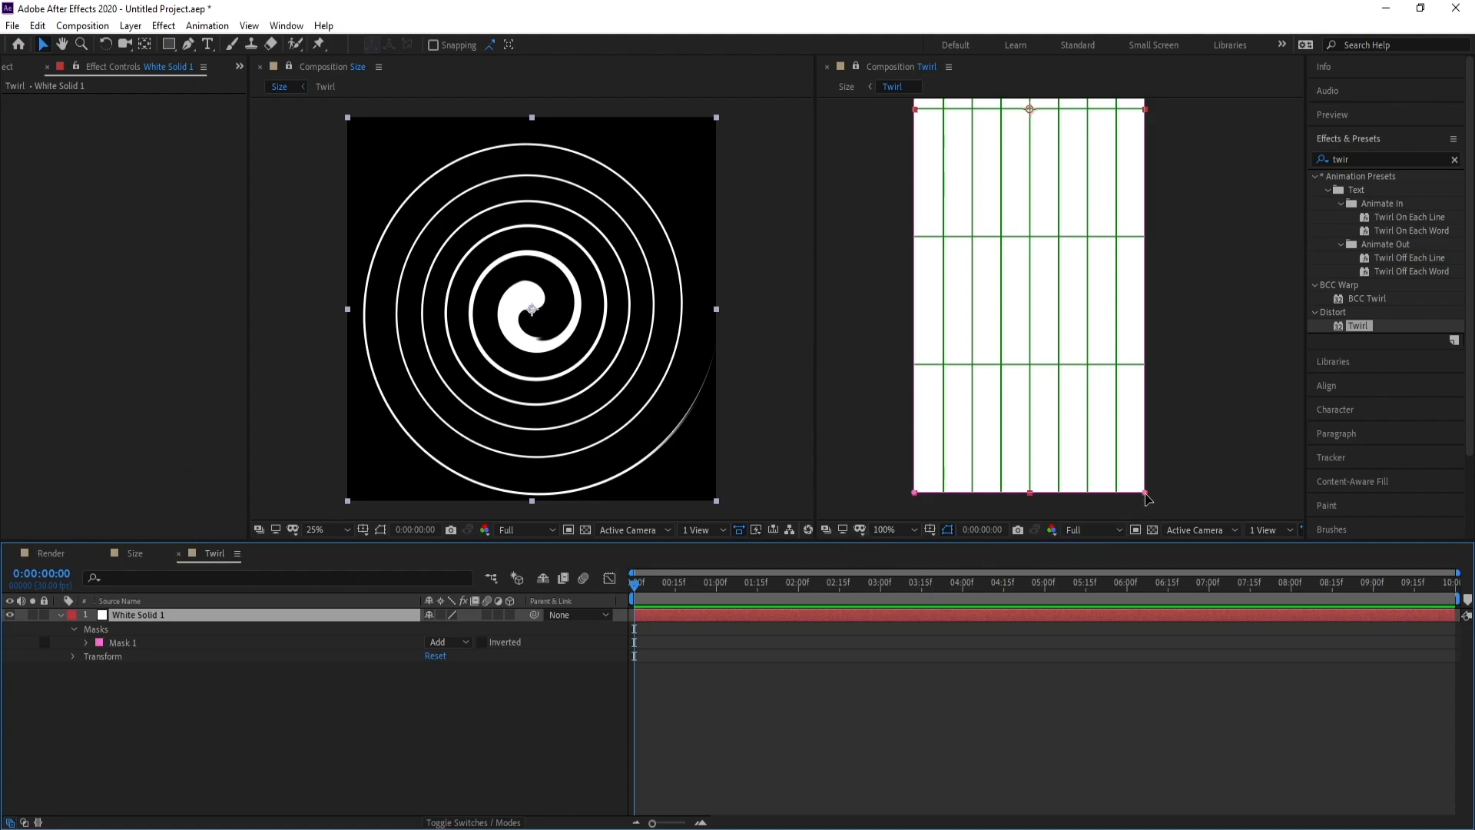
left_click_drag(1145, 493, 1041, 492)
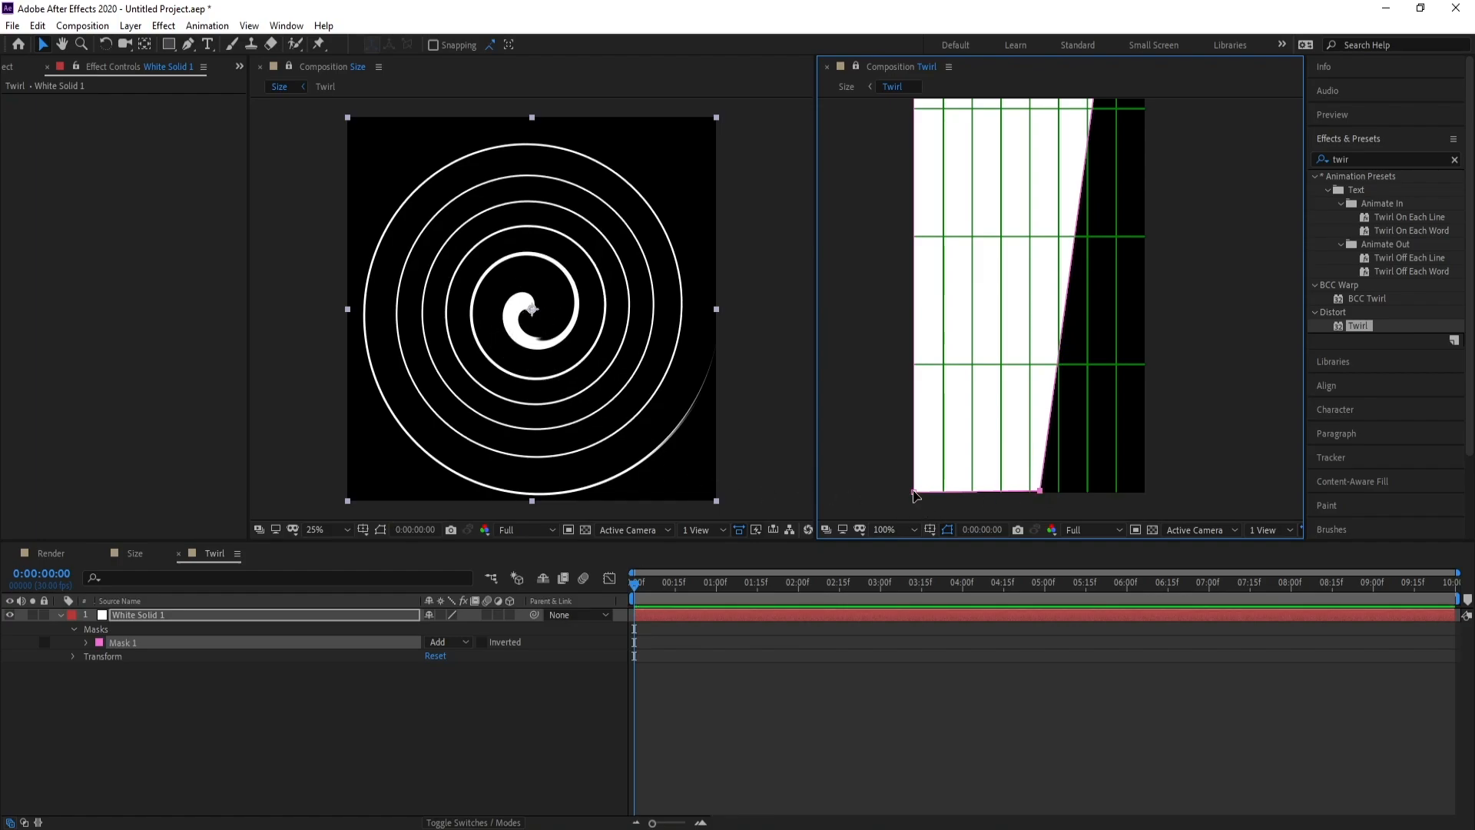
left_click_drag(914, 492, 1019, 490)
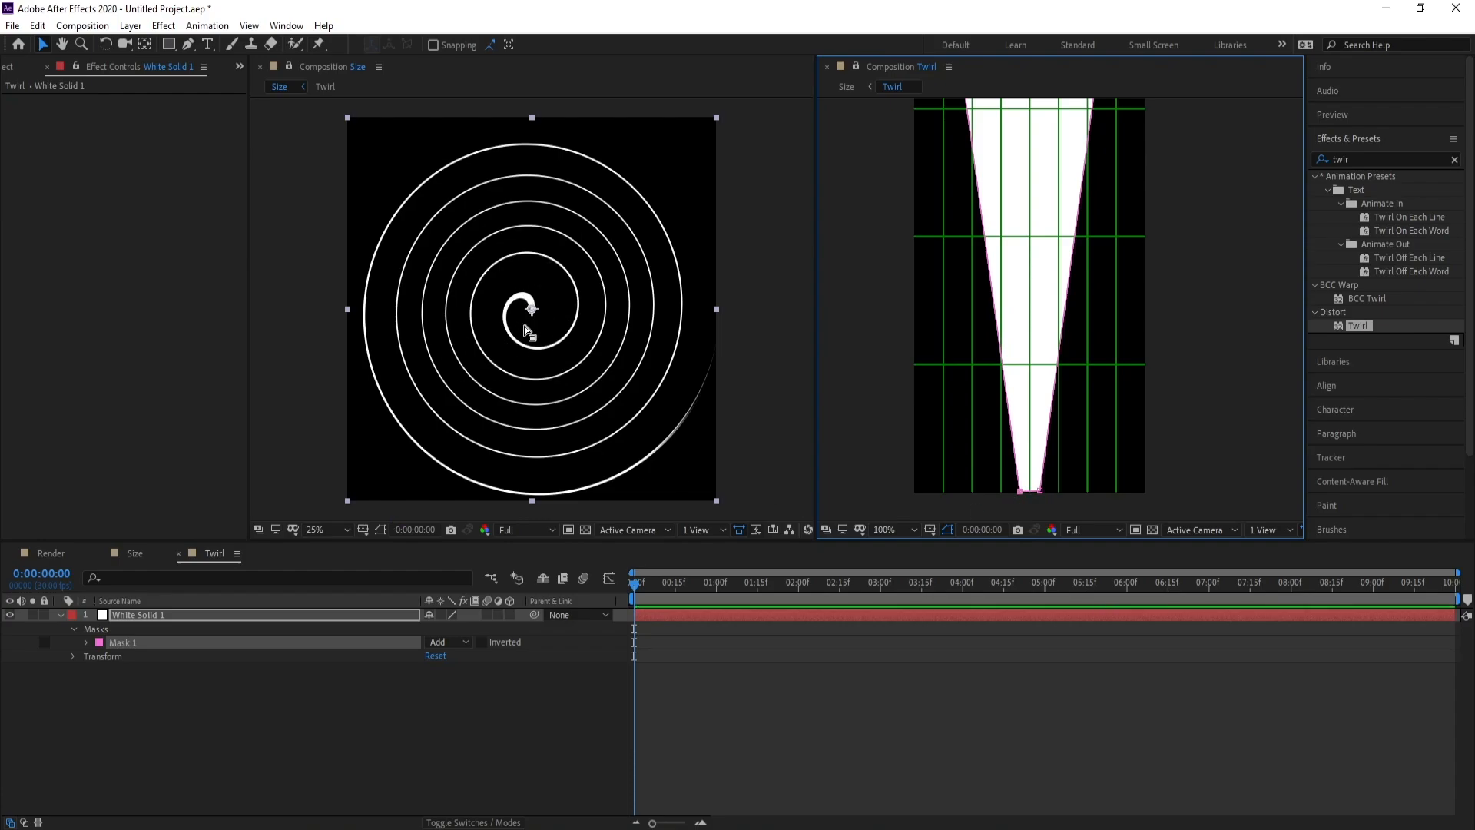
left_click(418, 706)
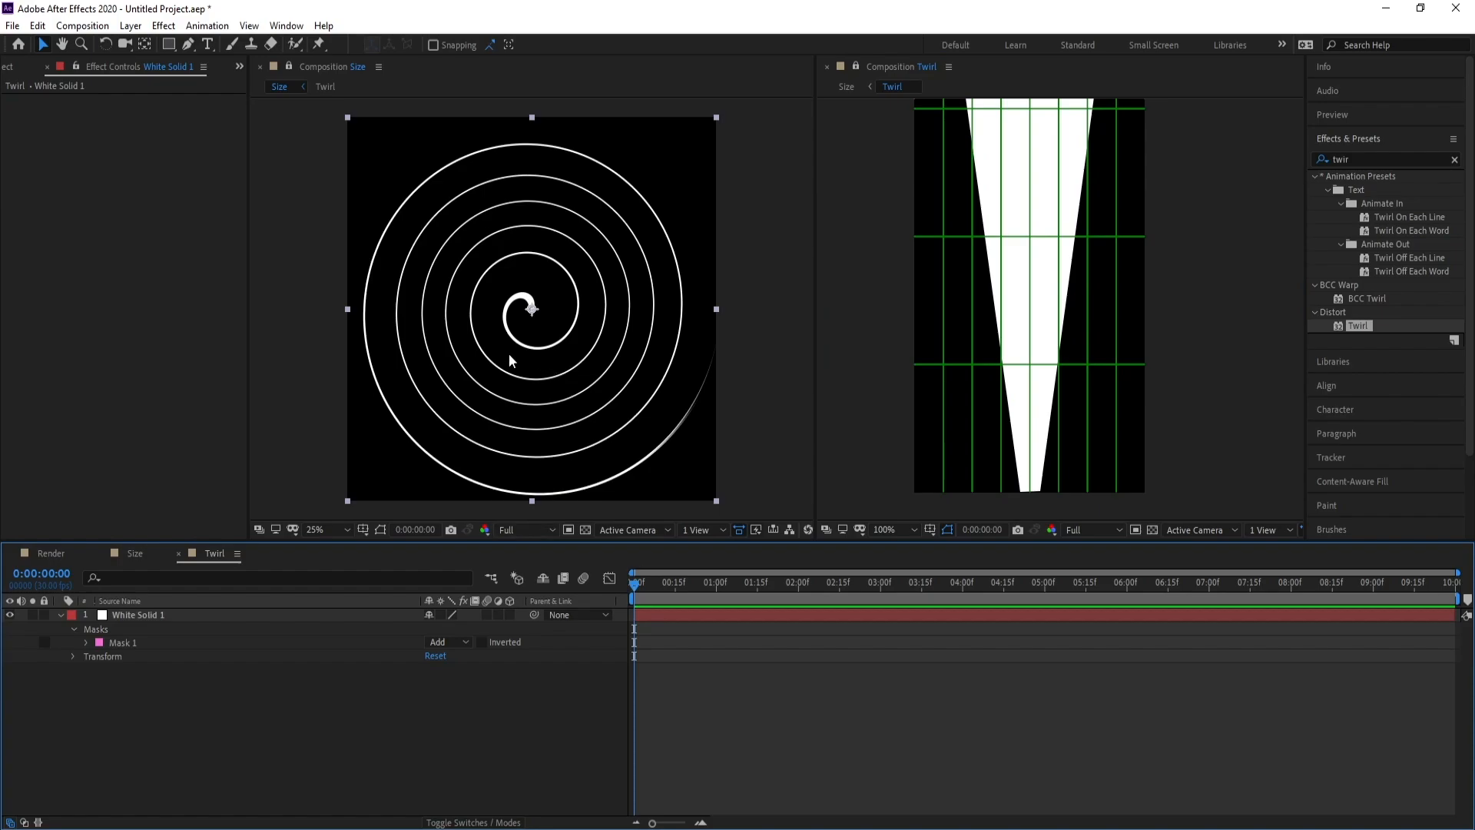
Close the separate Twirl viewer and collapse the white solid's properties in the timeline
left_click(856, 68)
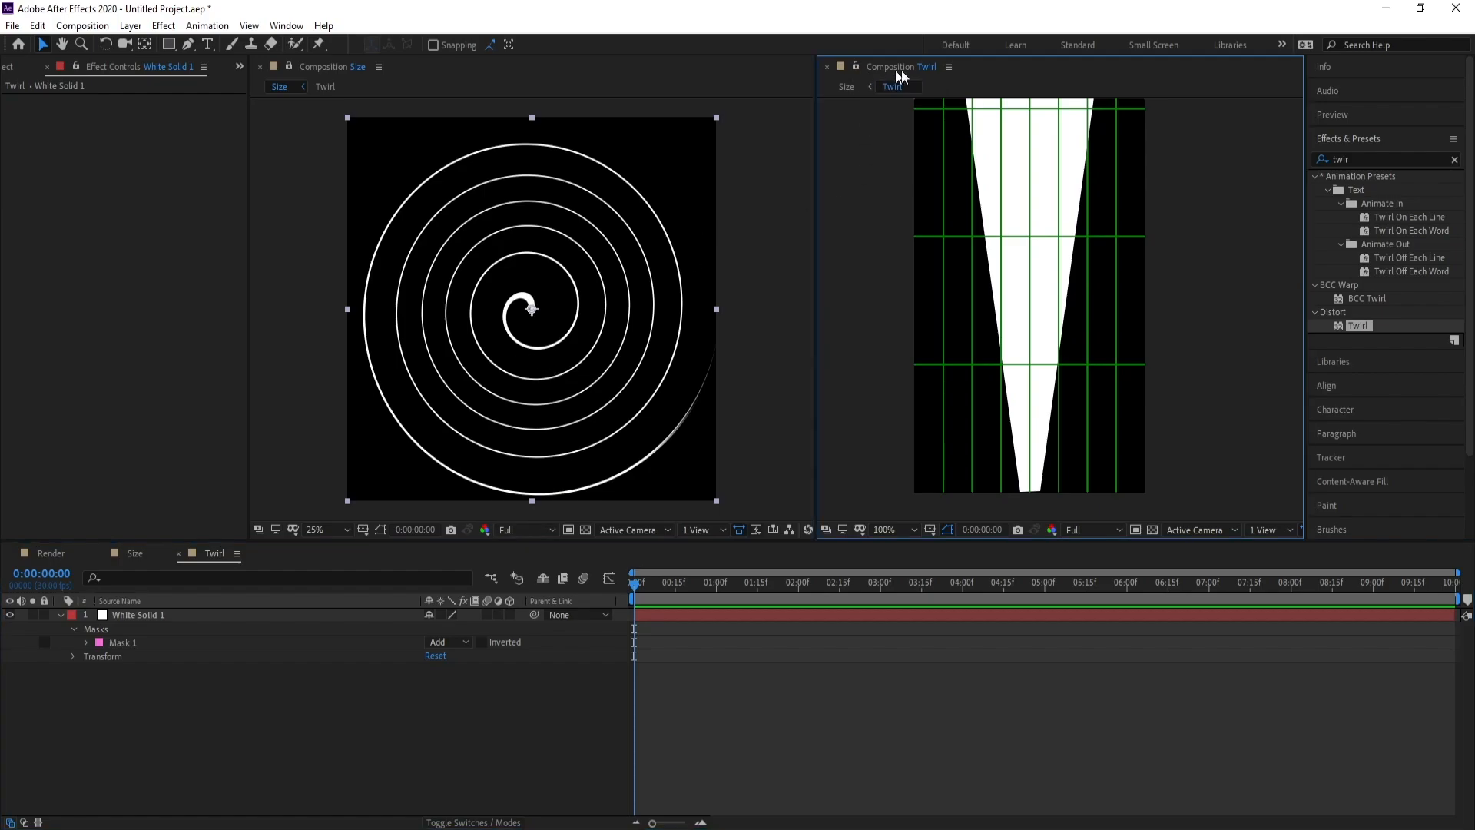
left_click(827, 66)
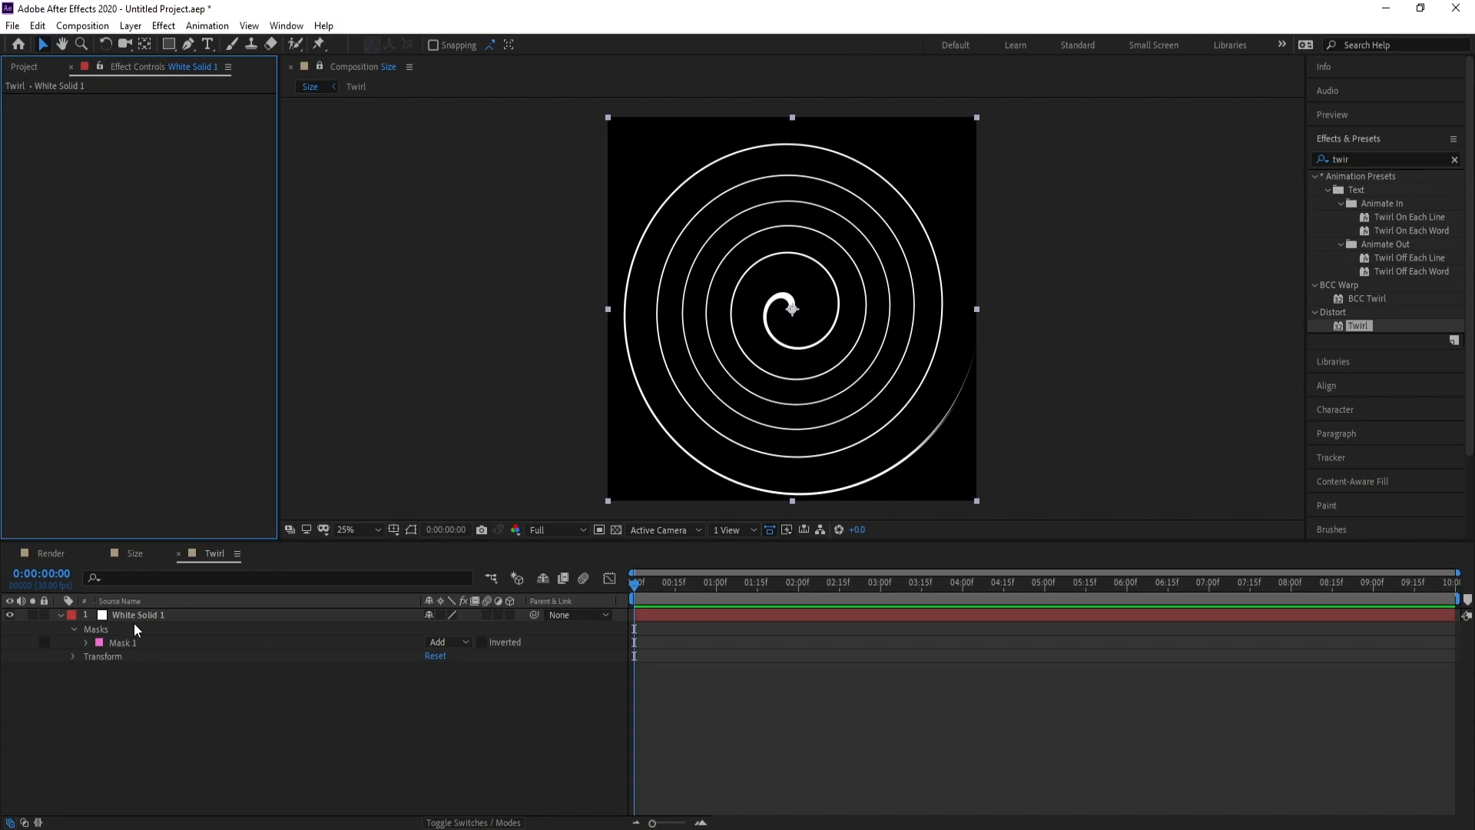
left_click(138, 617)
left_click(61, 616)
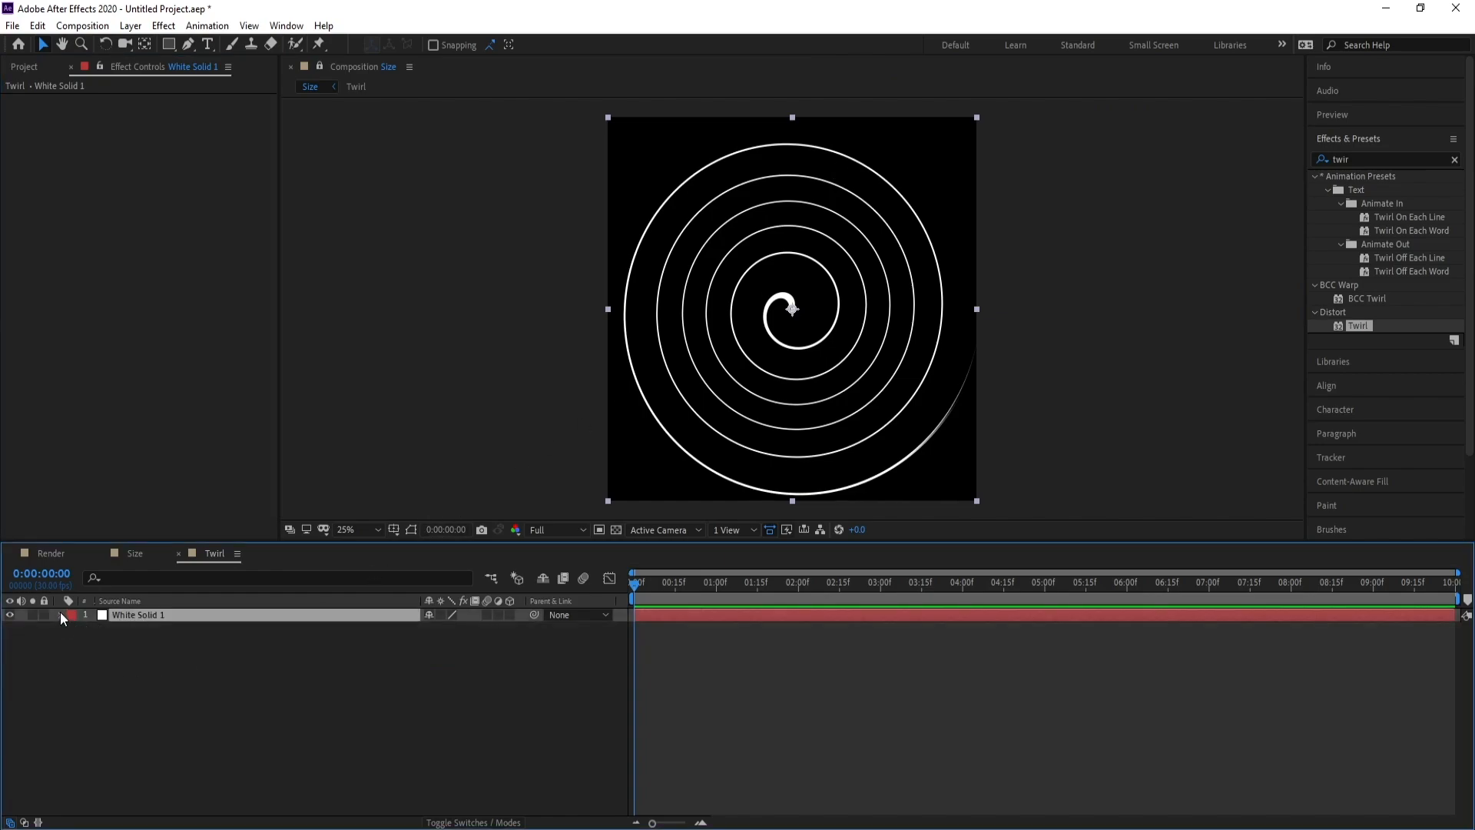
Place the Size composition beneath the Particles layer in the Render composition and hide it
left_click(50, 553)
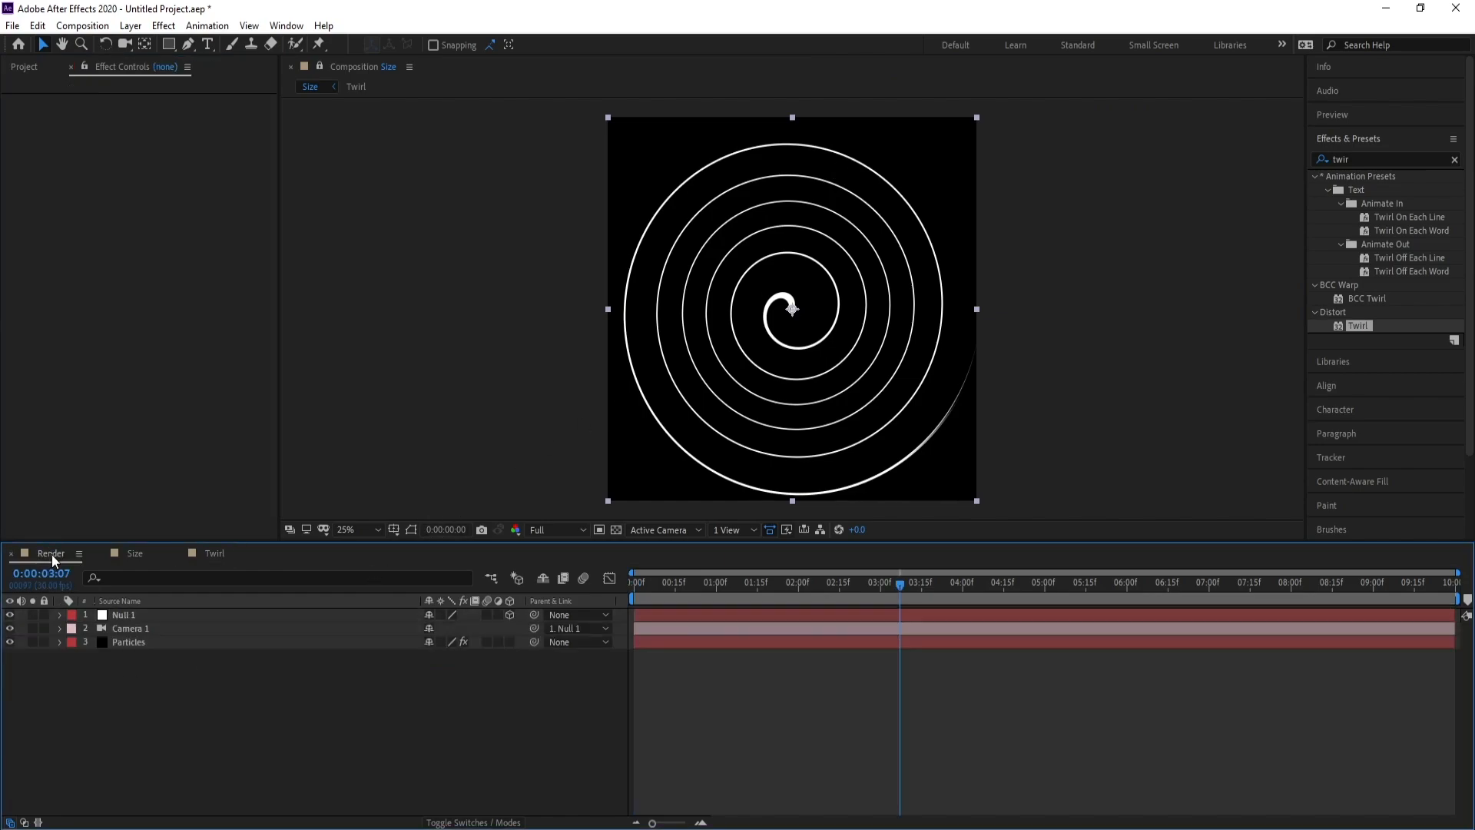
left_click(23, 68)
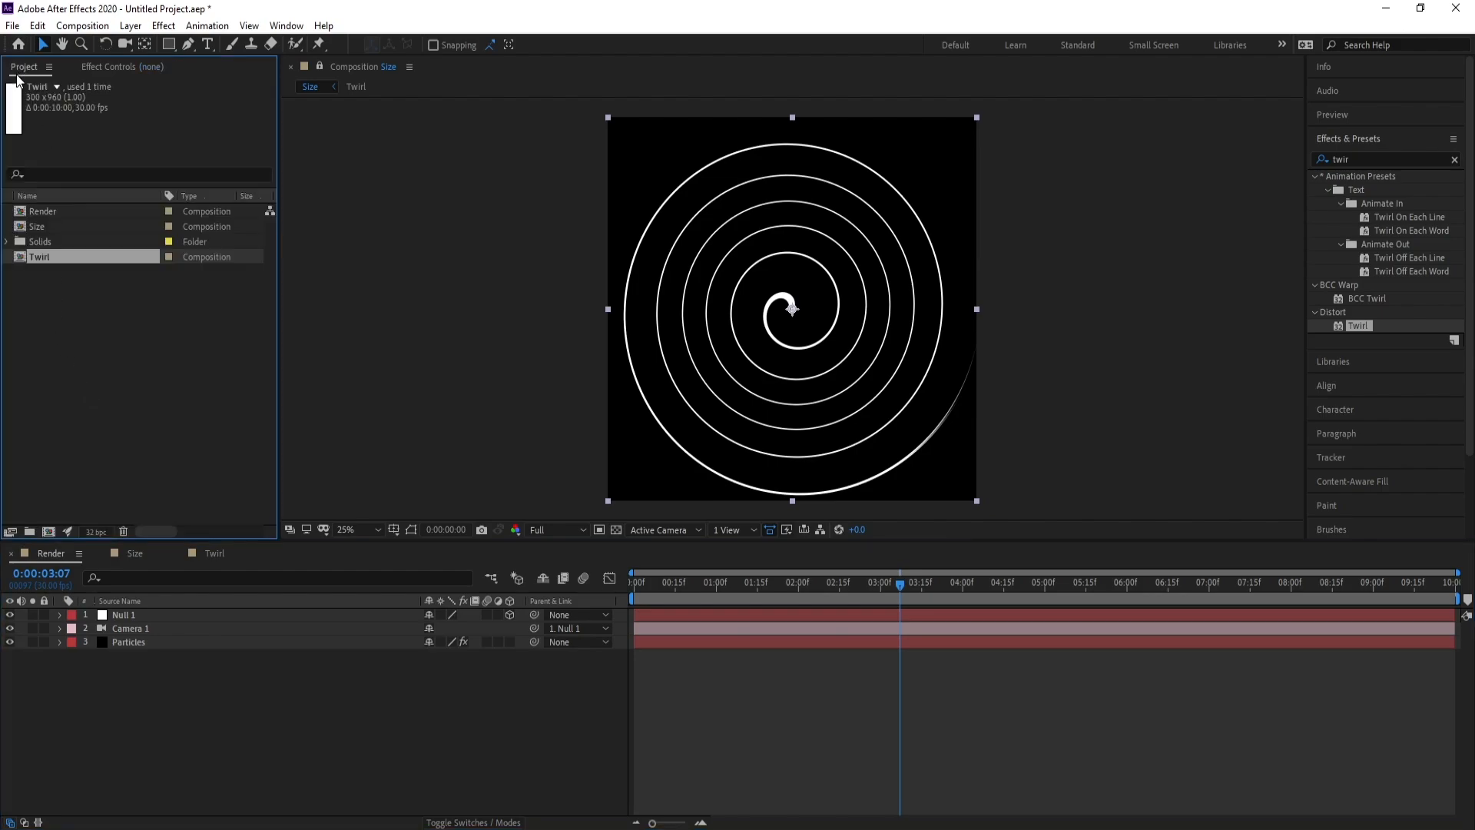
left_click(38, 227)
left_click_drag(43, 228, 100, 662)
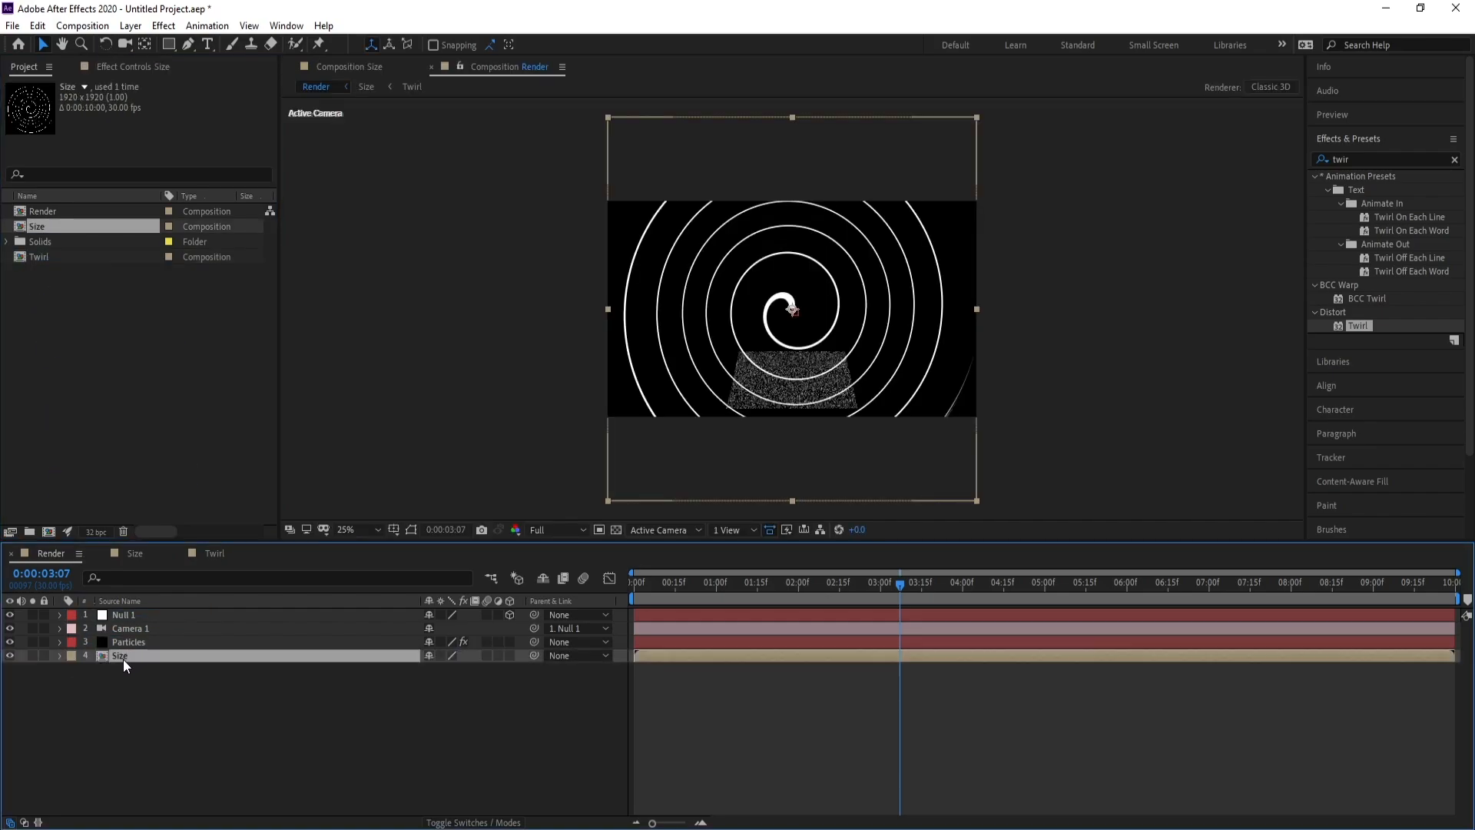
left_click(9, 656)
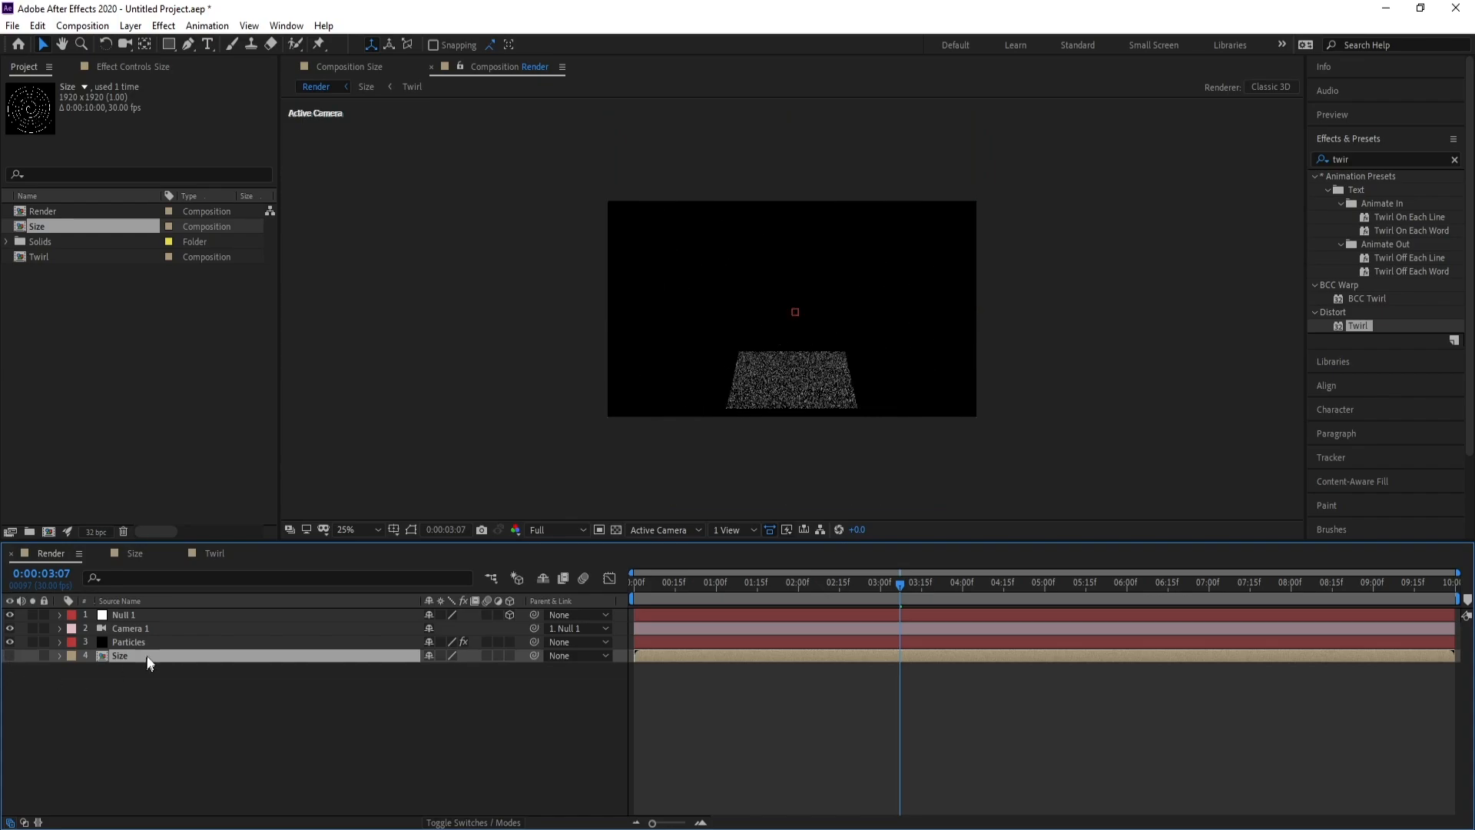
Use the Size layer as the Size layer map in the Particles layer's Particular effect, mapped over XZ
left_click(141, 641)
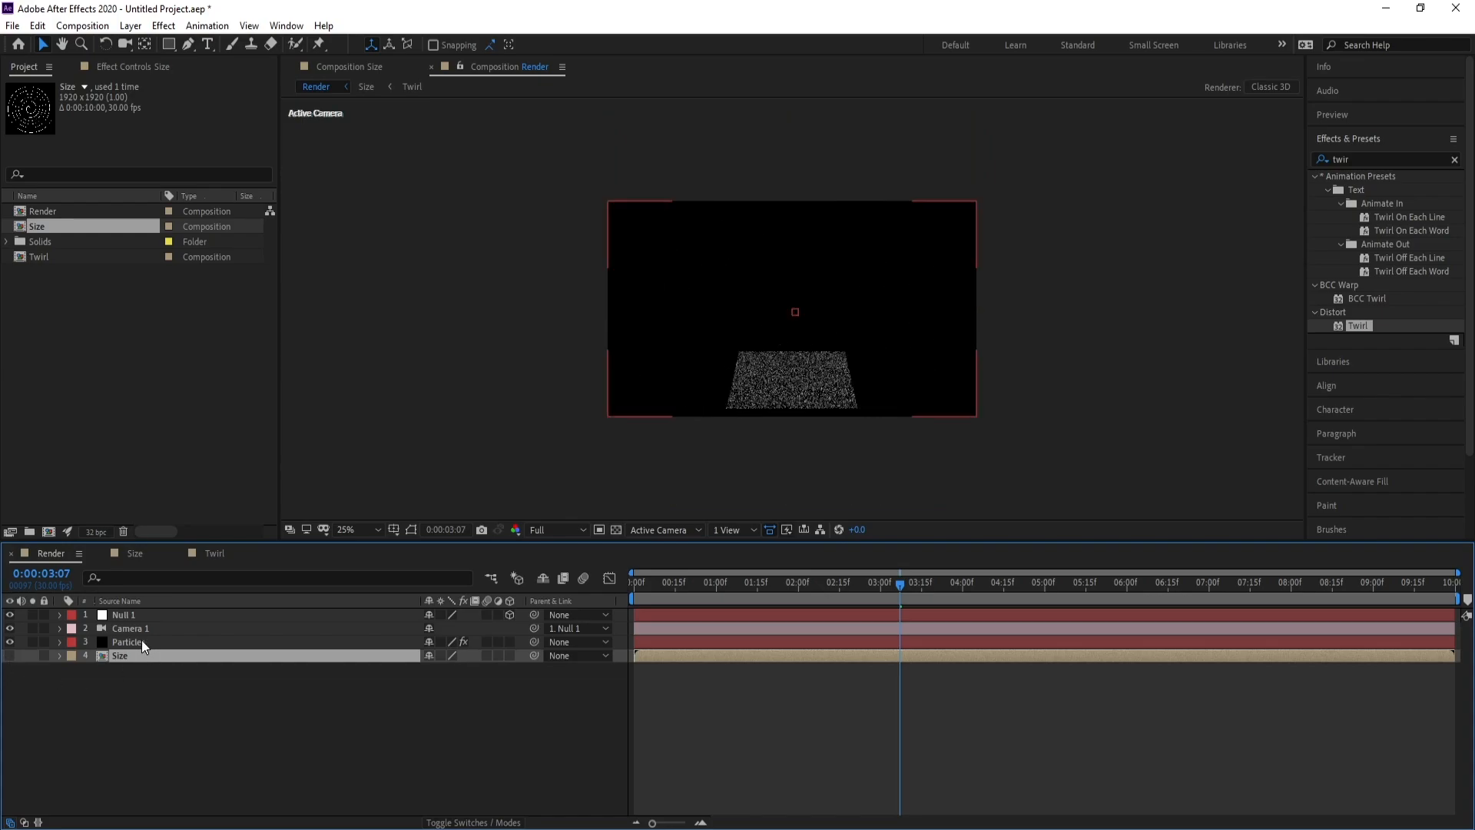
left_click(140, 68)
left_click(19, 212)
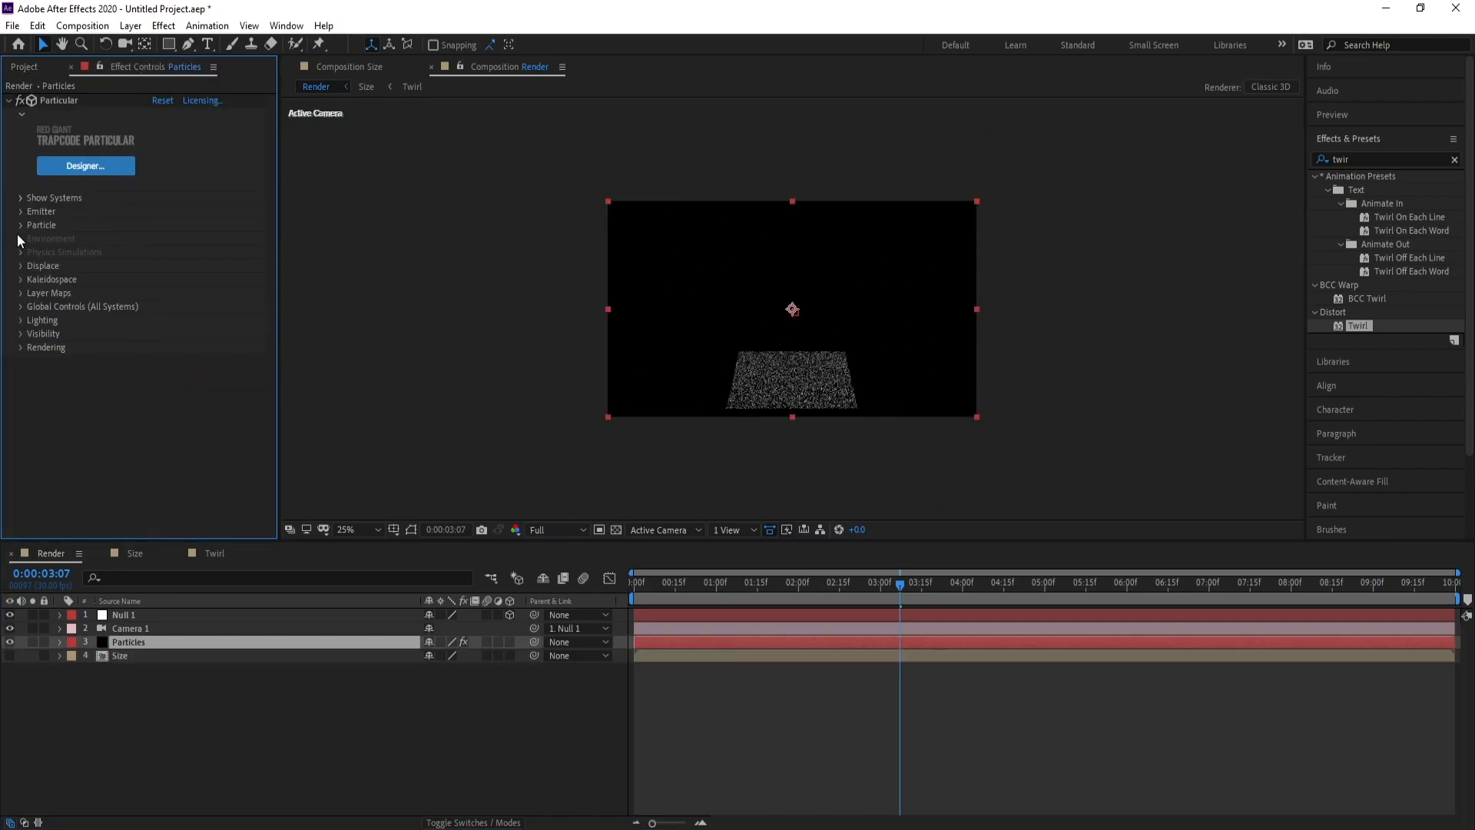
left_click(20, 293)
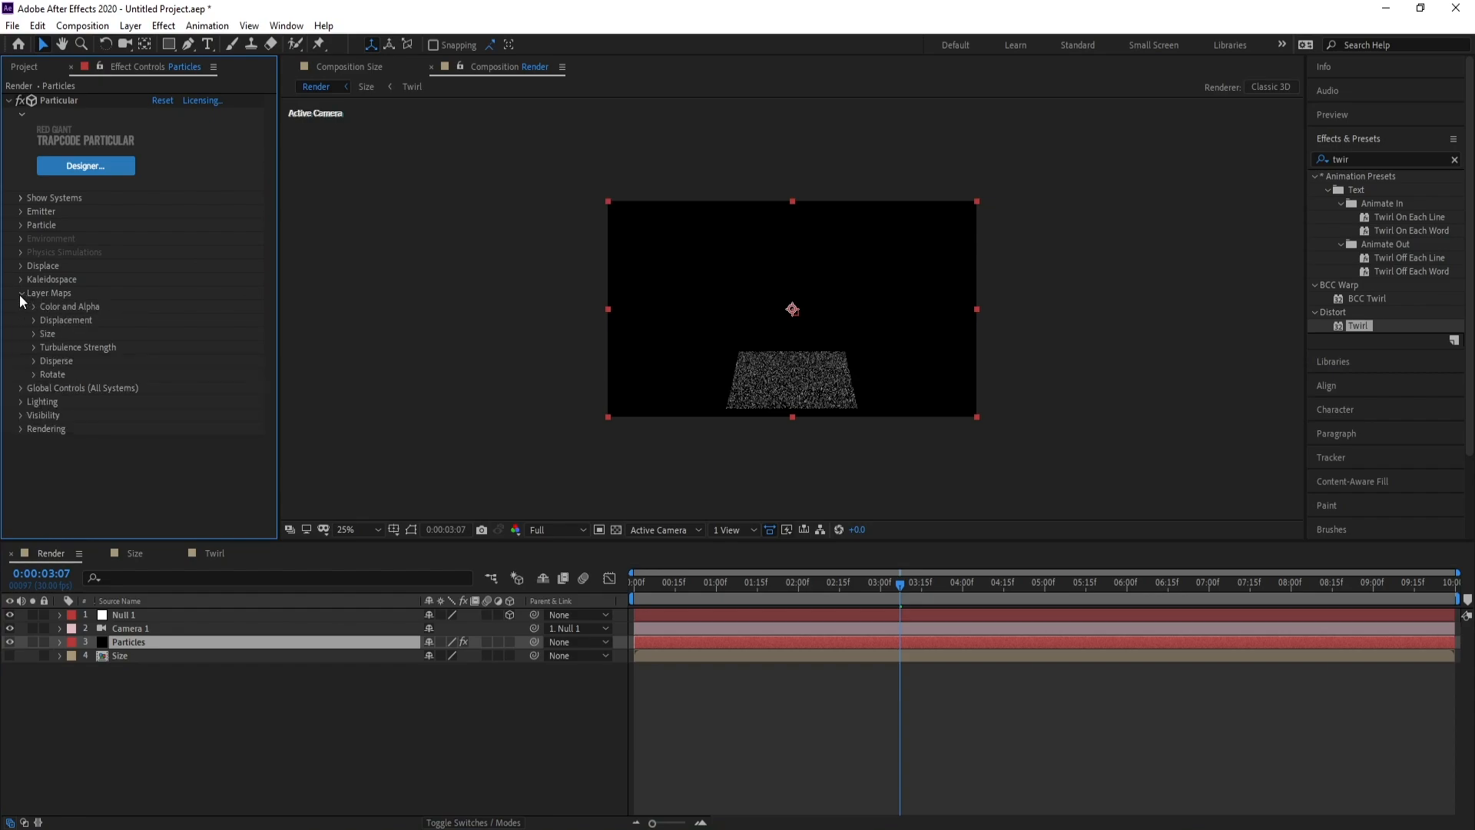
left_click(32, 333)
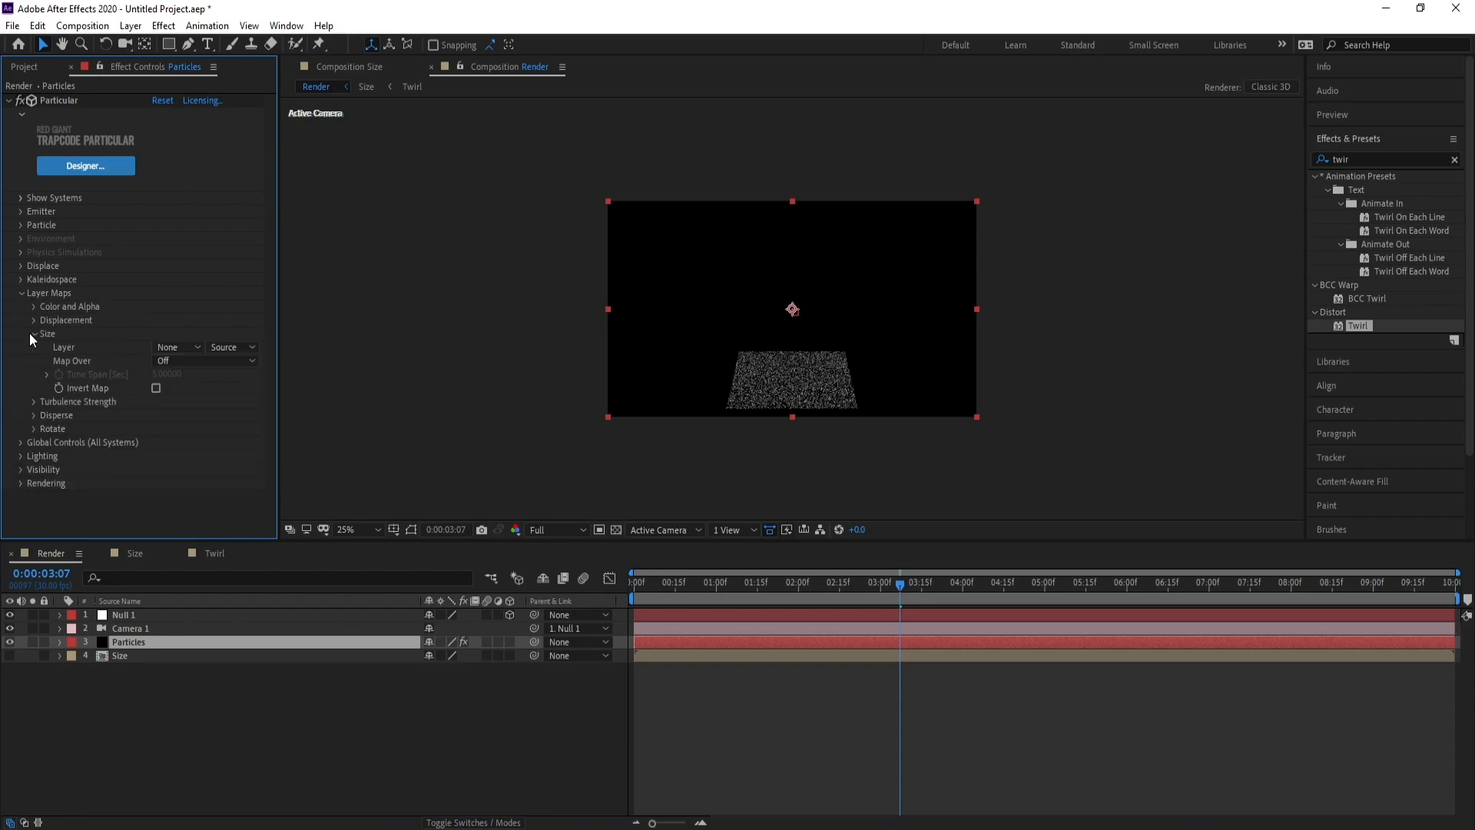
left_click(162, 347)
left_click(200, 423)
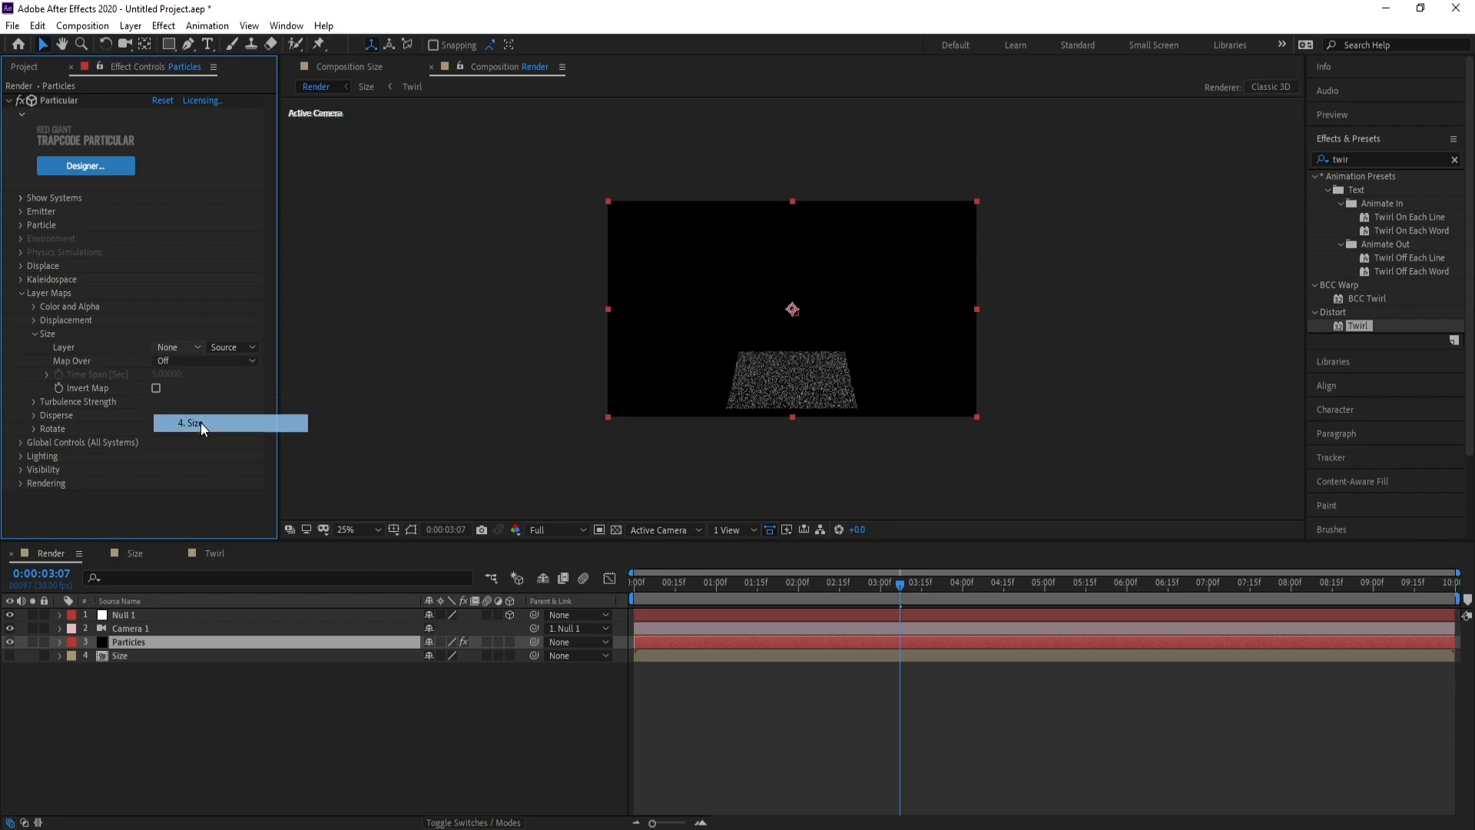
left_click(173, 362)
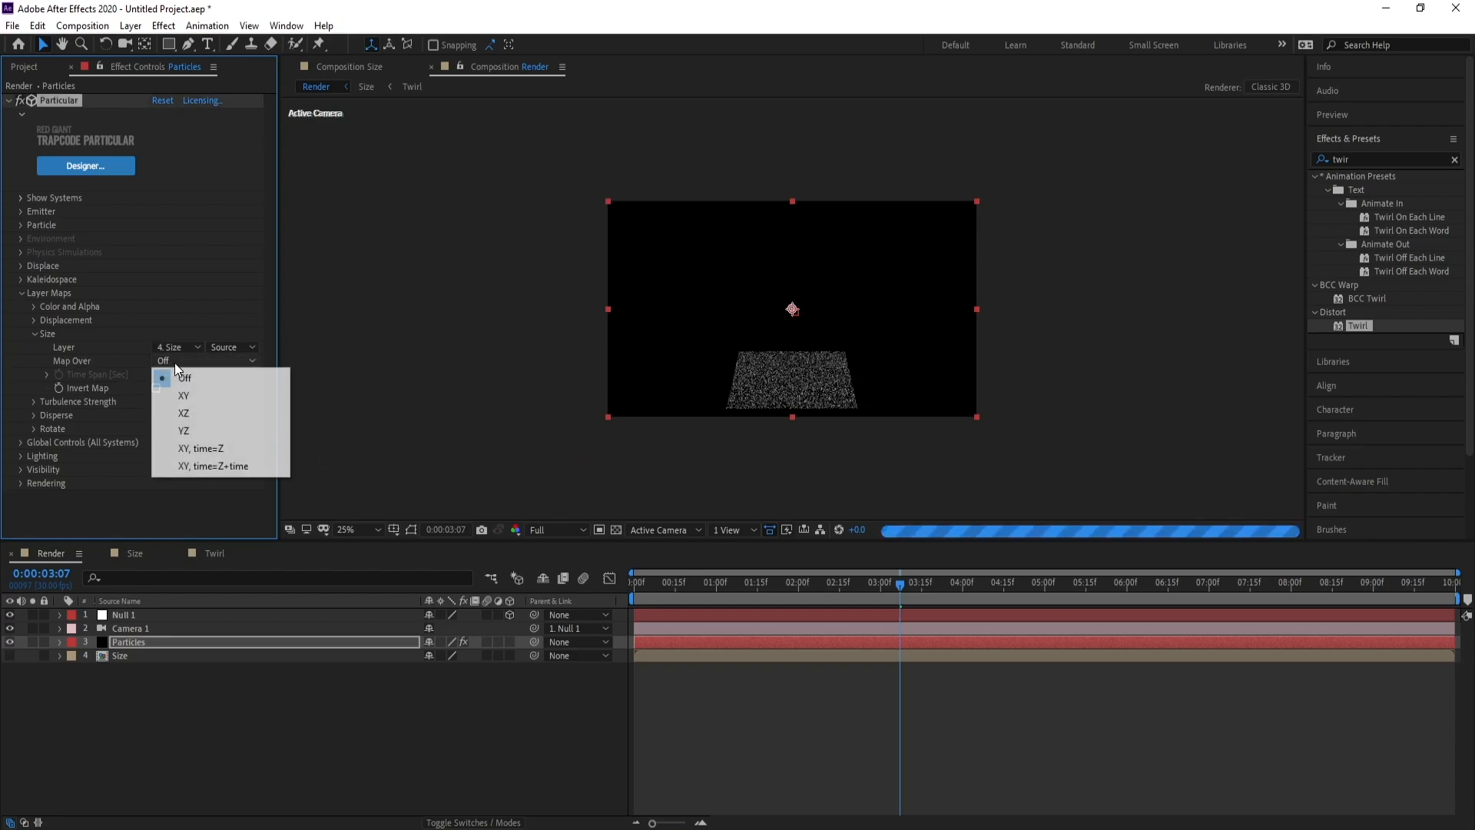
left_click(188, 420)
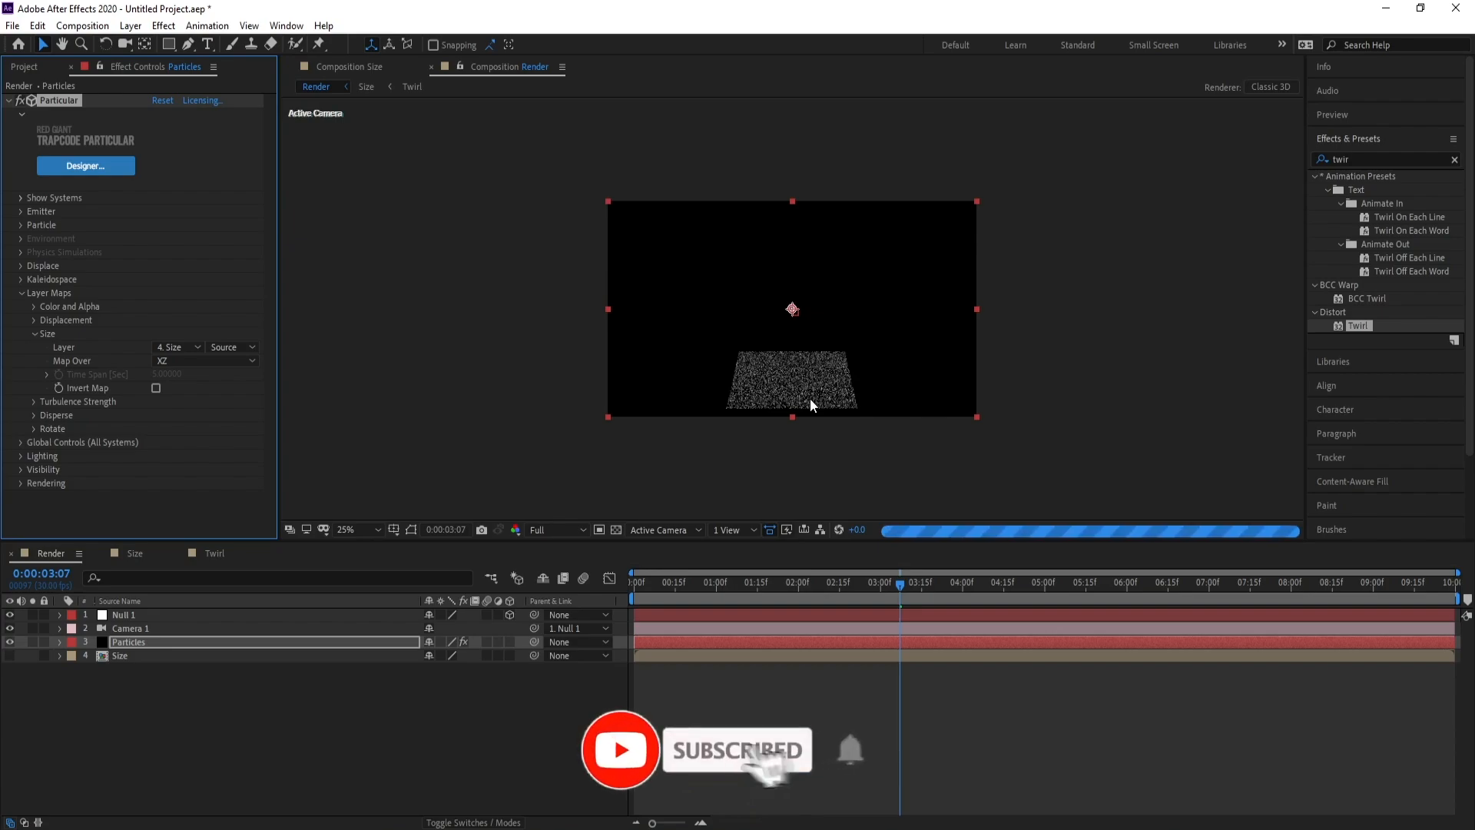
Examine the spiral particle pattern up close in the Render composition and scrub through it around 3 seconds
key("period")
key("period")
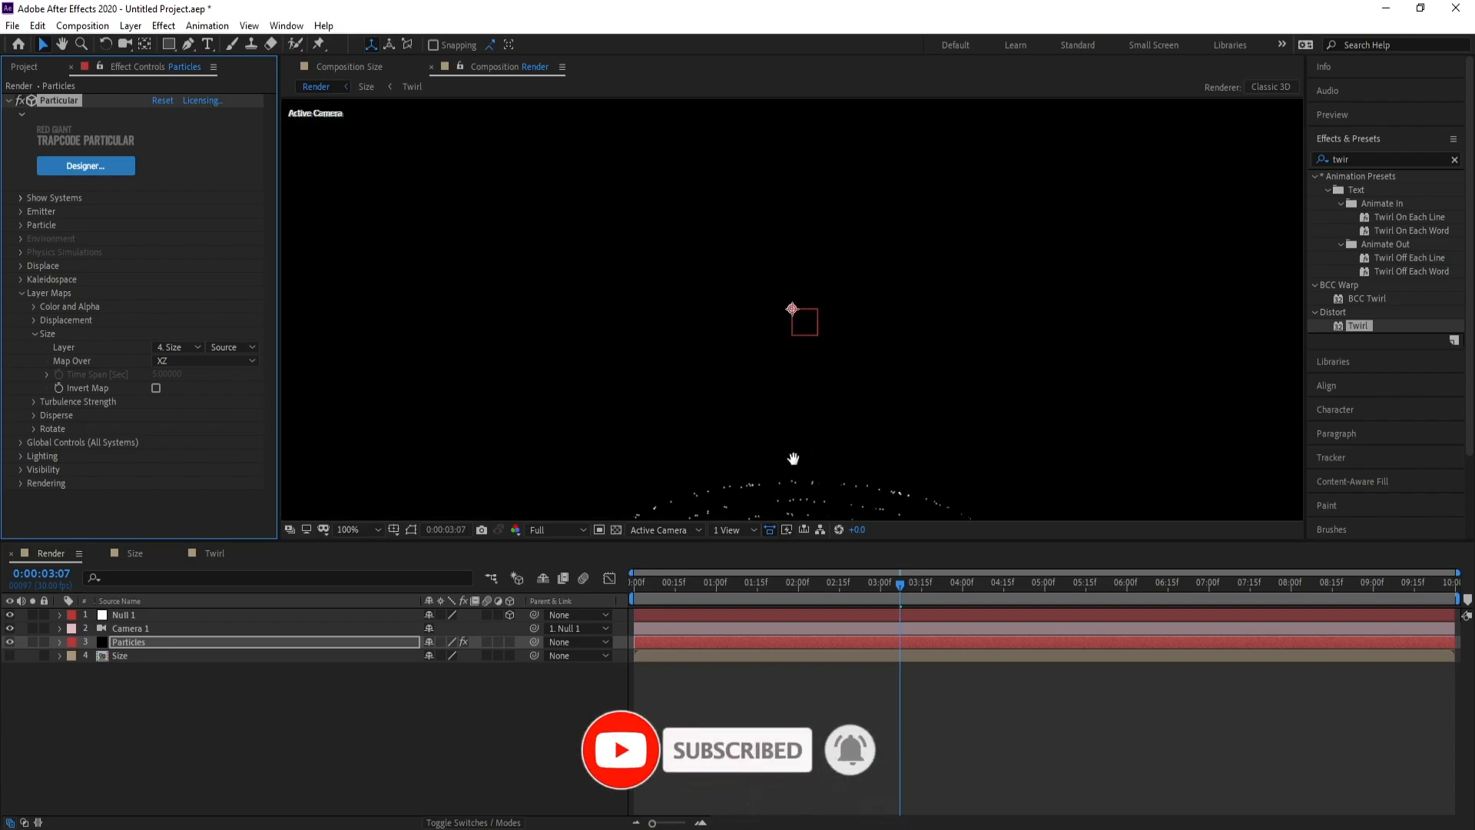
key("h")
left_click_drag(796, 463, 802, 391)
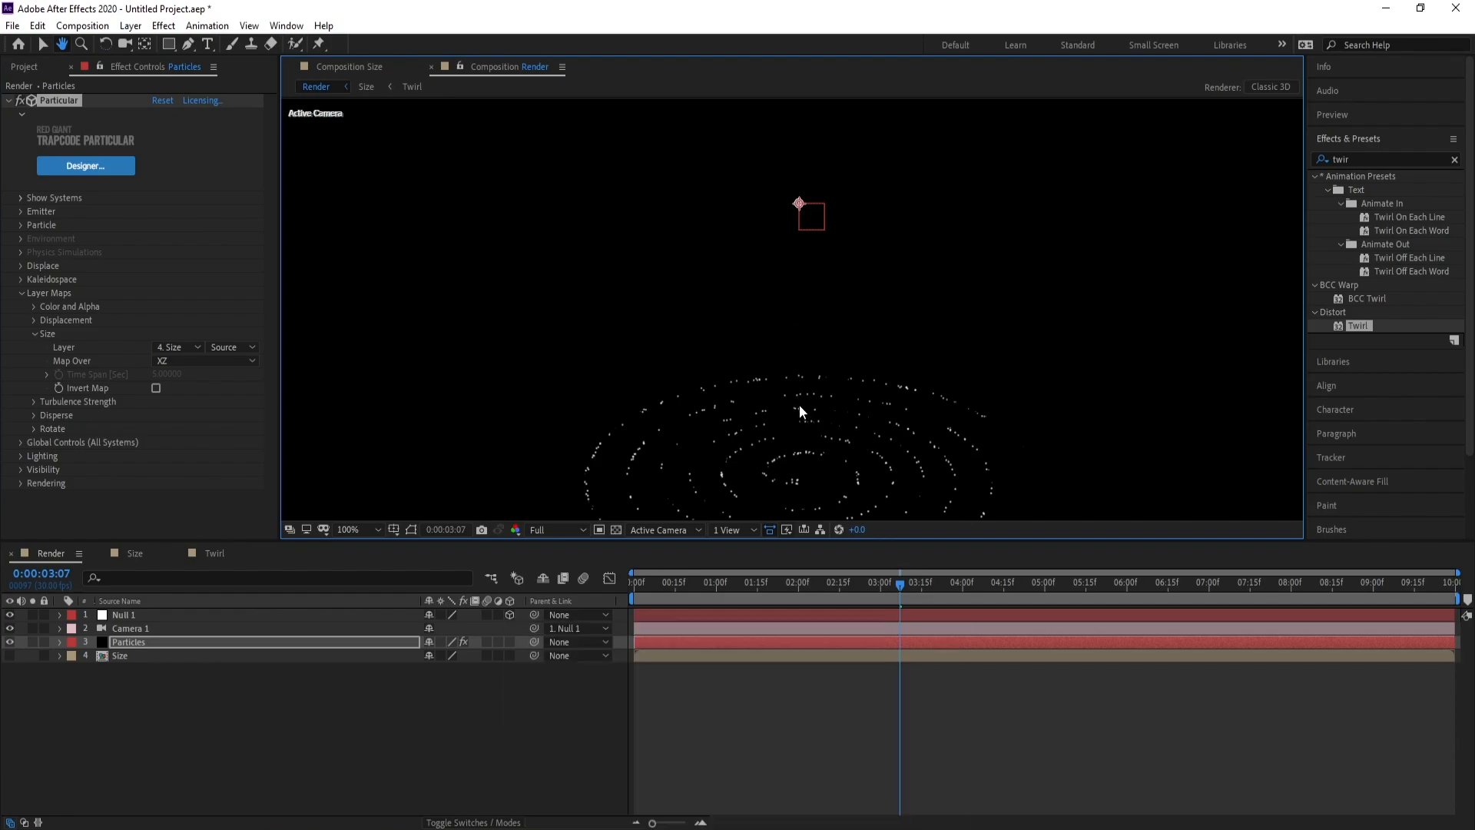
left_click_drag(799, 391, 829, 299)
key("v")
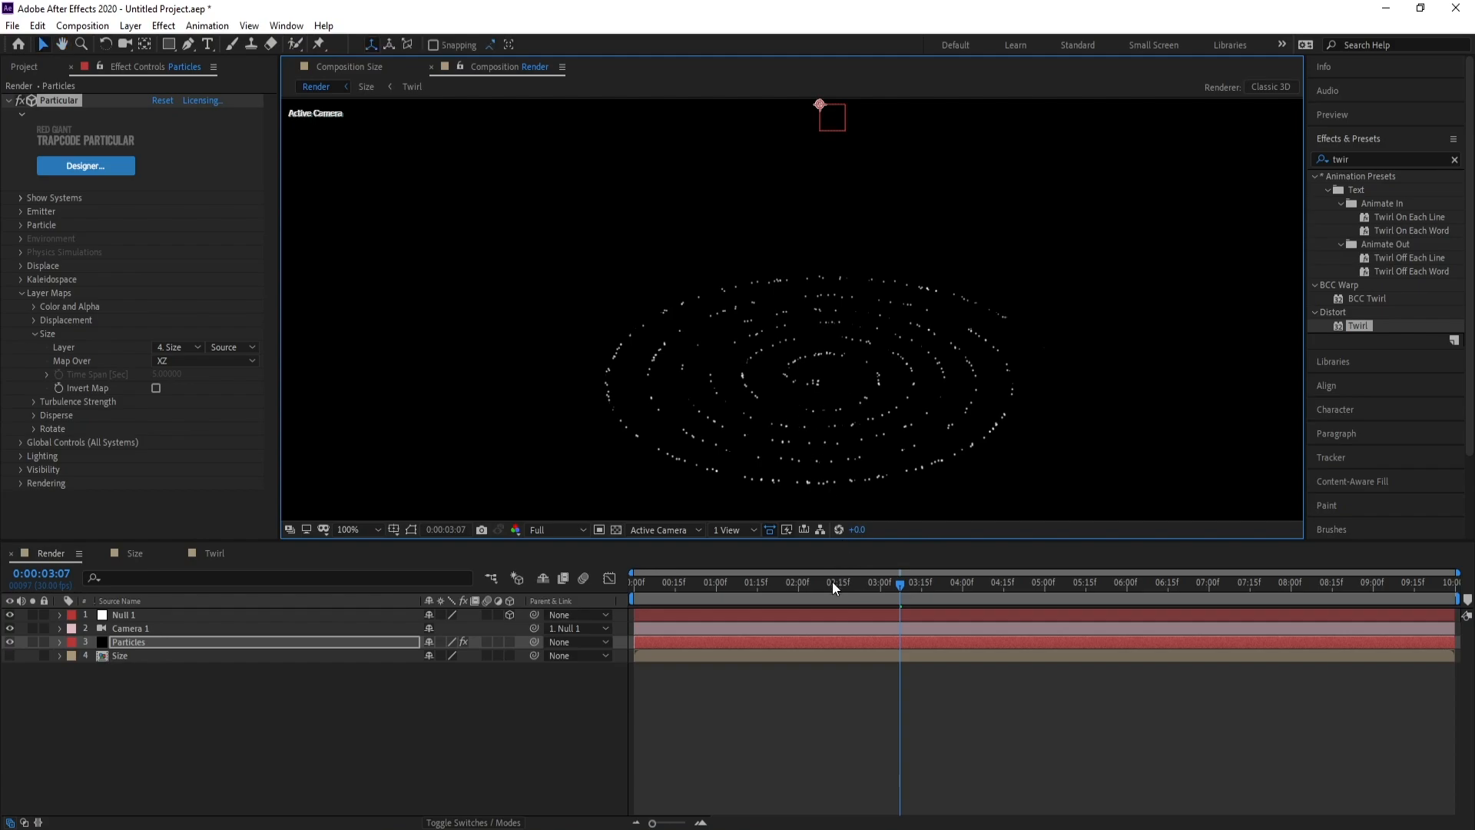
left_click_drag(828, 582, 901, 585)
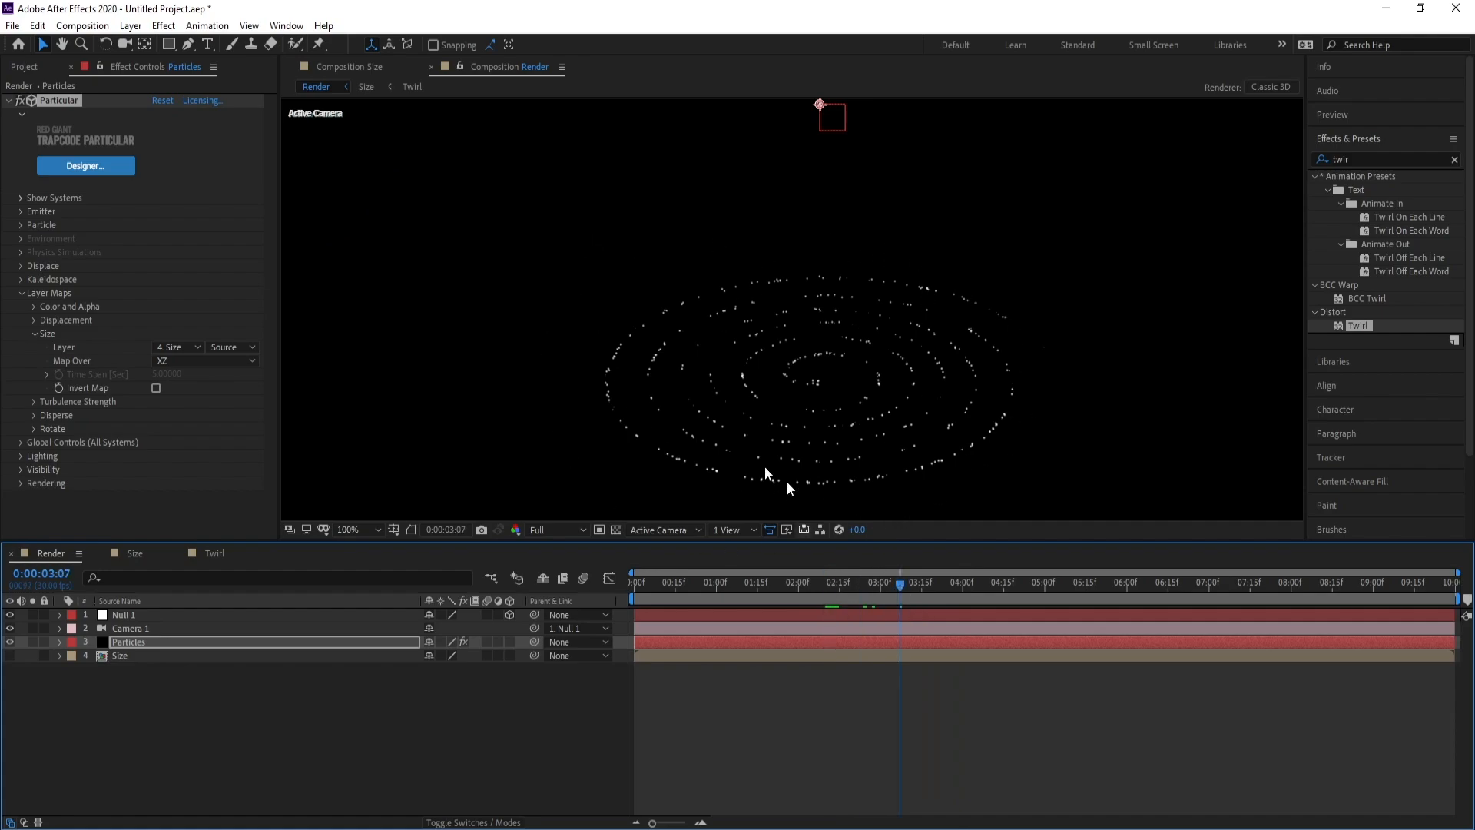
mouse_move(868, 587)
left_mouse_down()
mouse_move(831, 588)
mouse_move(940, 588)
mouse_move(830, 588)
mouse_move(906, 590)
mouse_move(878, 590)
left_mouse_up()
Add a second adjustment layer above the existing one in the Size composition
left_click(135, 555)
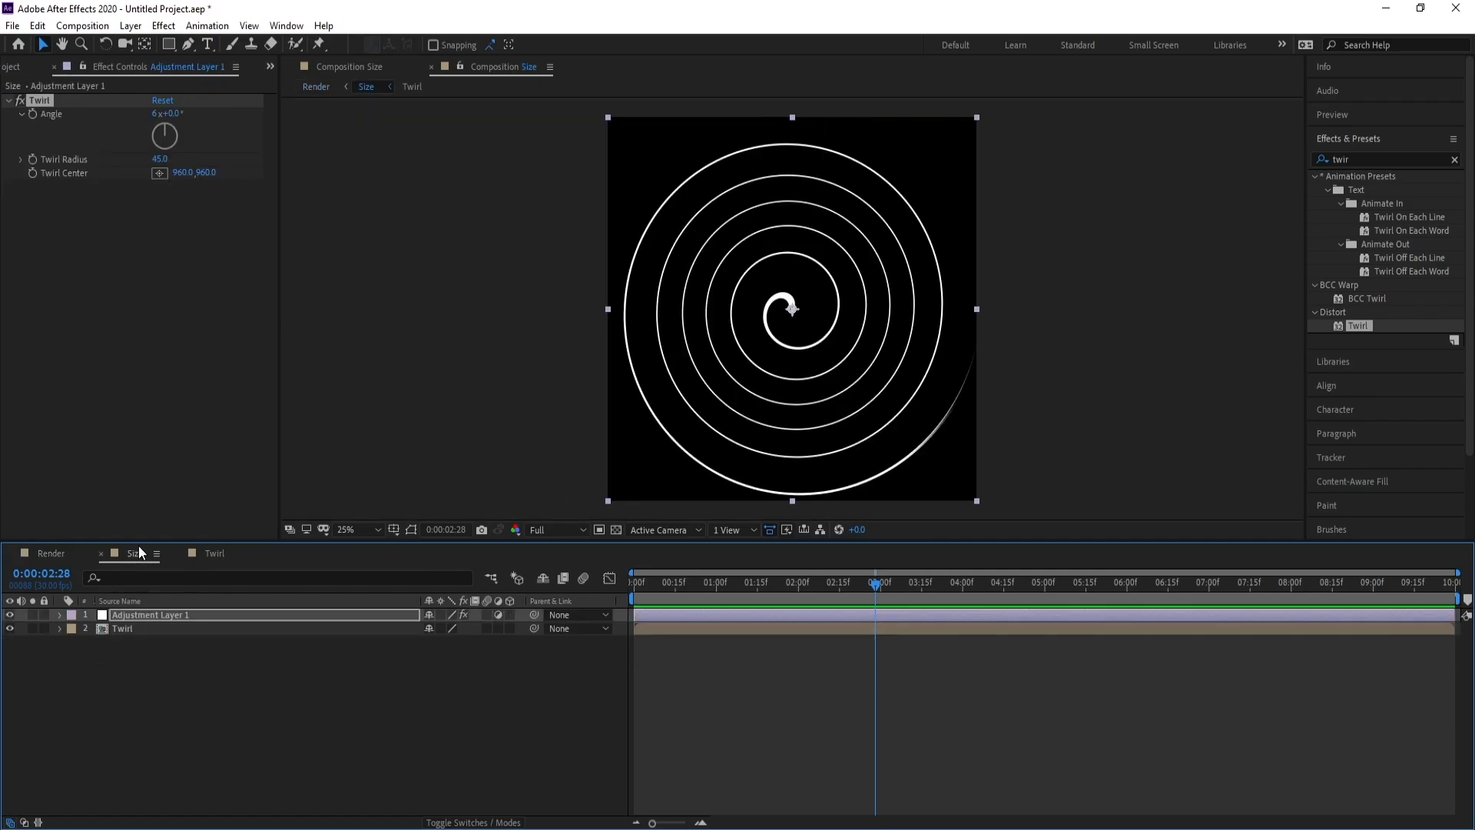
left_click(145, 616)
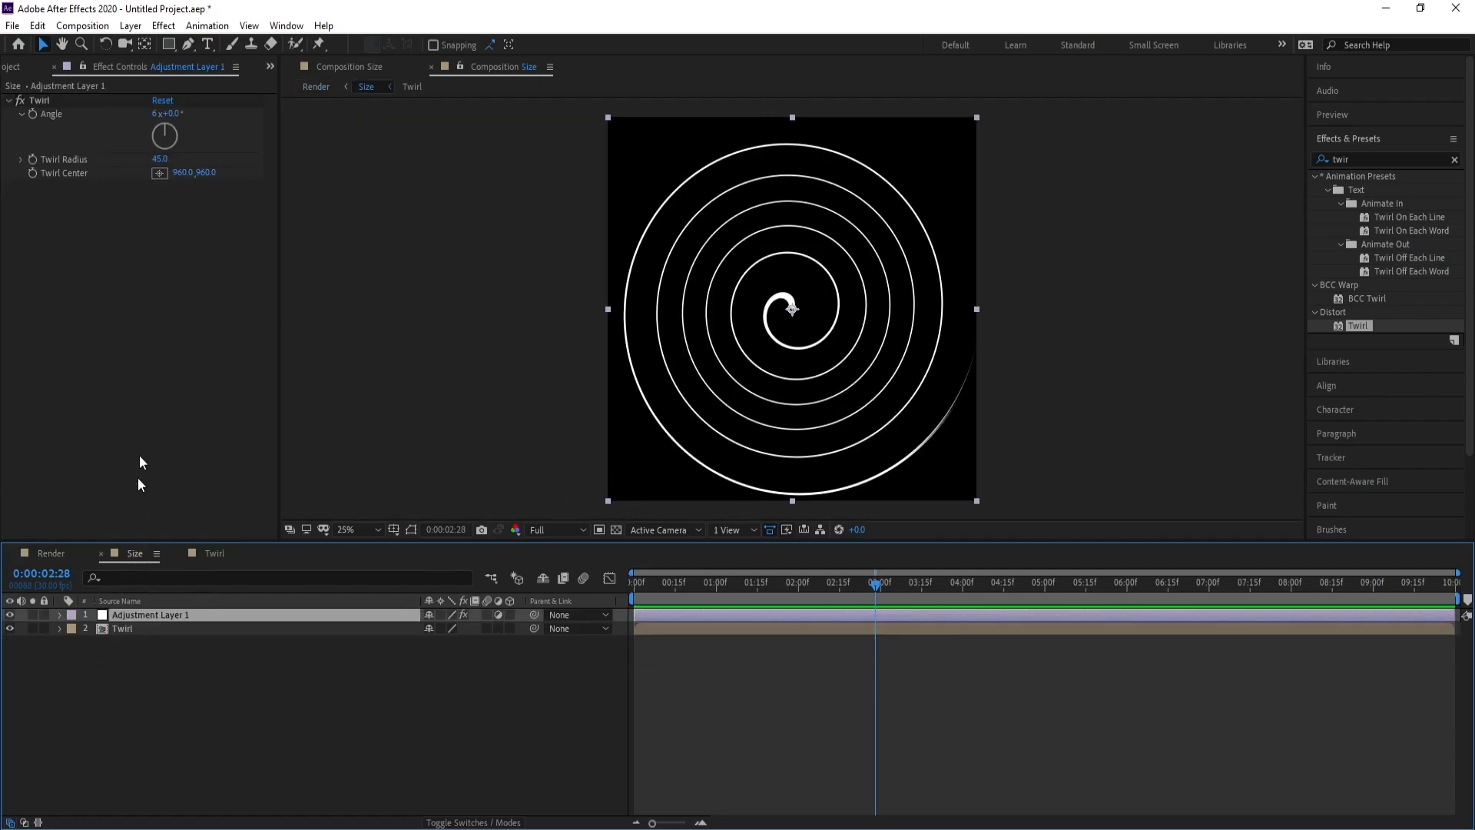
left_click(132, 26)
mouse_move(158, 43)
left_click(424, 152)
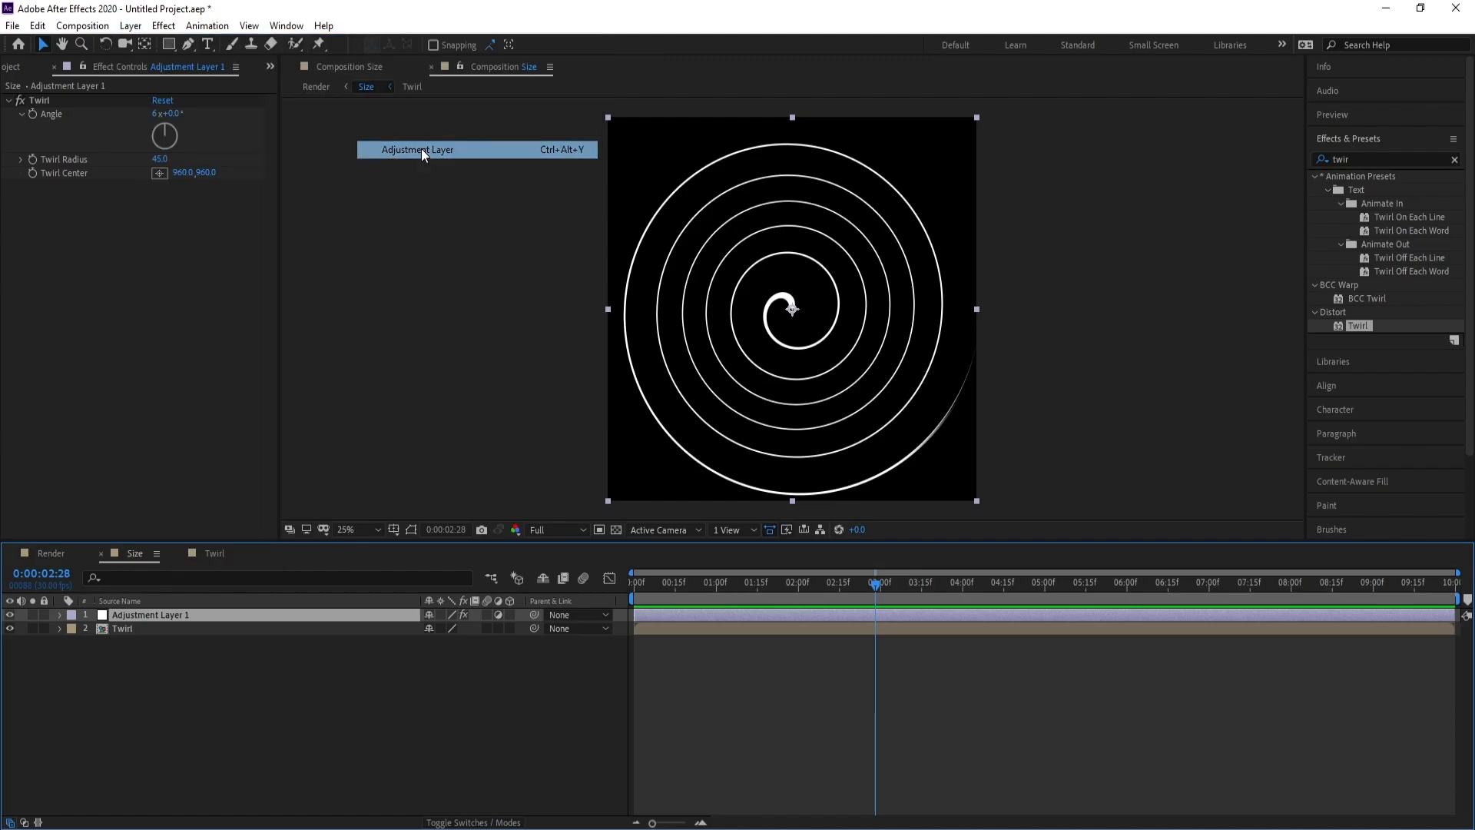
Search the effects for "frac" and apply Fractal Noise to the new adjustment layer
left_click(1352, 159)
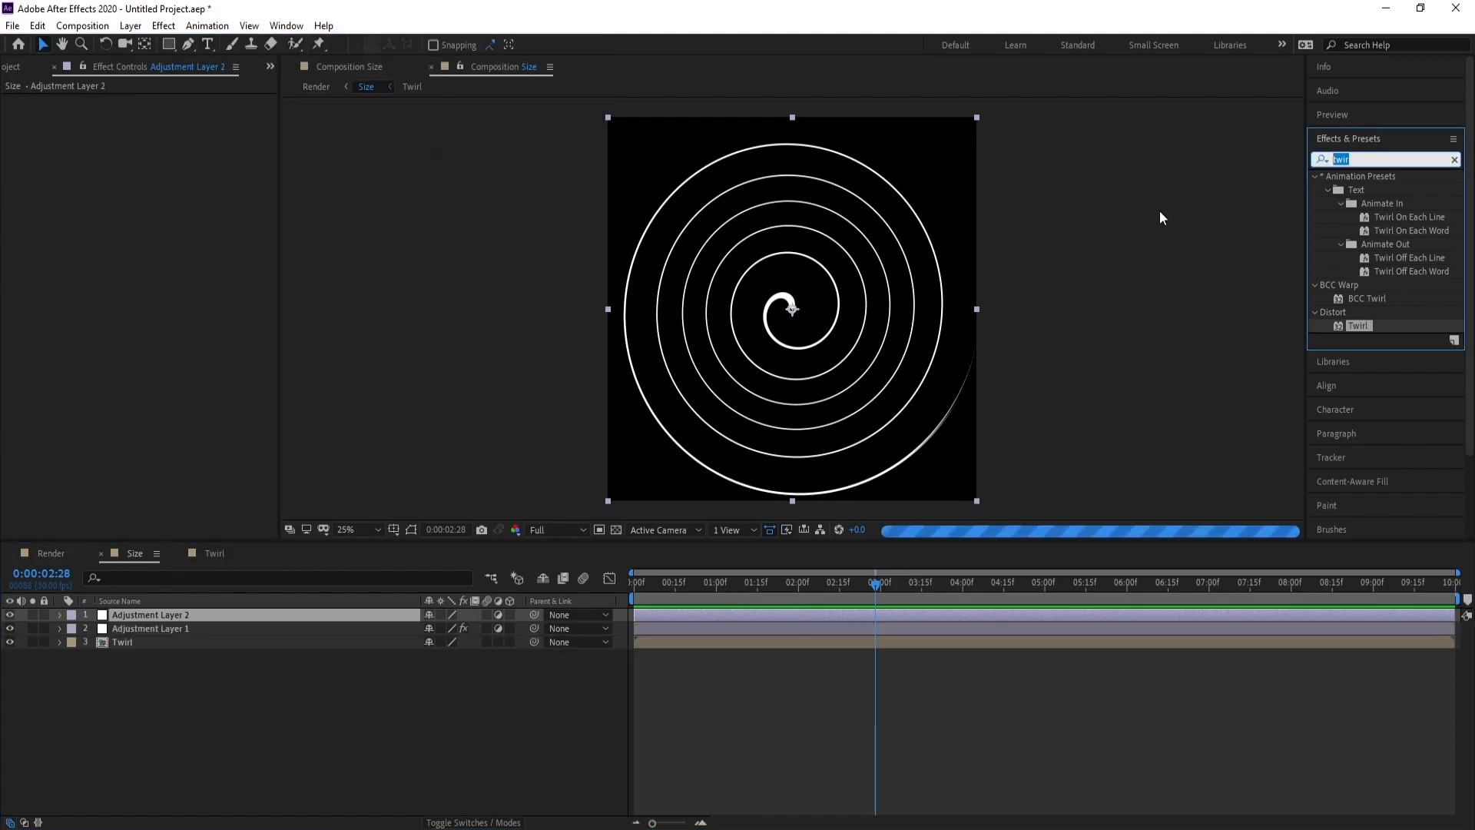
type("fr")
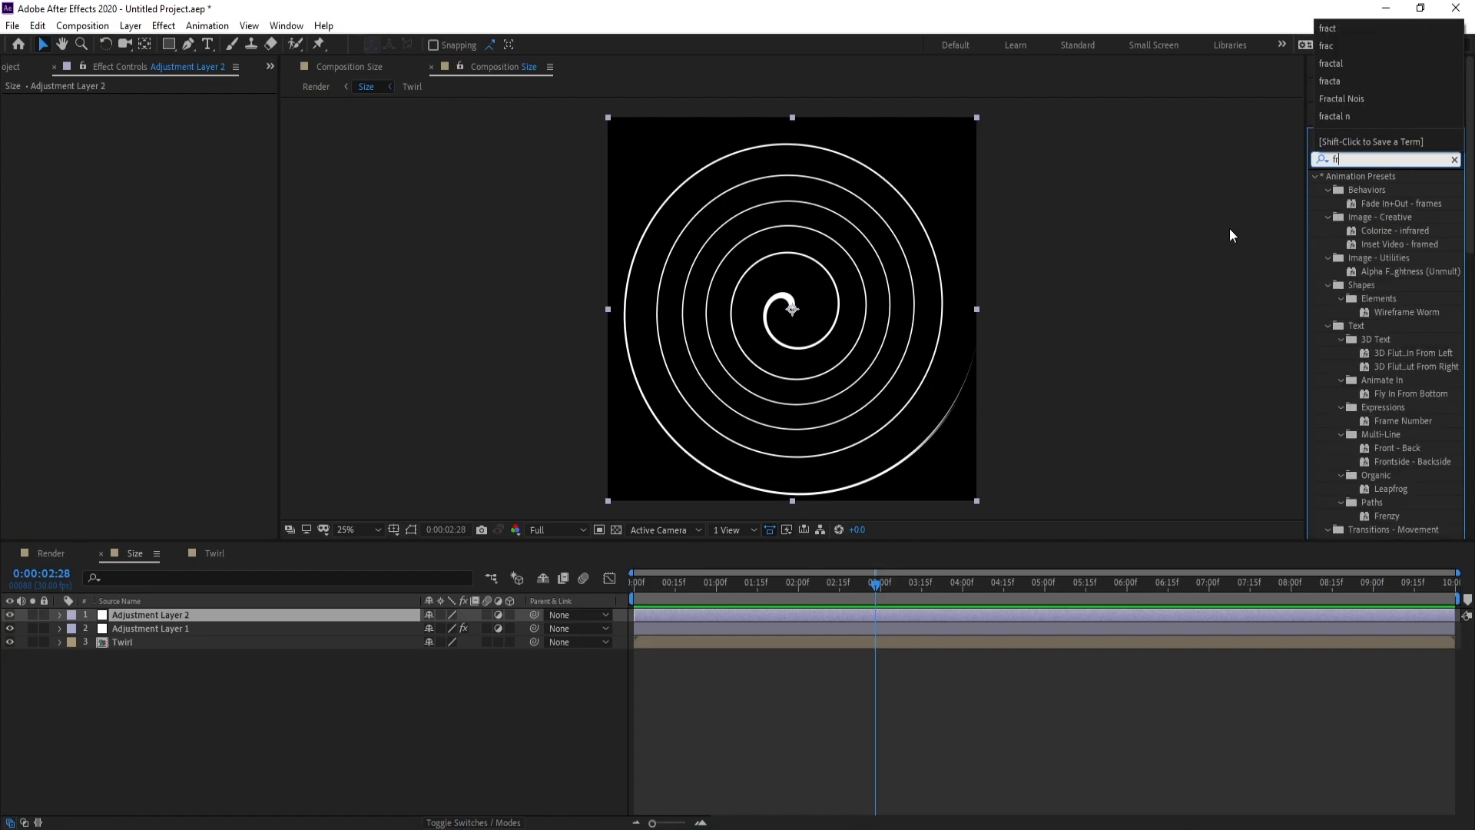
type("ac")
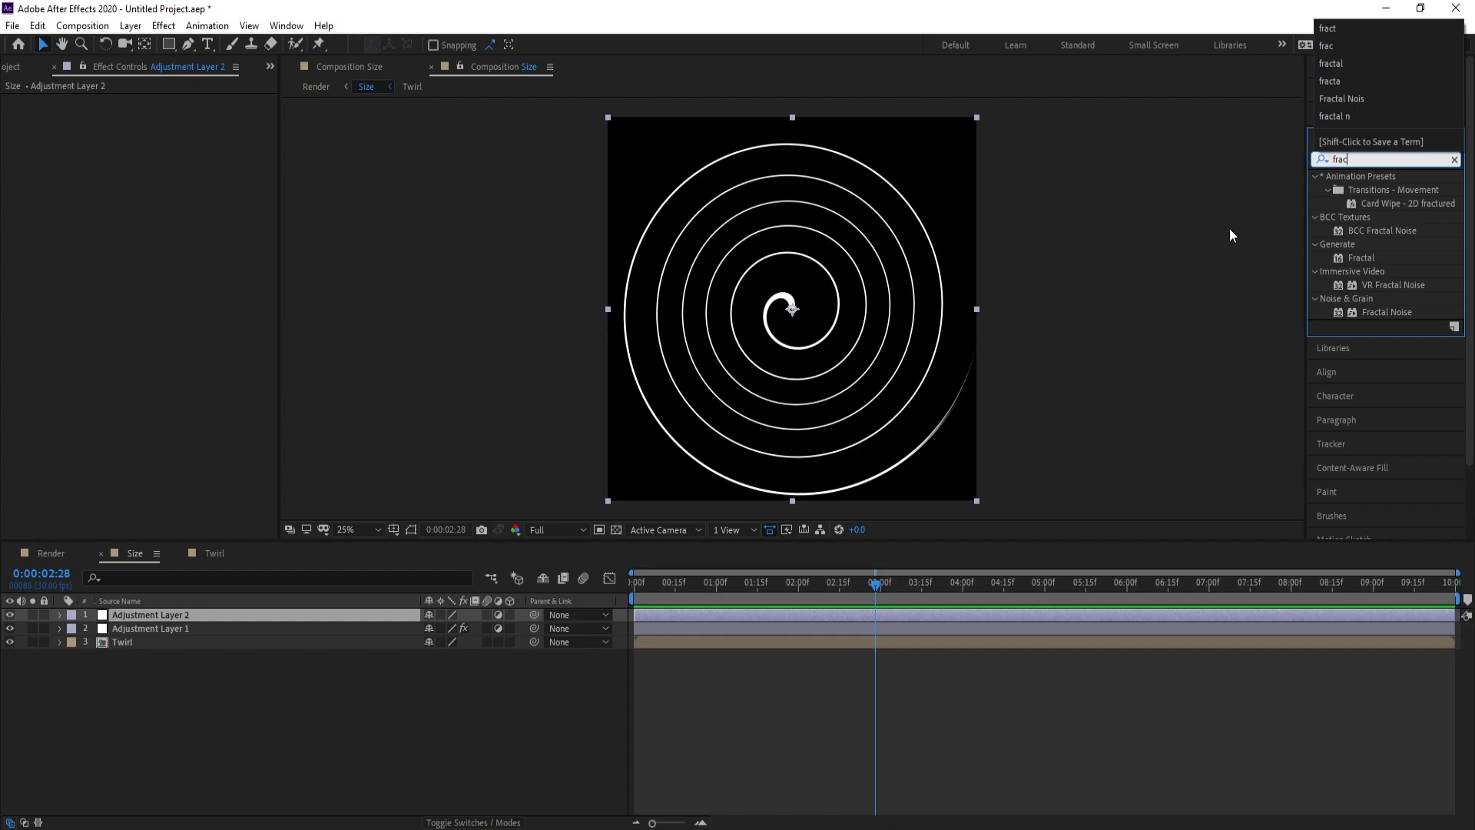
left_click(1385, 314)
double_click(1386, 312)
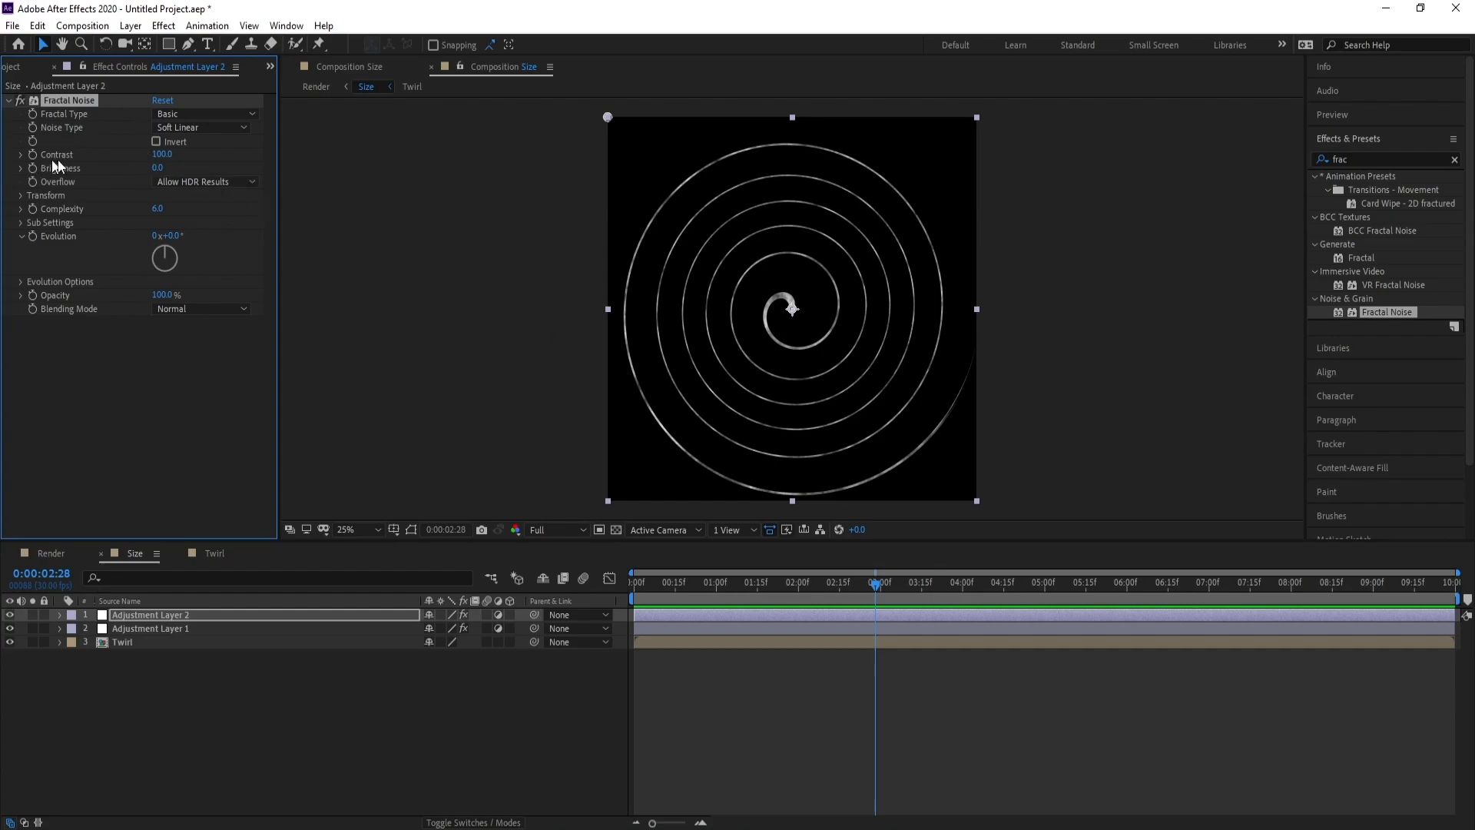
Set the Fractal Noise Contrast to 300 and its Transform Scale to 50
left_click(159, 155)
type("300")
key("Return")
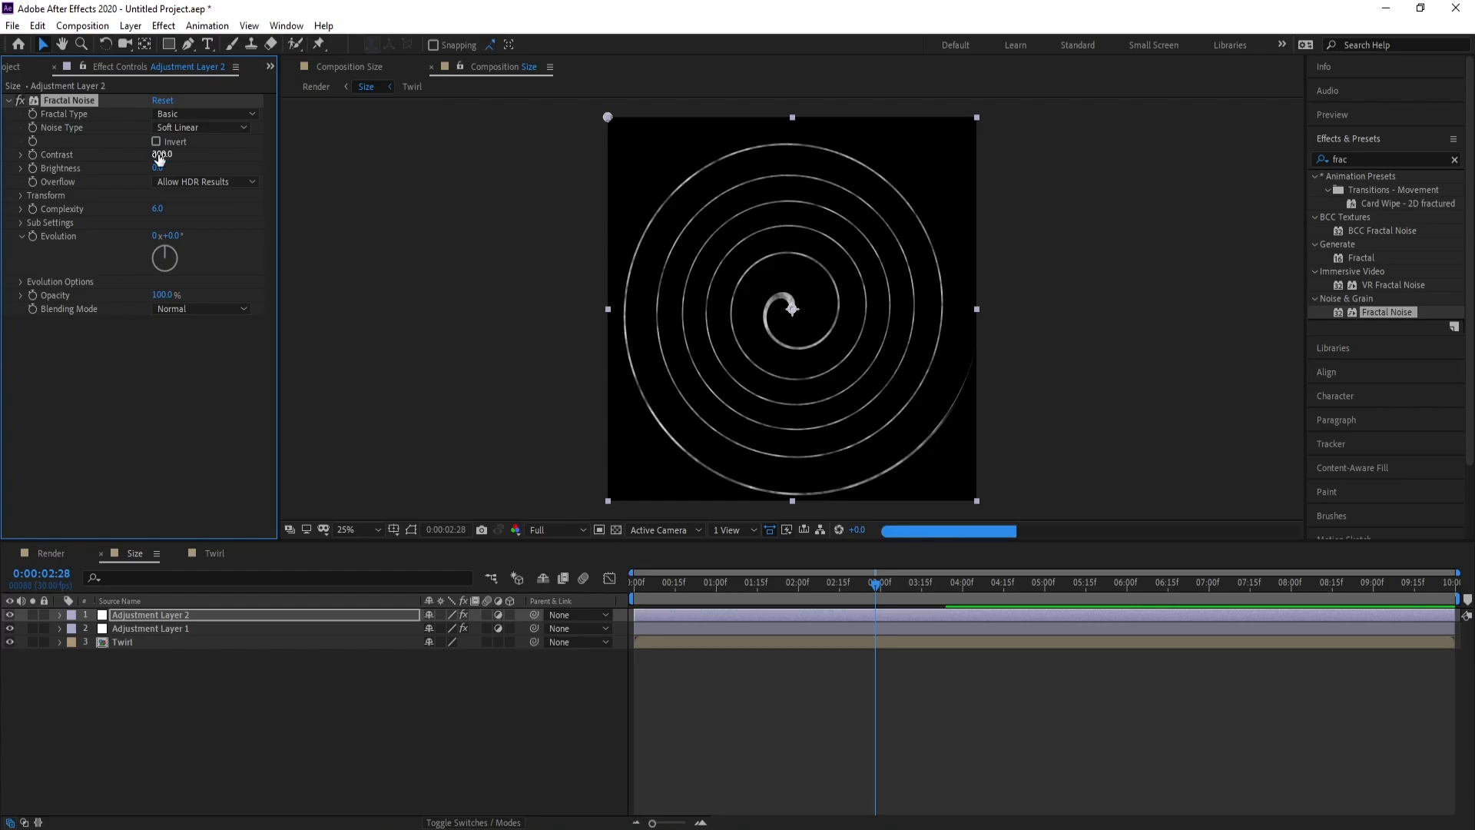
left_click(20, 196)
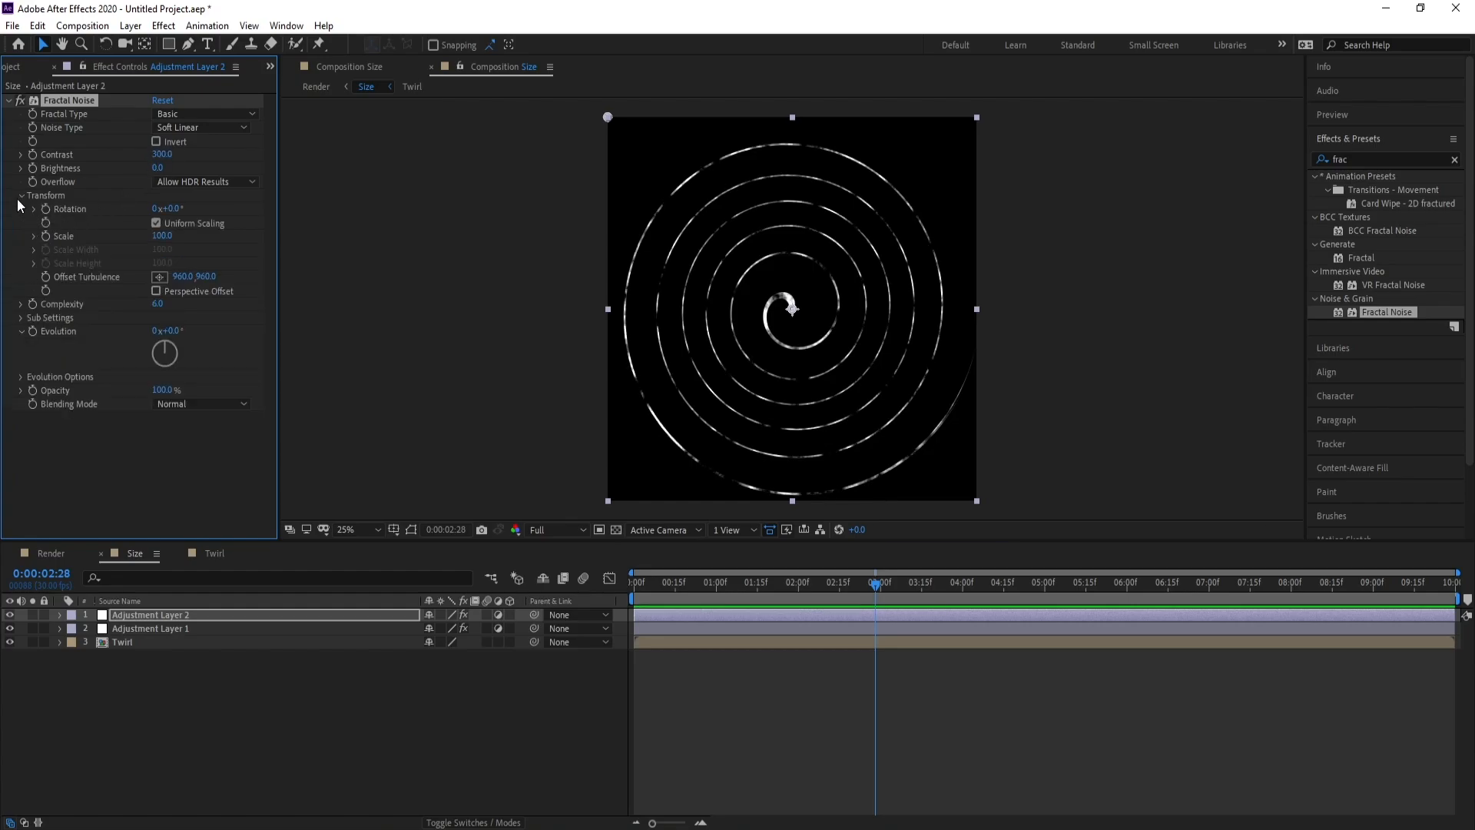
left_click(163, 236)
type("40")
left_click_drag(173, 237, 139, 240)
type("50")
left_click(141, 243)
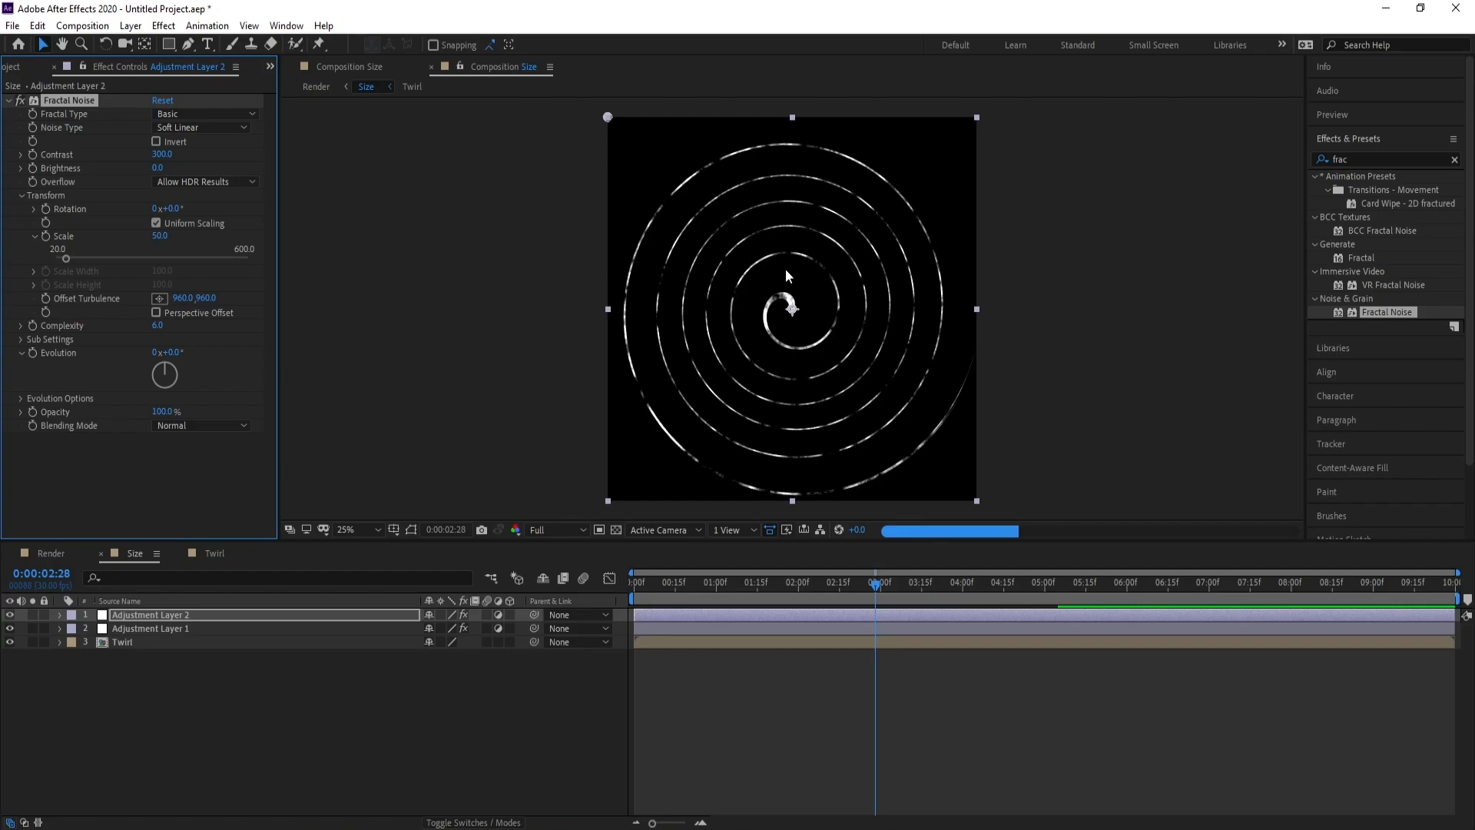
Animate the Evolution of the Fractal Noise with the expression time*300
left_click(32, 352, "alt")
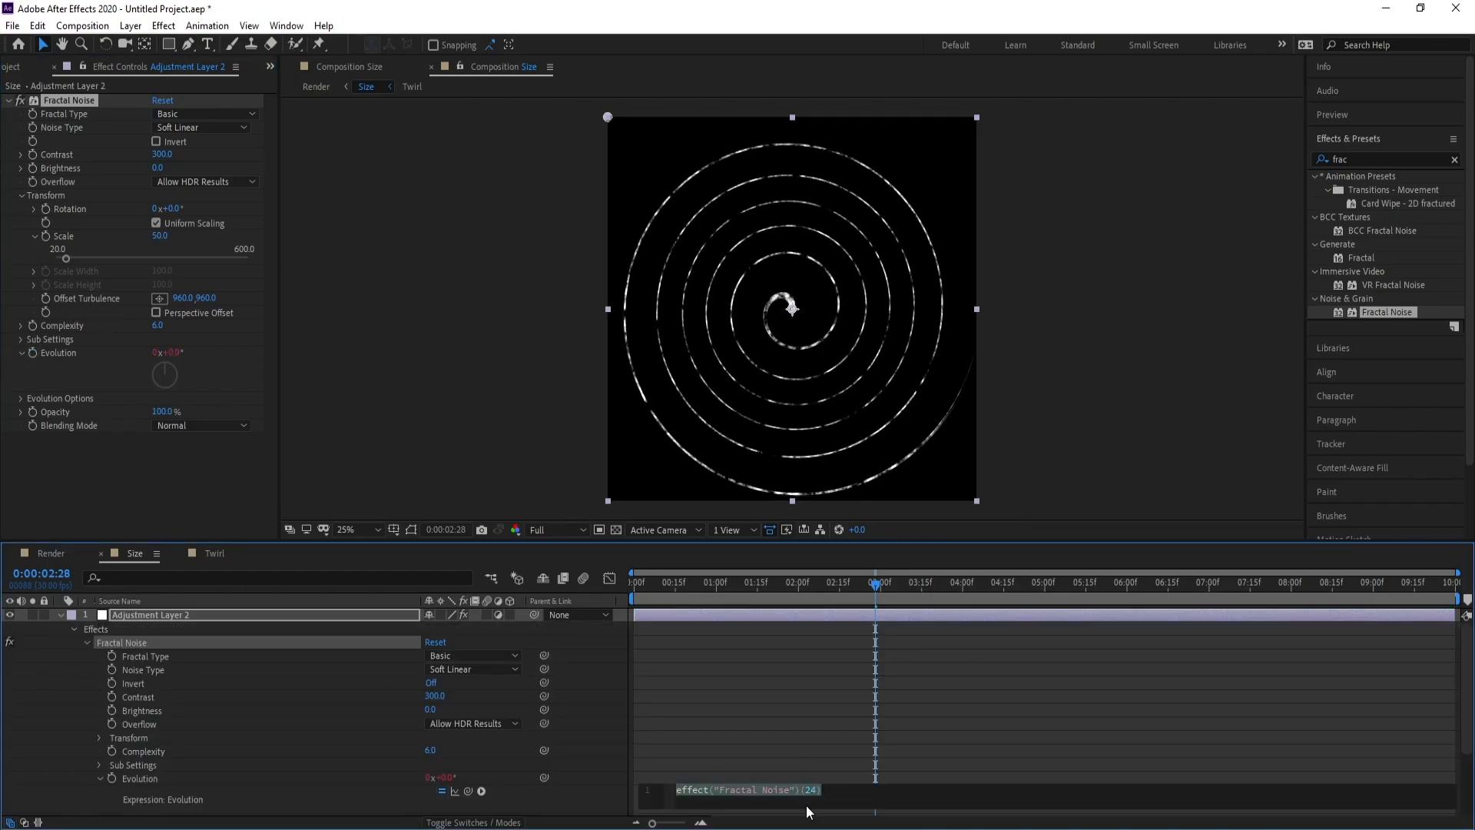
type("tim")
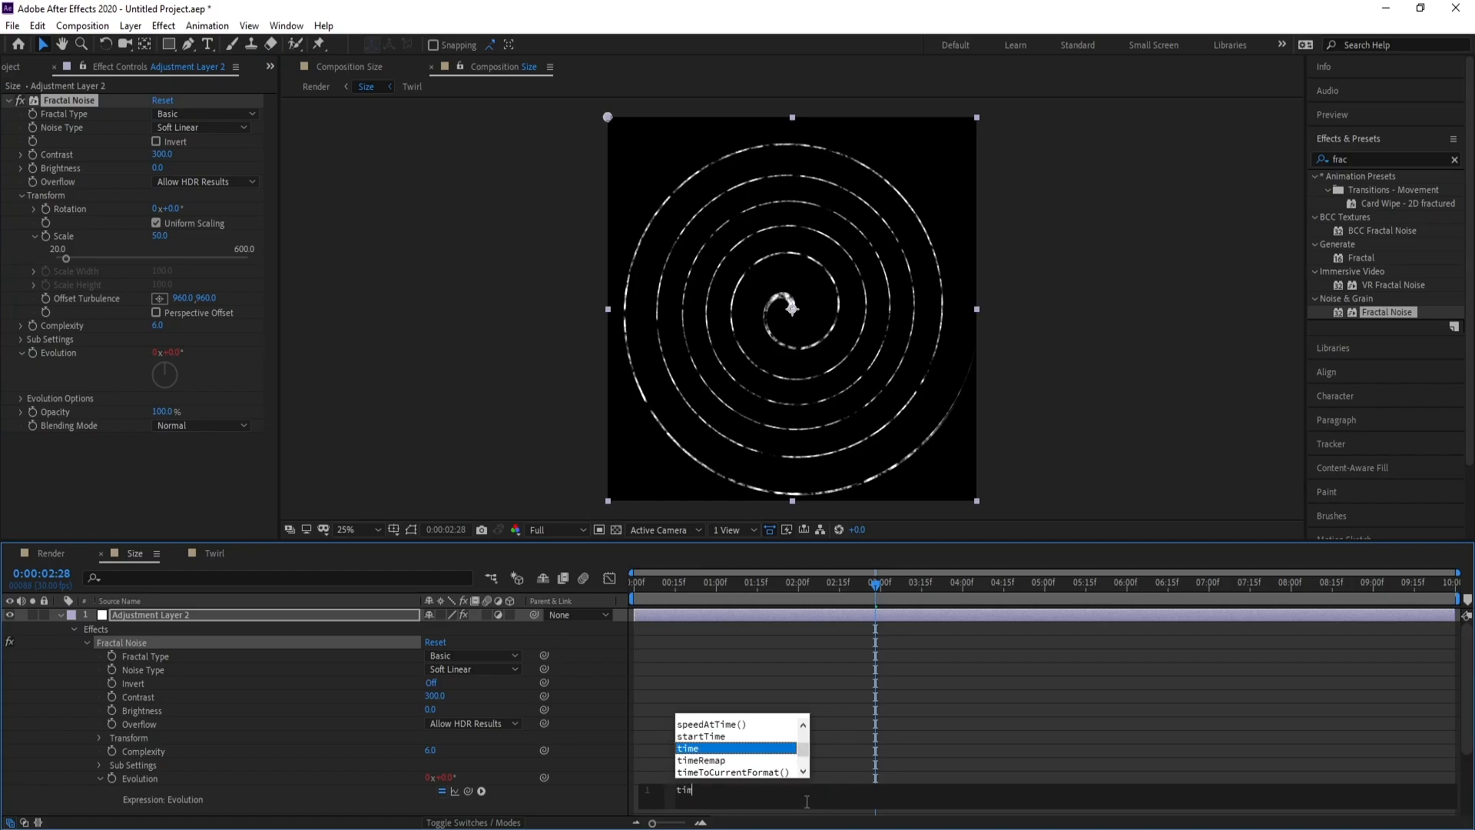
type("e*")
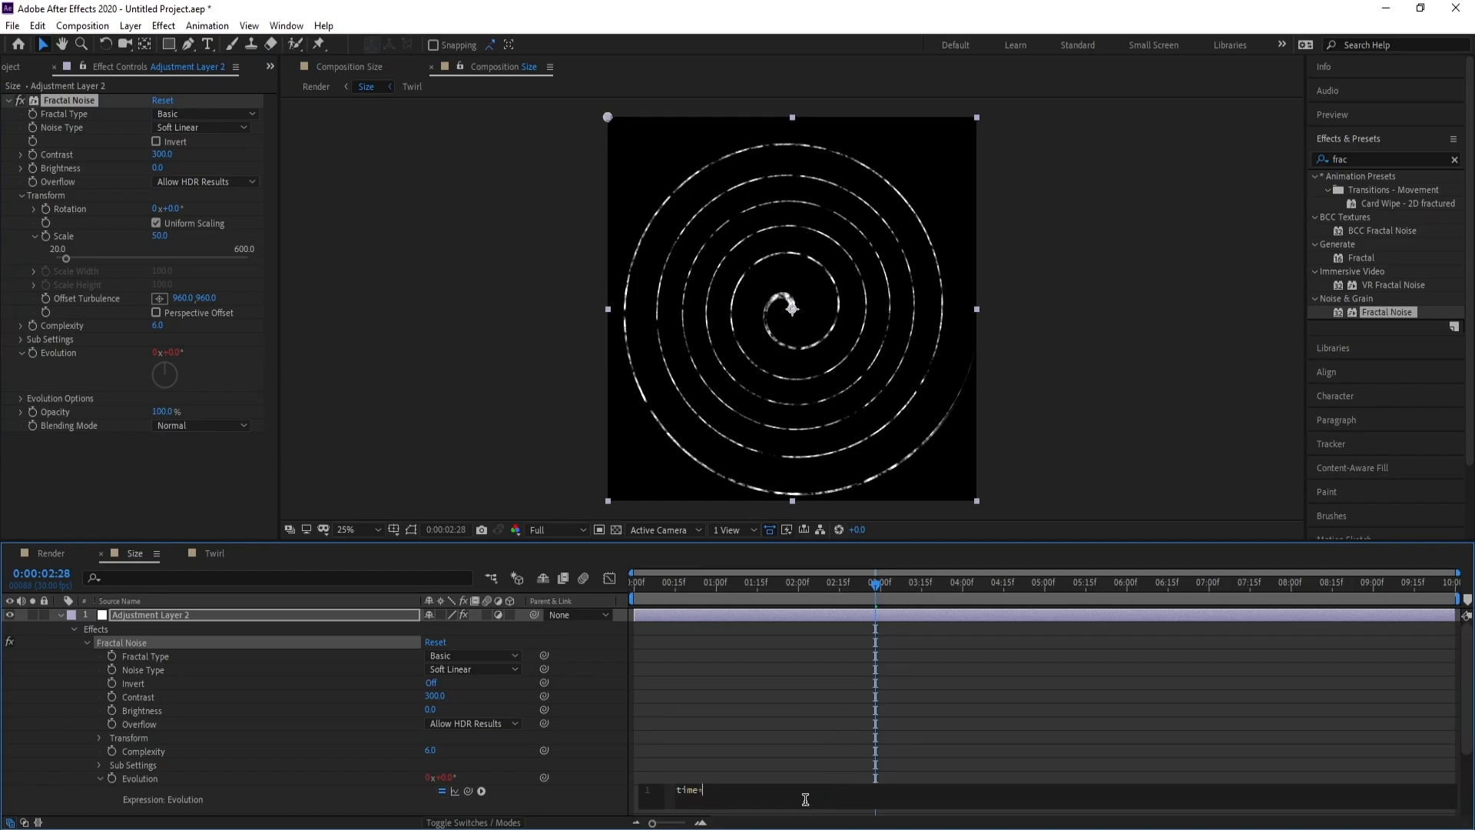
type("300")
left_click(491, 427)
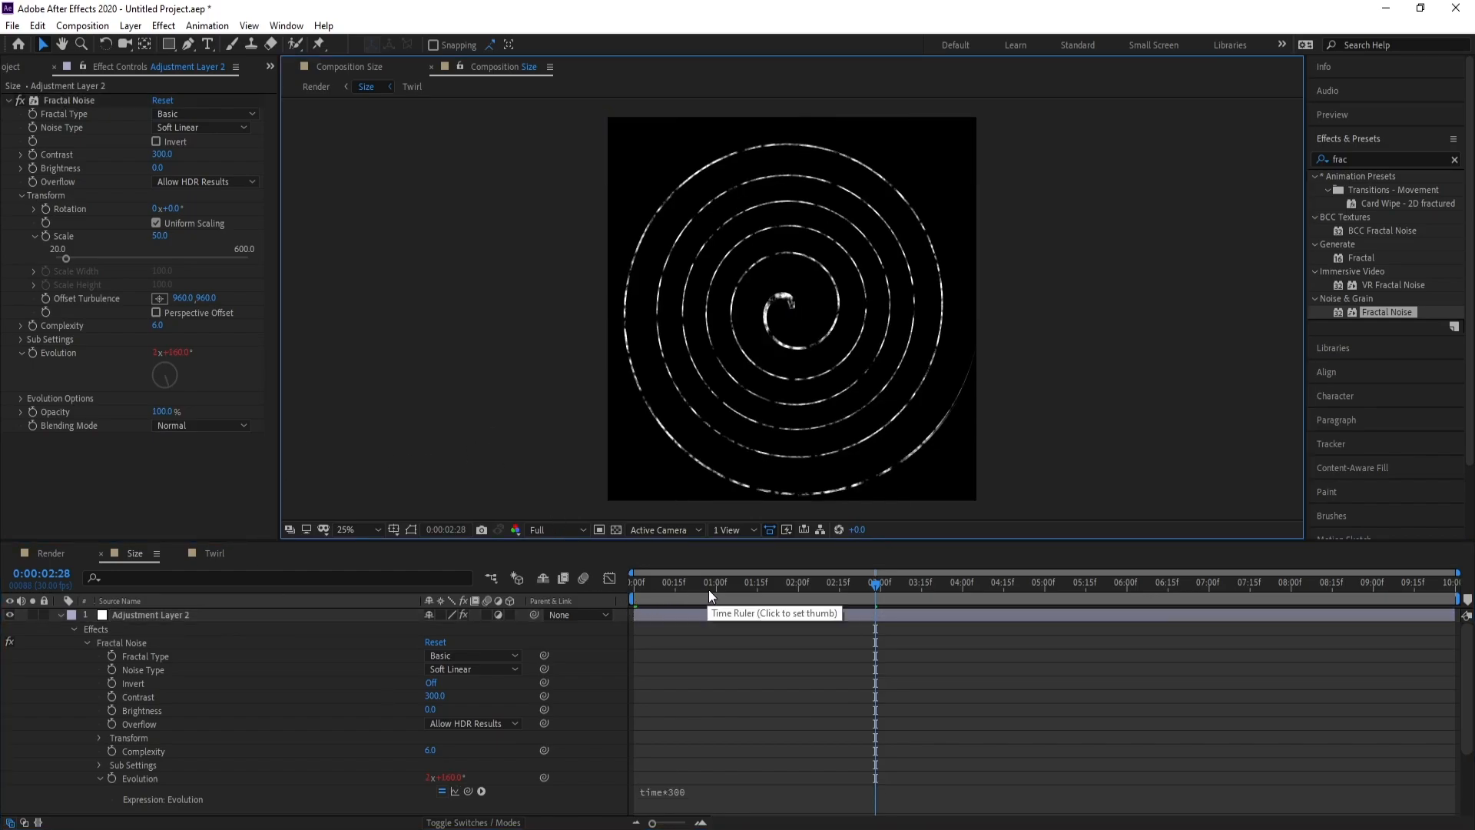
Scrub the Size composition from its first frame to check the evolving noise, and collapse the noise layer's properties
left_click(632, 589)
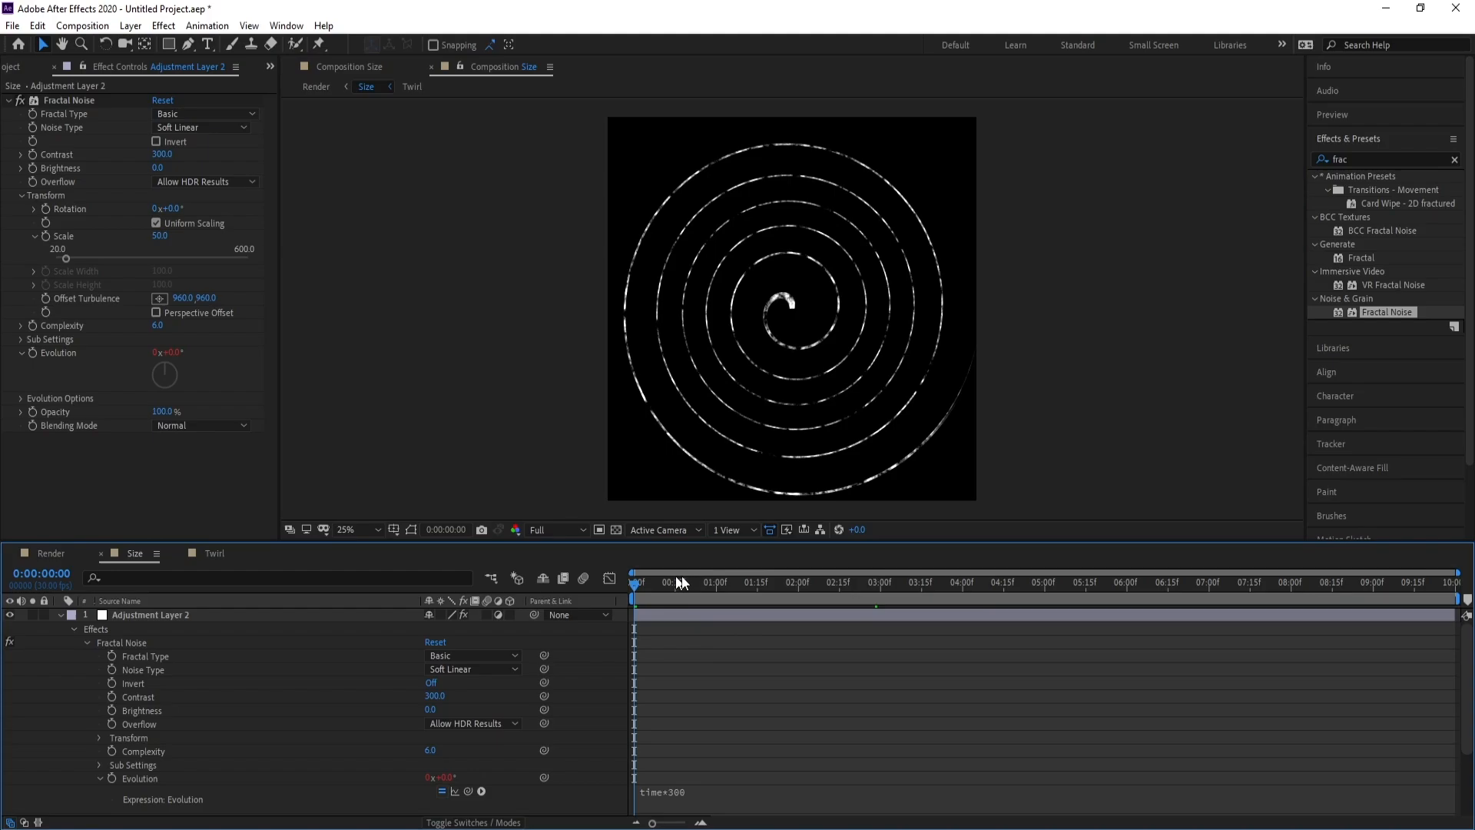
left_click_drag(680, 582, 576, 600)
left_click(61, 615)
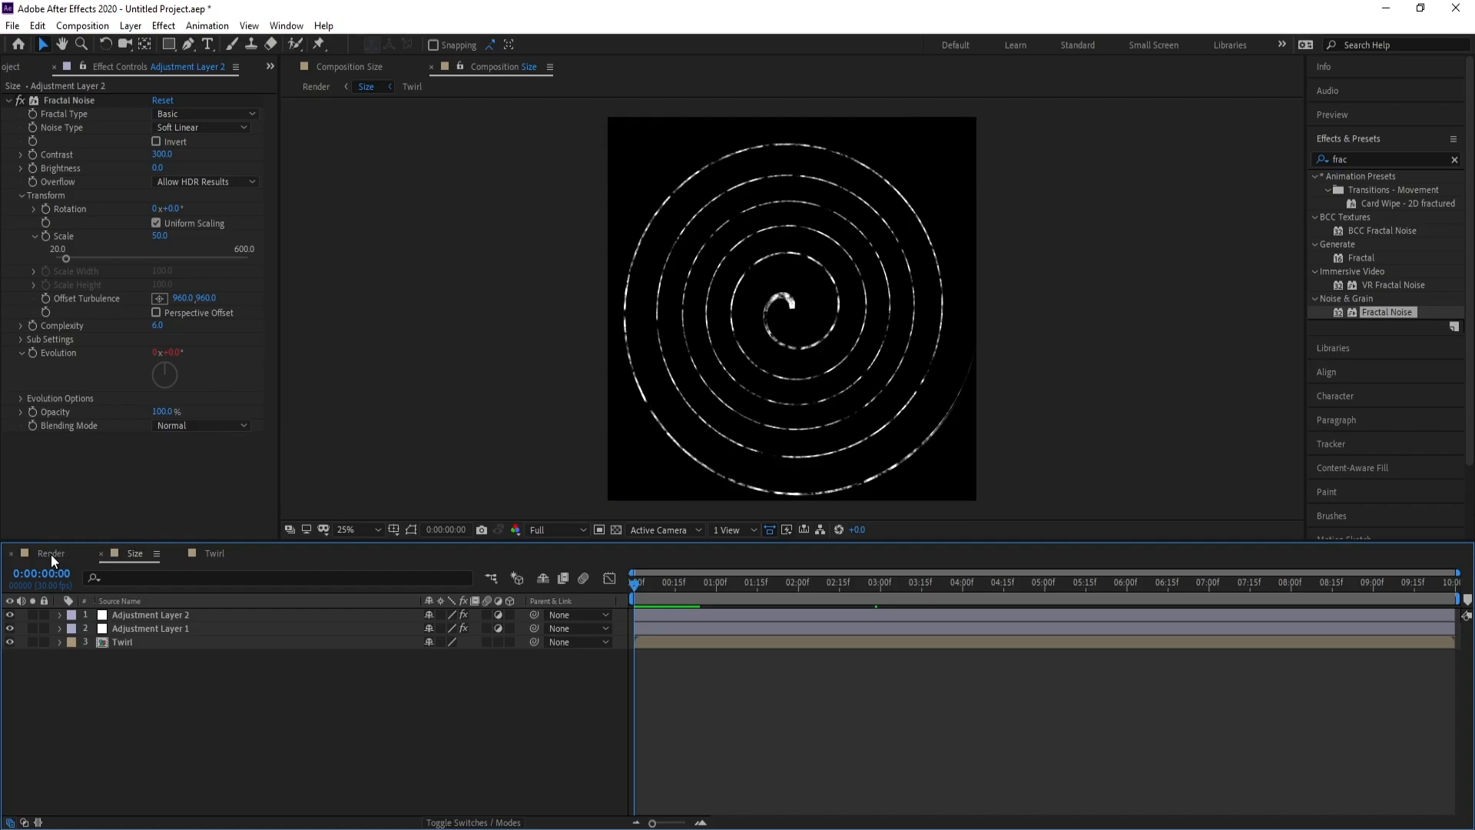
Add an adjustment layer above the white solid in the Twirl composition
left_click(214, 554)
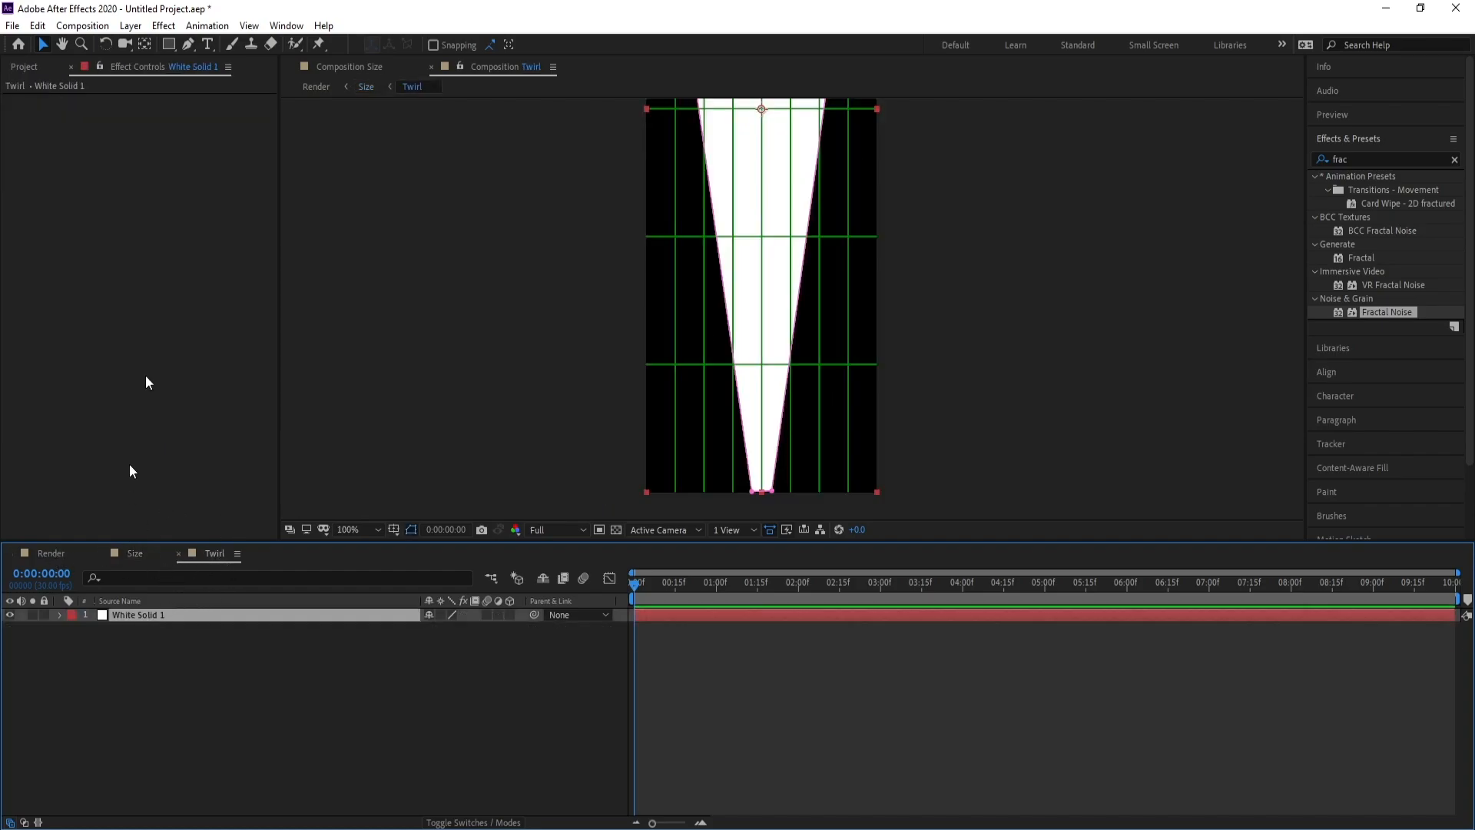
left_click(130, 25)
mouse_move(163, 50)
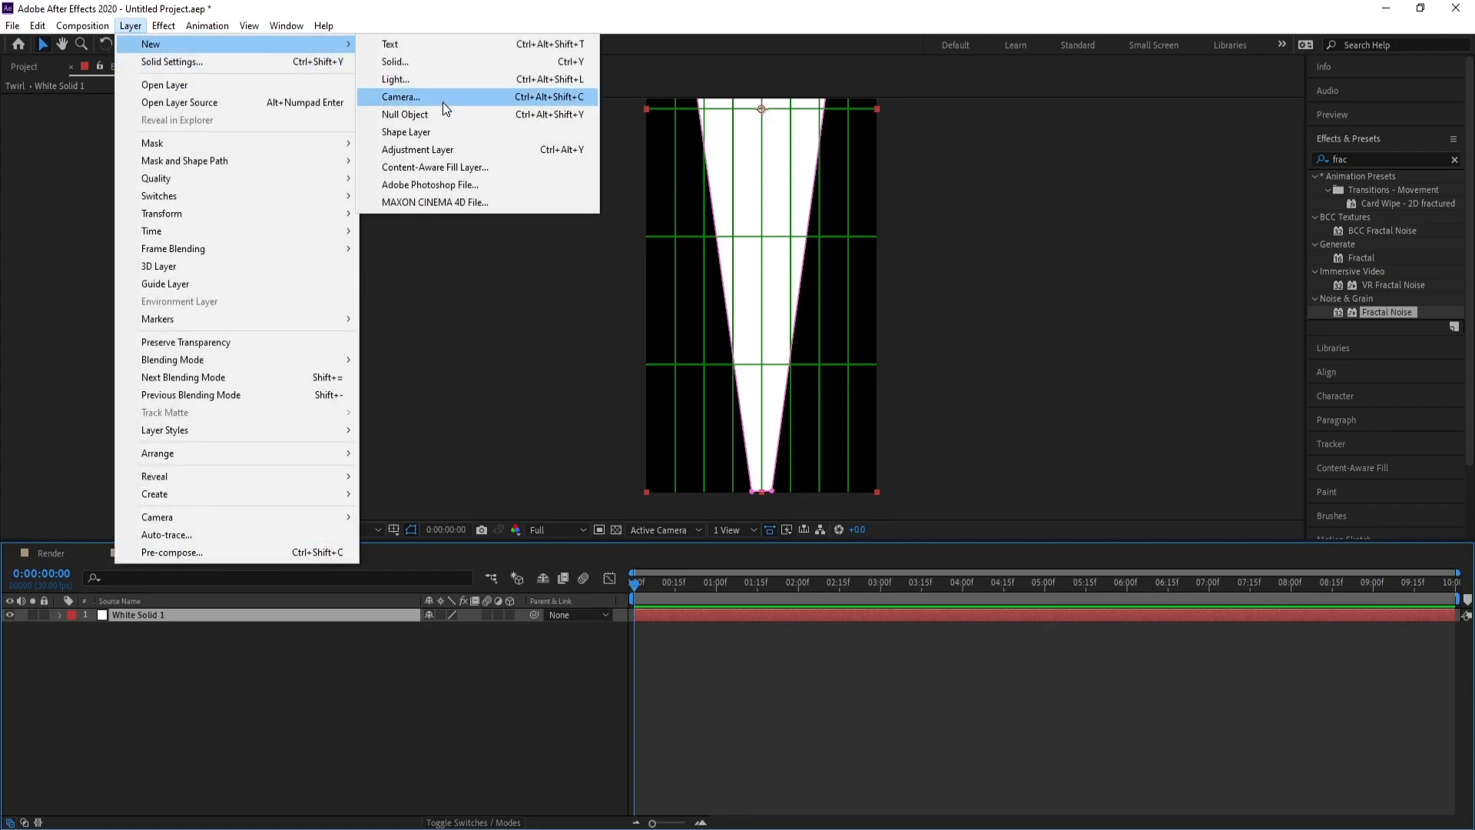
left_click(449, 149)
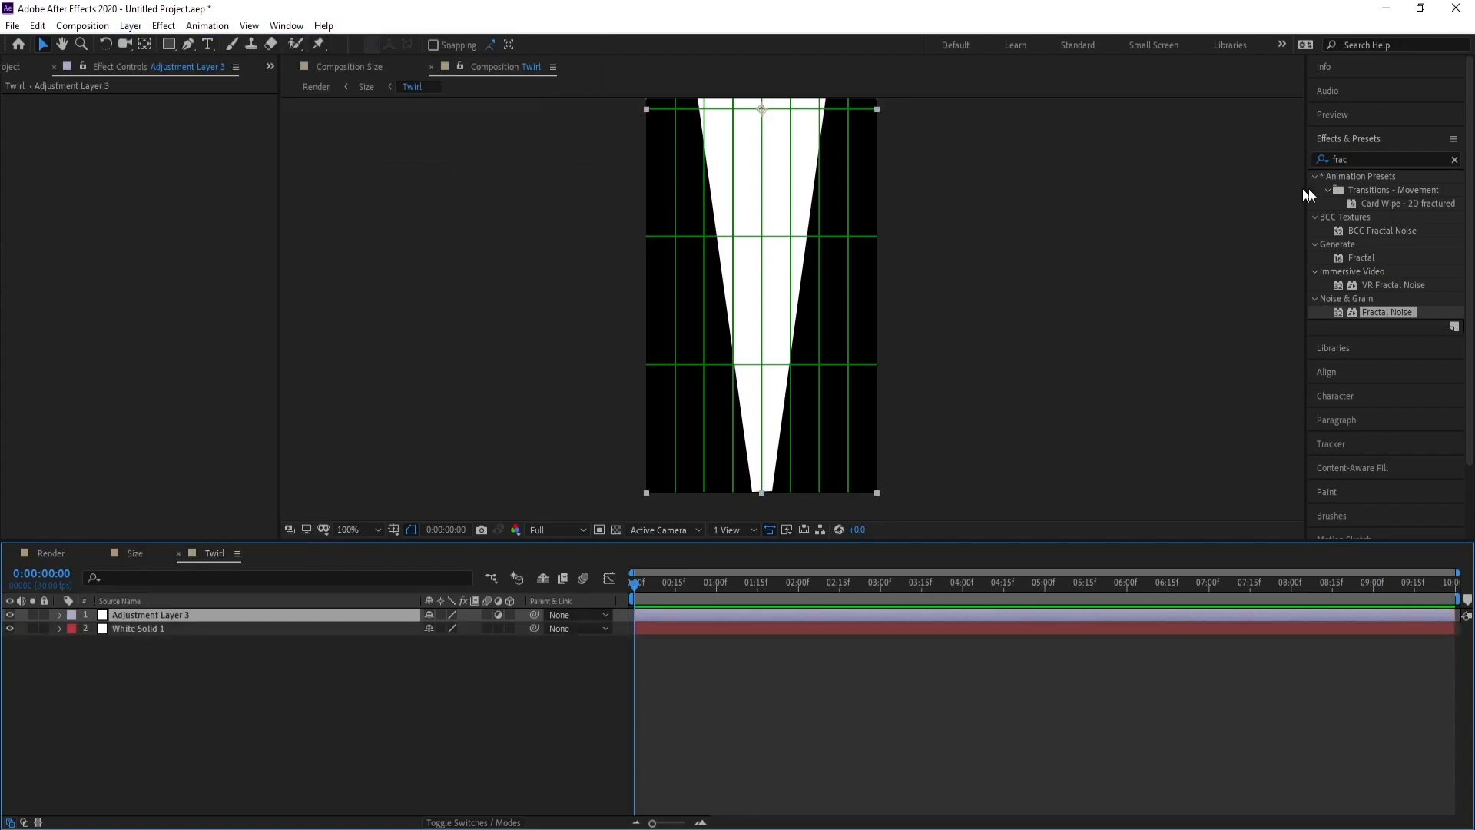
Search the effects for "linear" and apply the Linear Wipe transition to the new adjustment layer
left_click(1373, 159)
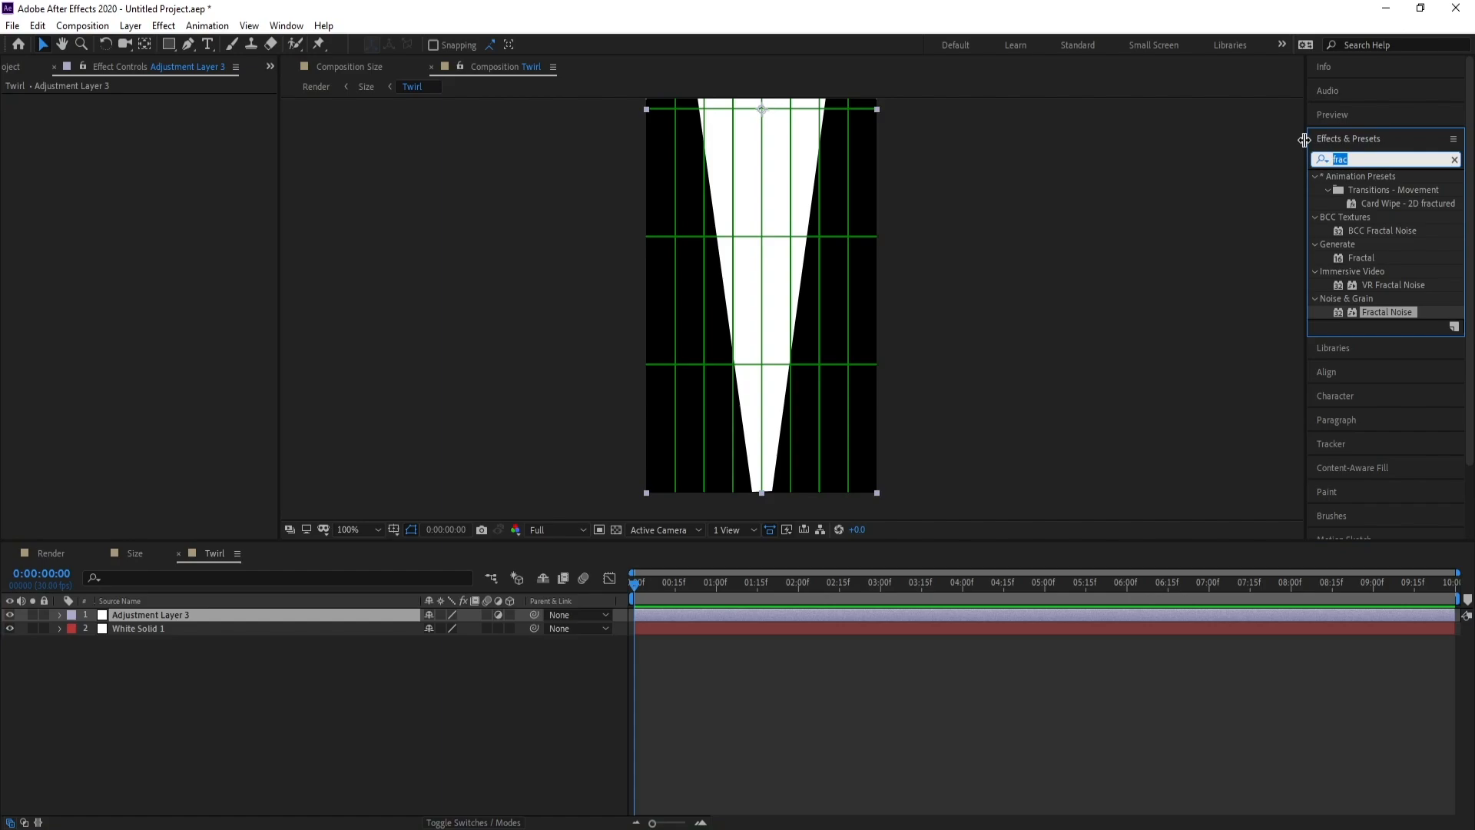
type("linear")
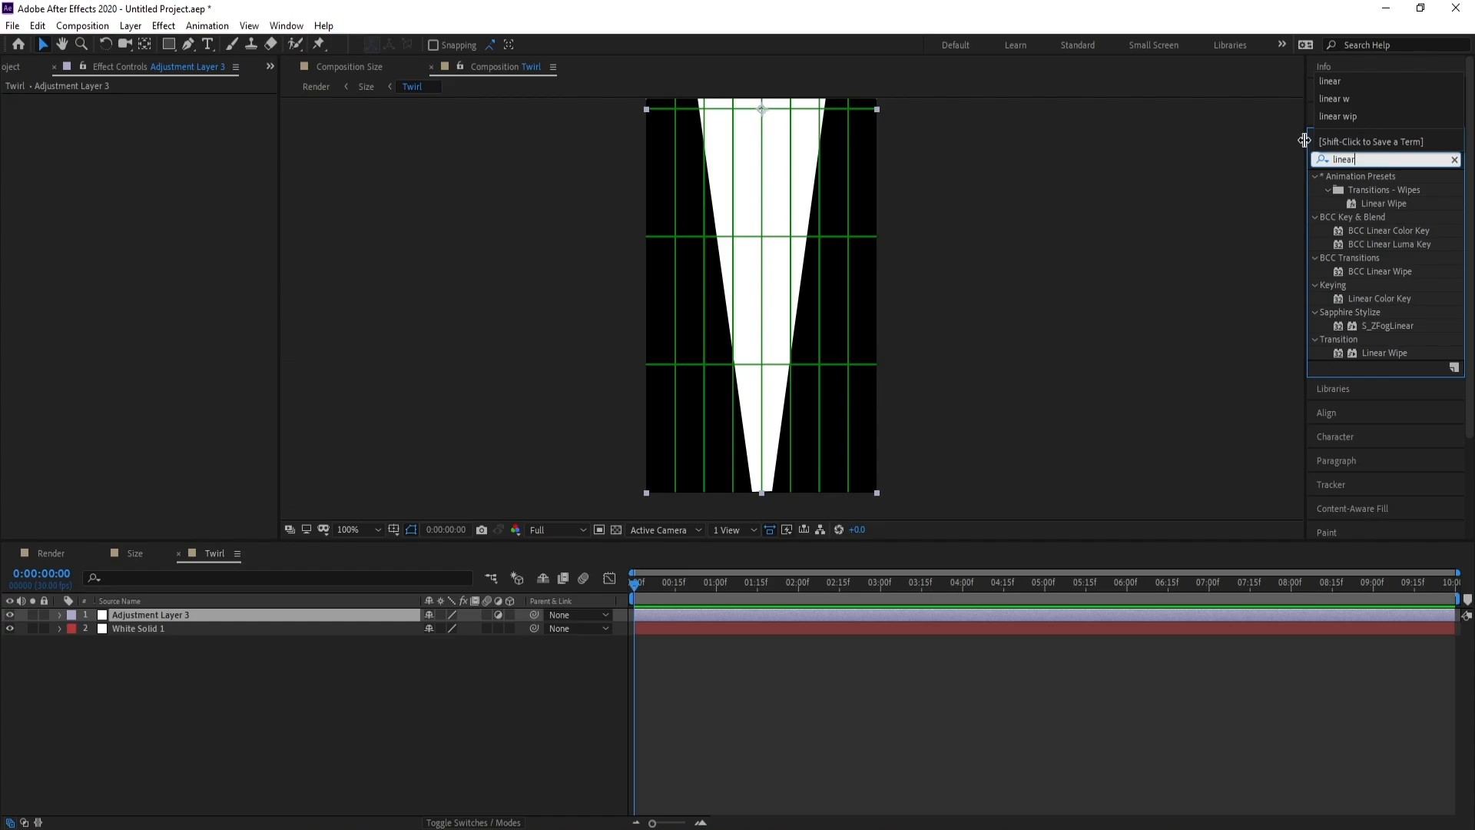
double_click(1381, 351)
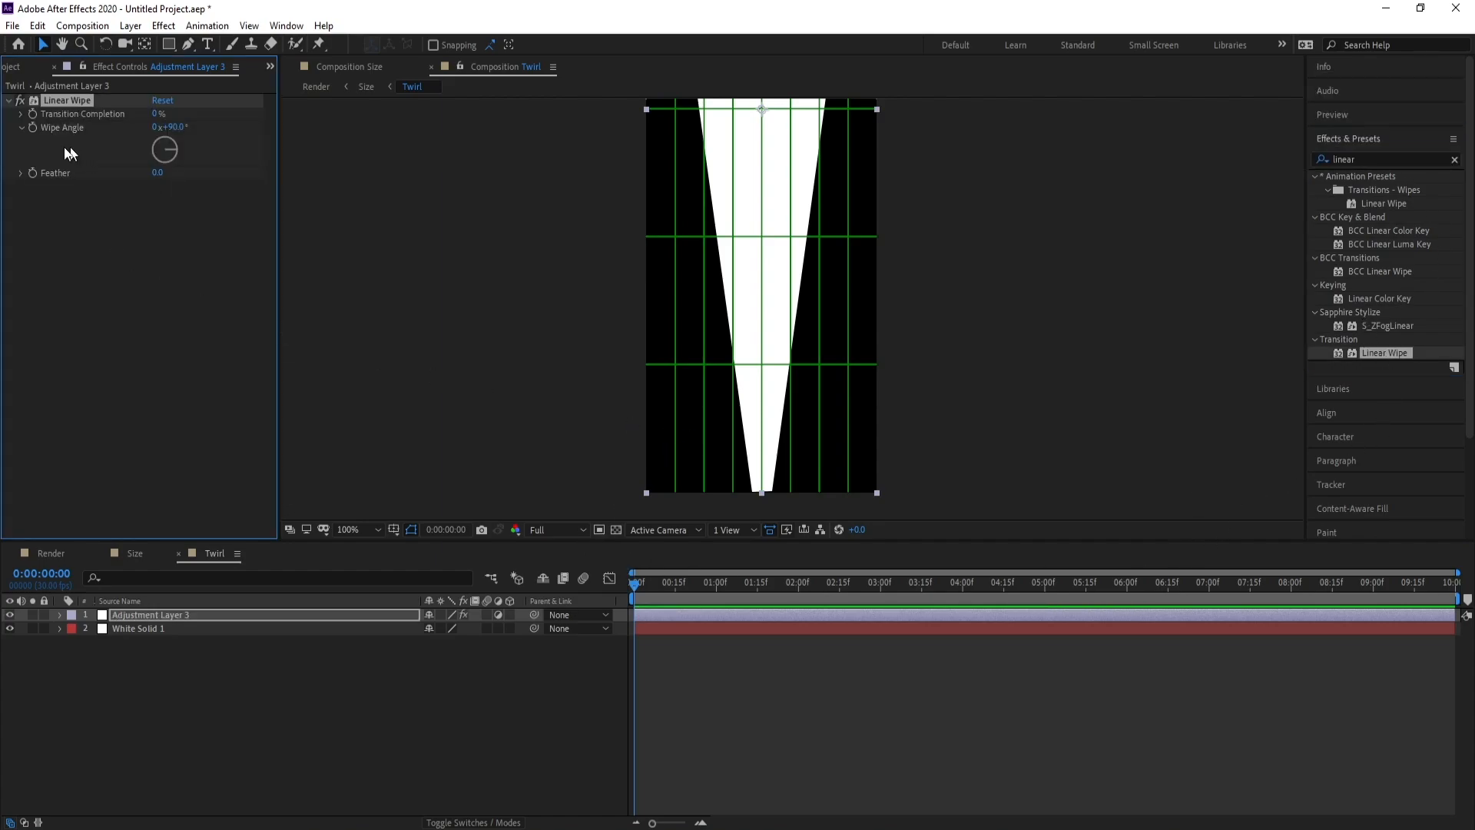
Set the Linear Wipe's Wipe Angle to 0° and keyframe its Transition Completion at 100% on the first frame
left_click(172, 128)
type("0")
key("Return")
left_click(613, 584)
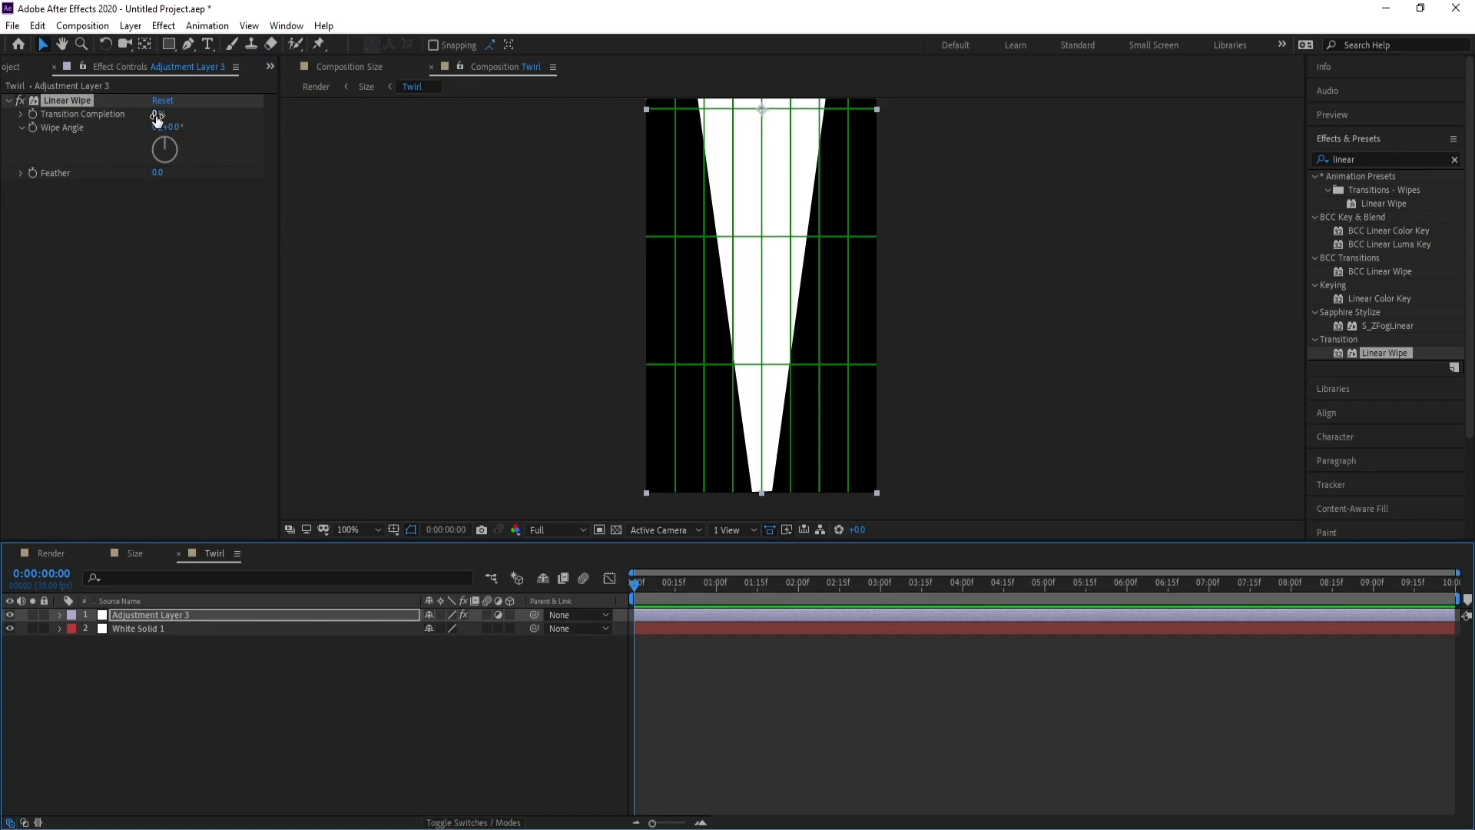
left_click_drag(157, 113, 557, 118)
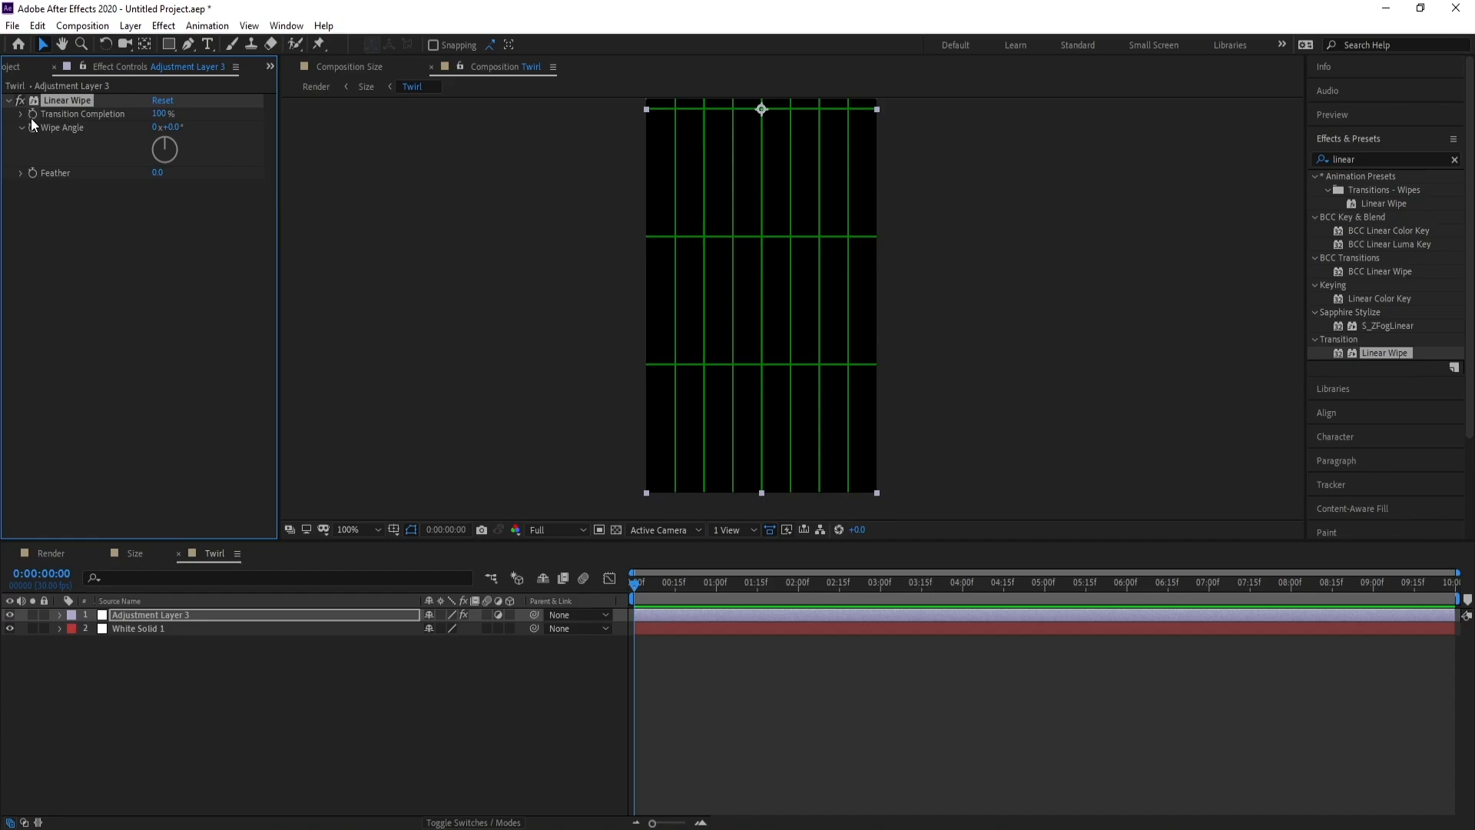
Keyframe the Linear Wipe's Transition Completion at 0% at 3 seconds
left_click(880, 582)
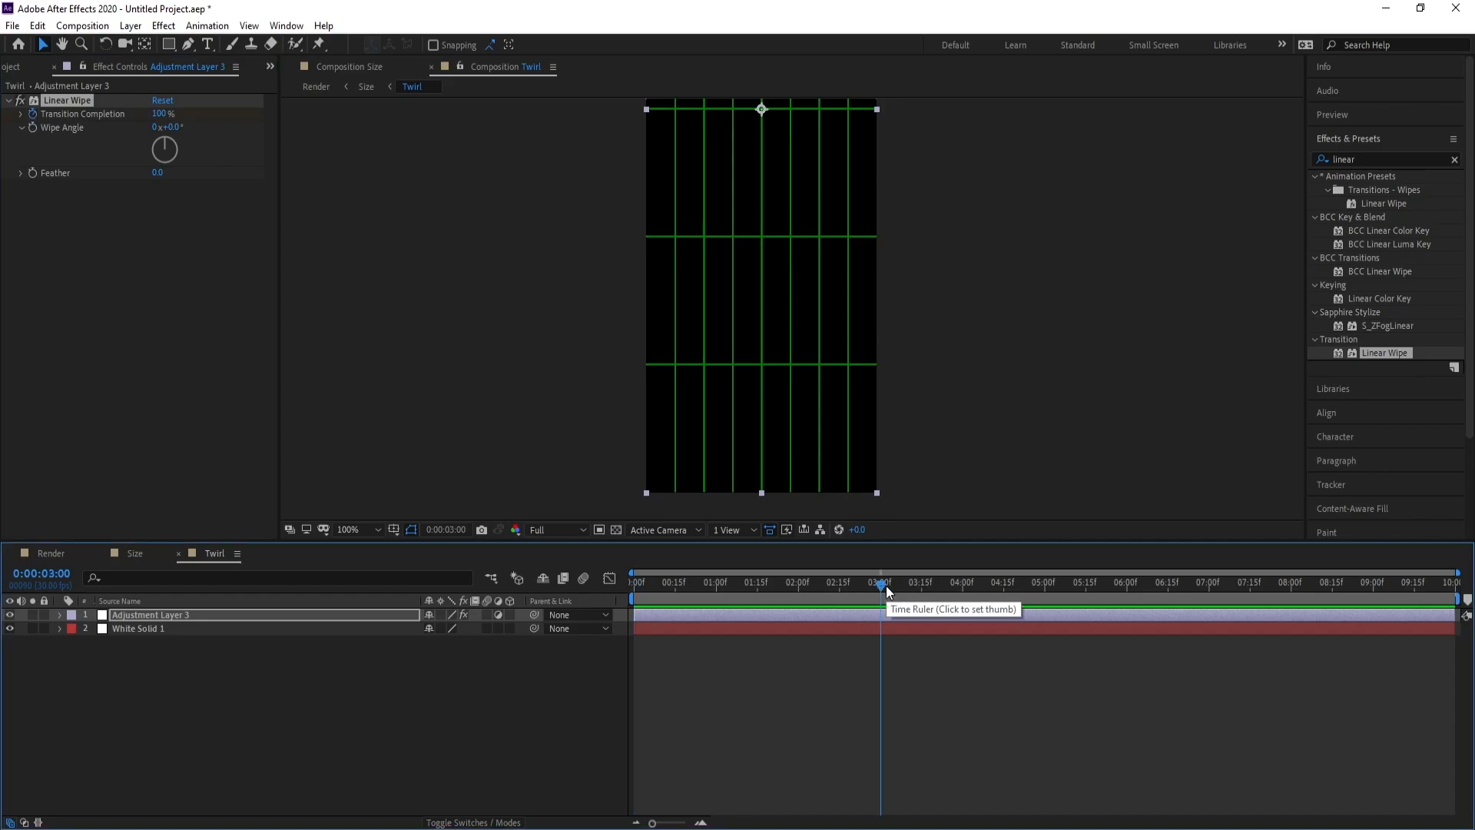
left_click(163, 114)
type("0")
key("Return")
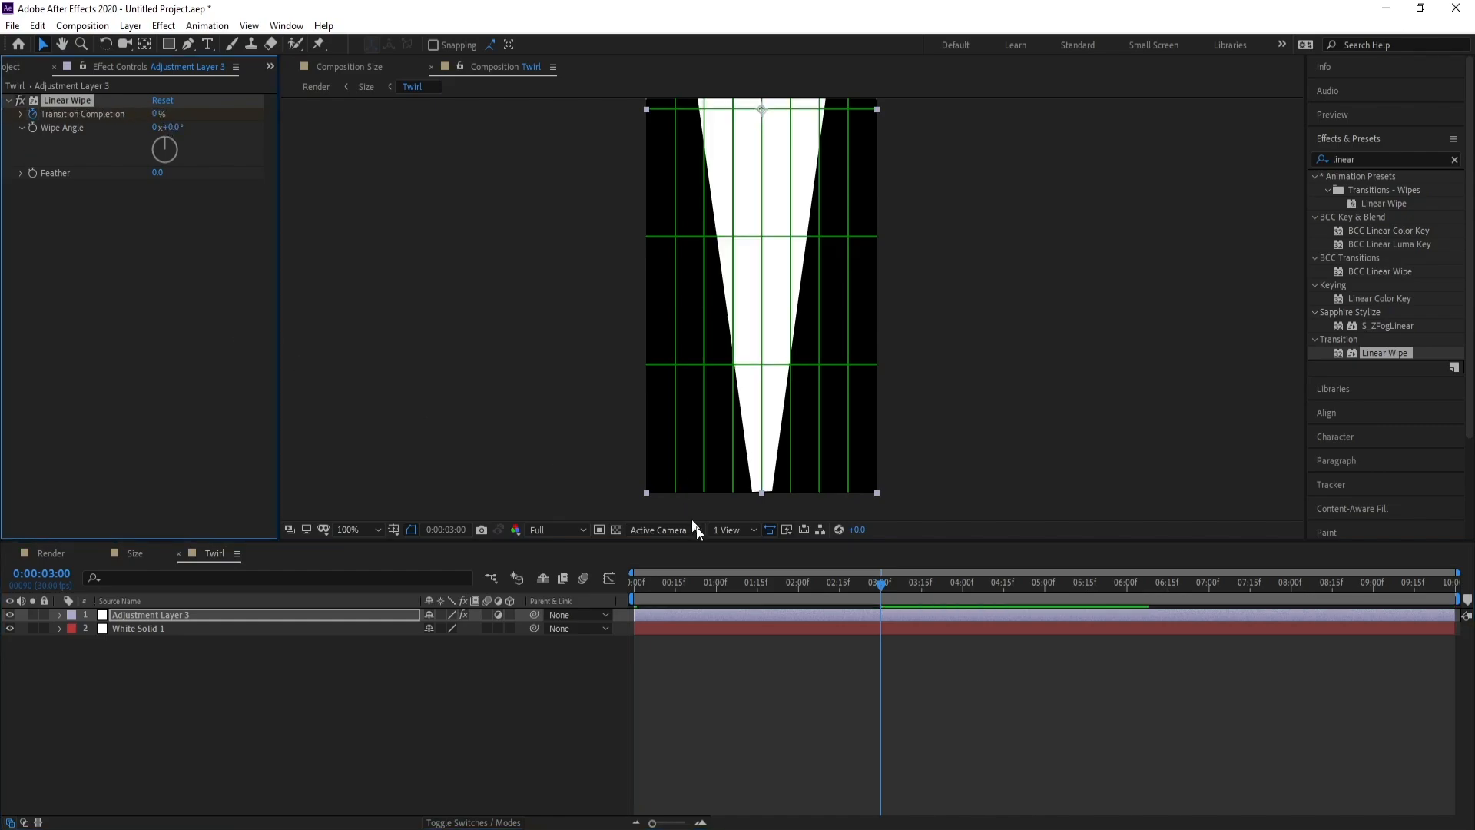
Hide the grid overlay in the Twirl composition and scrub through the wipe animation
mouse_move(725, 583)
left_mouse_down()
mouse_move(684, 584)
mouse_move(810, 584)
mouse_move(706, 584)
left_mouse_up()
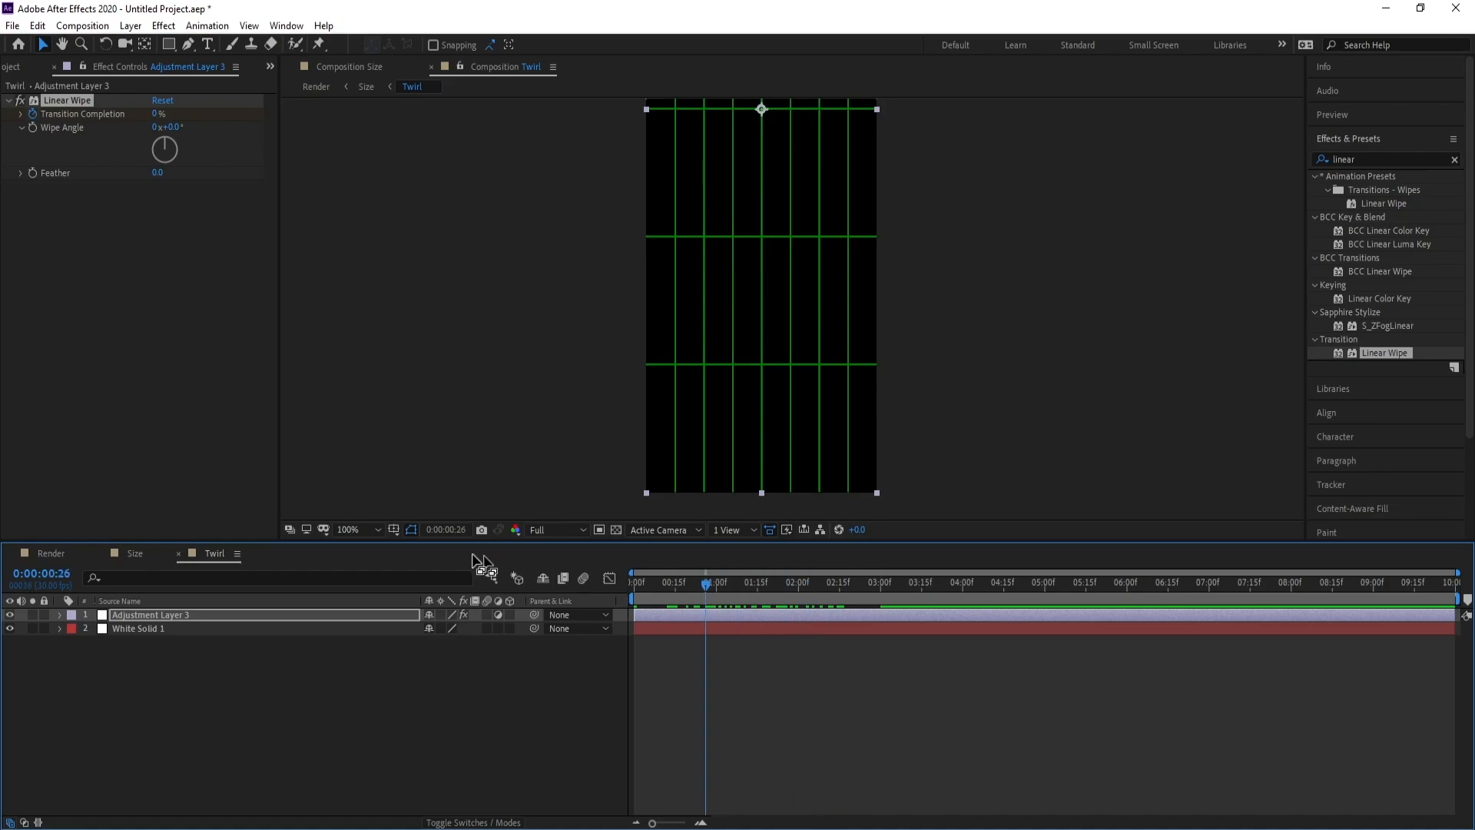
left_click(393, 529)
left_click(434, 563)
left_click(719, 584)
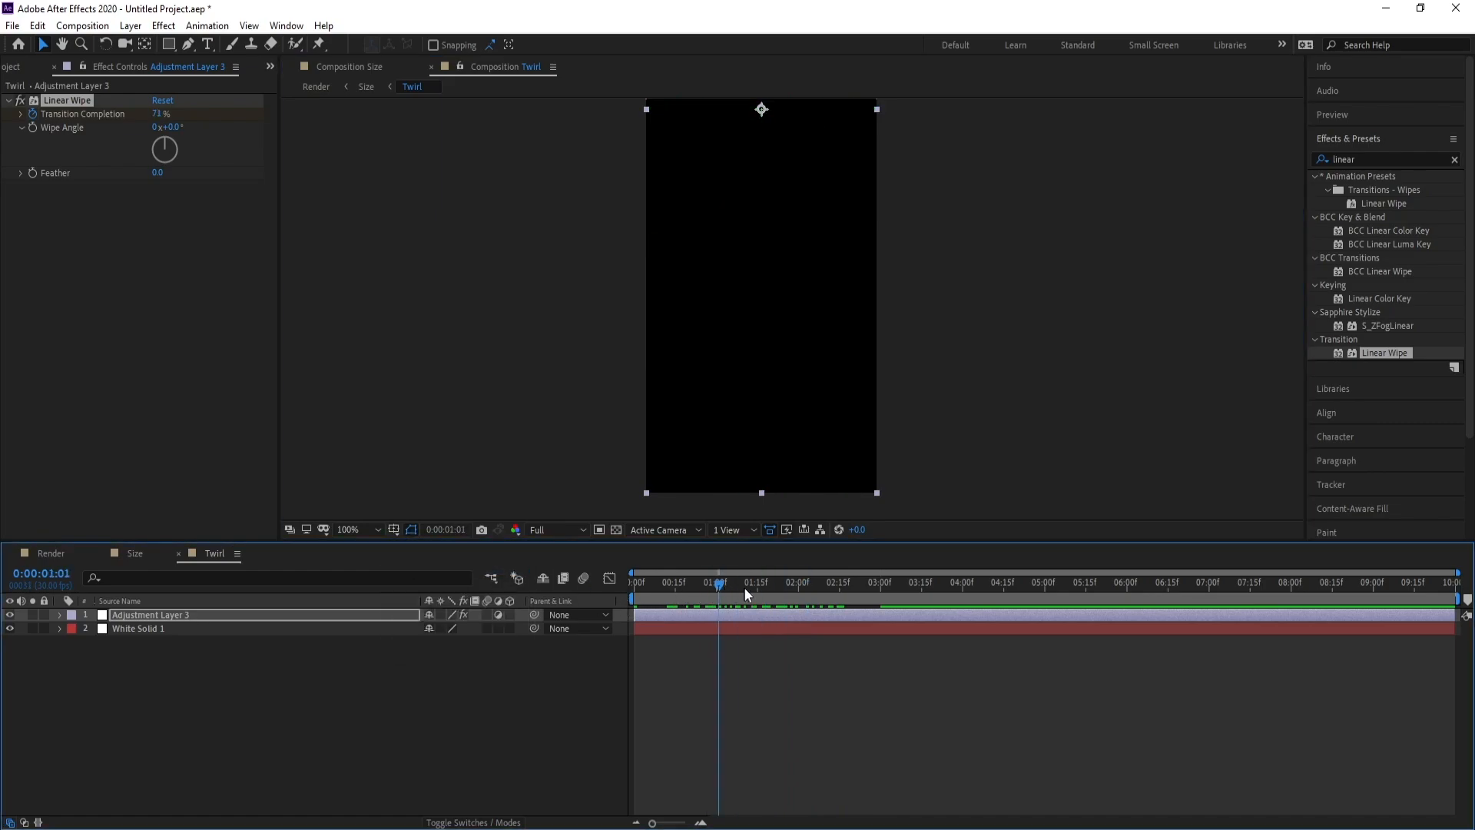
left_click_drag(743, 588, 520, 586)
Preview the particle spiral's reveal in the Render composition up to about 3 seconds
left_click(48, 553)
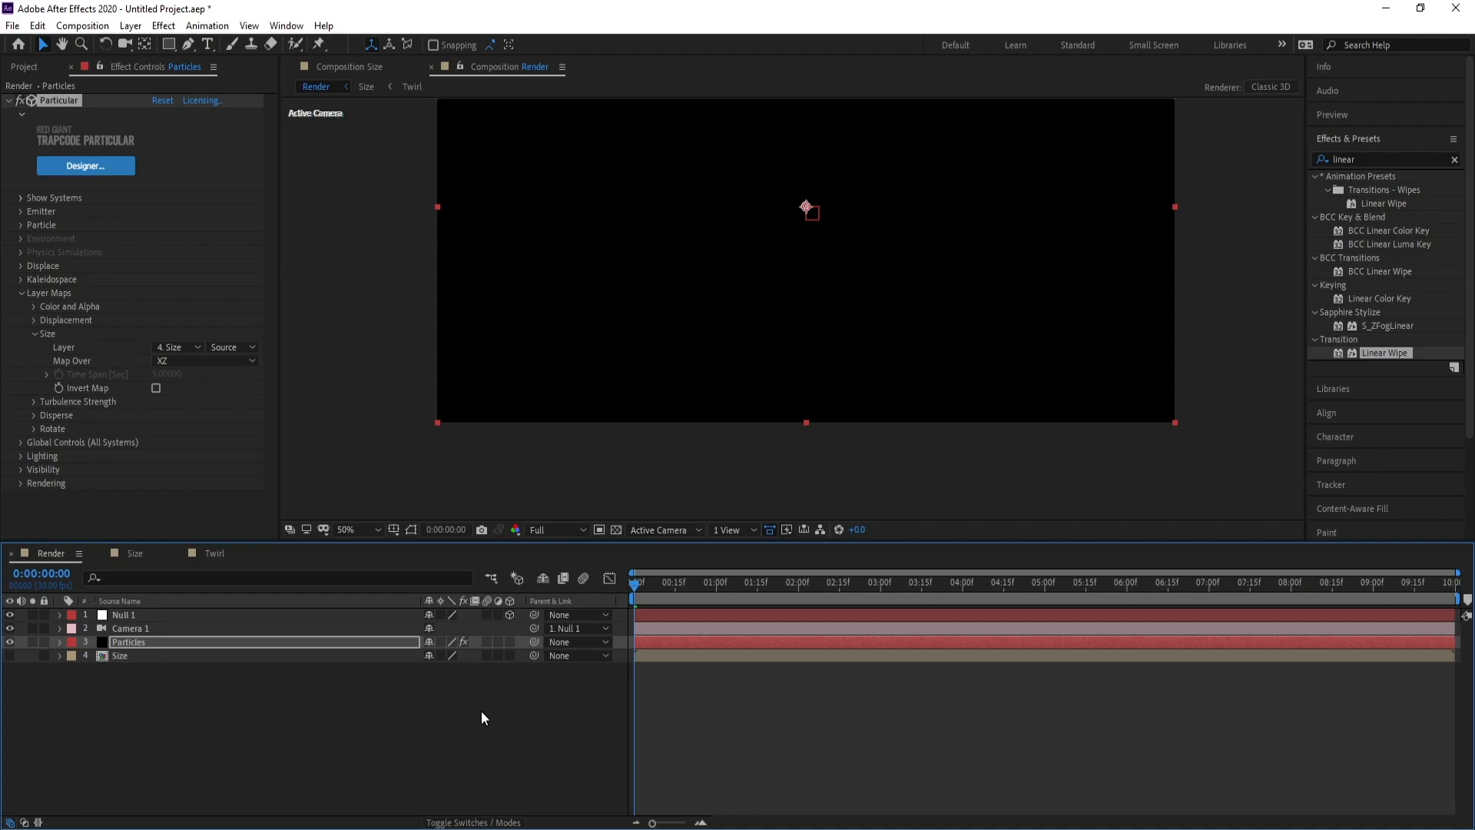
key("space")
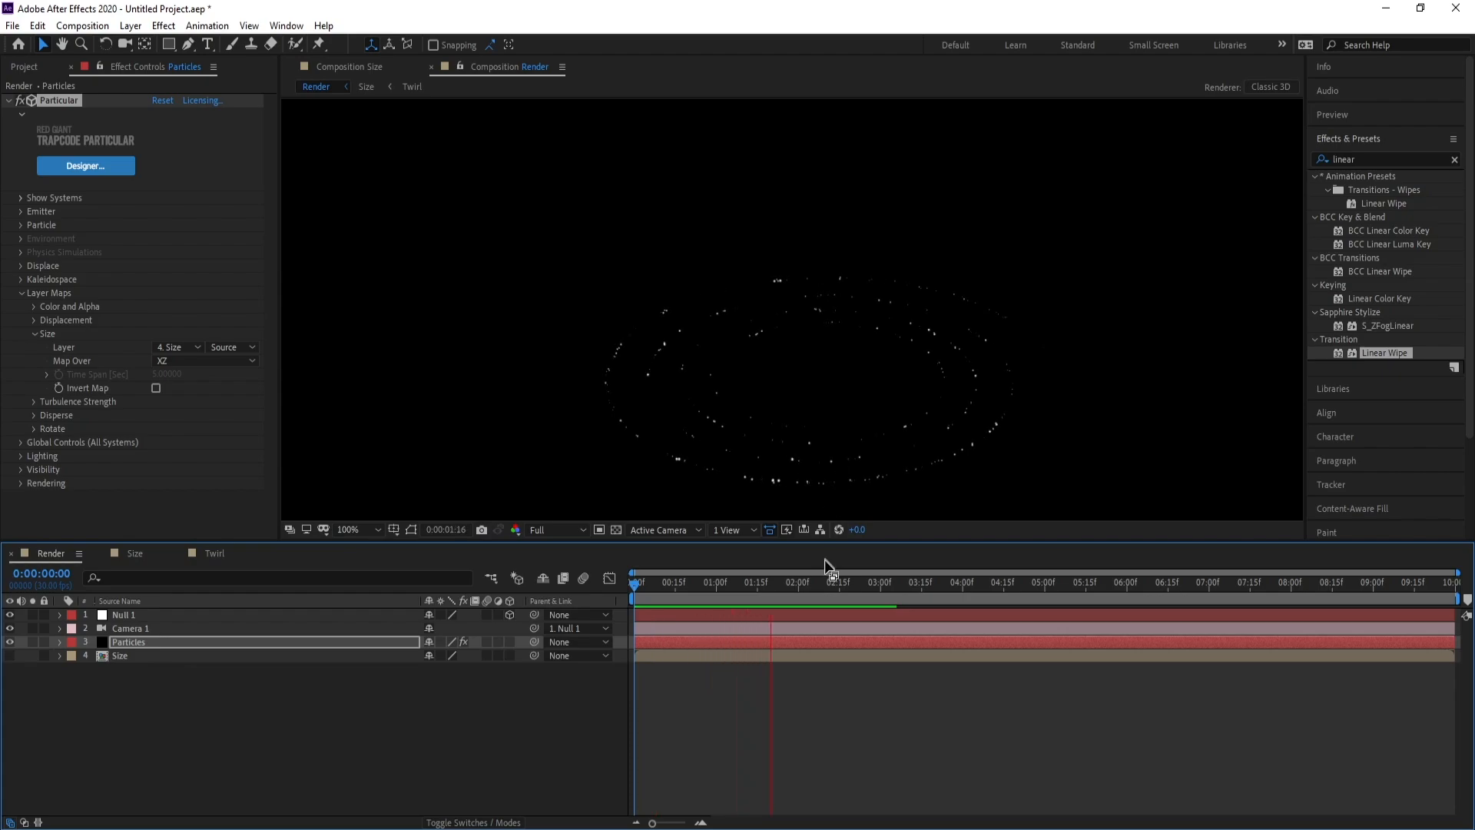
left_click(897, 599)
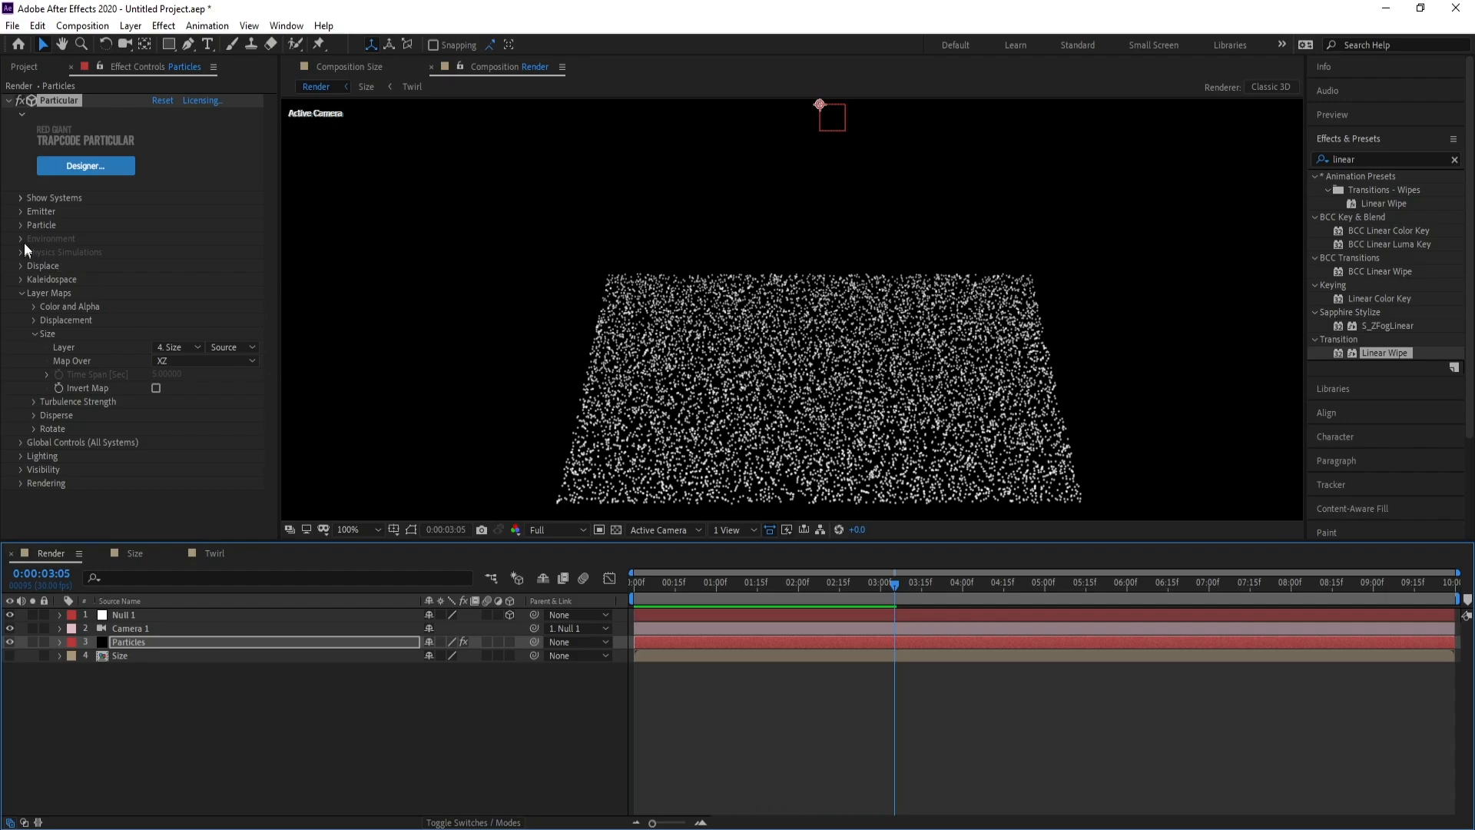
Set Particular's Emitter Size Y to 11 and check the particle spiral around 3 seconds
left_click(22, 211)
scroll(44, 210, "down", 2)
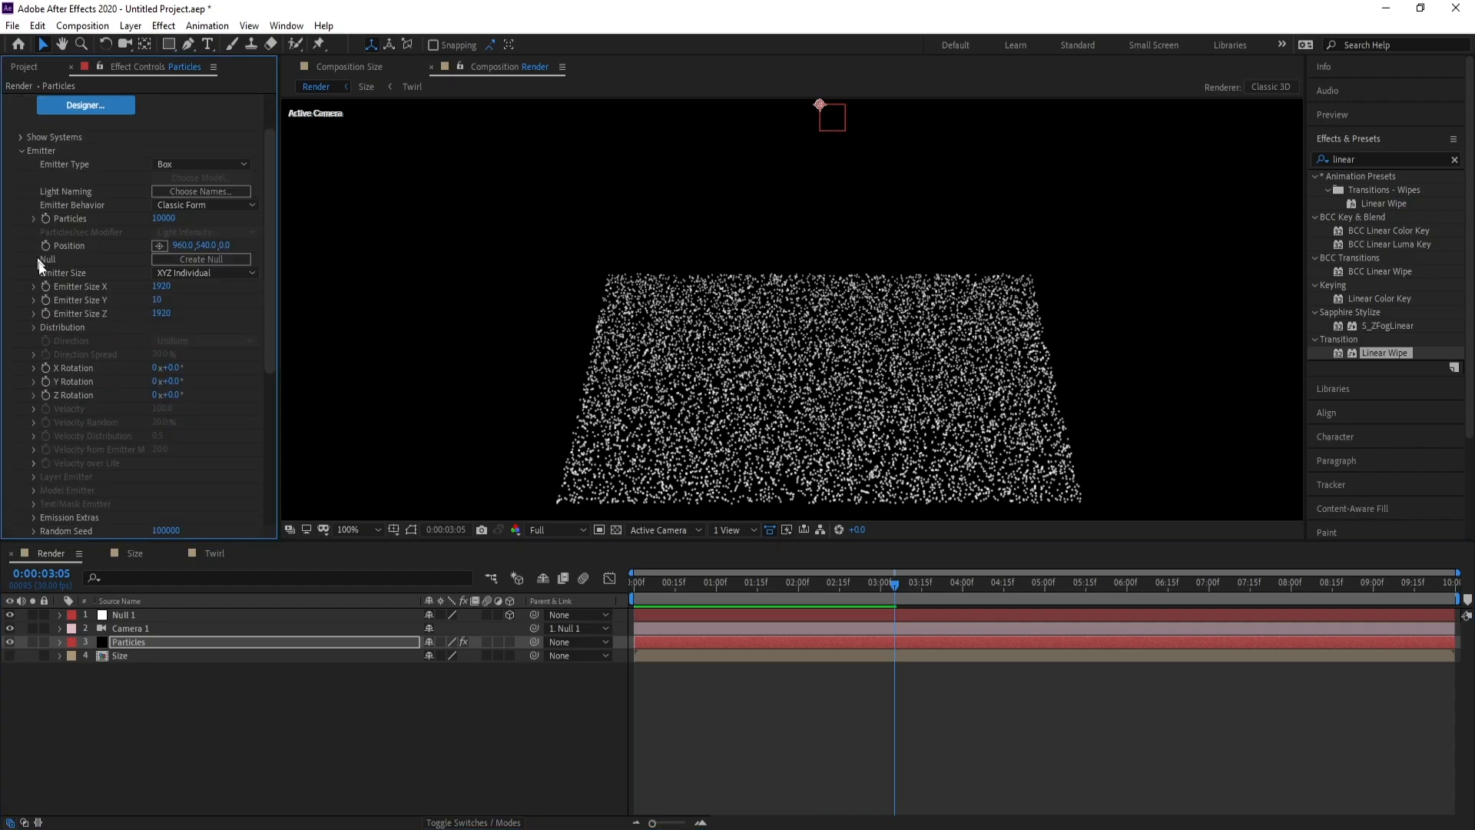
left_click(158, 301)
type("11")
key("Return")
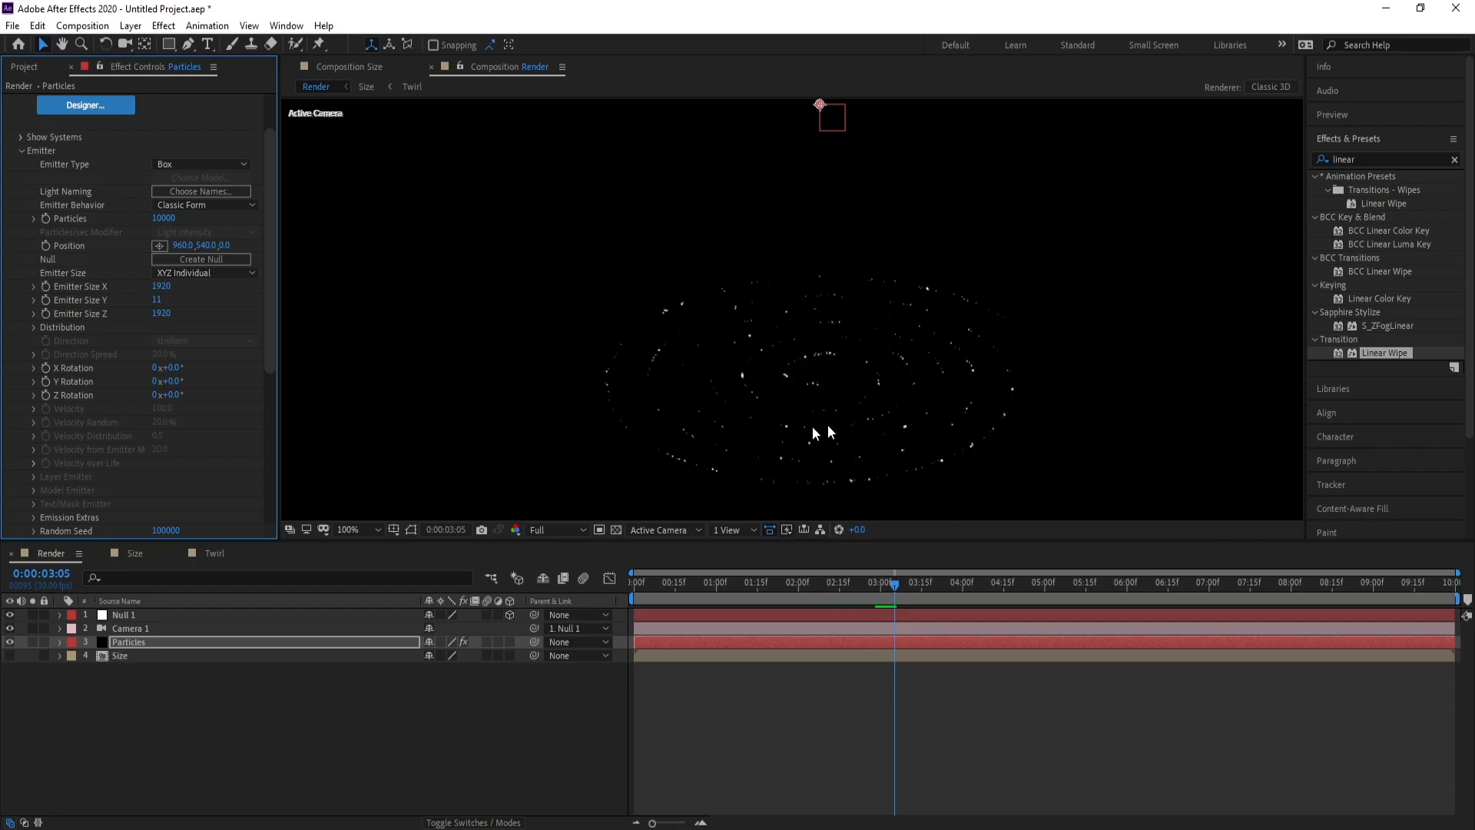
left_click_drag(888, 588, 870, 588)
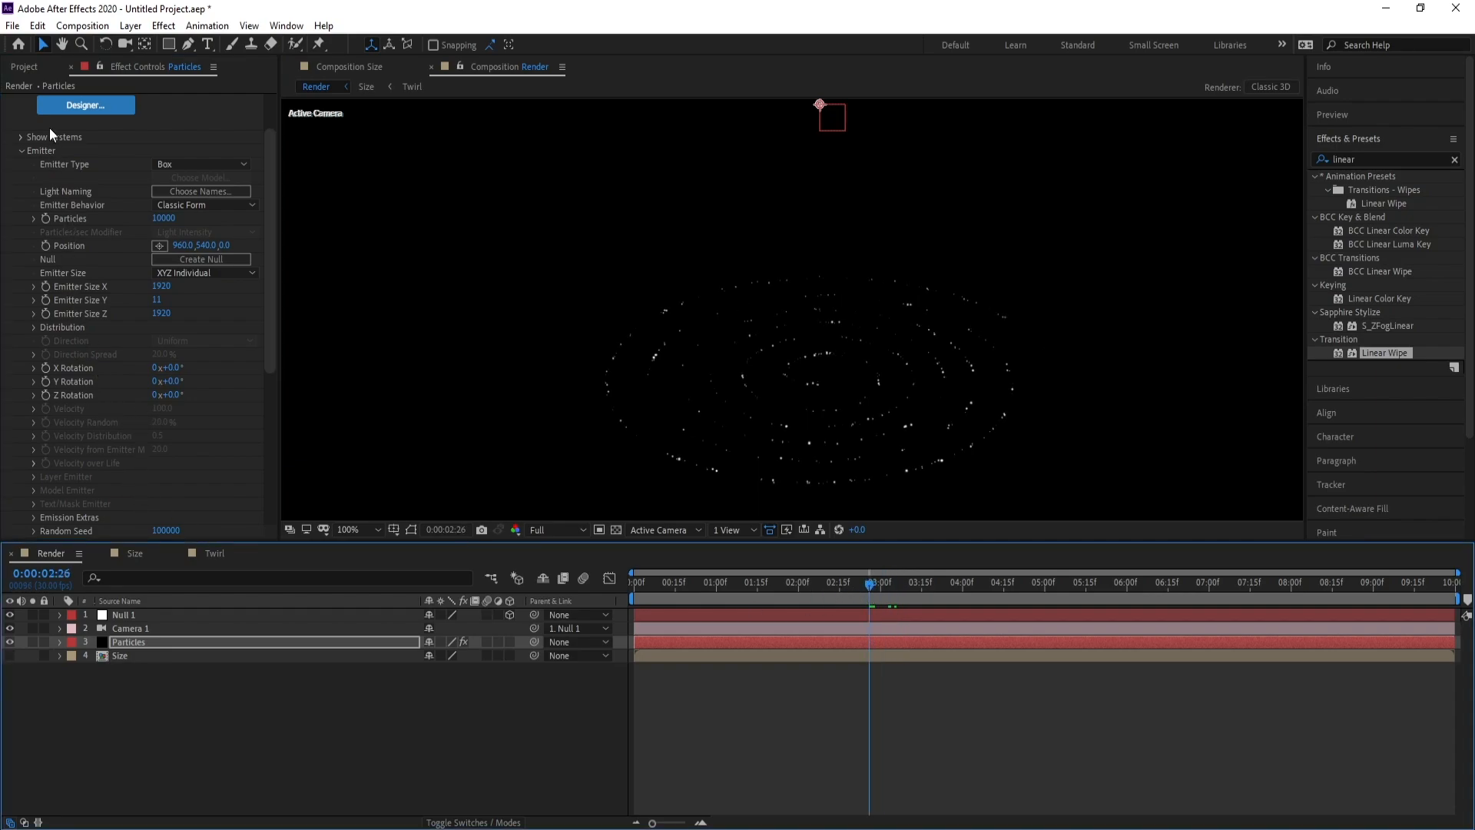
Raise the emitter's Particles count to 100000
left_click(165, 218)
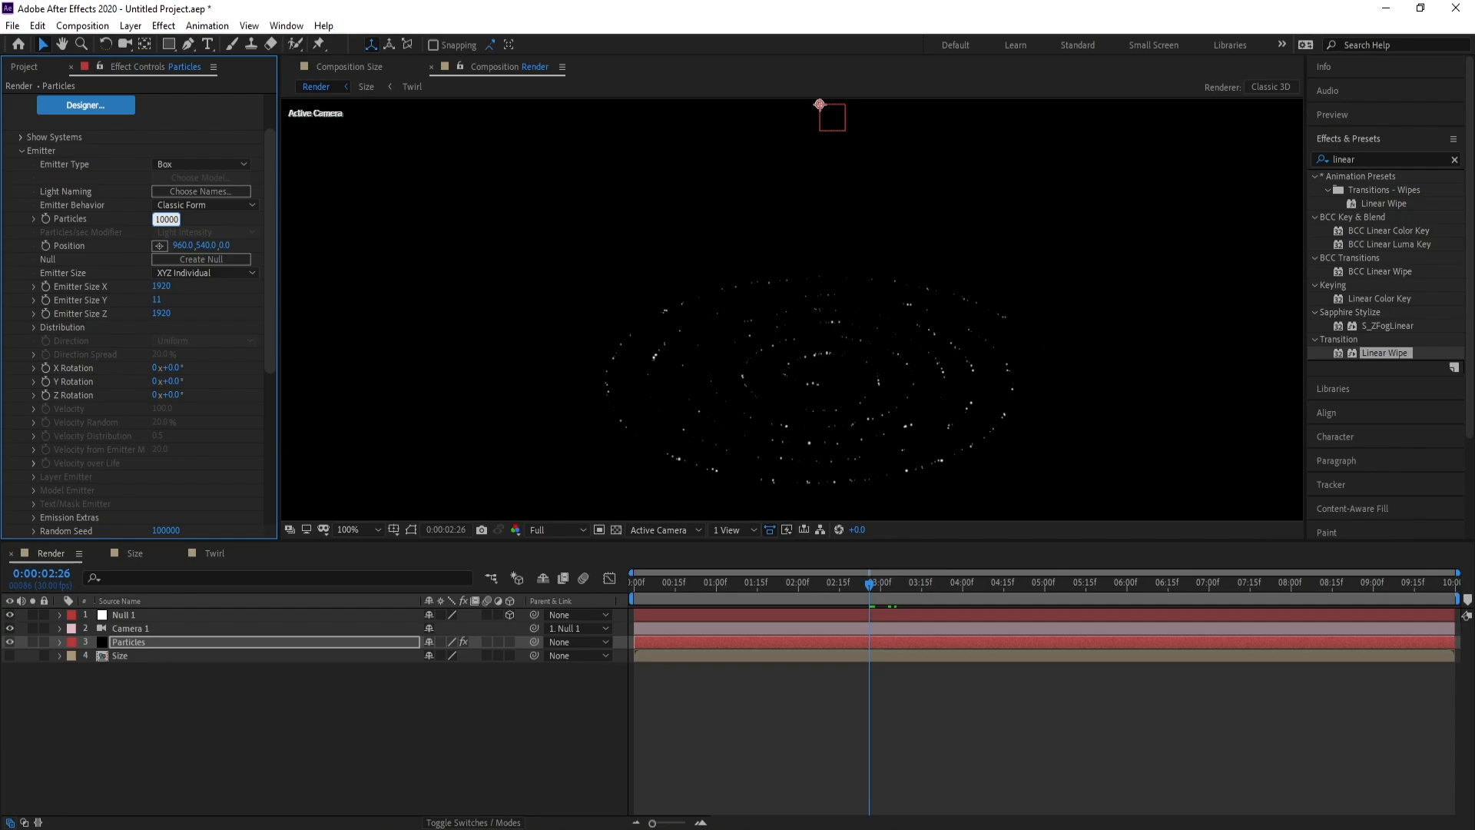
type("0")
key("Return")
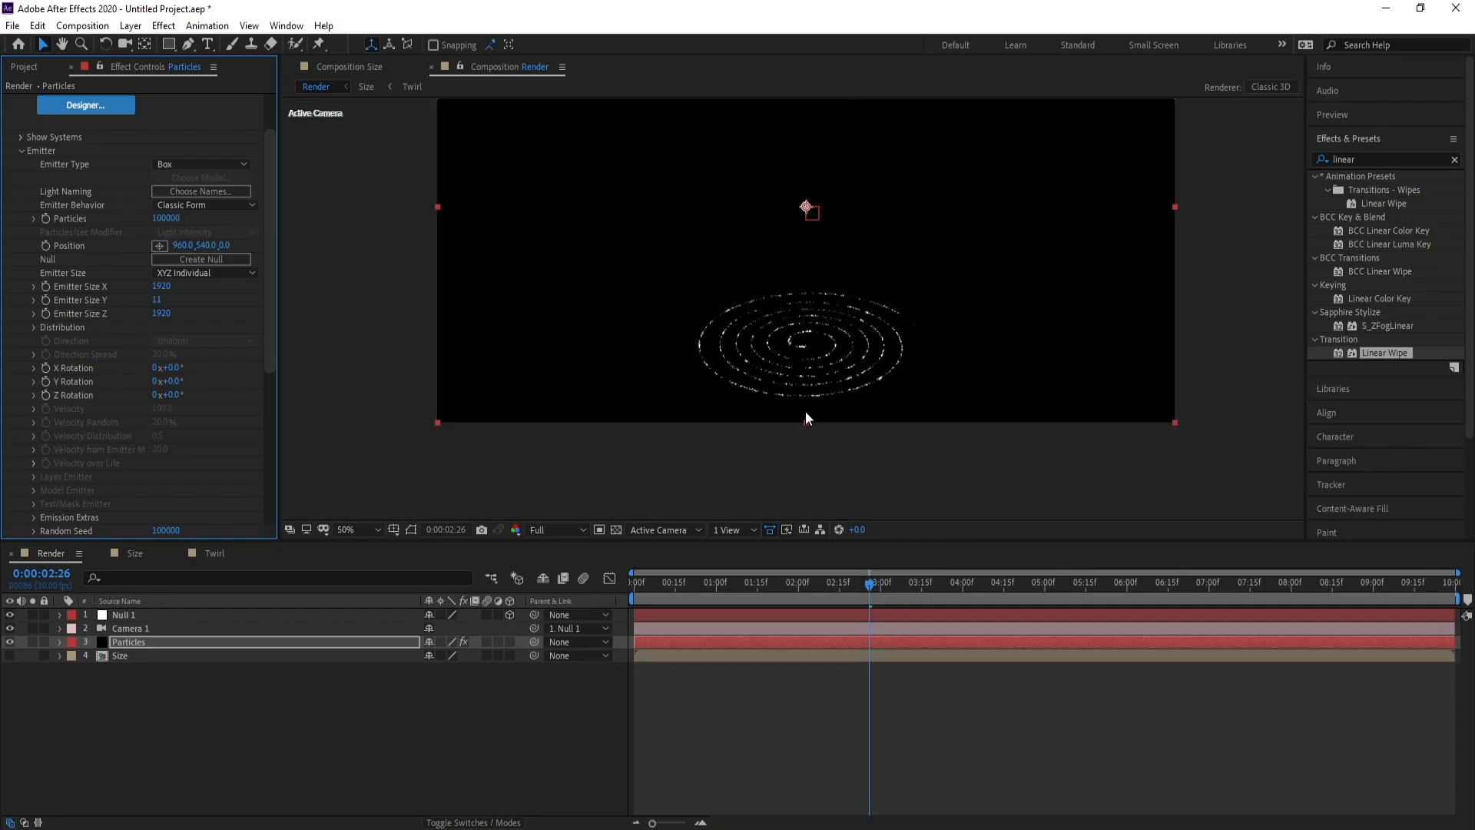
left_click(813, 352)
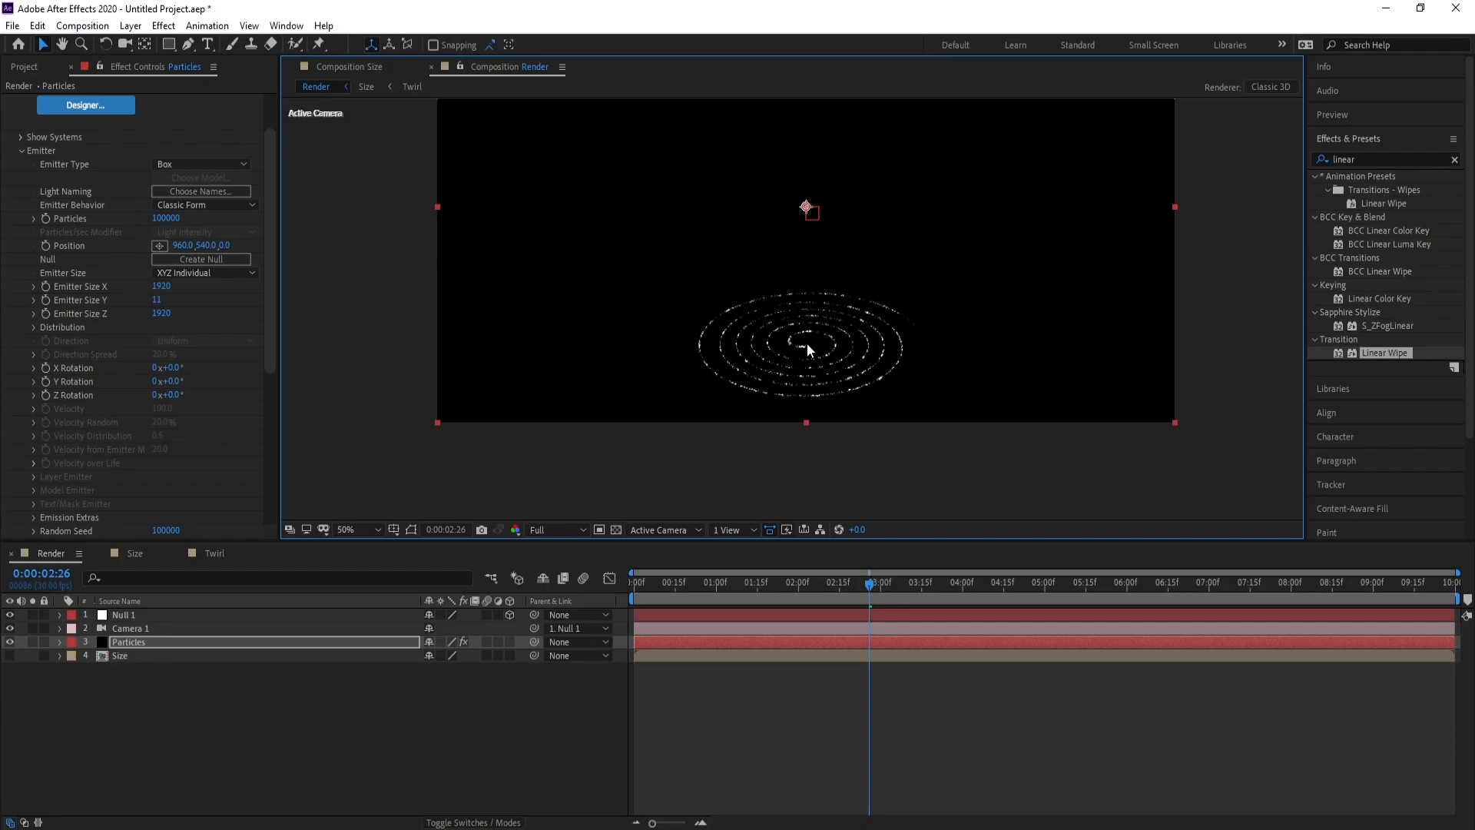
left_click(82, 26)
left_click(108, 44)
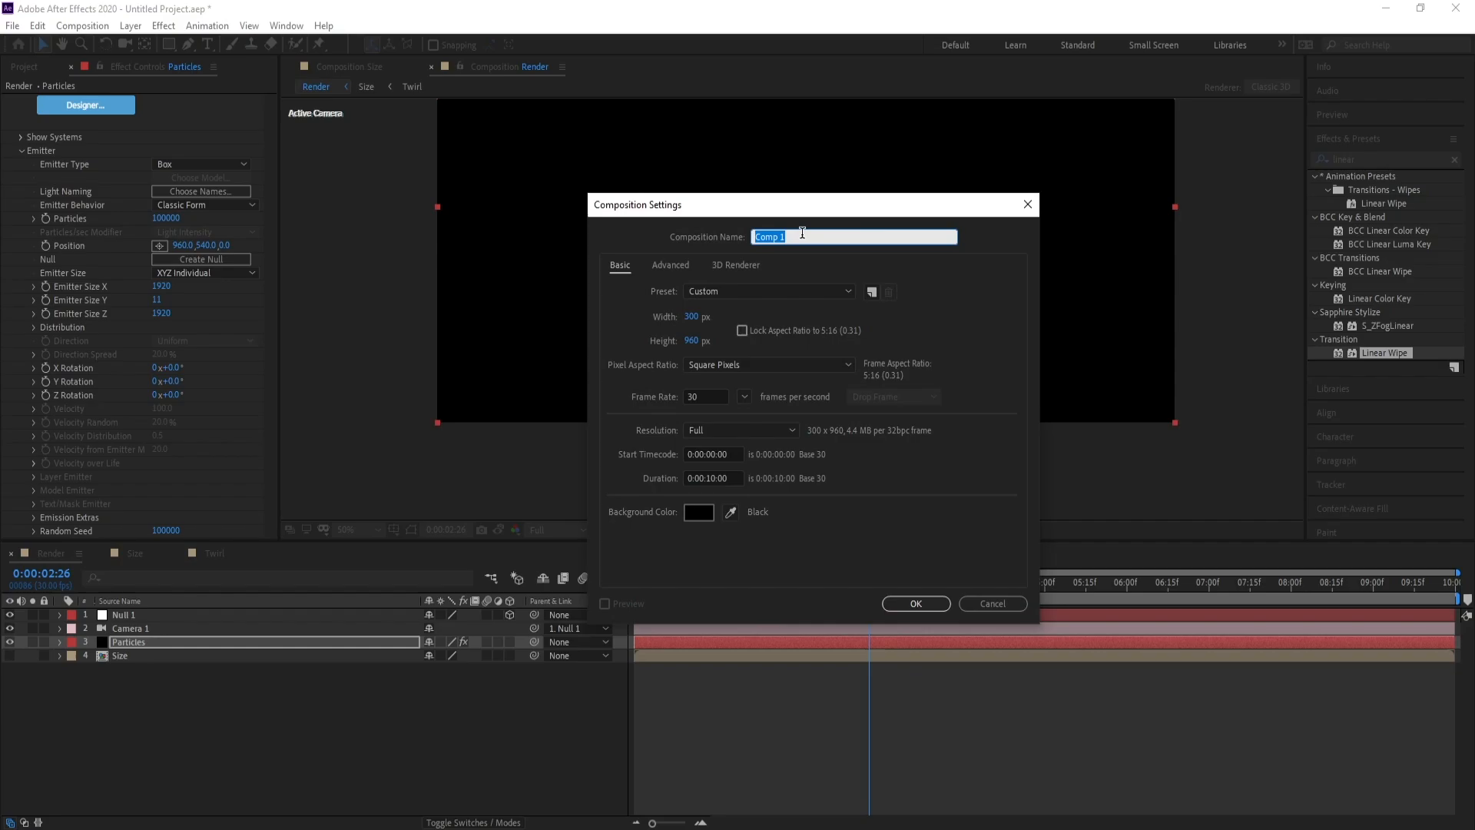
left_click(977, 598)
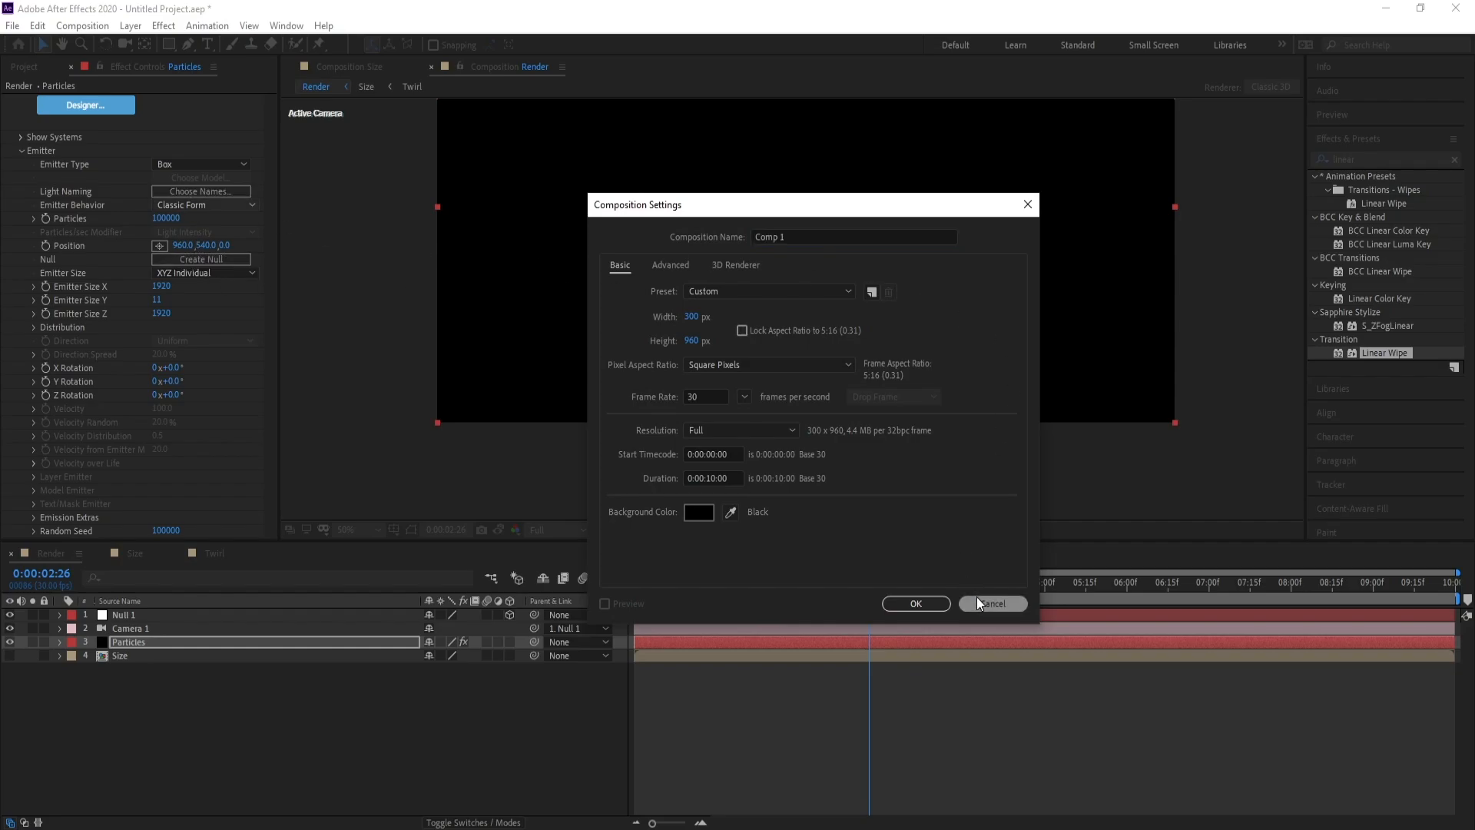
left_click(963, 602)
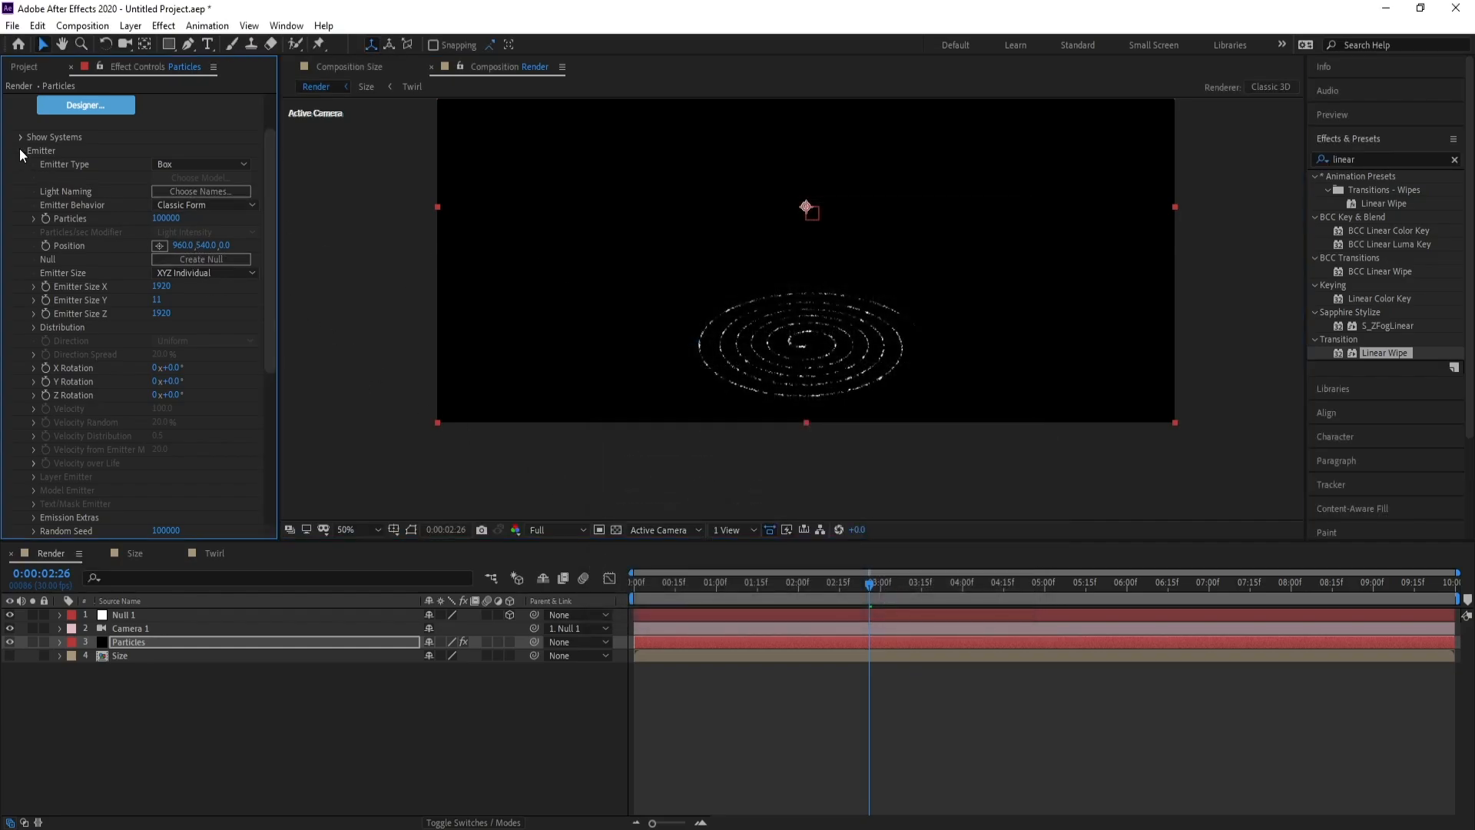
Create a new composition named Displacement with a width and height of 1920 px
left_click(20, 150)
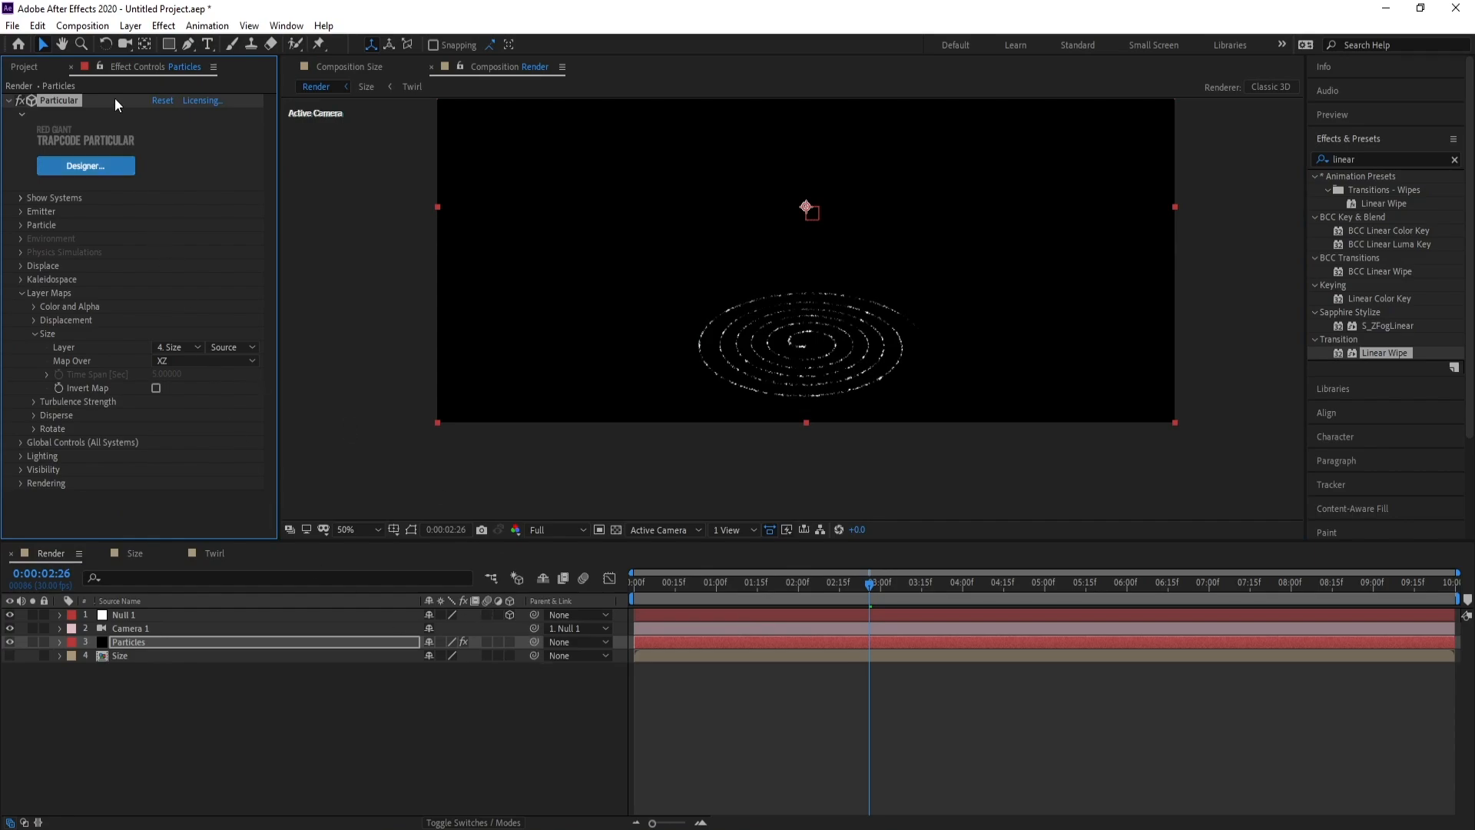
left_click(83, 26)
left_click(113, 46)
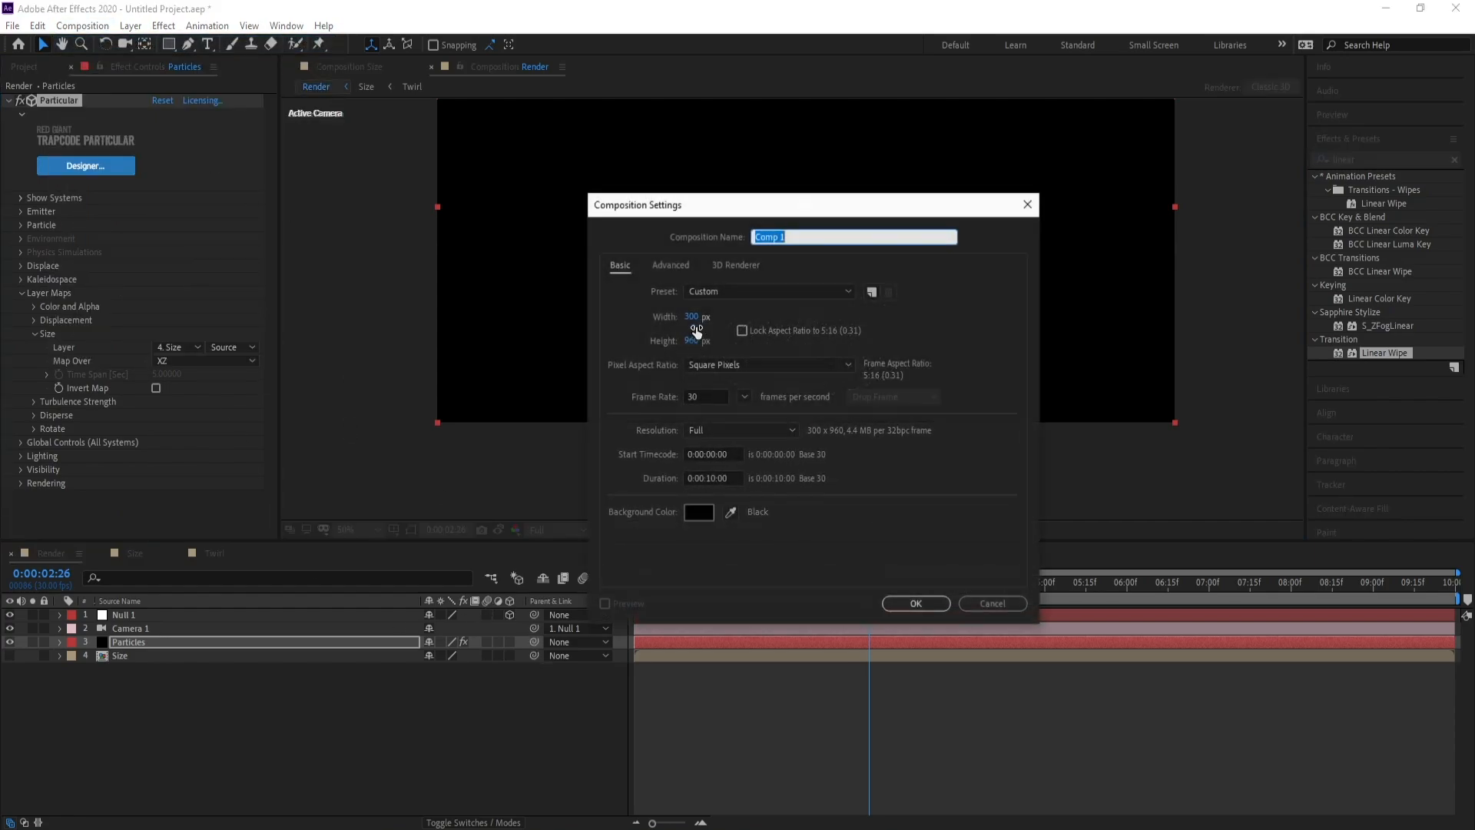
left_click(830, 233)
left_click_drag(830, 233, 778, 229)
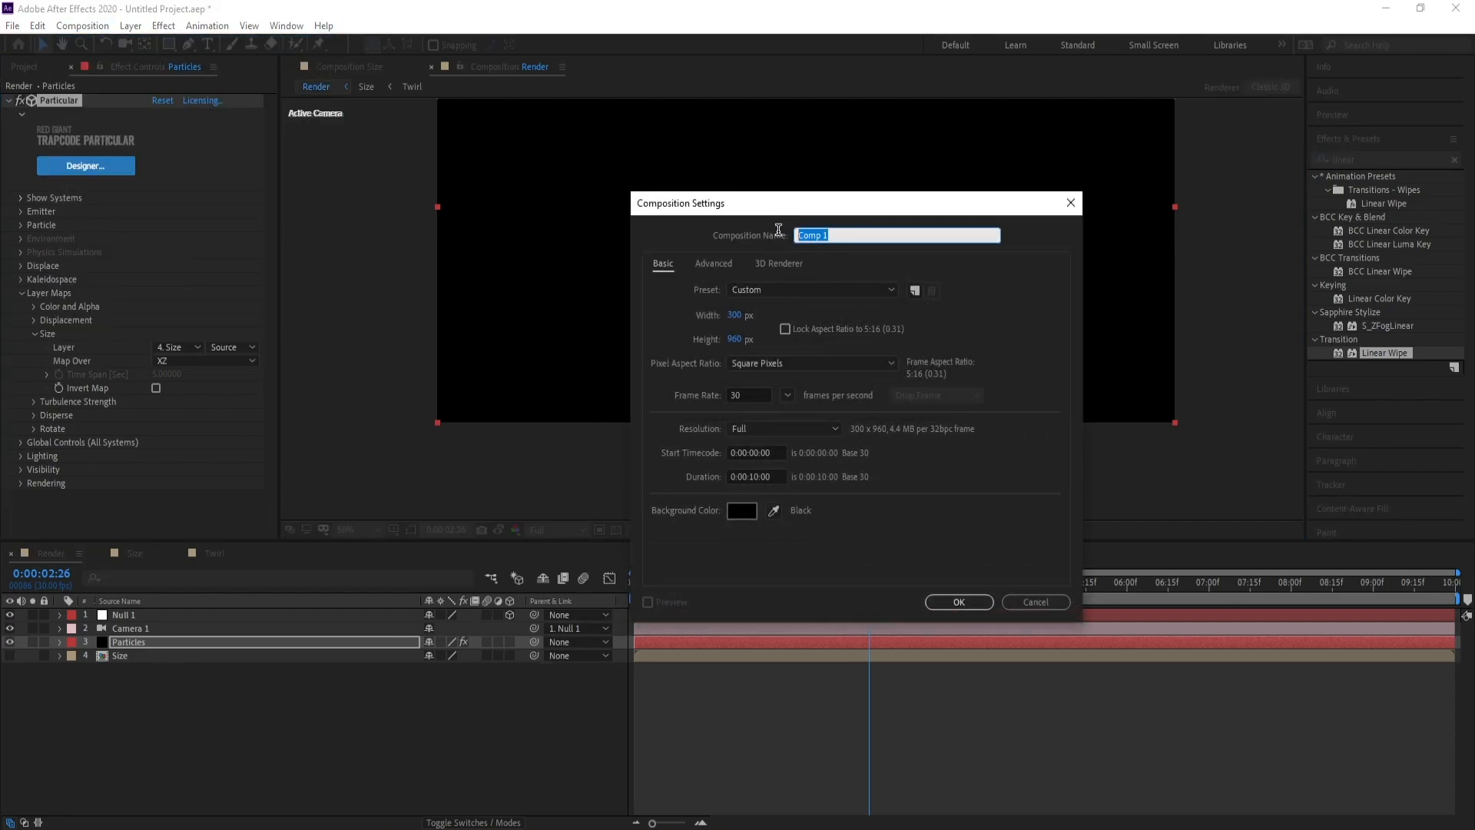
type("Displacement")
left_click(736, 317)
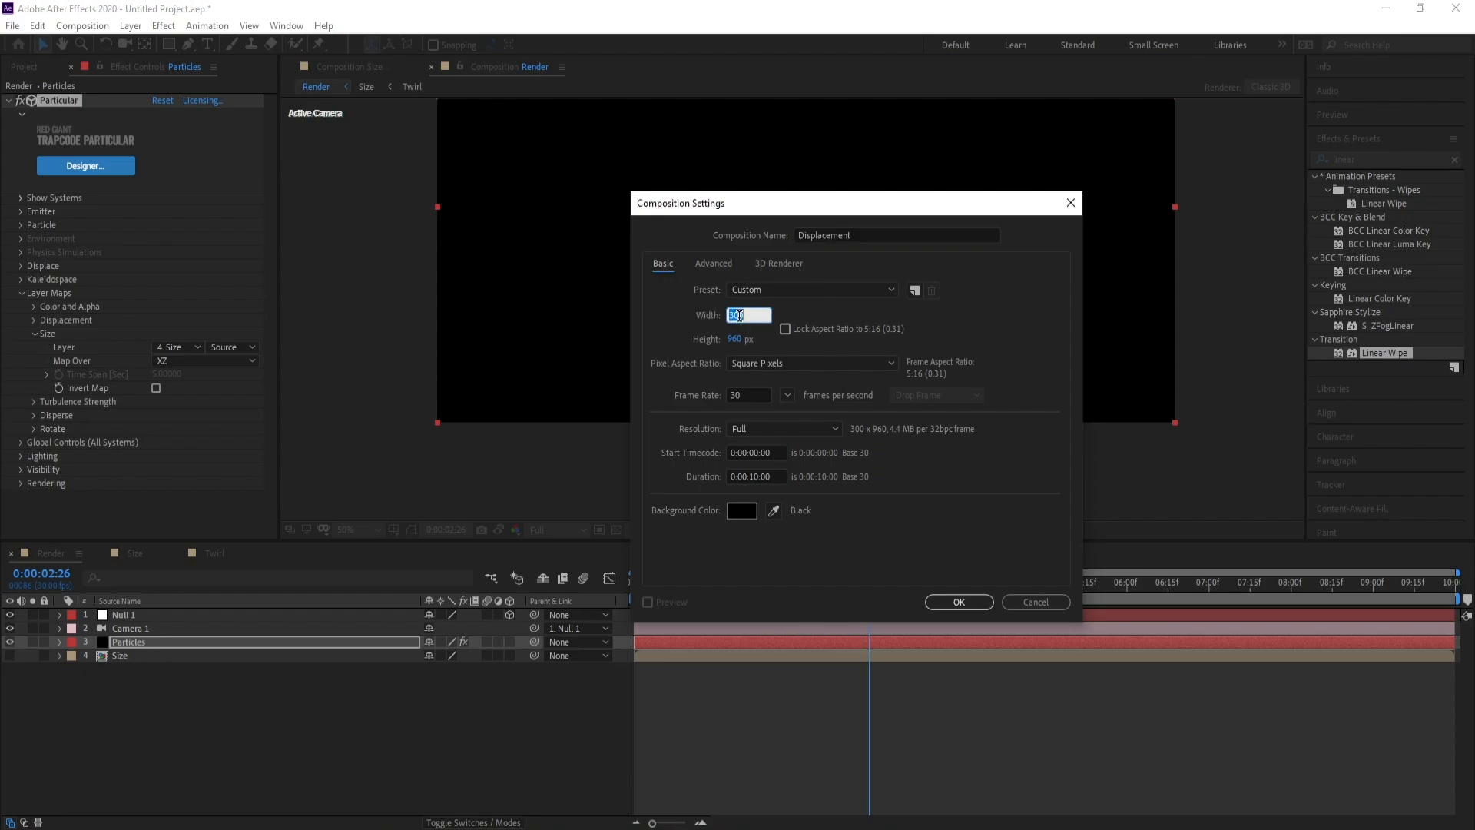
type("1920")
left_click(739, 340)
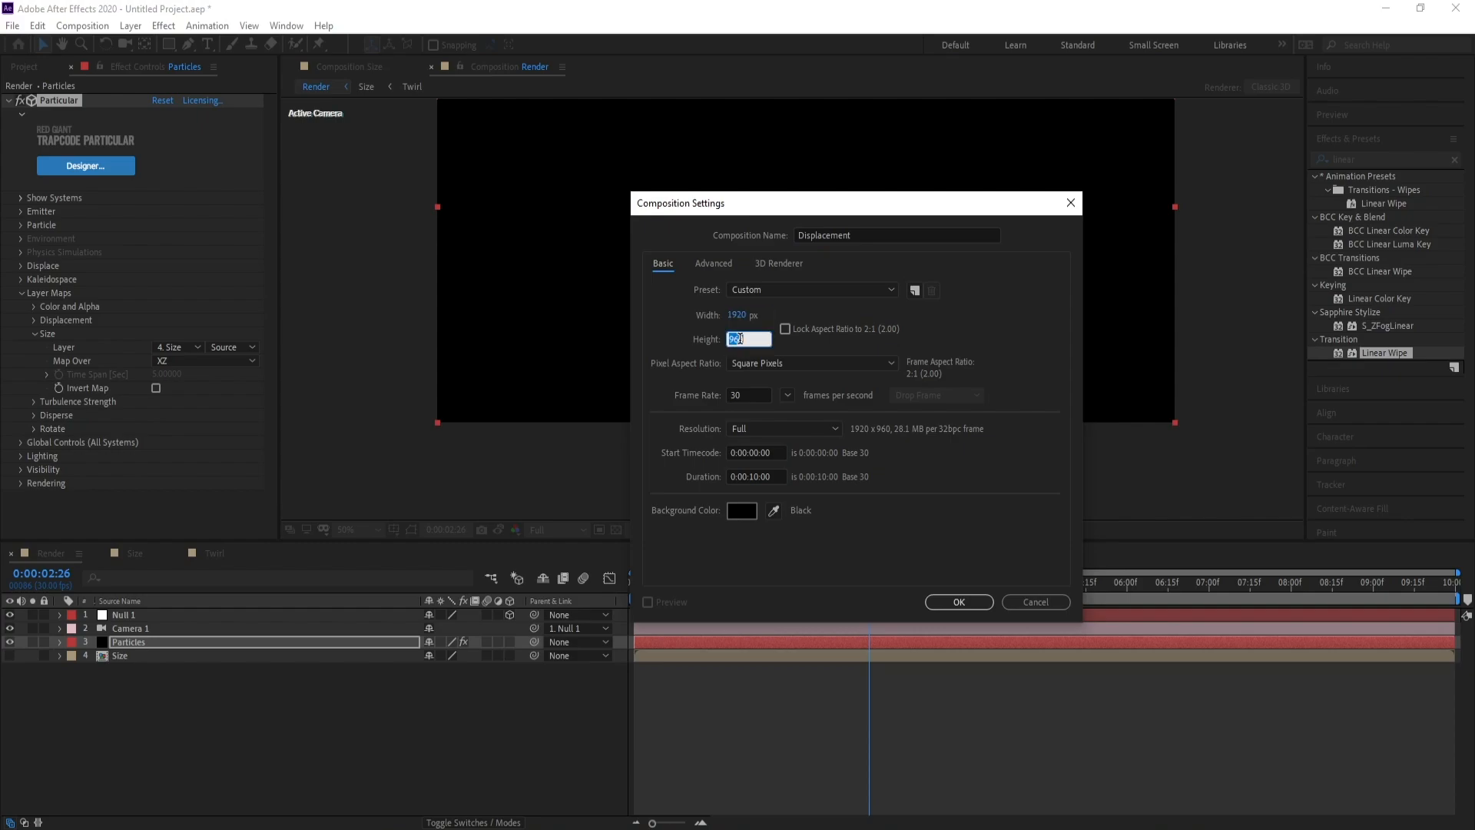
type("1920")
left_click(979, 604)
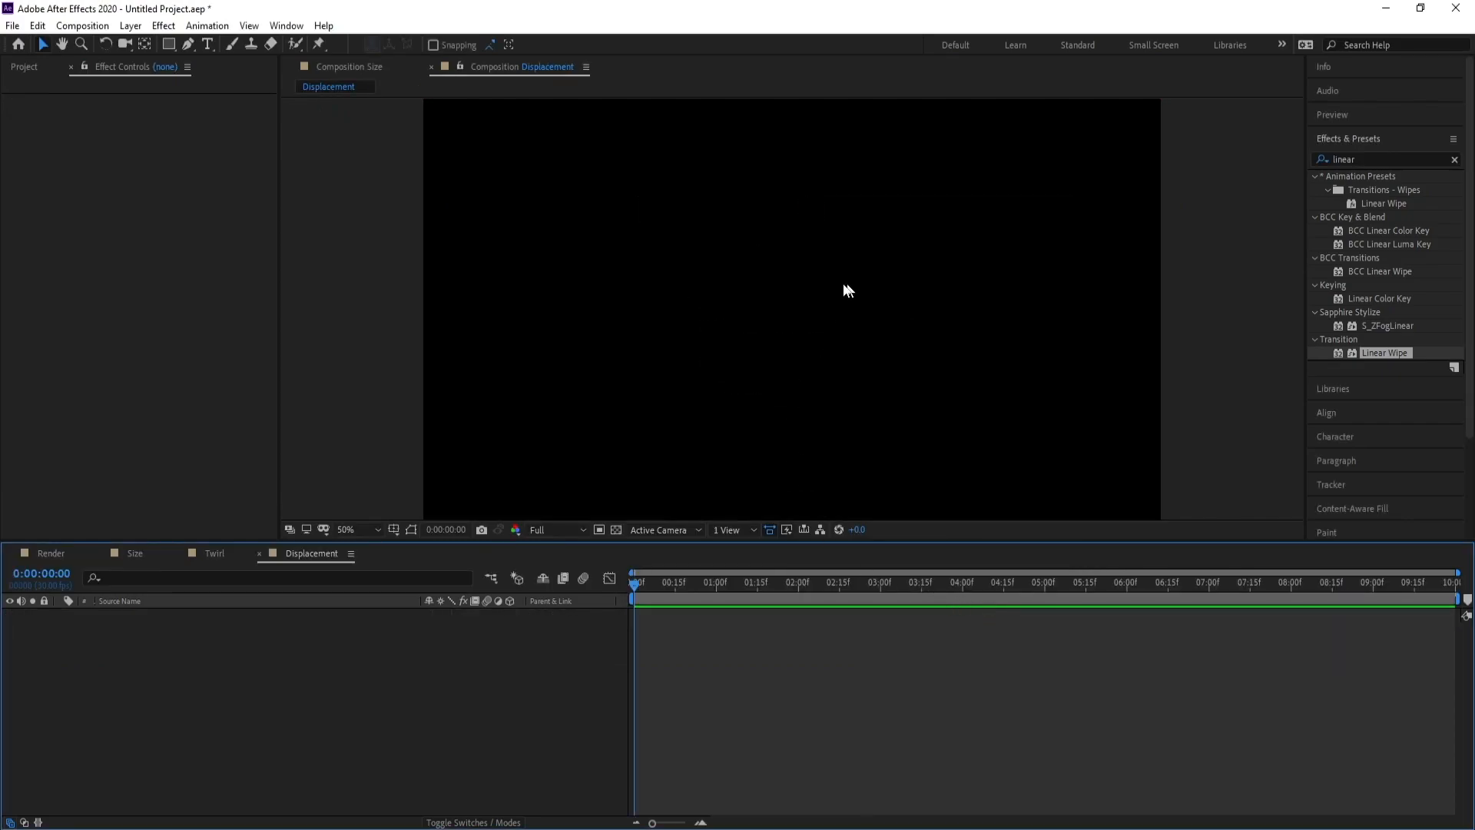
Add a white solid to the Displacement composition and apply the Gradient Ramp effect to it
left_click(131, 29)
mouse_move(146, 48)
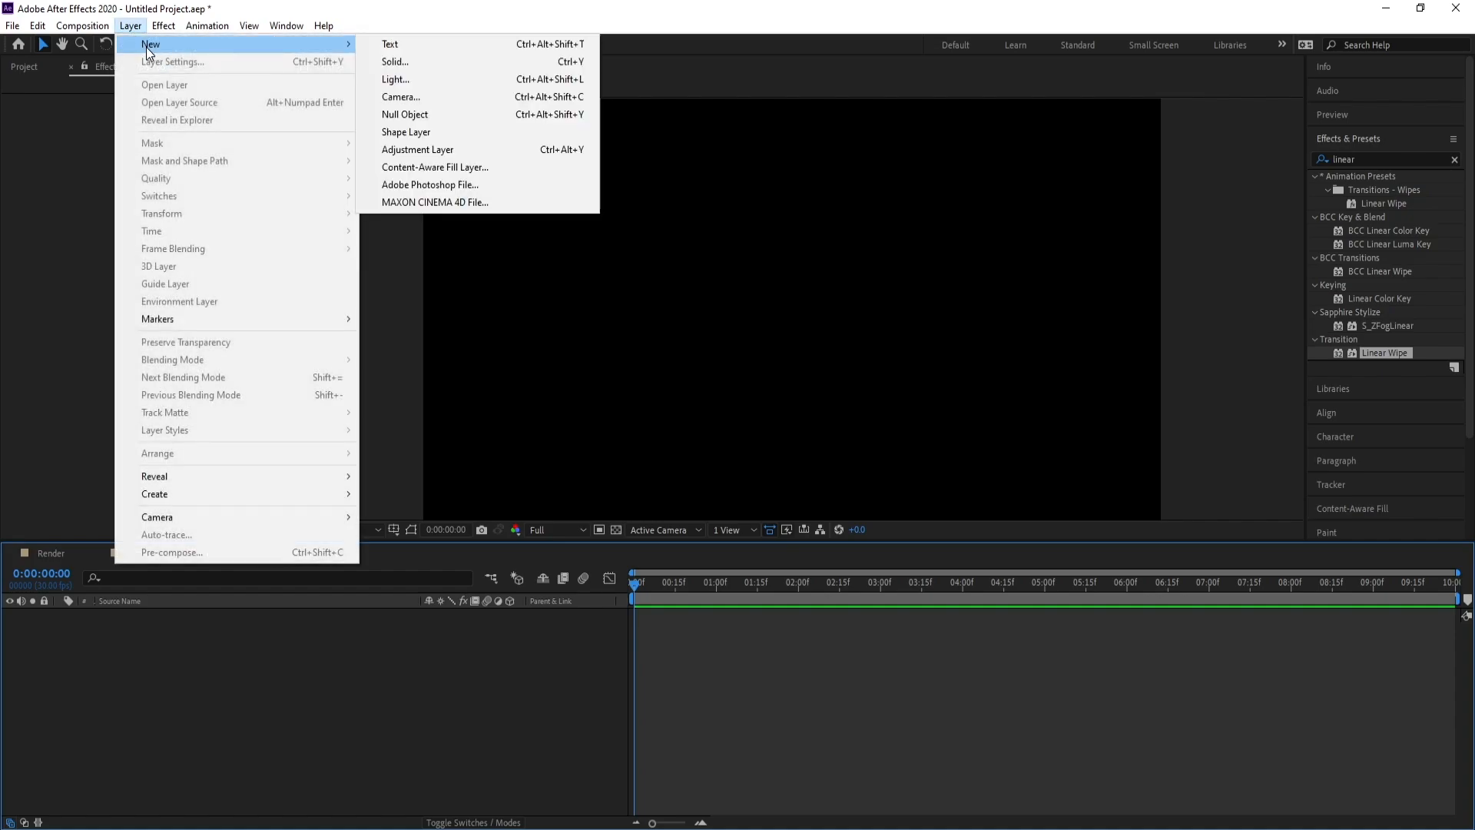
left_click(397, 66)
left_click(735, 550)
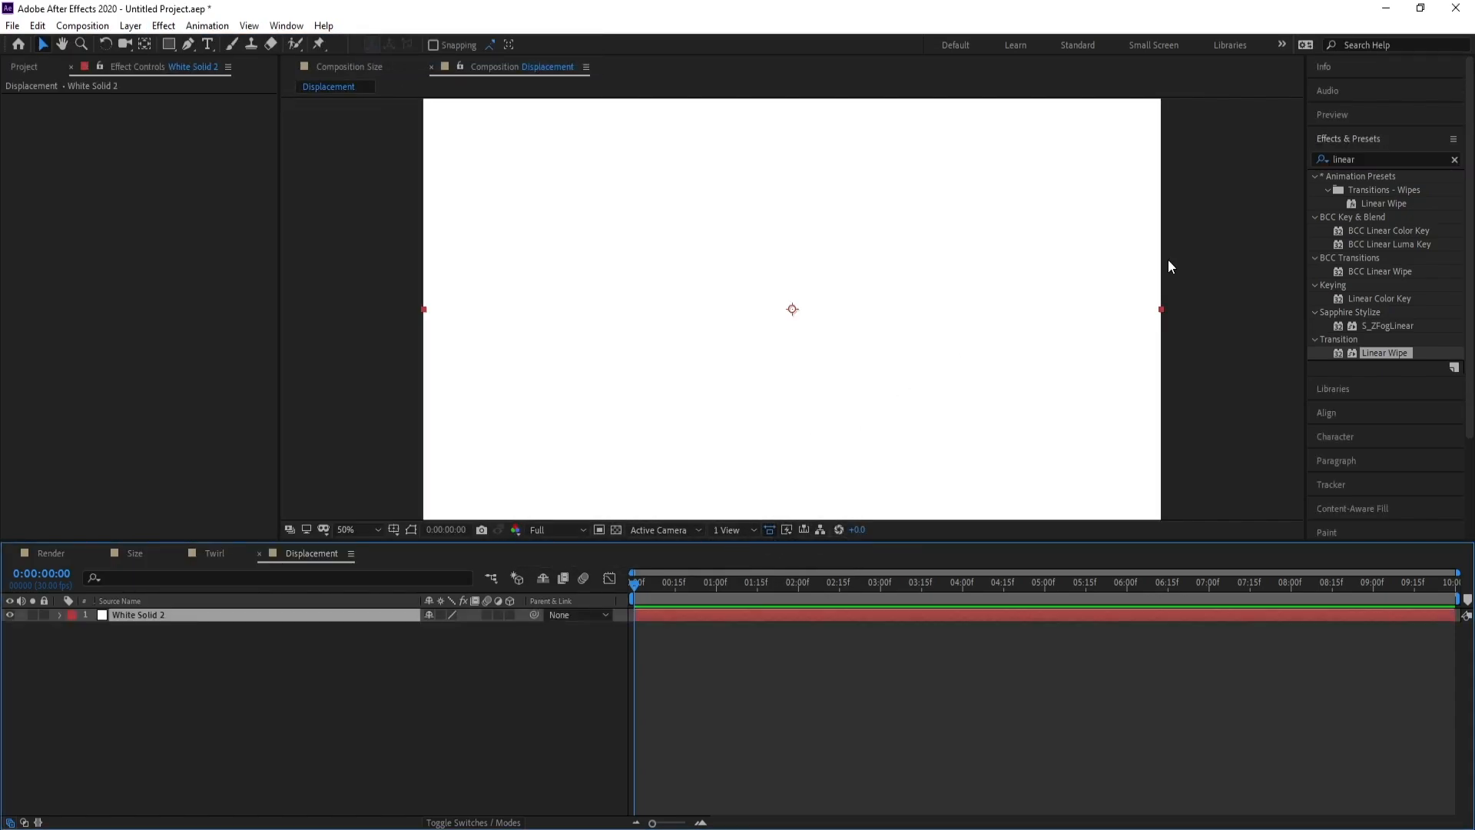
left_click(157, 28)
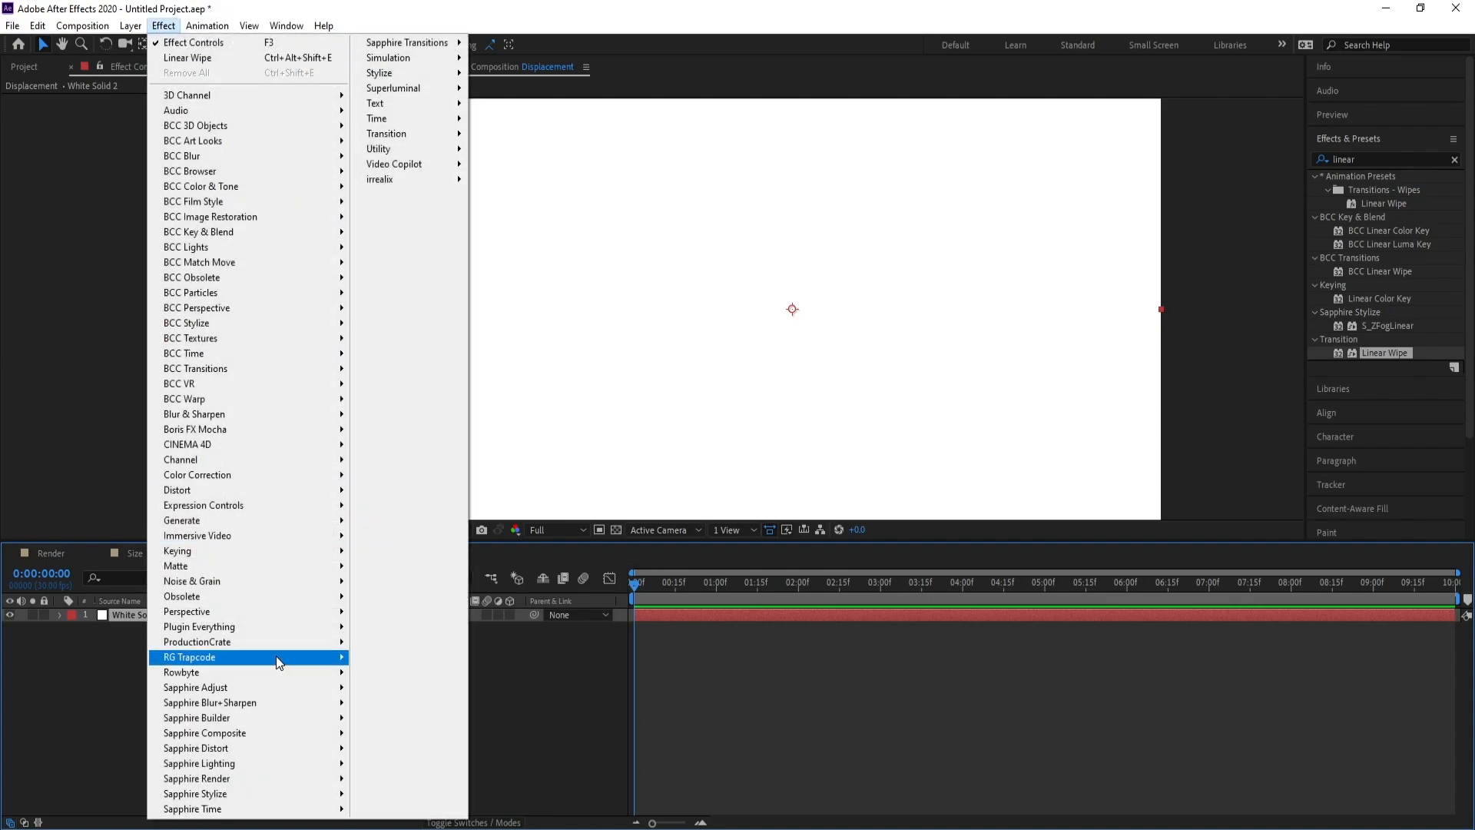
mouse_move(260, 523)
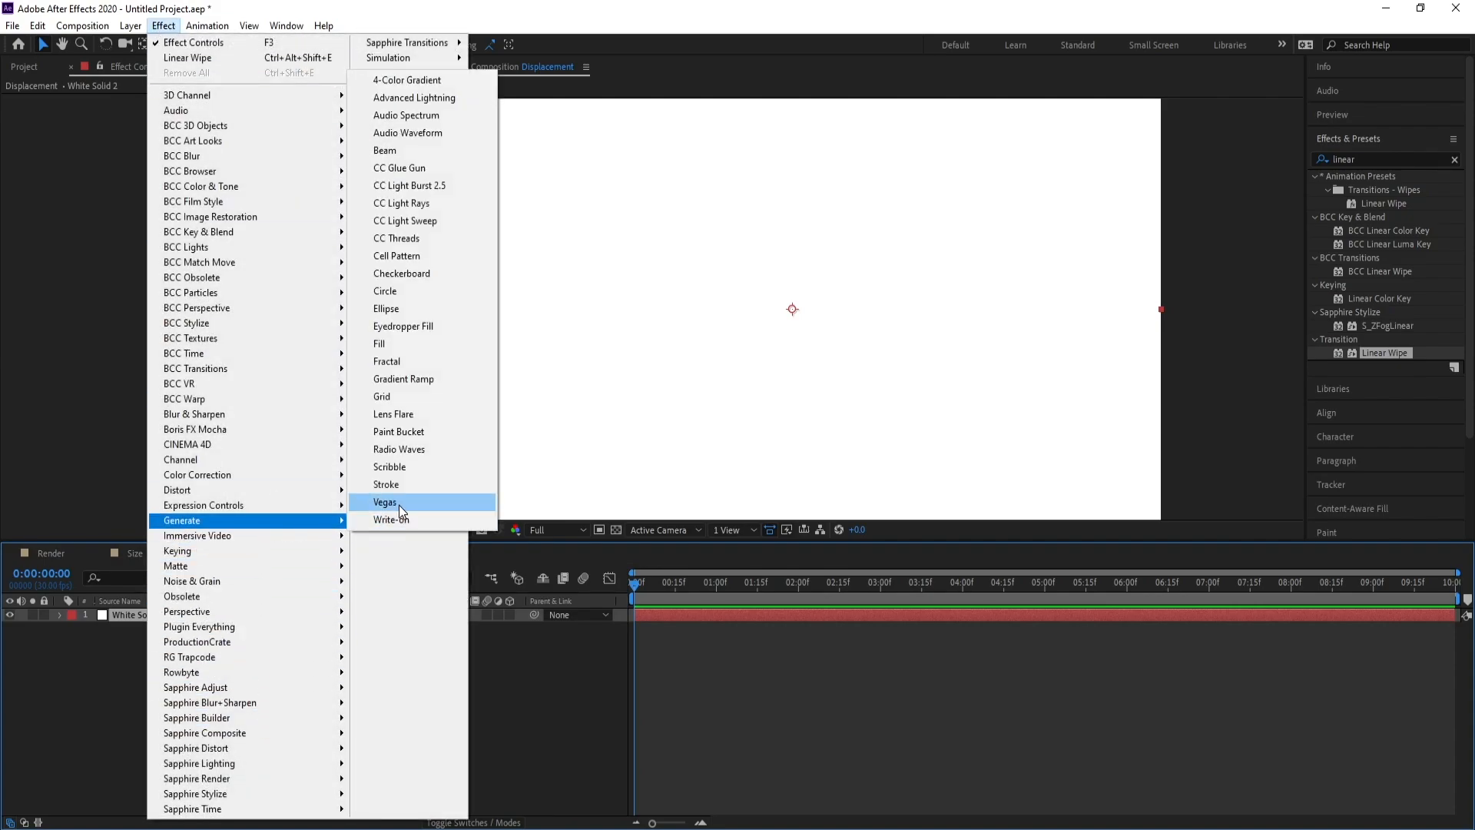
left_click(403, 380)
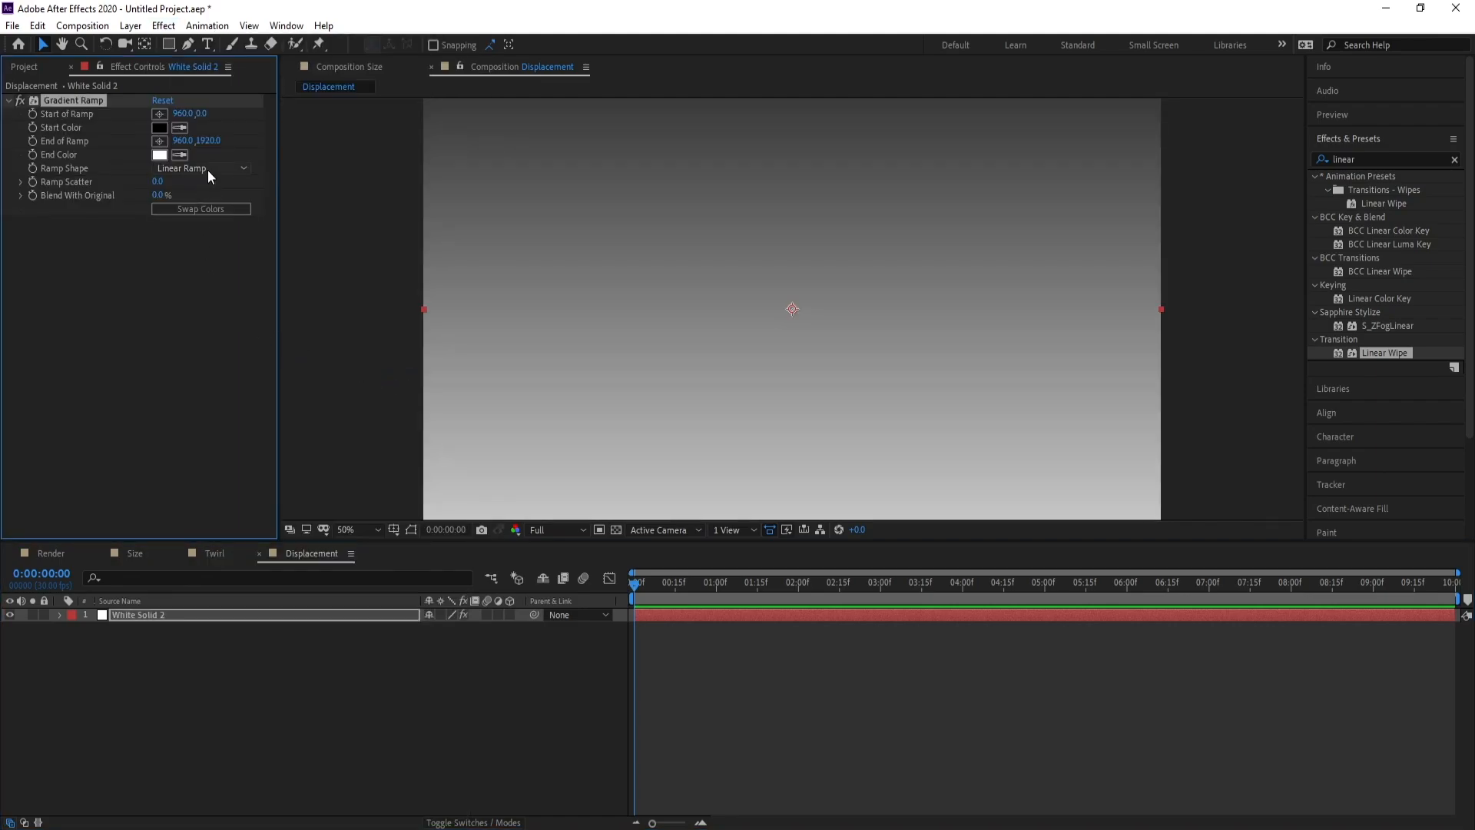
Change the Gradient Ramp to a Radial Ramp and center its Start of Ramp at 960, 960
left_click(208, 169)
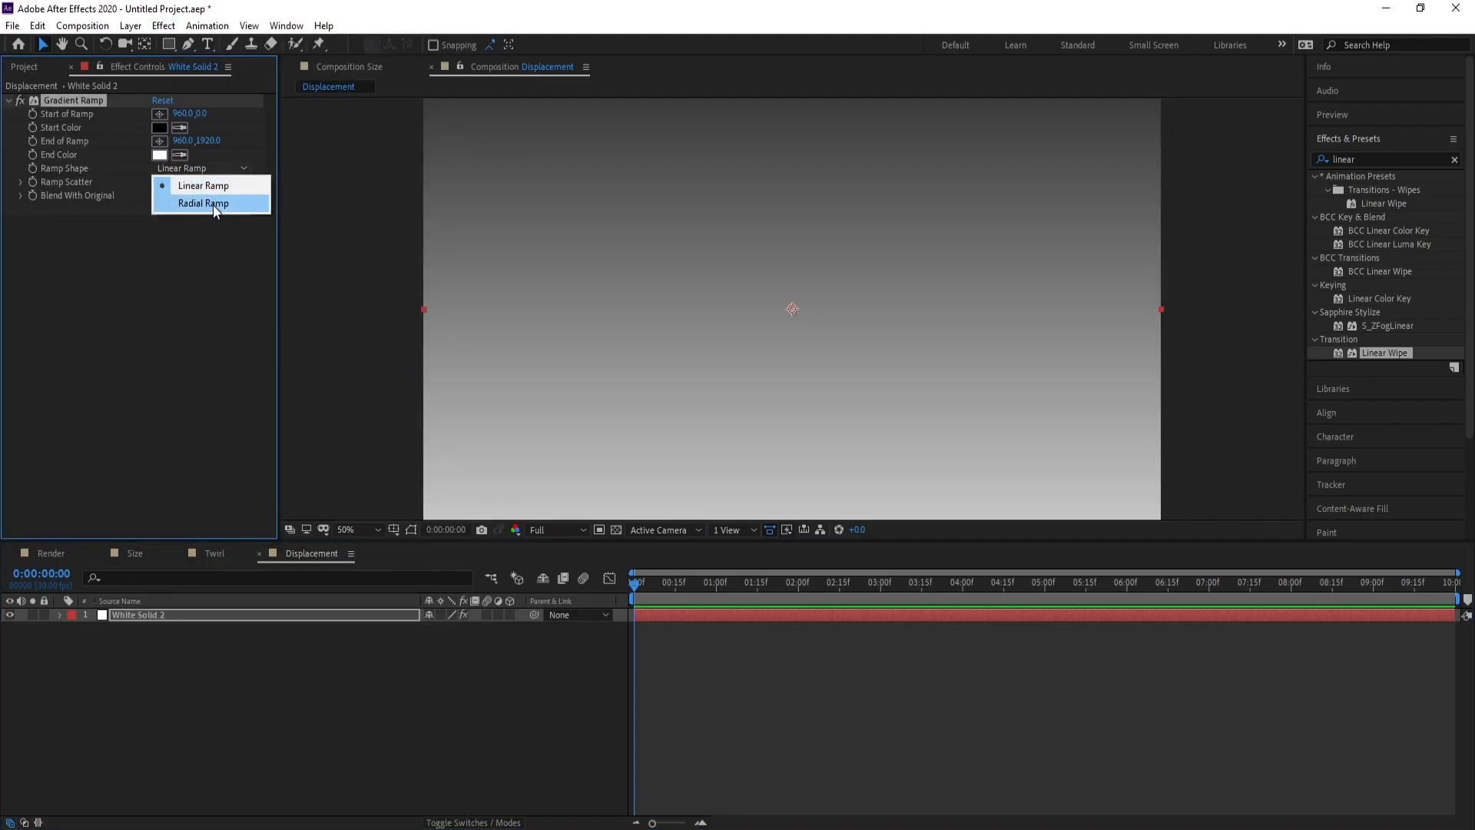
left_click(214, 205)
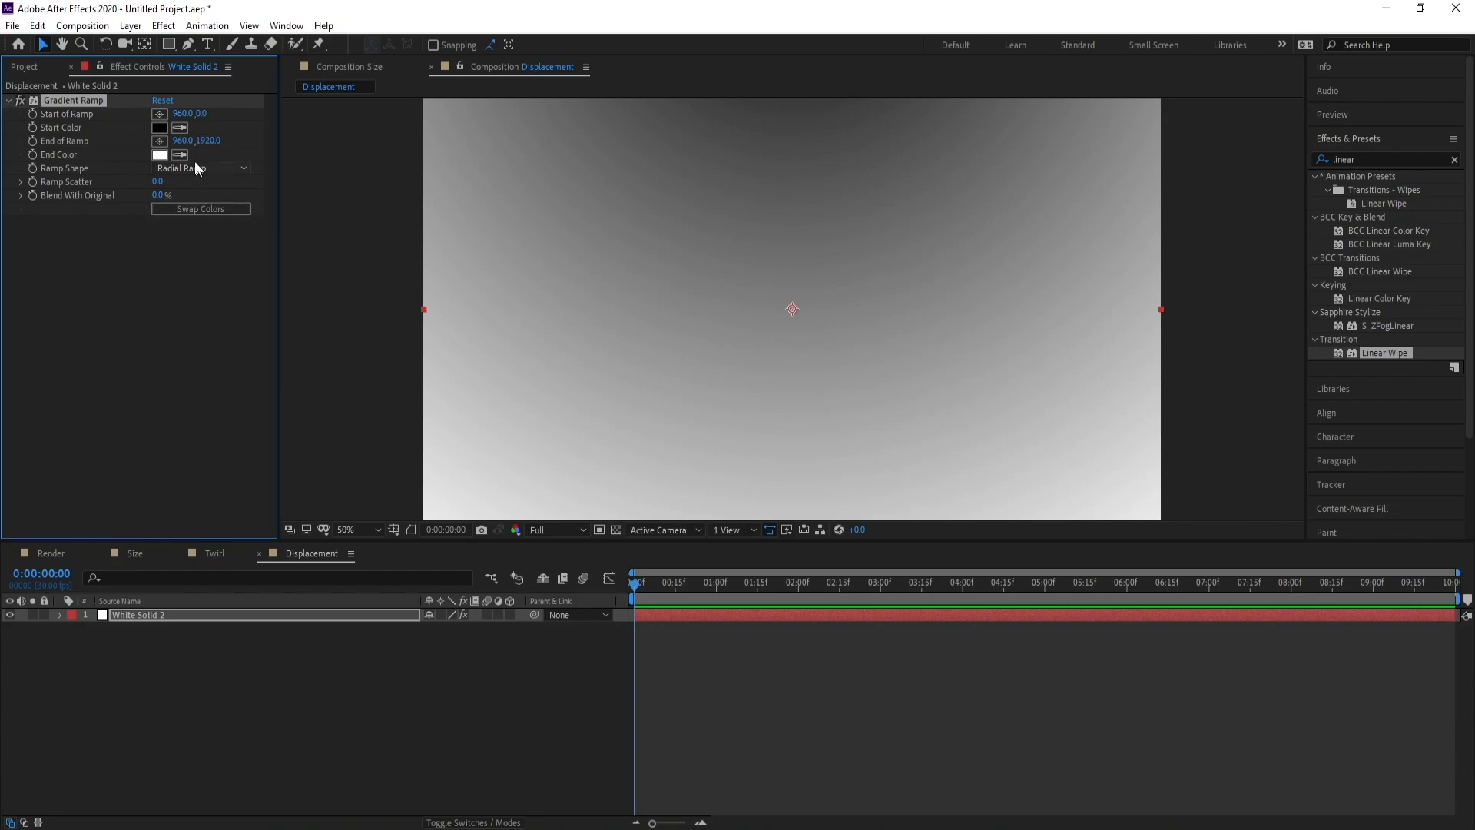
left_click(184, 114)
key("Return")
left_click(206, 114)
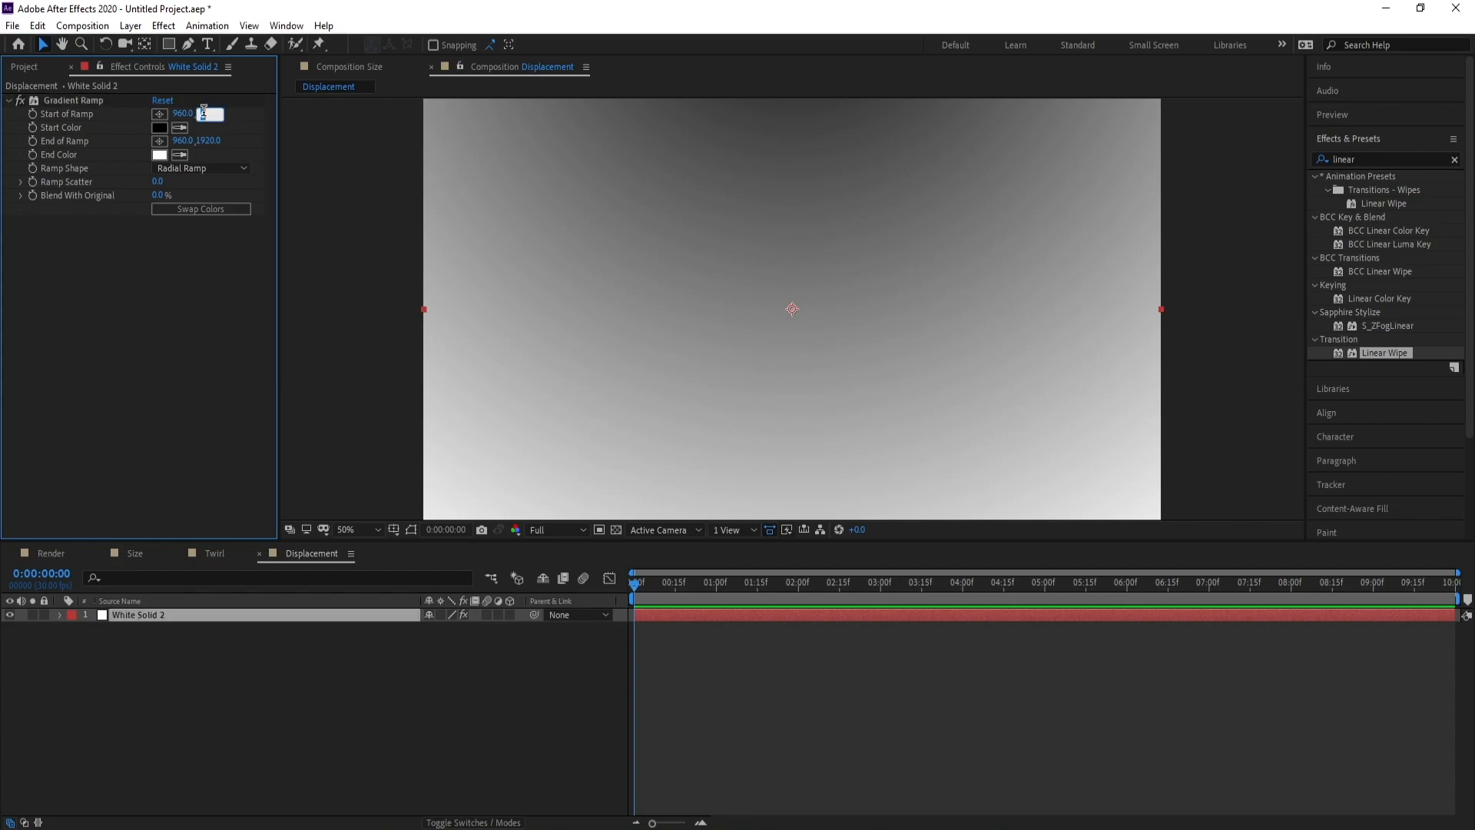
type("540")
key("Return")
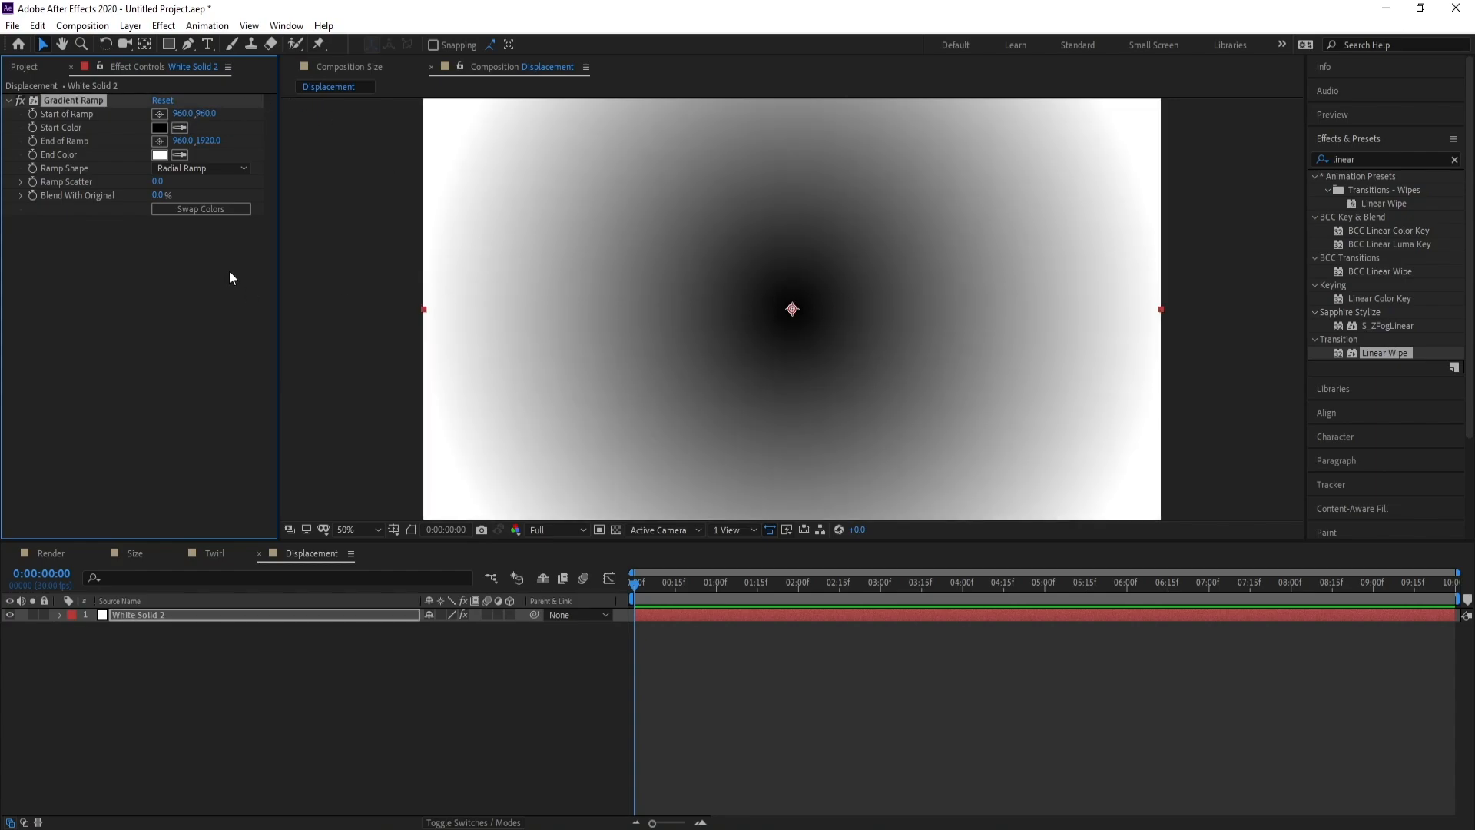
Change the radial gradient's End Color from white to a neutral mid-gray
left_click(159, 155)
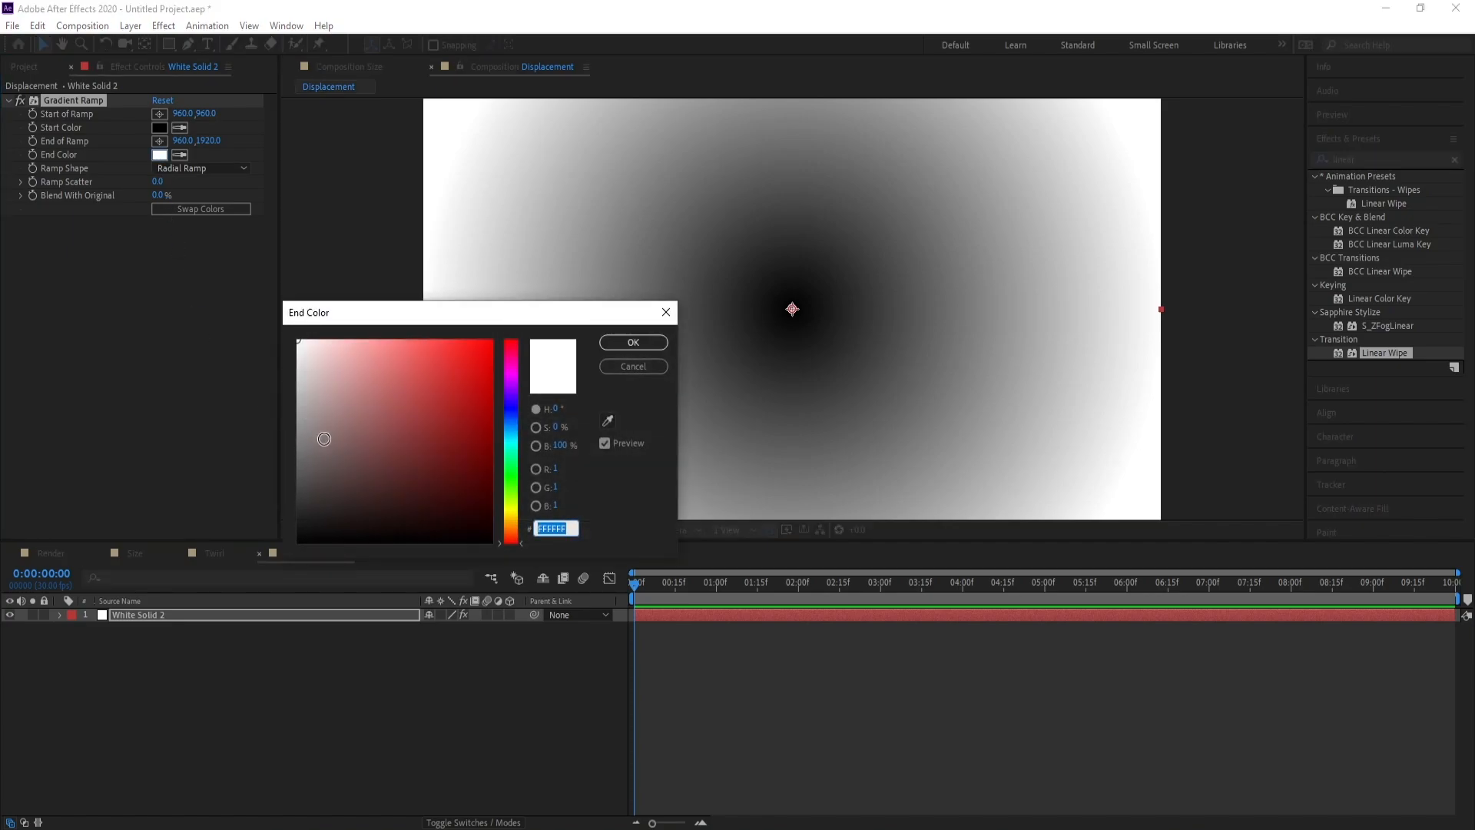
left_click_drag(323, 428, 273, 444)
left_click(626, 344)
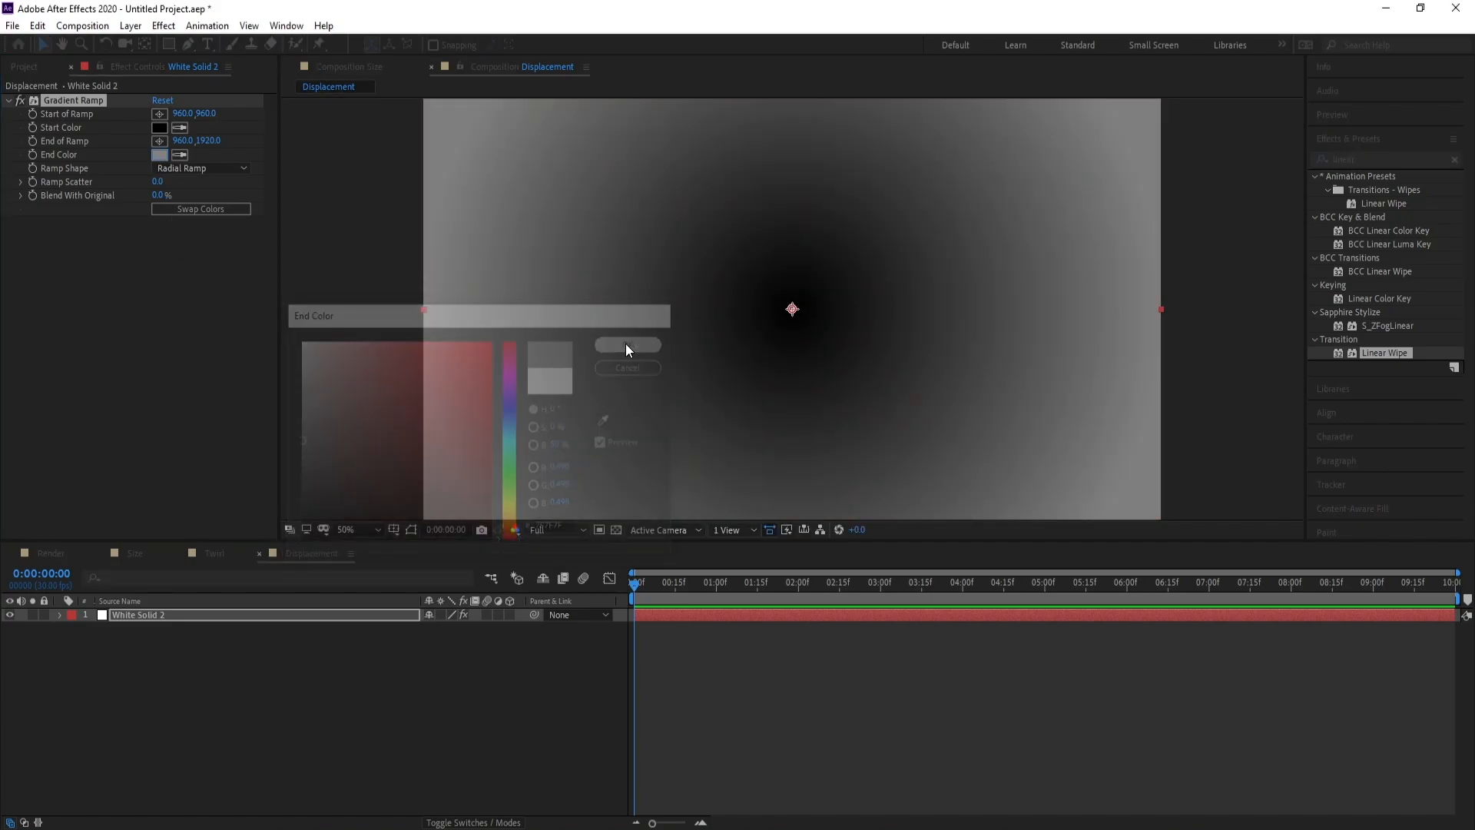
scroll(793, 349, "down", 1)
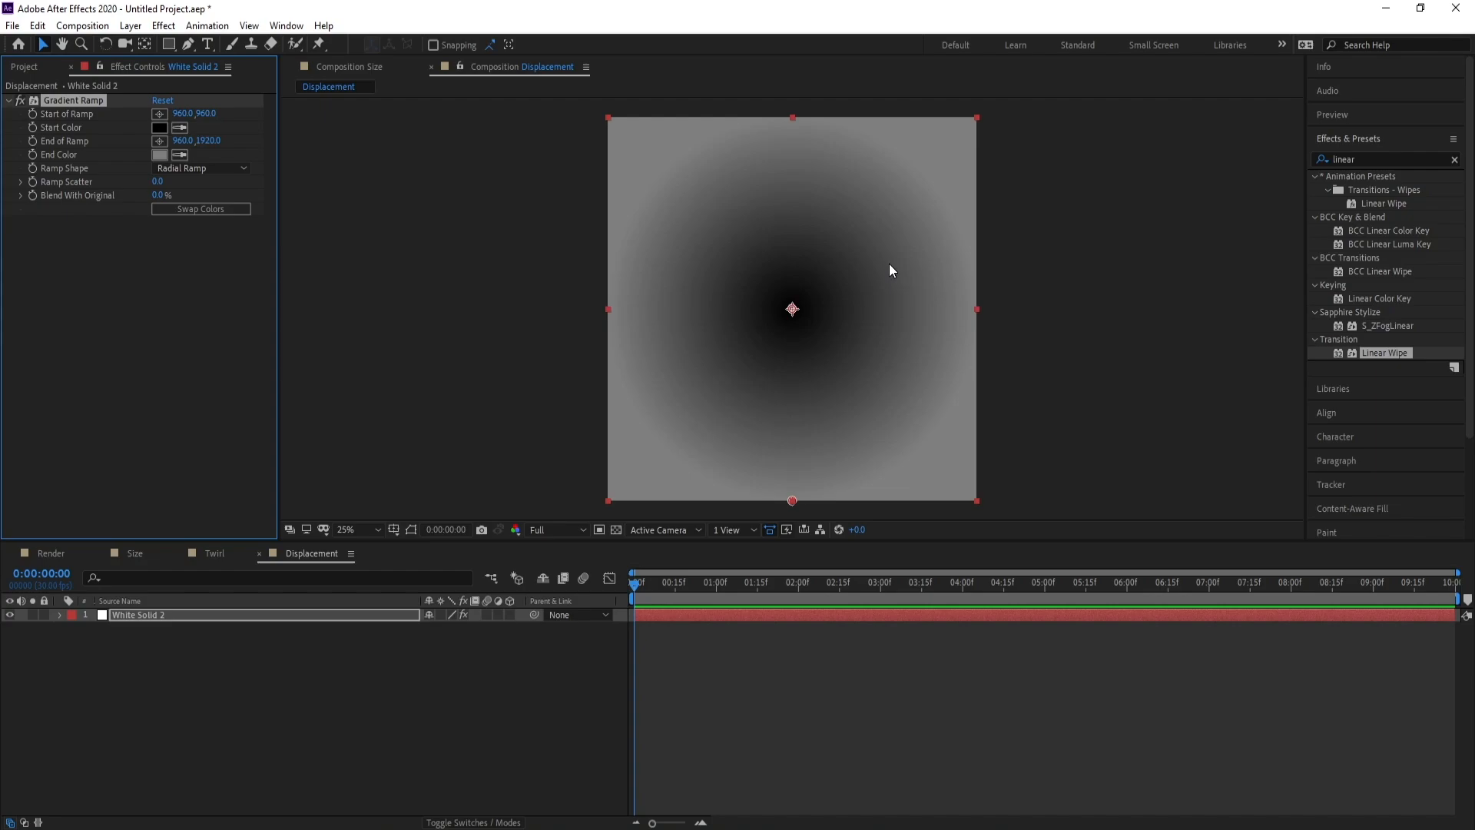
left_click(301, 615)
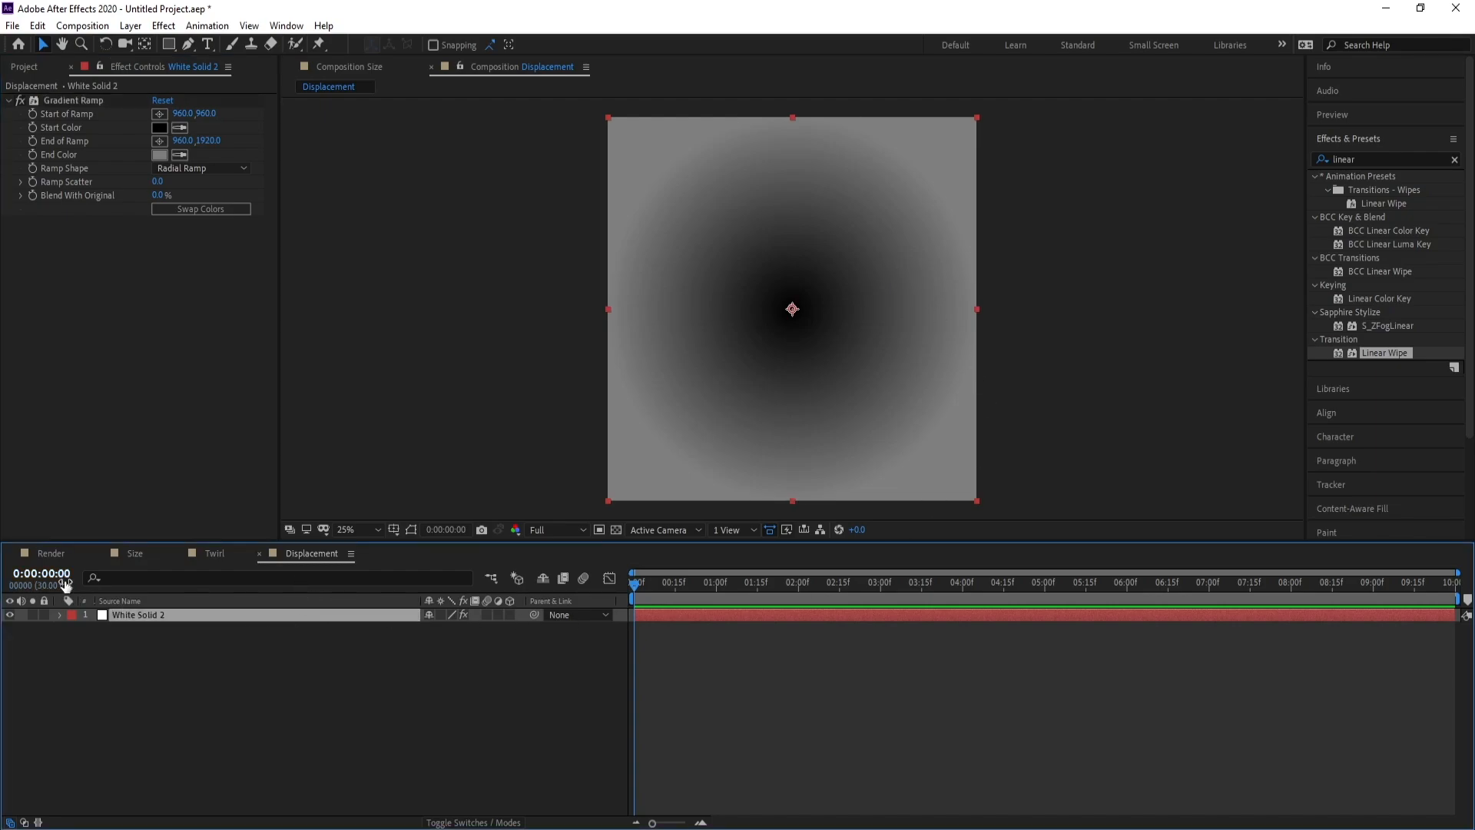
Add the Displacement composition beneath the Size layer in the Render composition and hide it
left_click(51, 554)
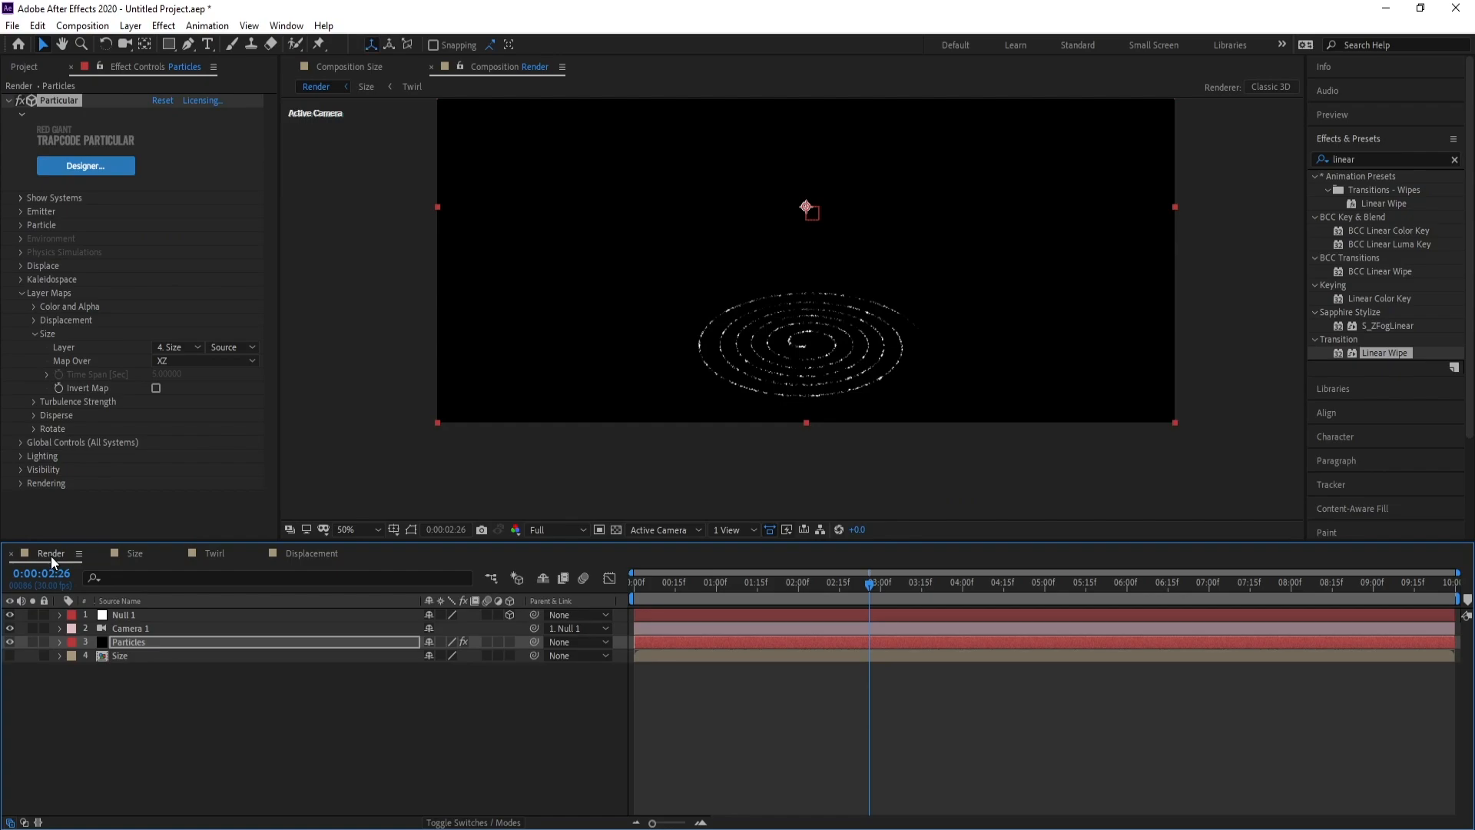
left_click(16, 71)
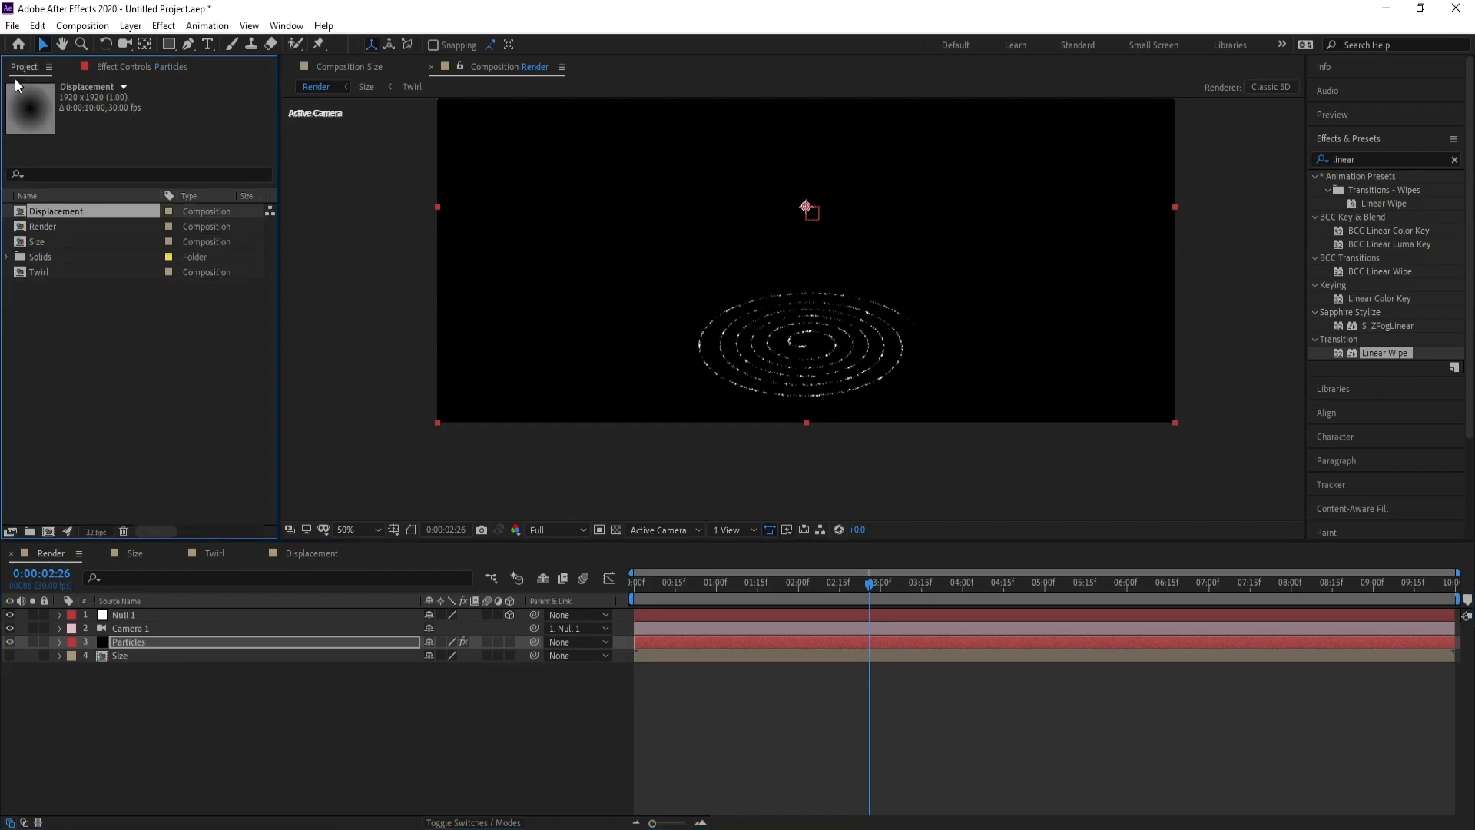
left_click_drag(59, 212, 97, 693)
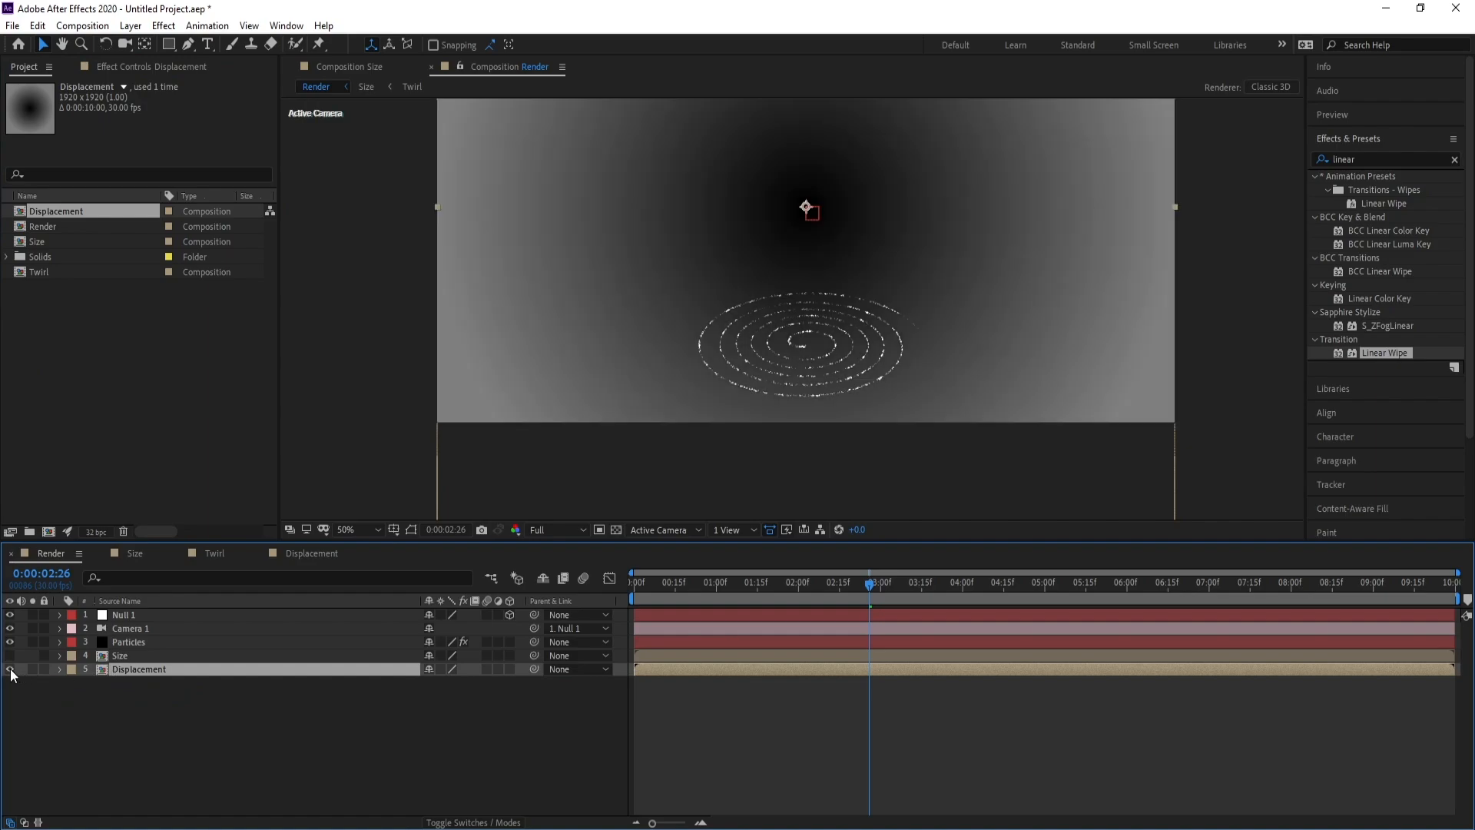
left_click(10, 669)
Set the Functionality of the Displacement layer map in the Particles layer's Particular effect to Individual XYZ
left_click(133, 644)
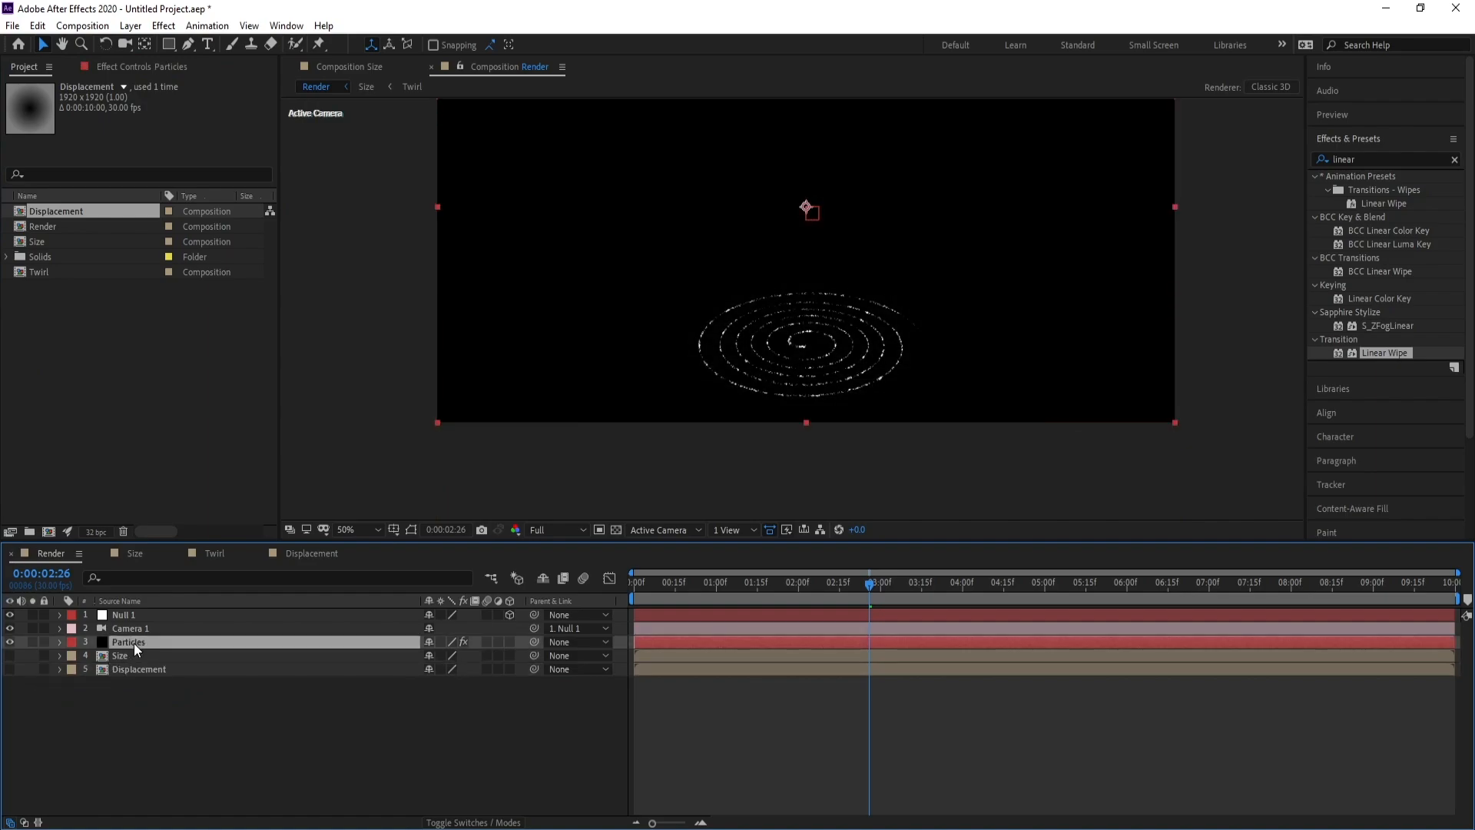
left_click(146, 66)
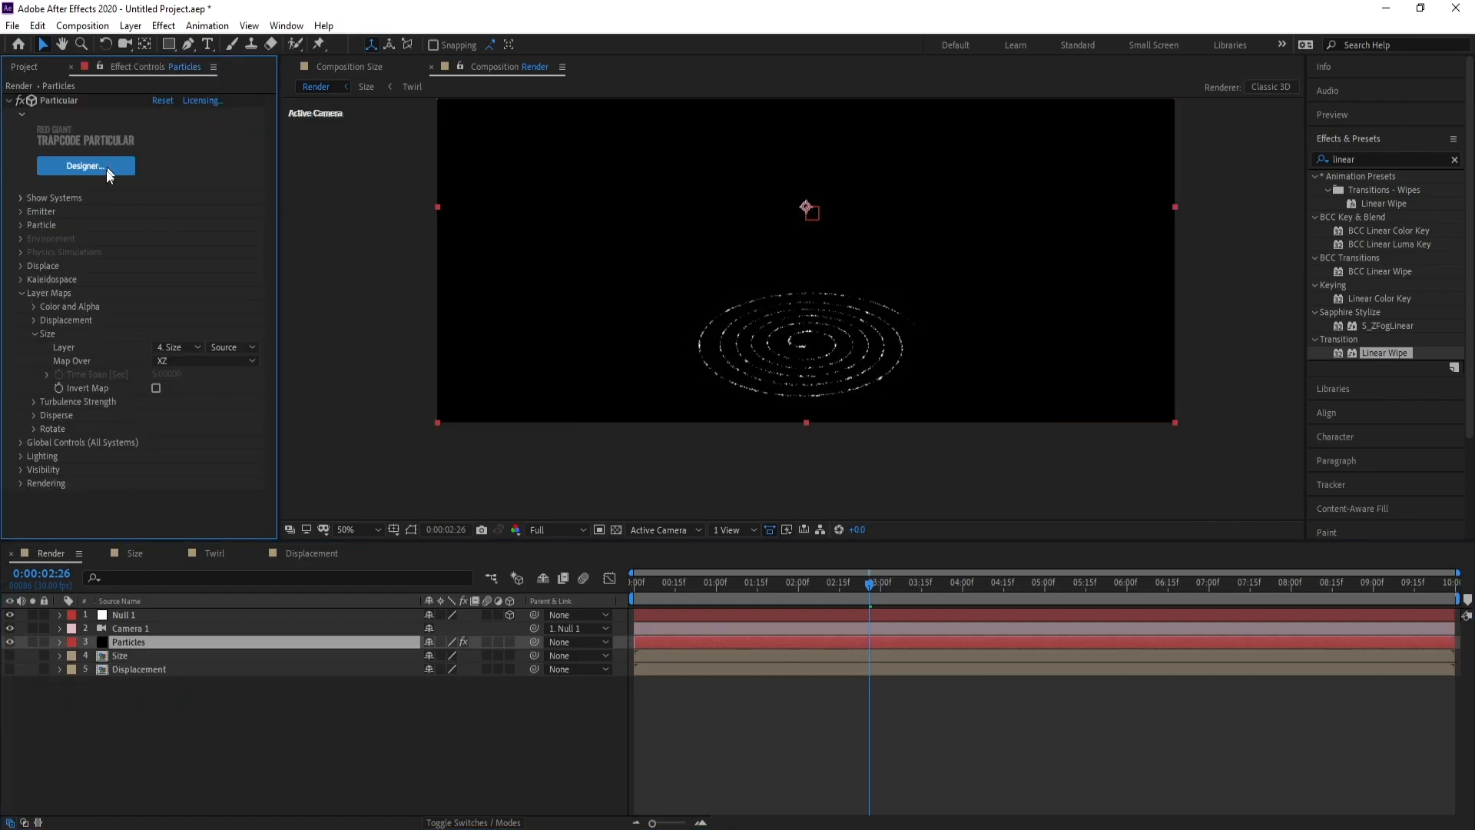
left_click(34, 320)
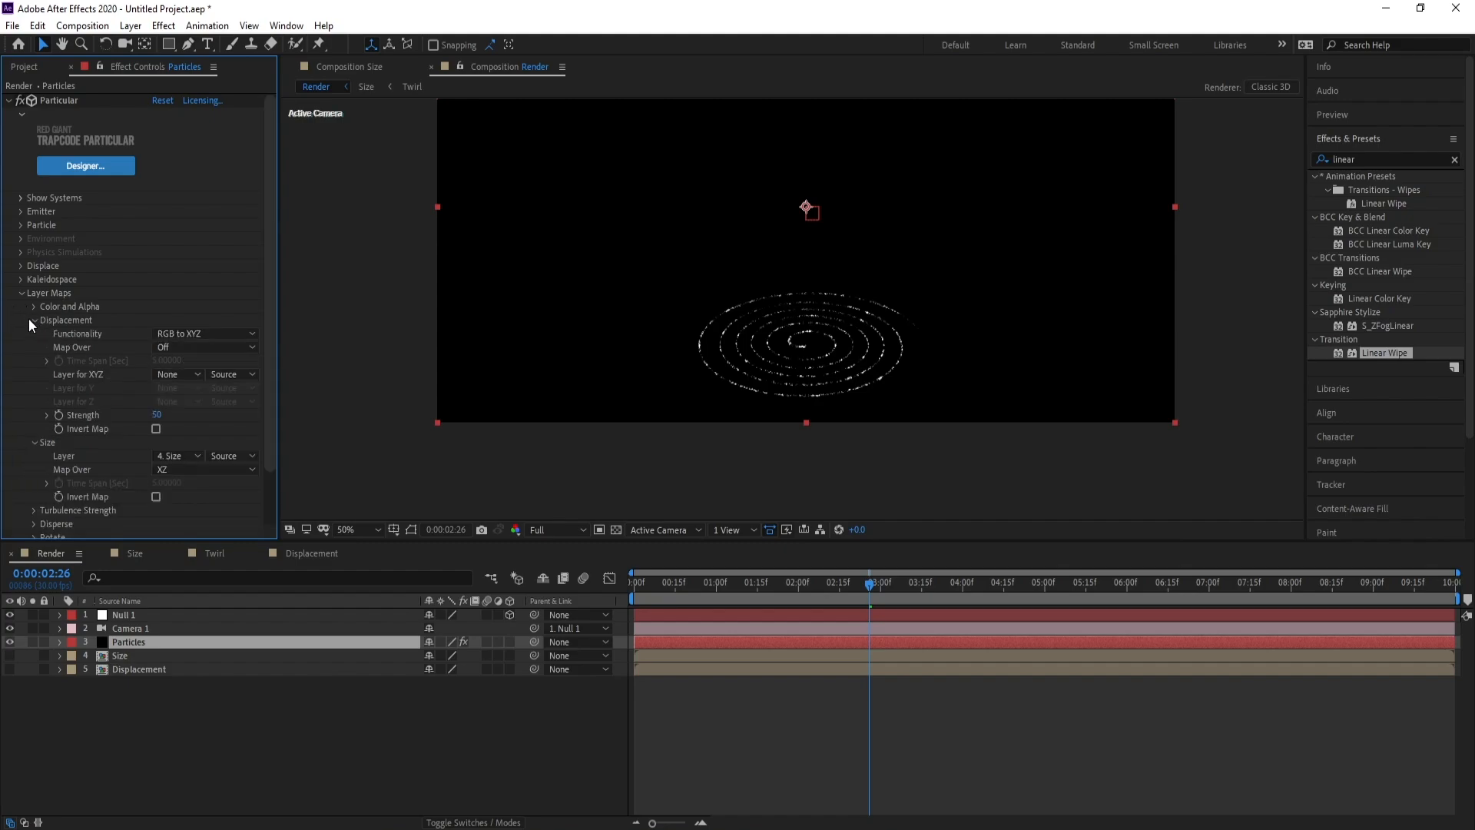
left_click(195, 335)
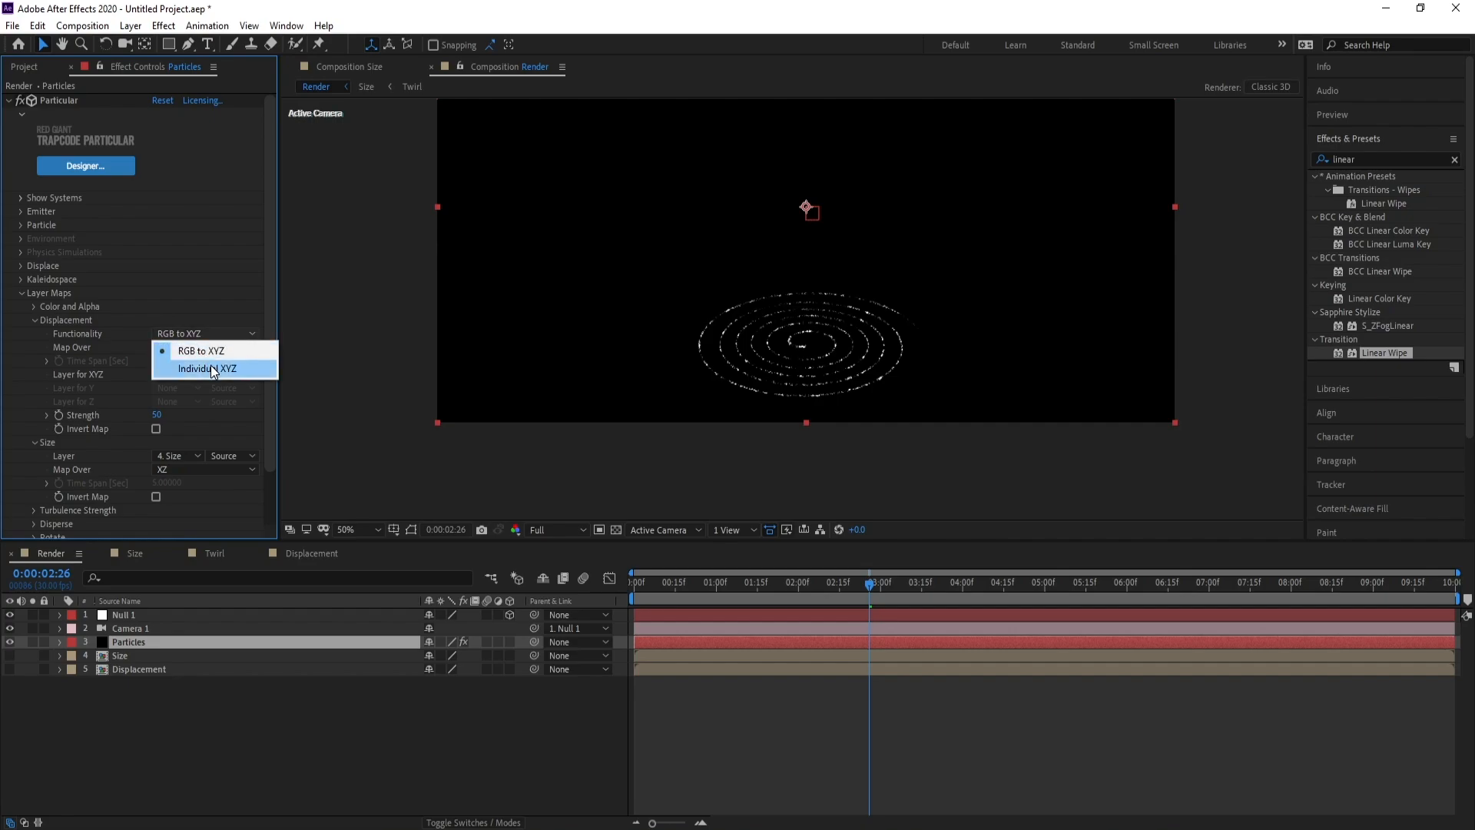
left_click(208, 369)
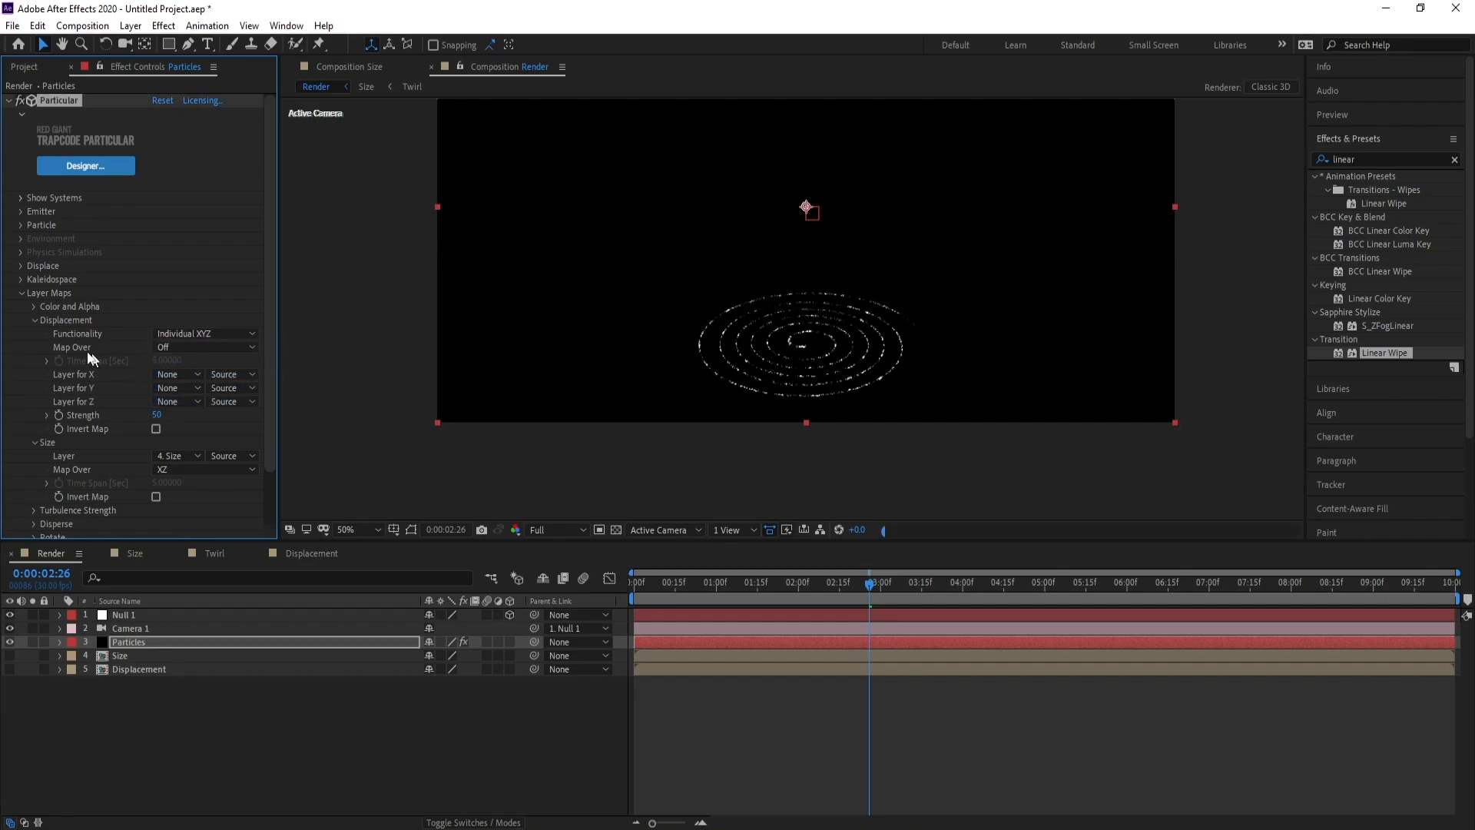
Set the displacement map's Map Over to XZ and choose the Displacement layer as its Layer for Y
left_click(187, 347)
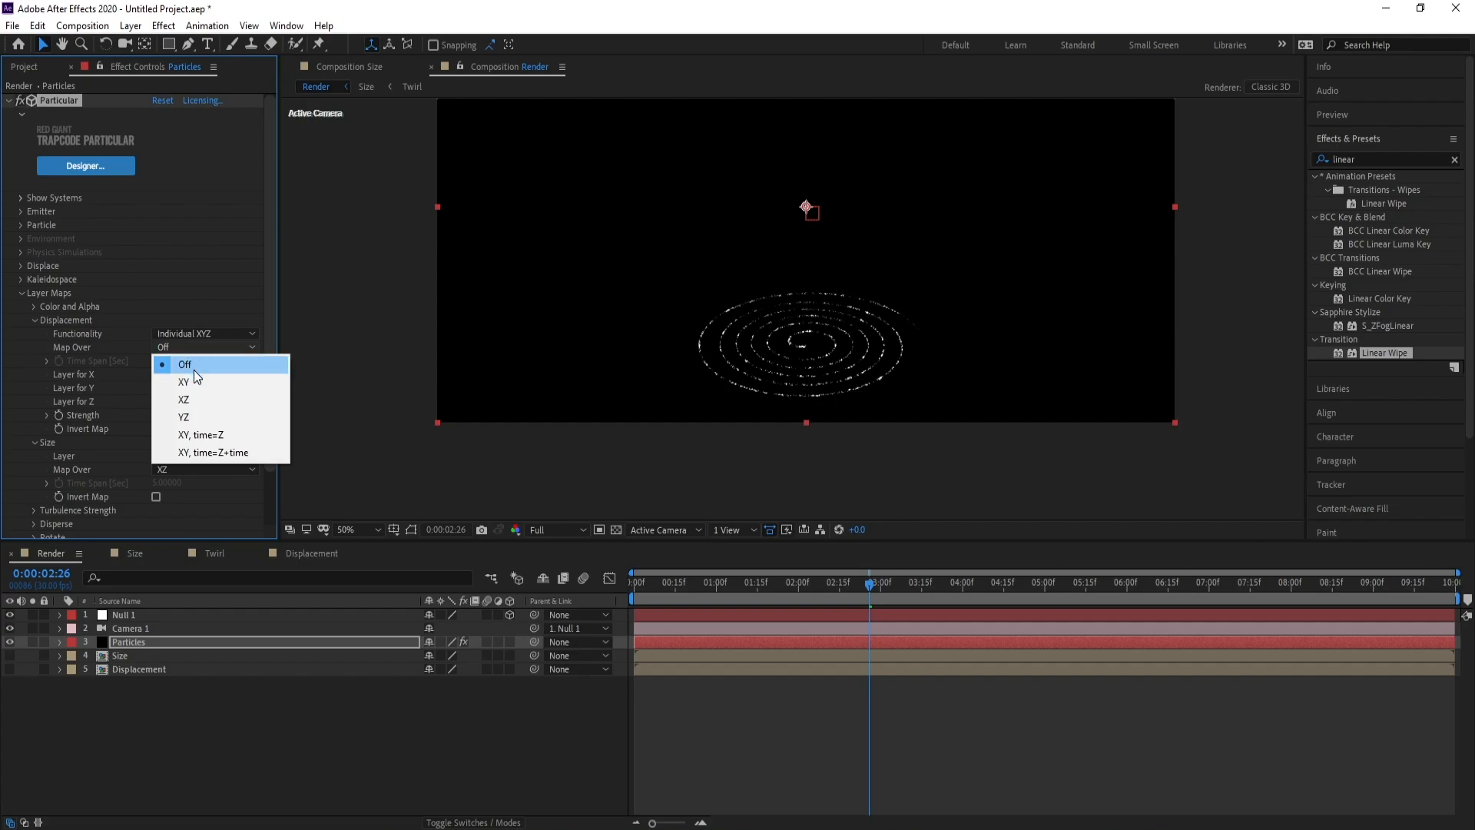
left_click(195, 401)
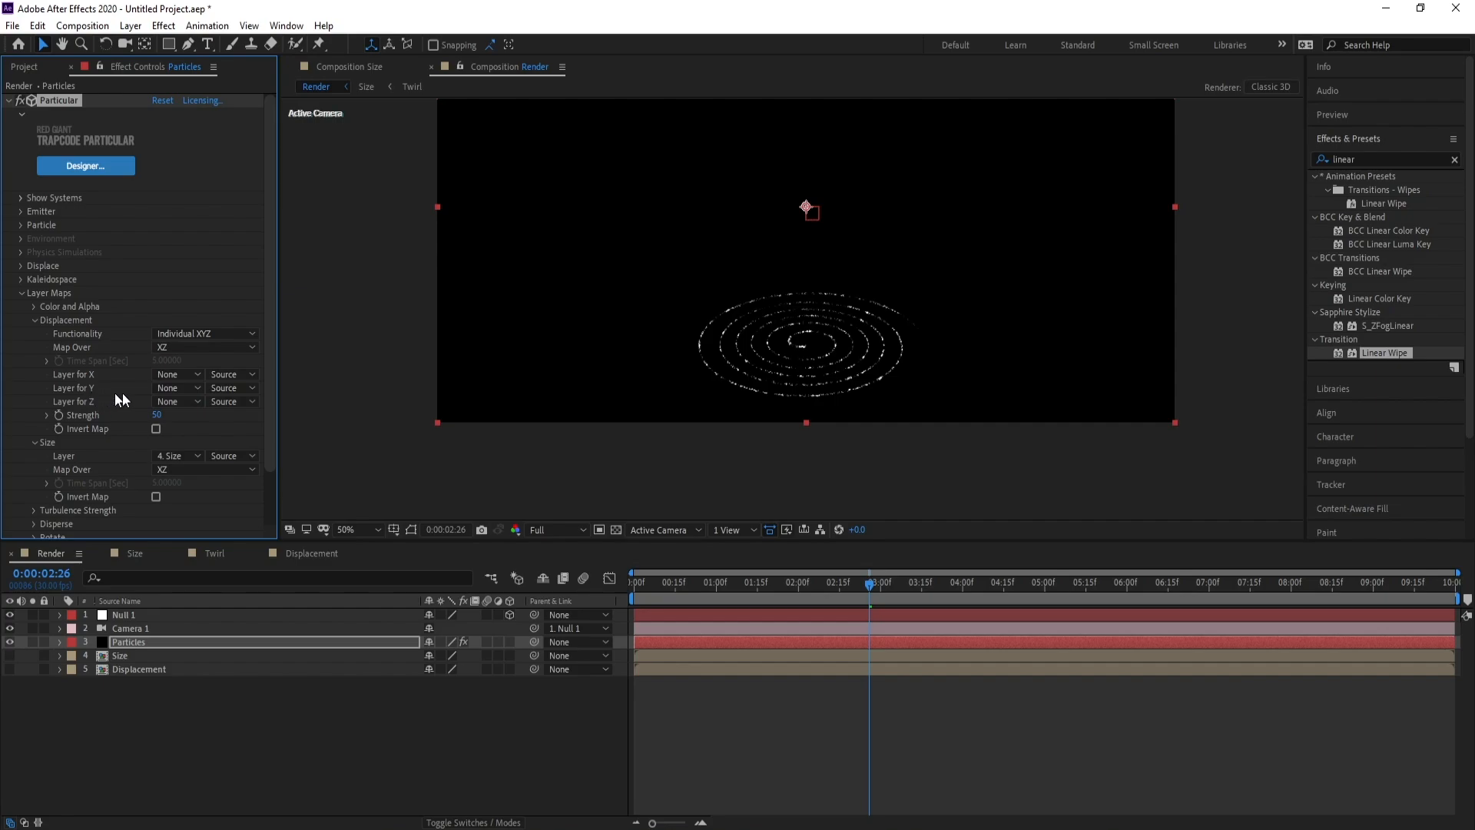
left_click(173, 400)
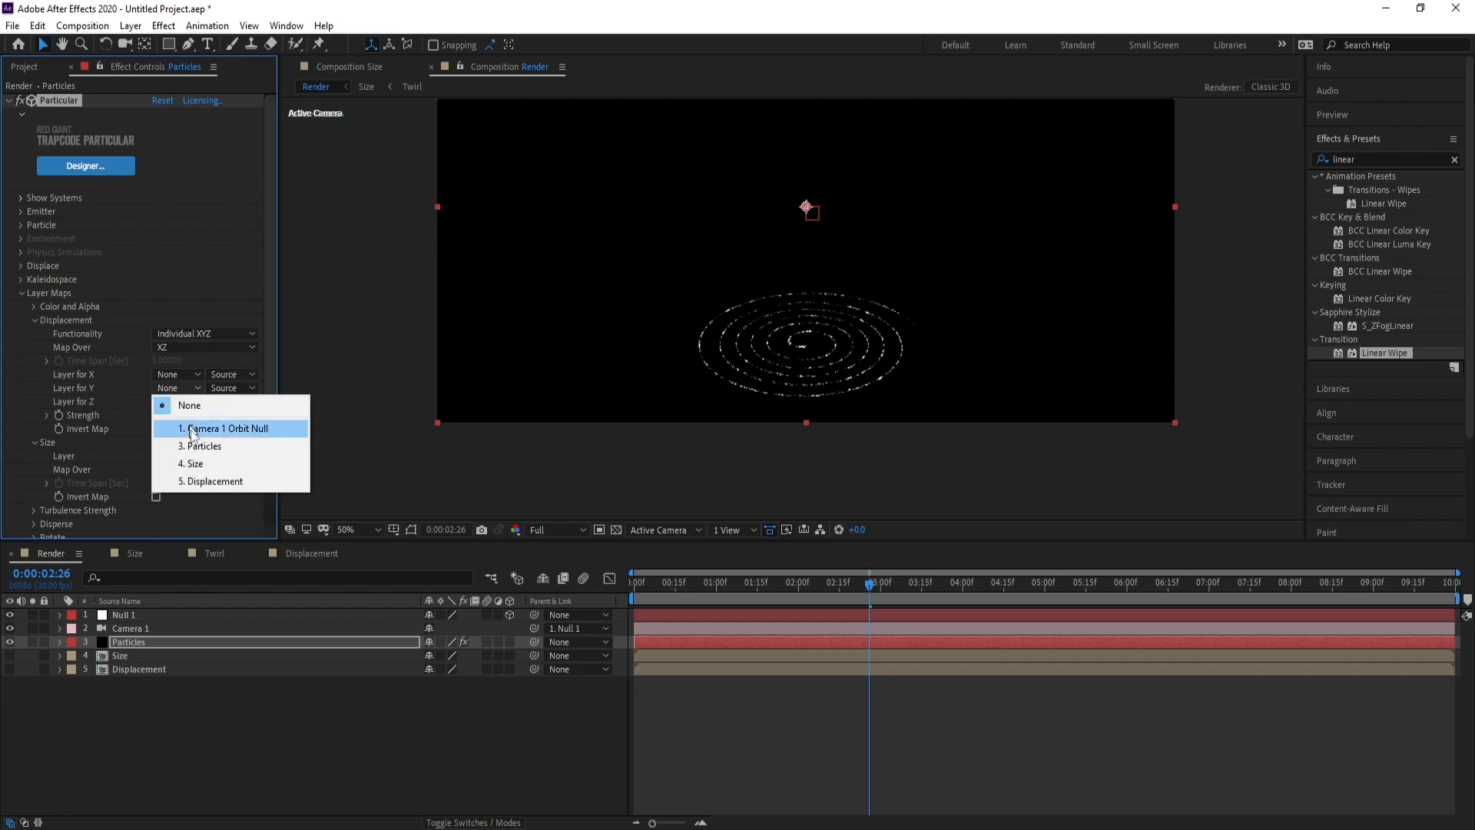
left_click(218, 481)
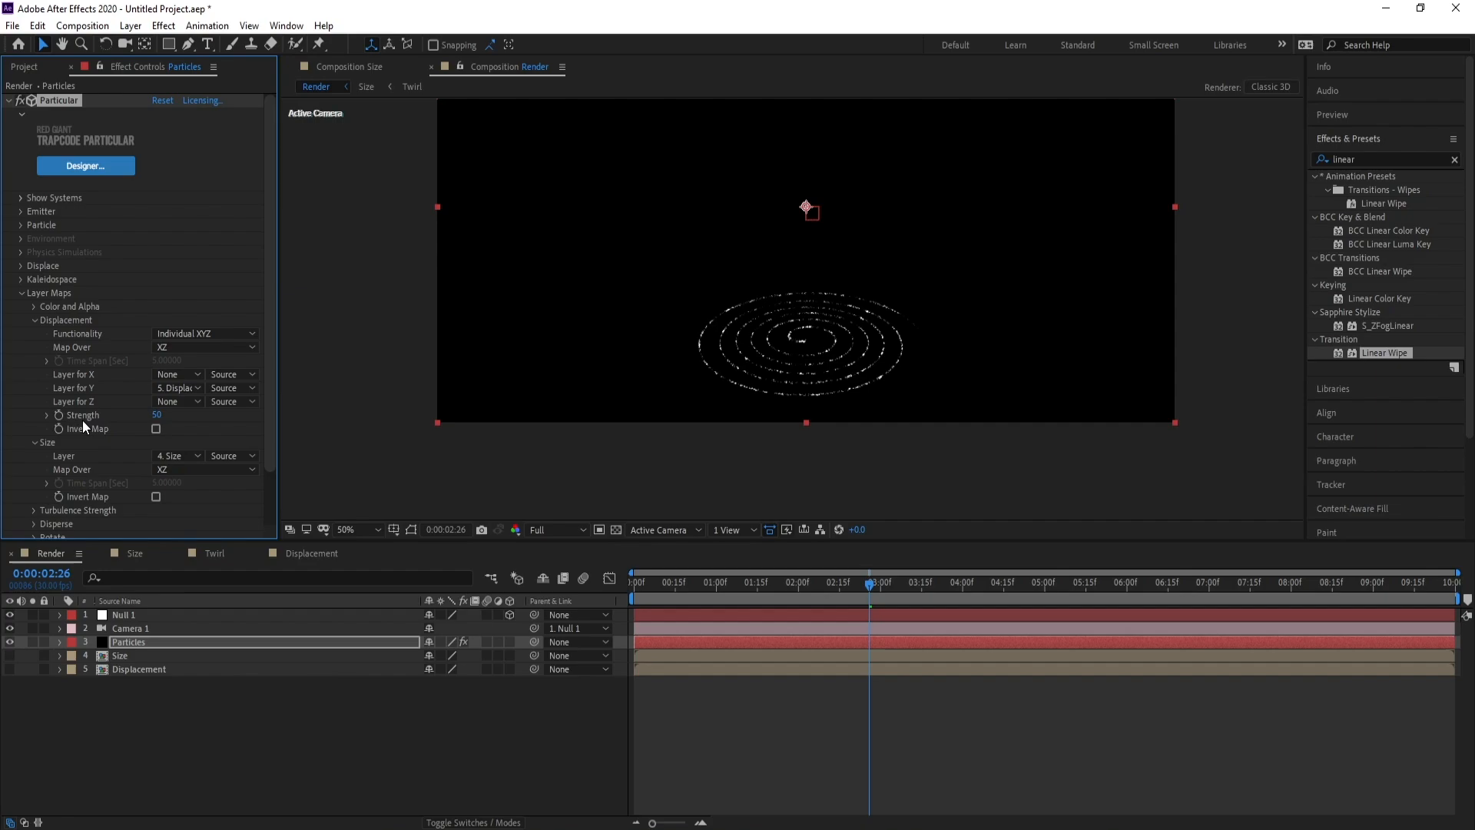
Raise the displacement map's Strength to 2500 and check the full height of the particle spiral
left_click_drag(160, 414, 371, 413)
scroll(799, 338, "up", 2)
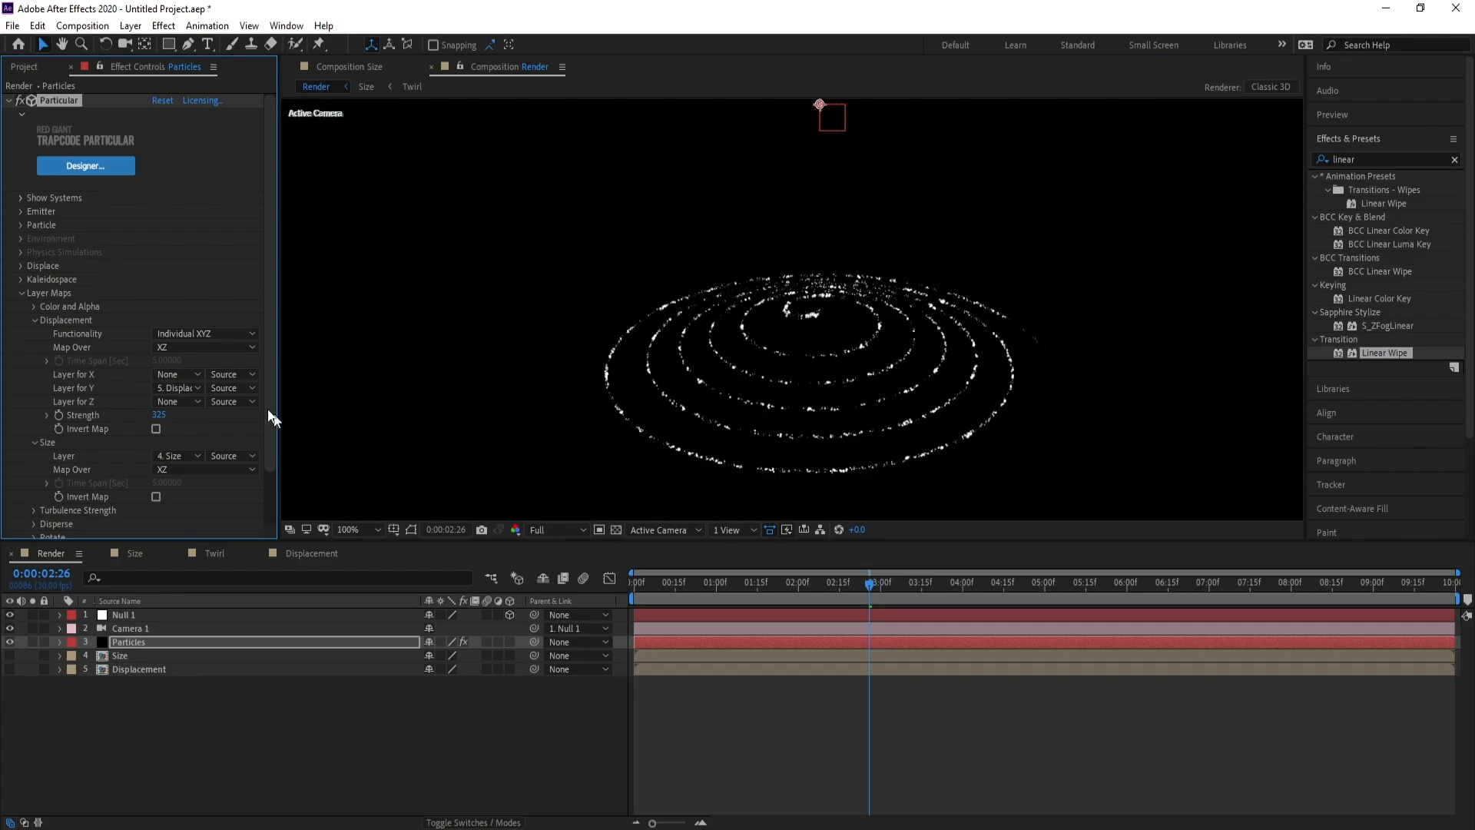
left_click(160, 416)
type("2500")
key("Return")
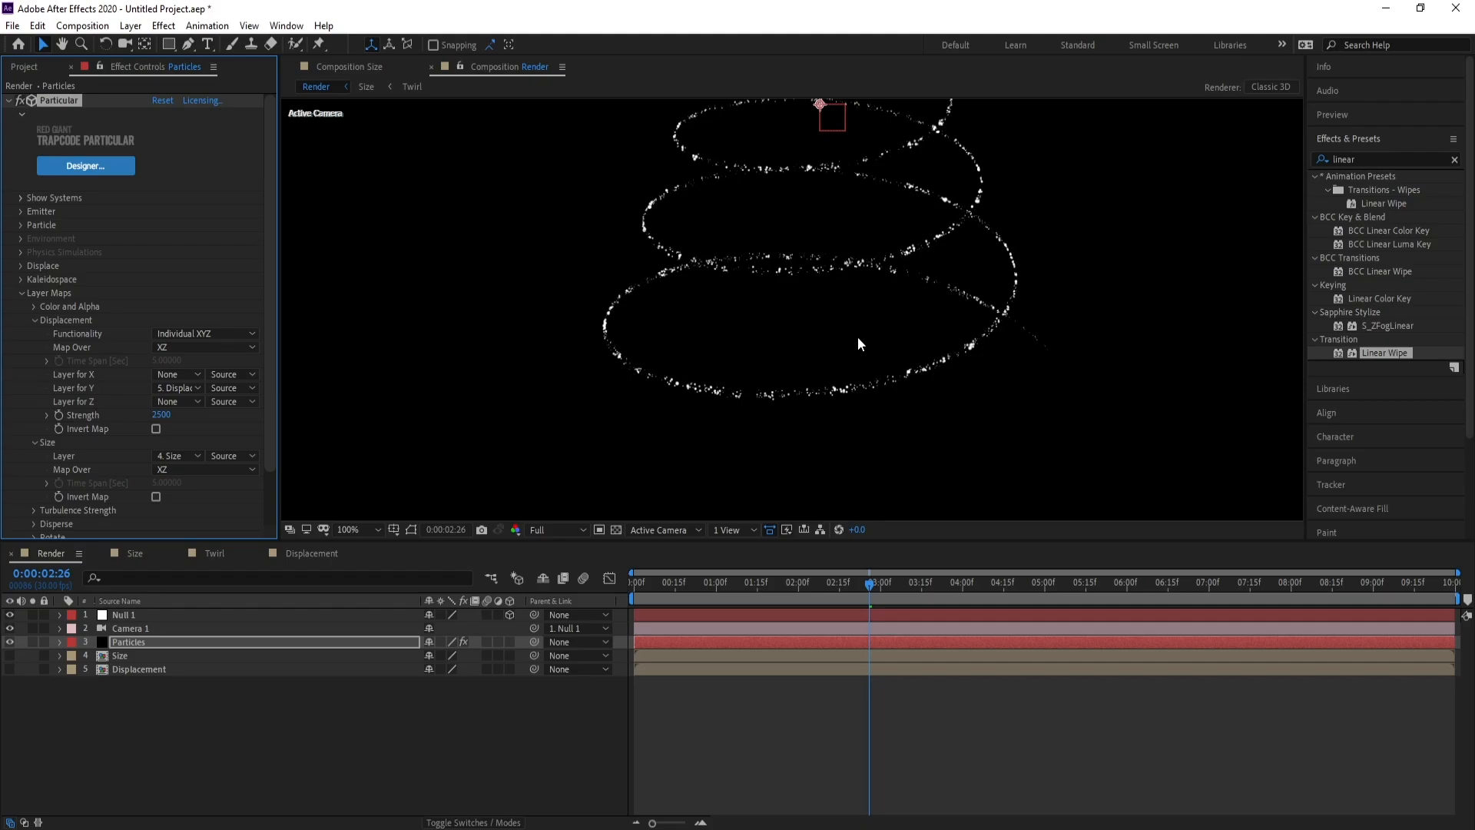
scroll(857, 336, "down", 2)
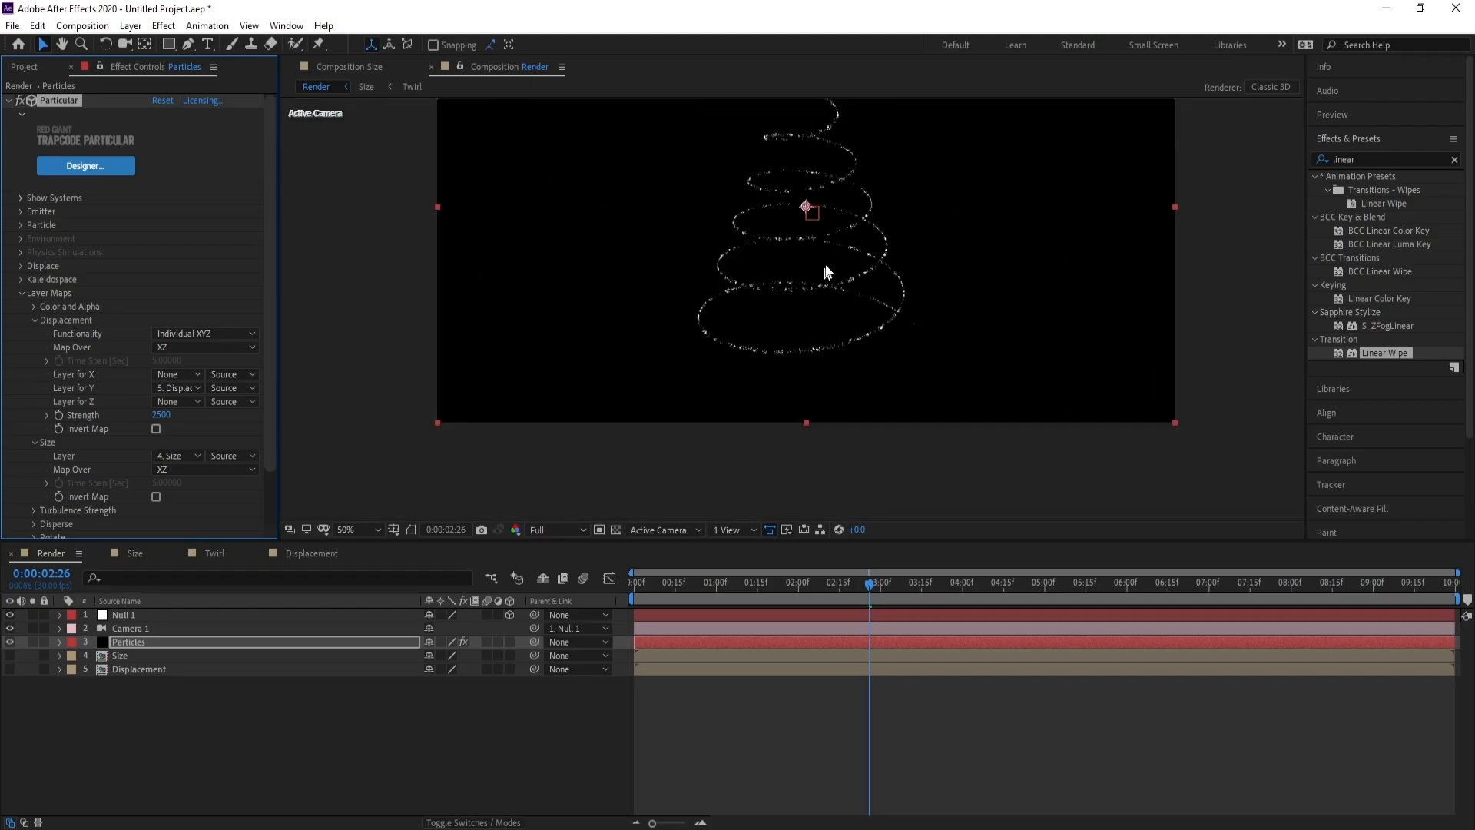
key("h")
left_click_drag(820, 246, 820, 322)
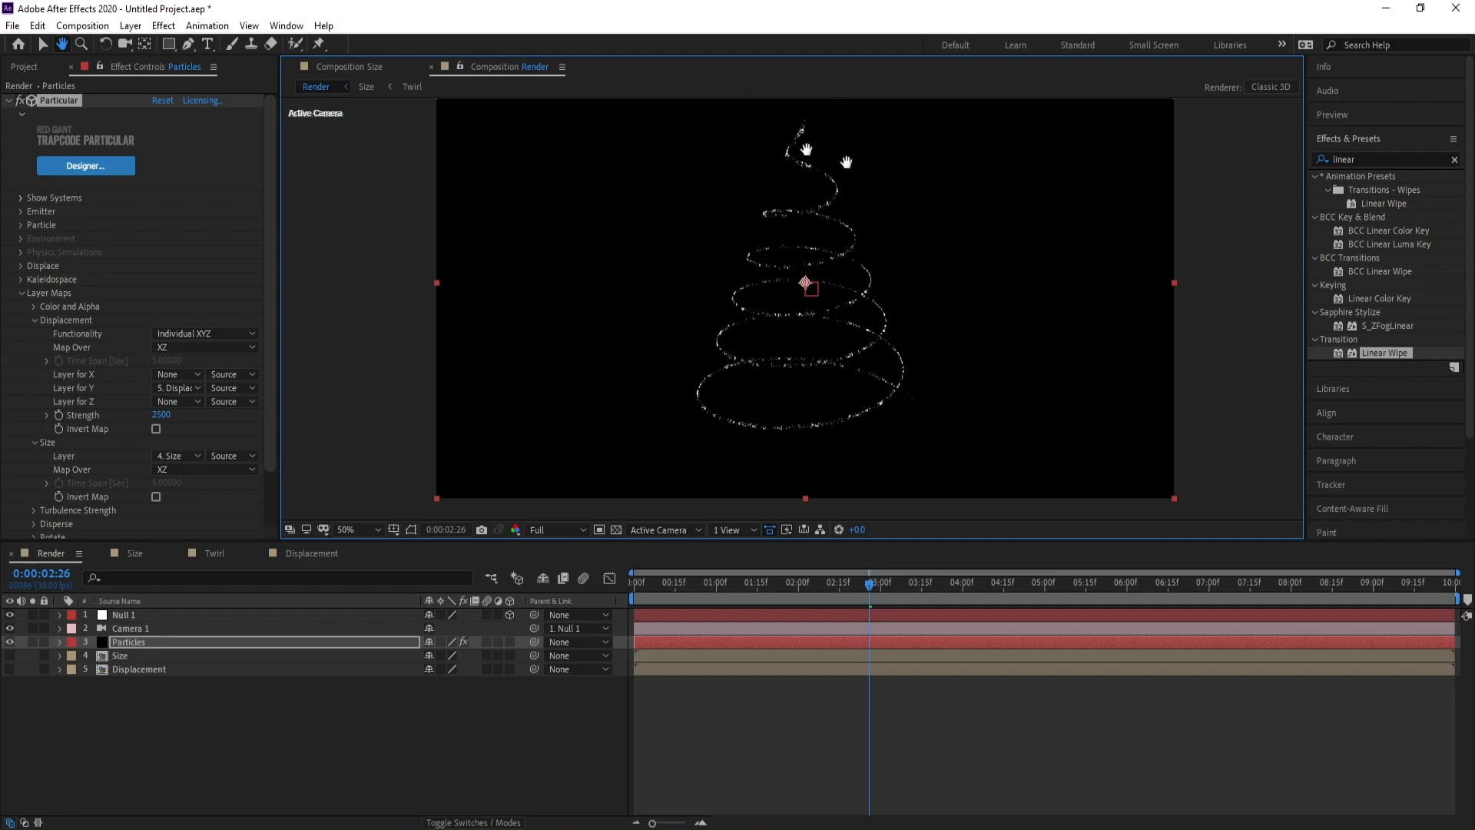
Preview the Render composition's animation from the first frame and stop with the playhead at 0:00:03:02
key("v")
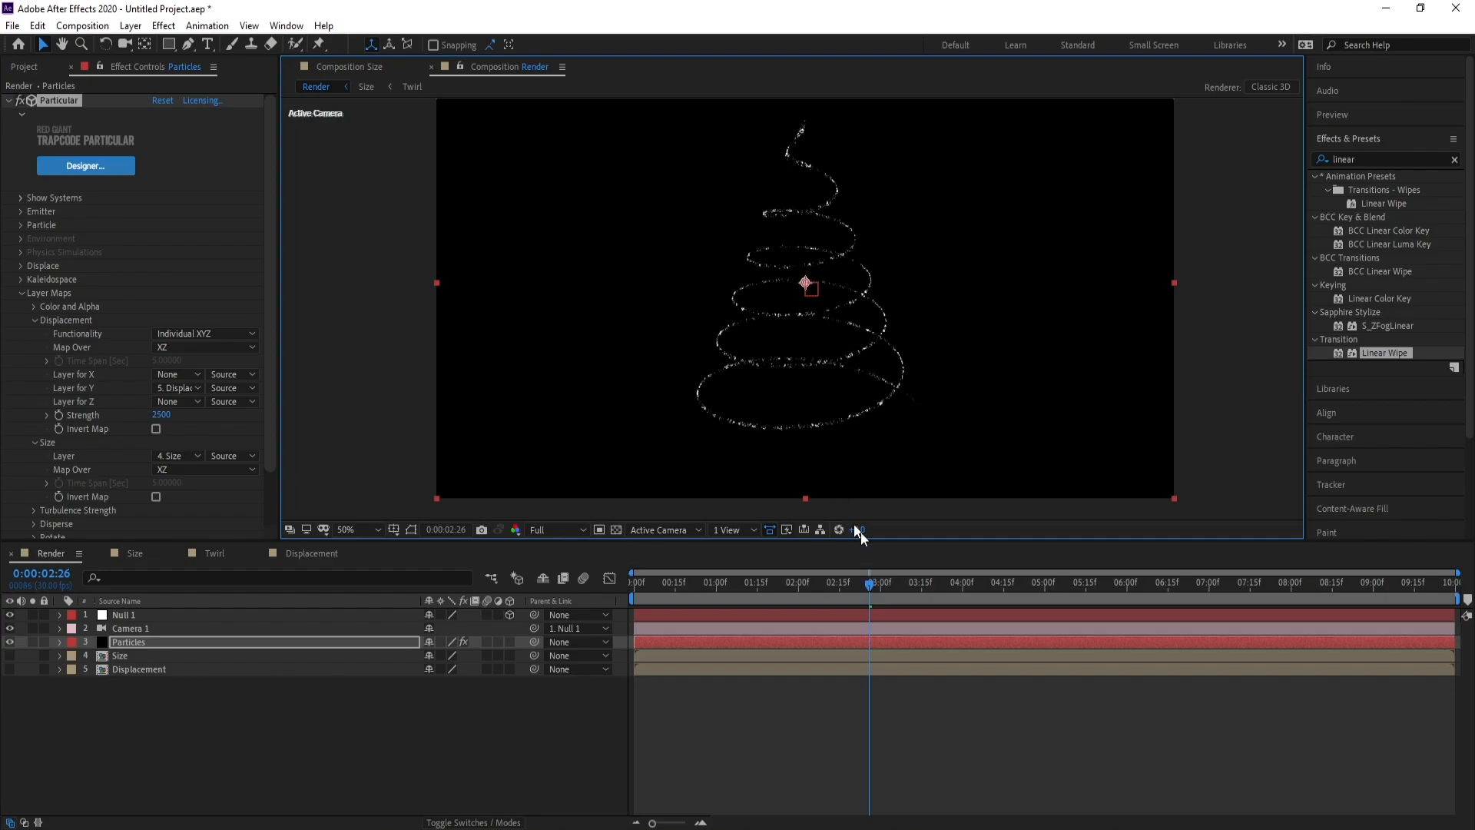
left_click_drag(873, 584, 593, 596)
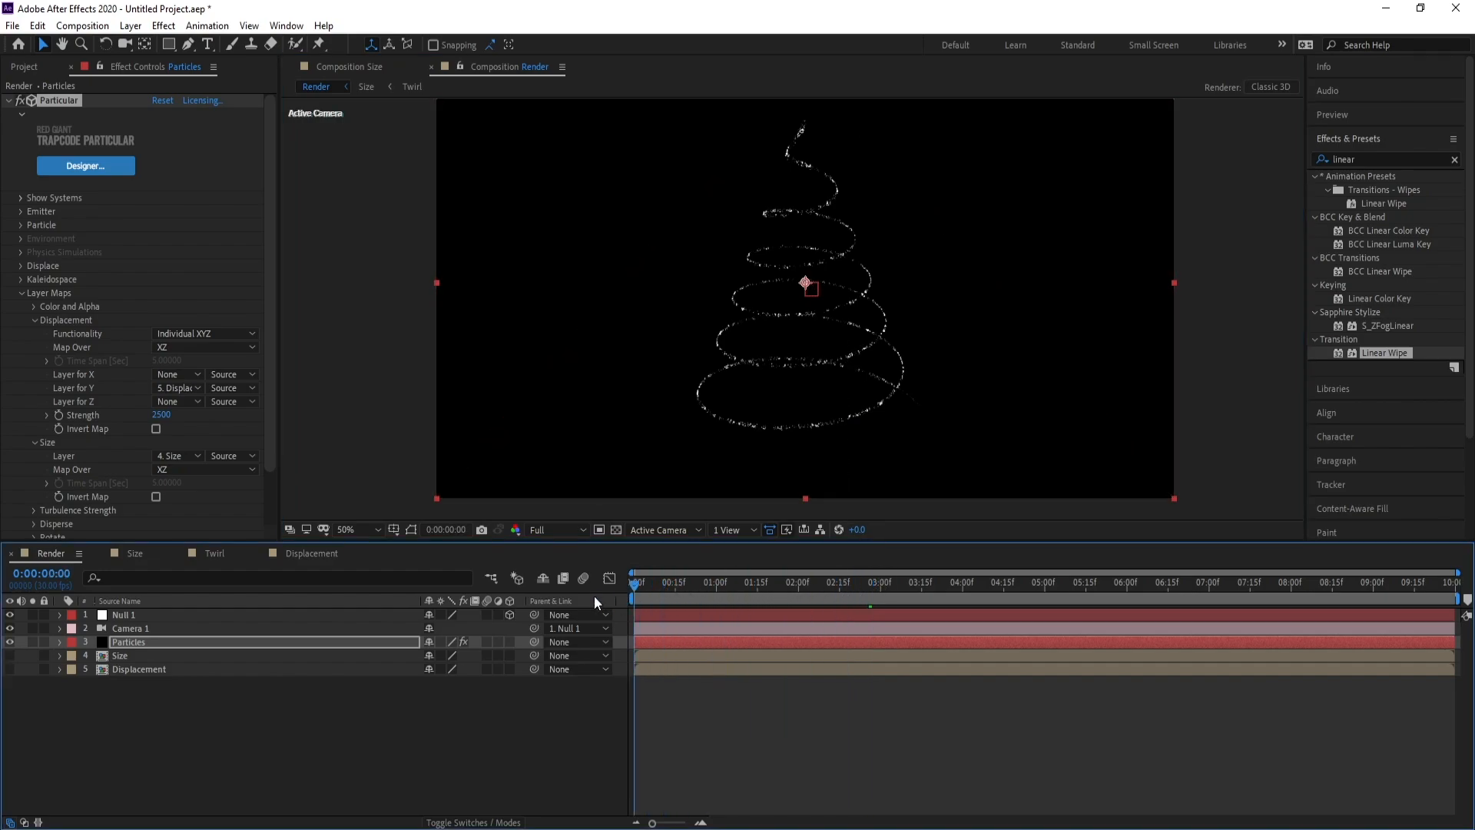
left_click(1369, 117)
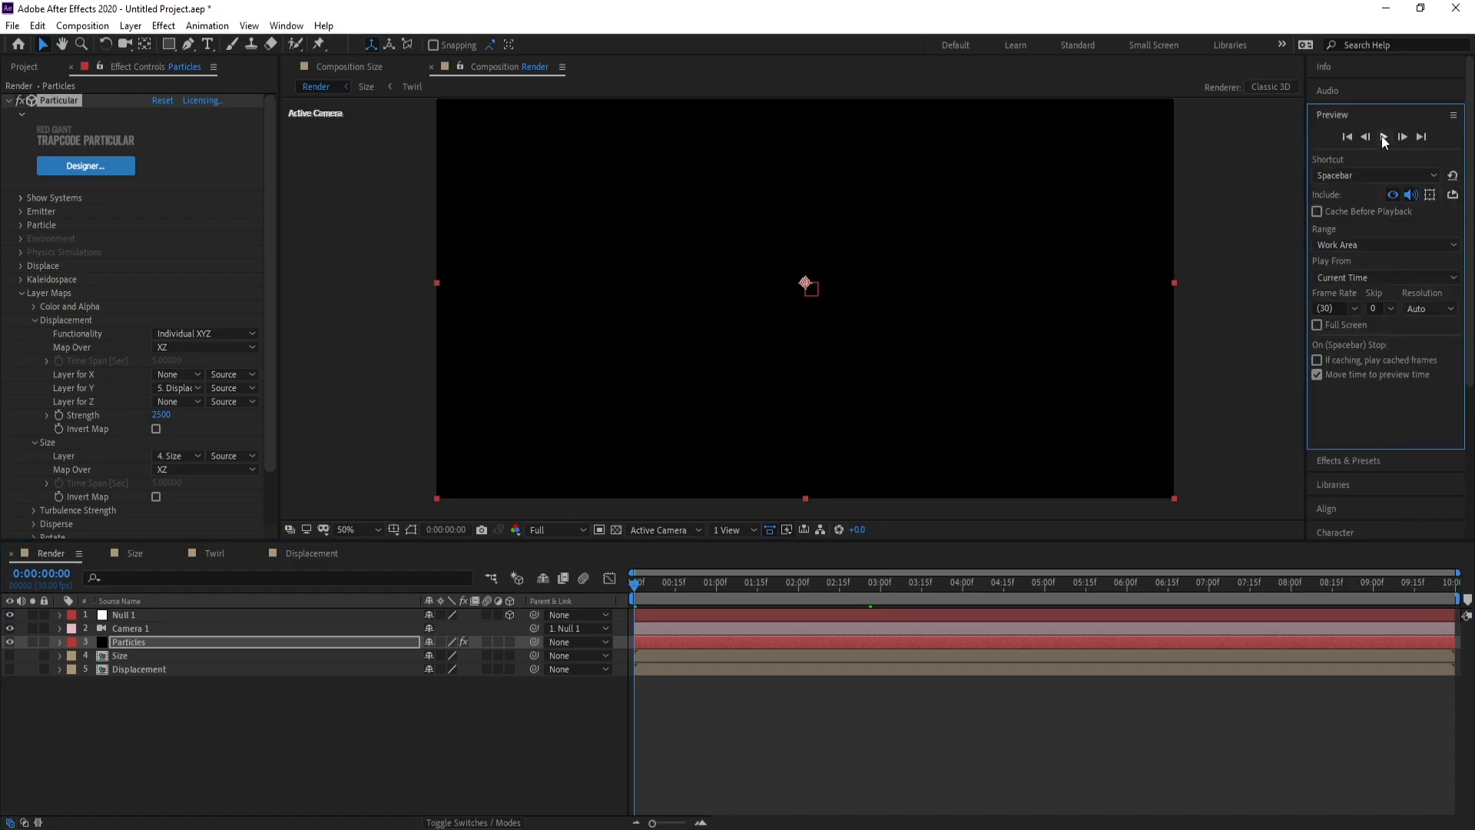
left_click(1382, 136)
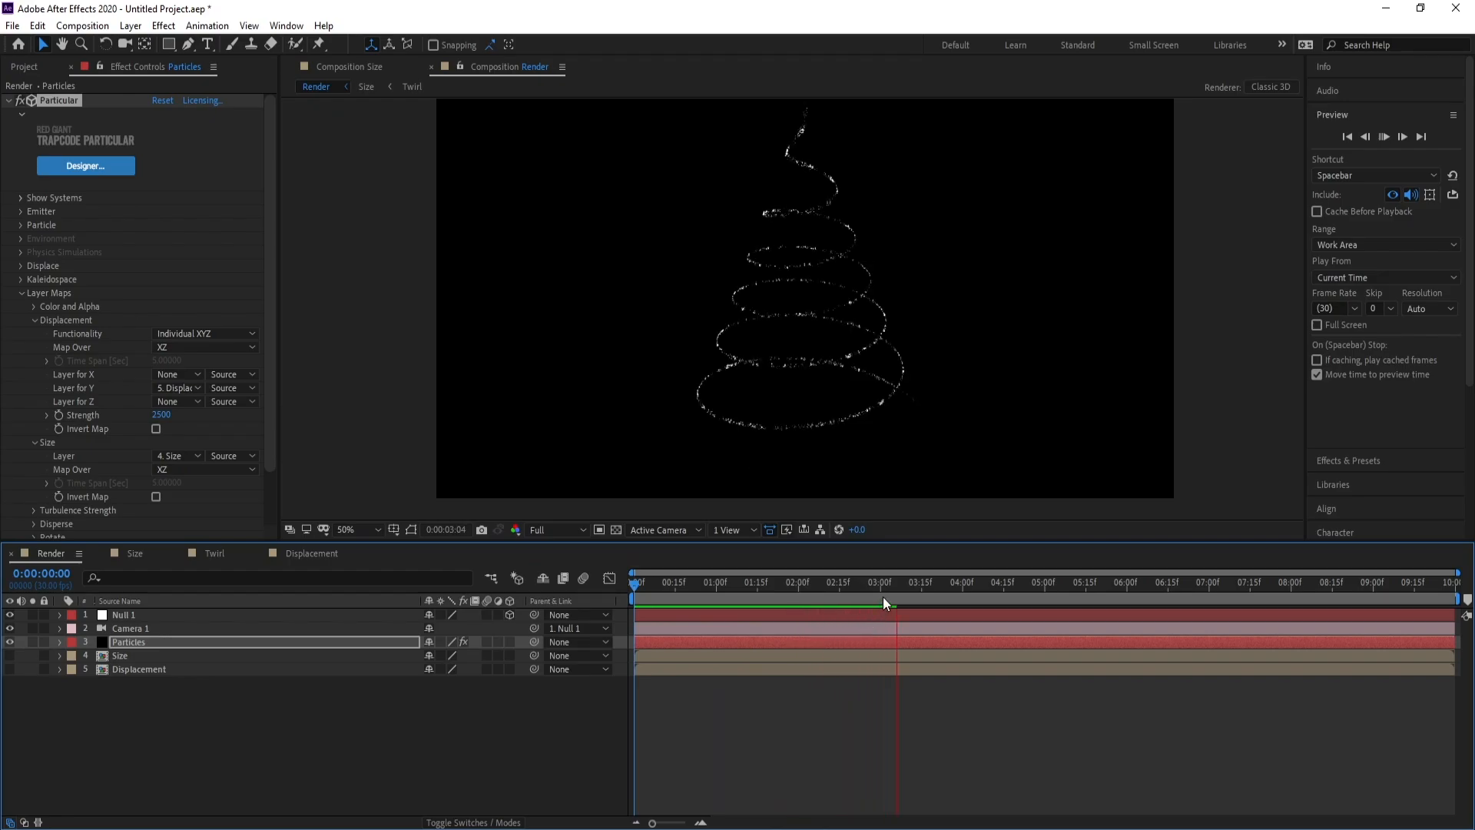
mouse_move(878, 588)
left_mouse_down()
mouse_move(621, 585)
mouse_move(884, 587)
left_mouse_up()
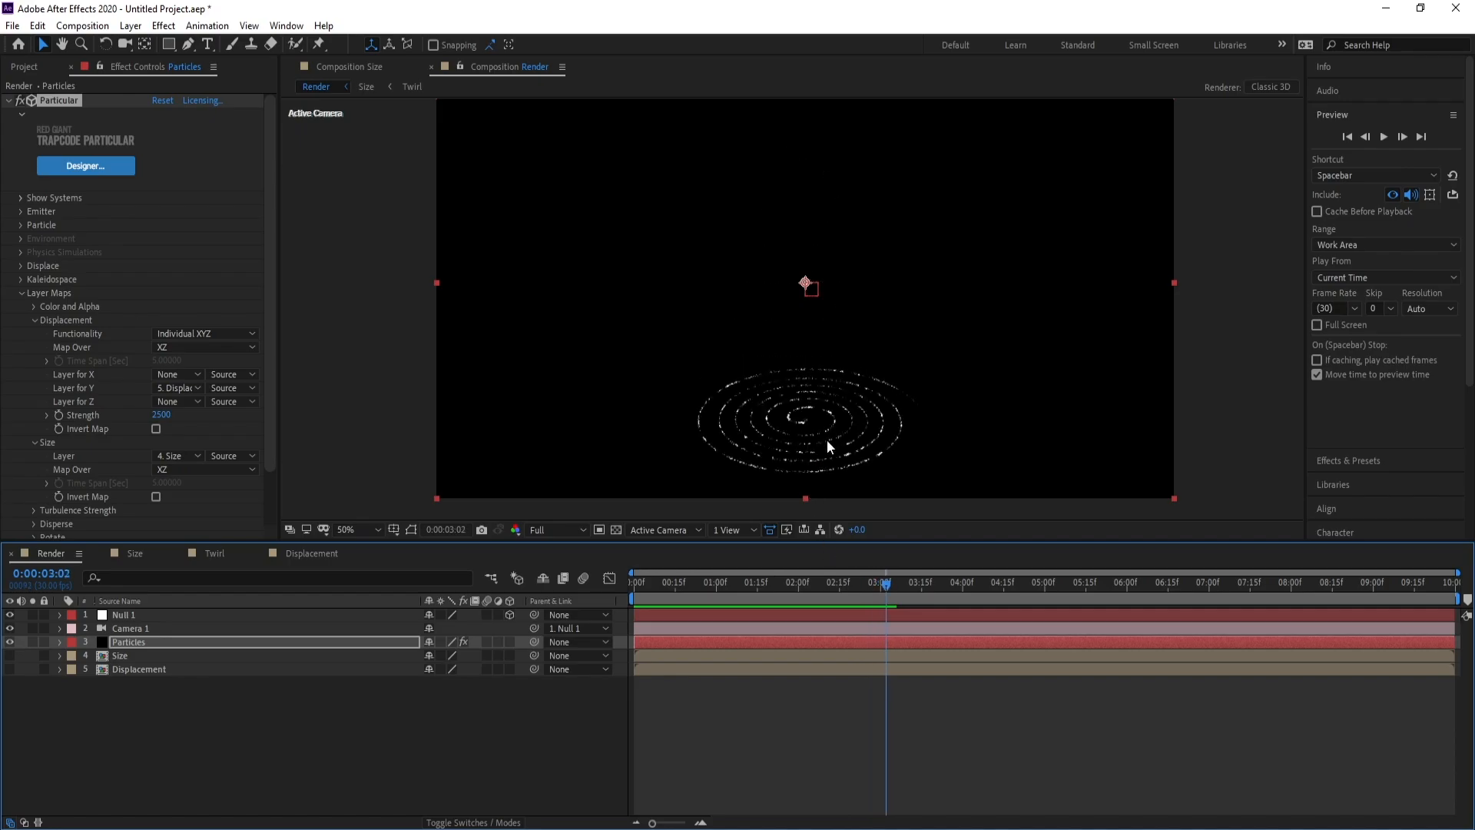
Set the Particular emitter's Emitter Size Y to 10 on the Particles layer
left_click(21, 211)
scroll(34, 202, "down", 2)
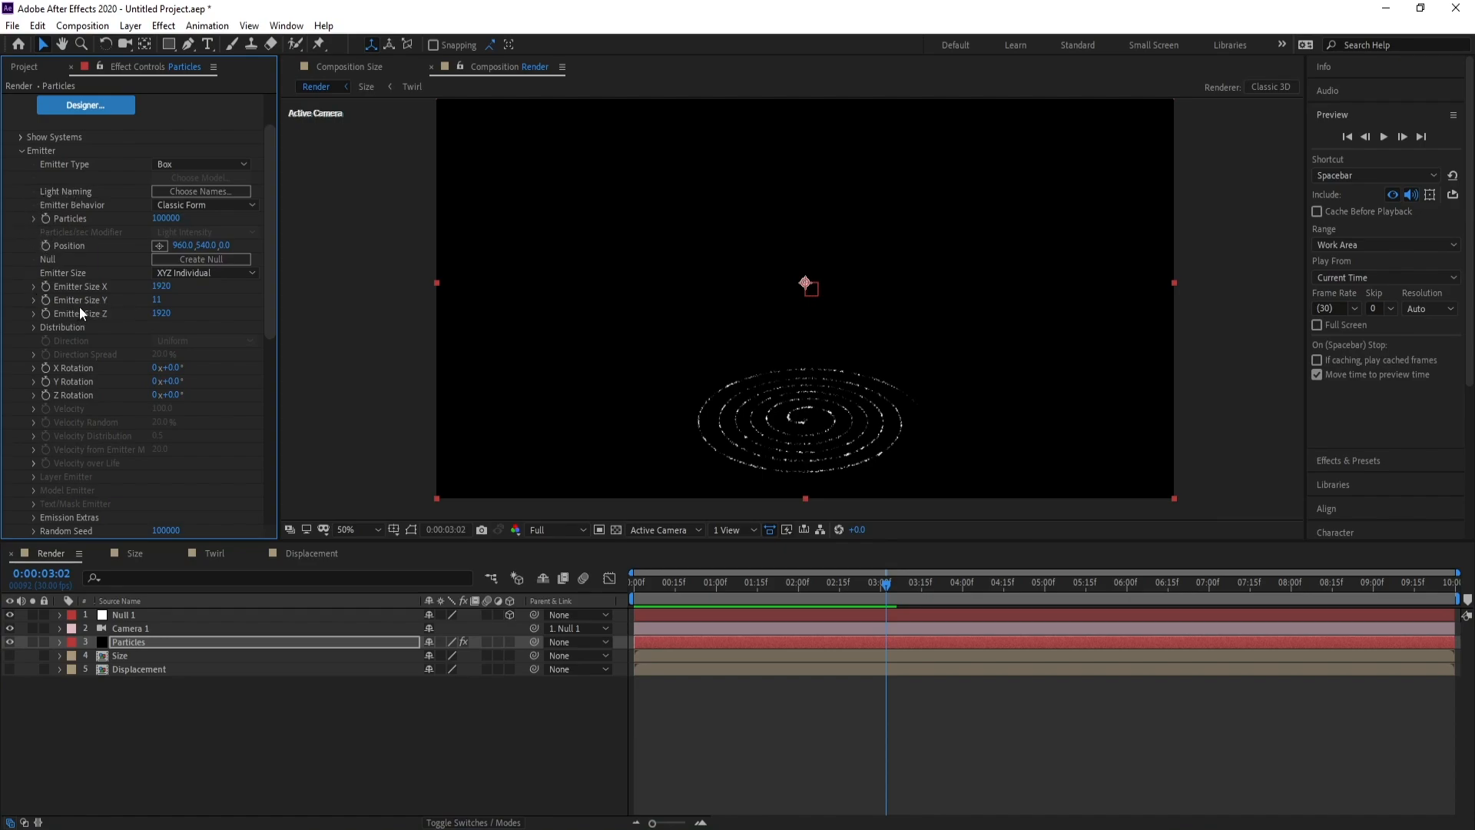
left_click(157, 300)
type("10")
key("Return")
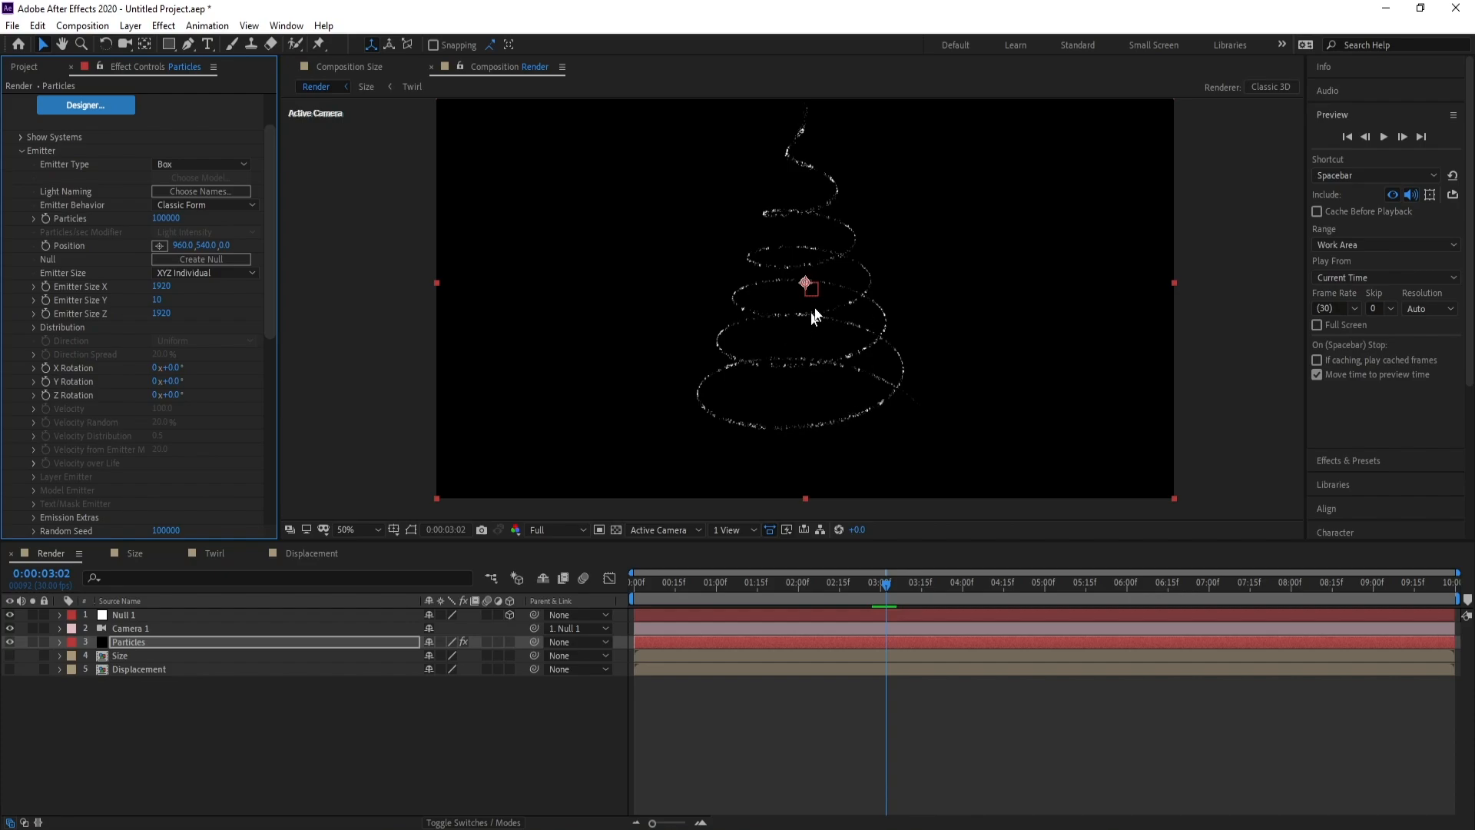
left_click(22, 151)
Set the Set Color option in Particular's Particle settings to Random from Gradient
left_click(23, 165)
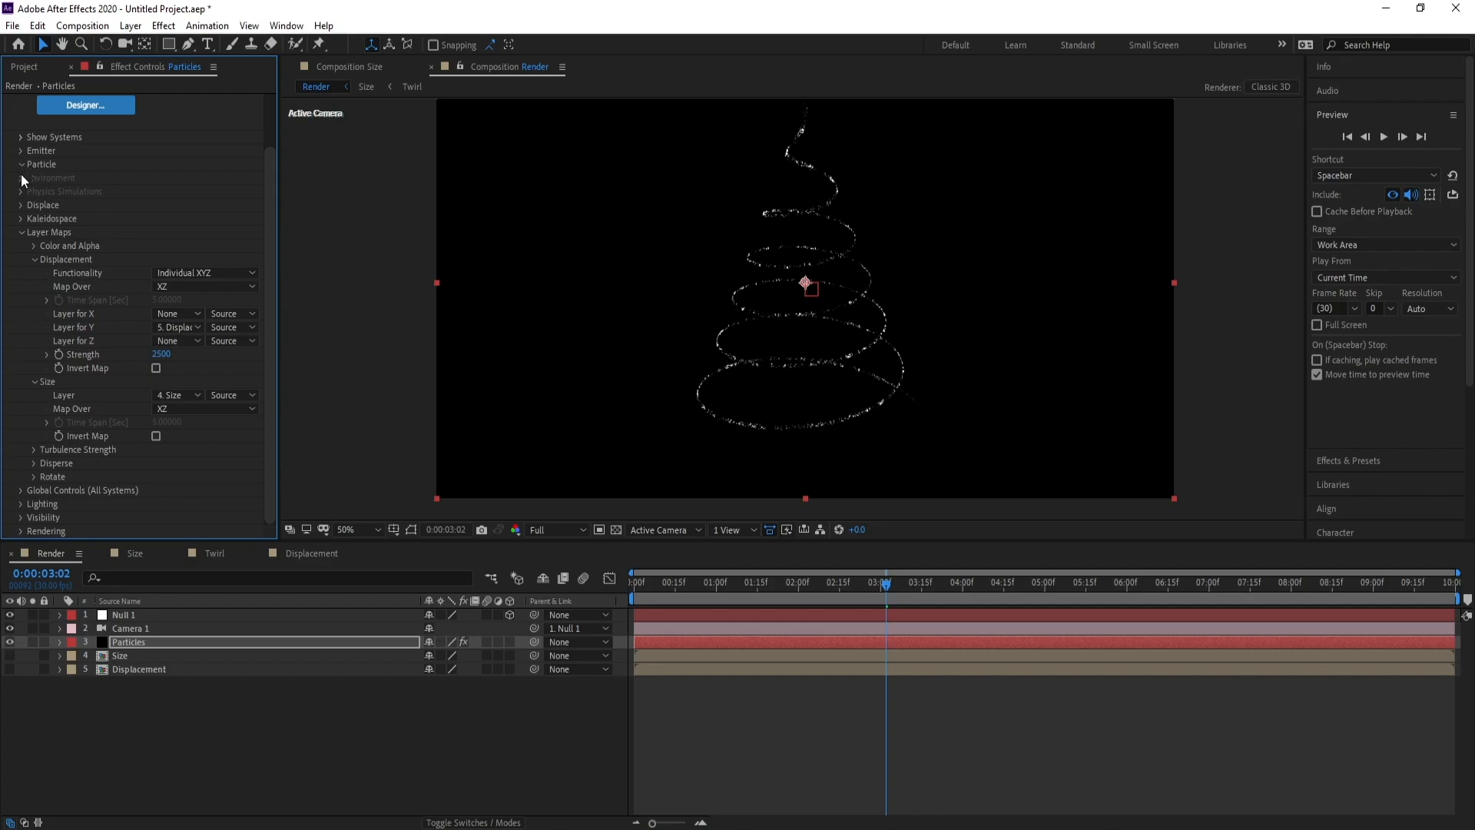
scroll(20, 173, "down", 1)
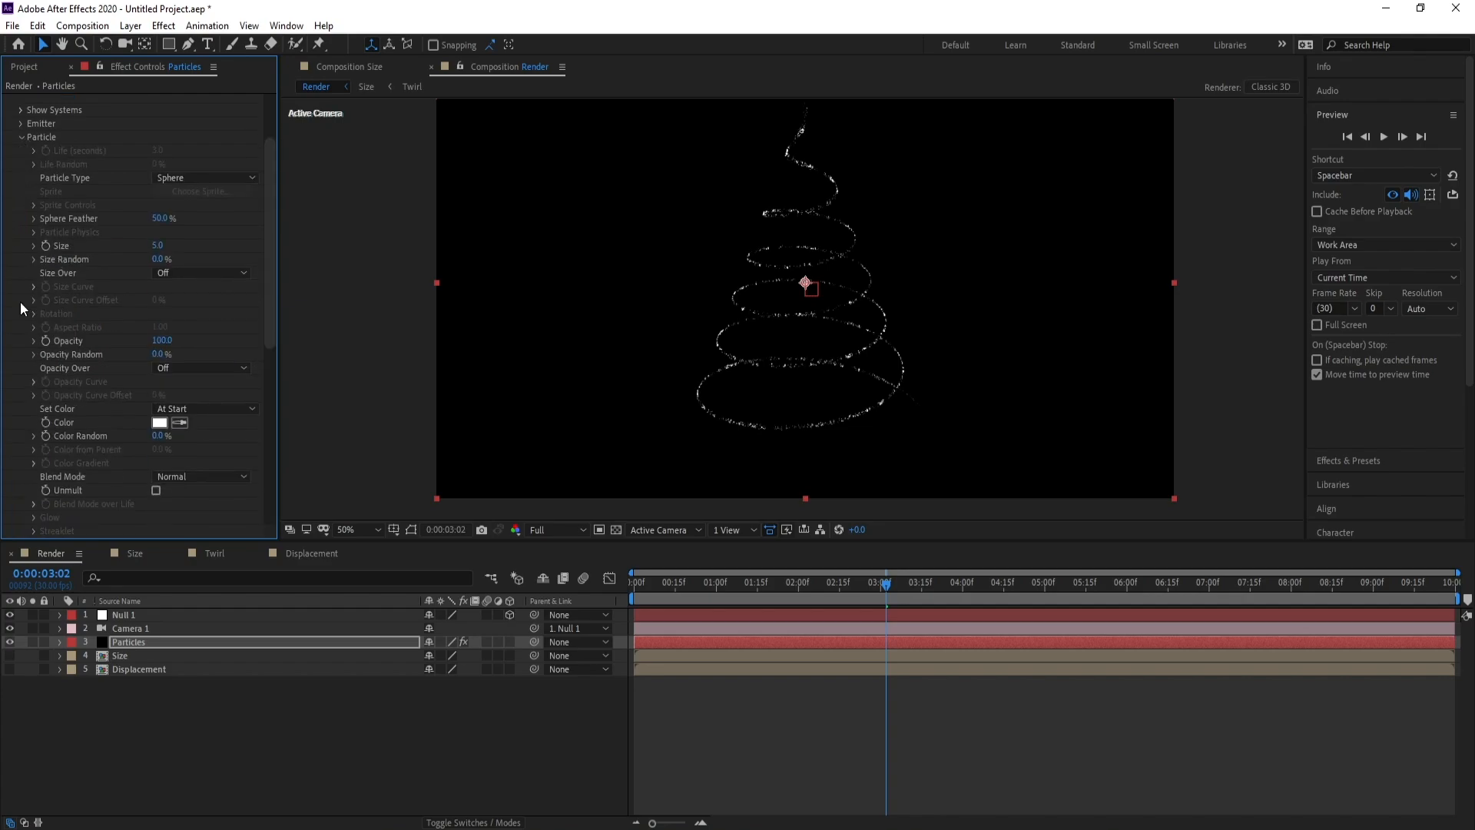
left_click(204, 406)
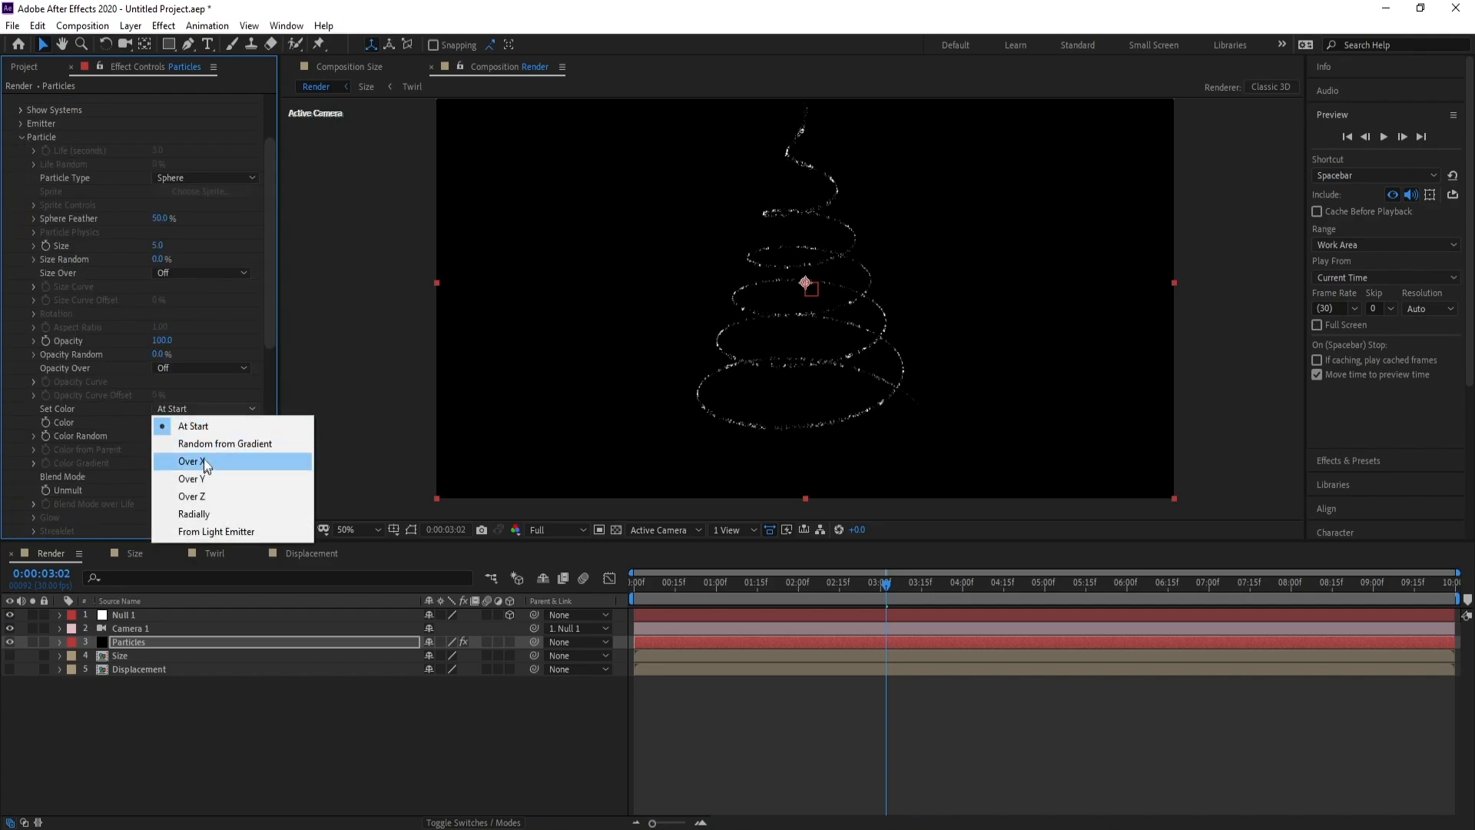
left_click(237, 444)
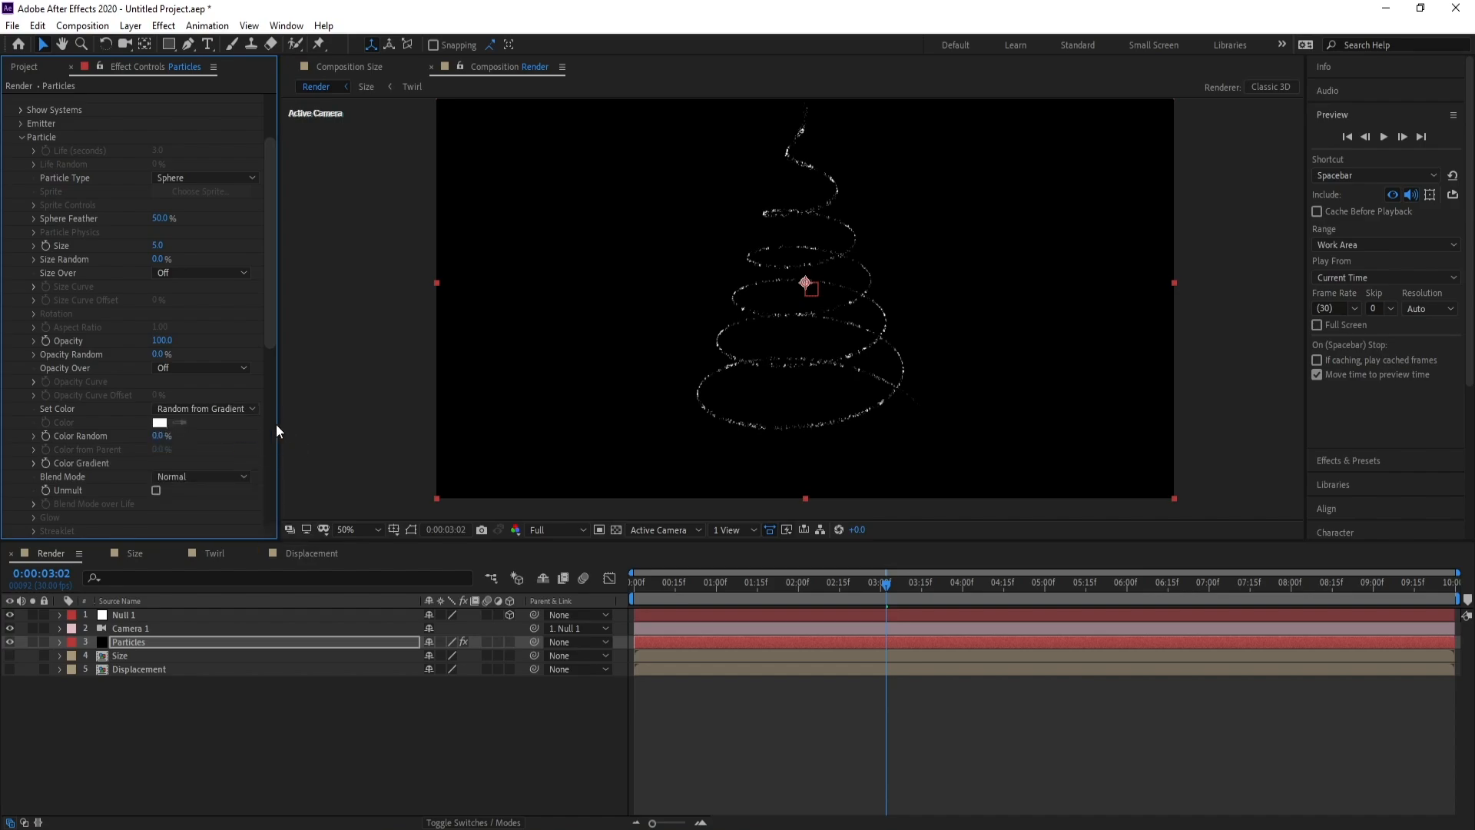
Load the white-cyan-blue preset into the particles' Color Gradient and widen the effect settings area so the whole ramp fits
left_click(34, 462)
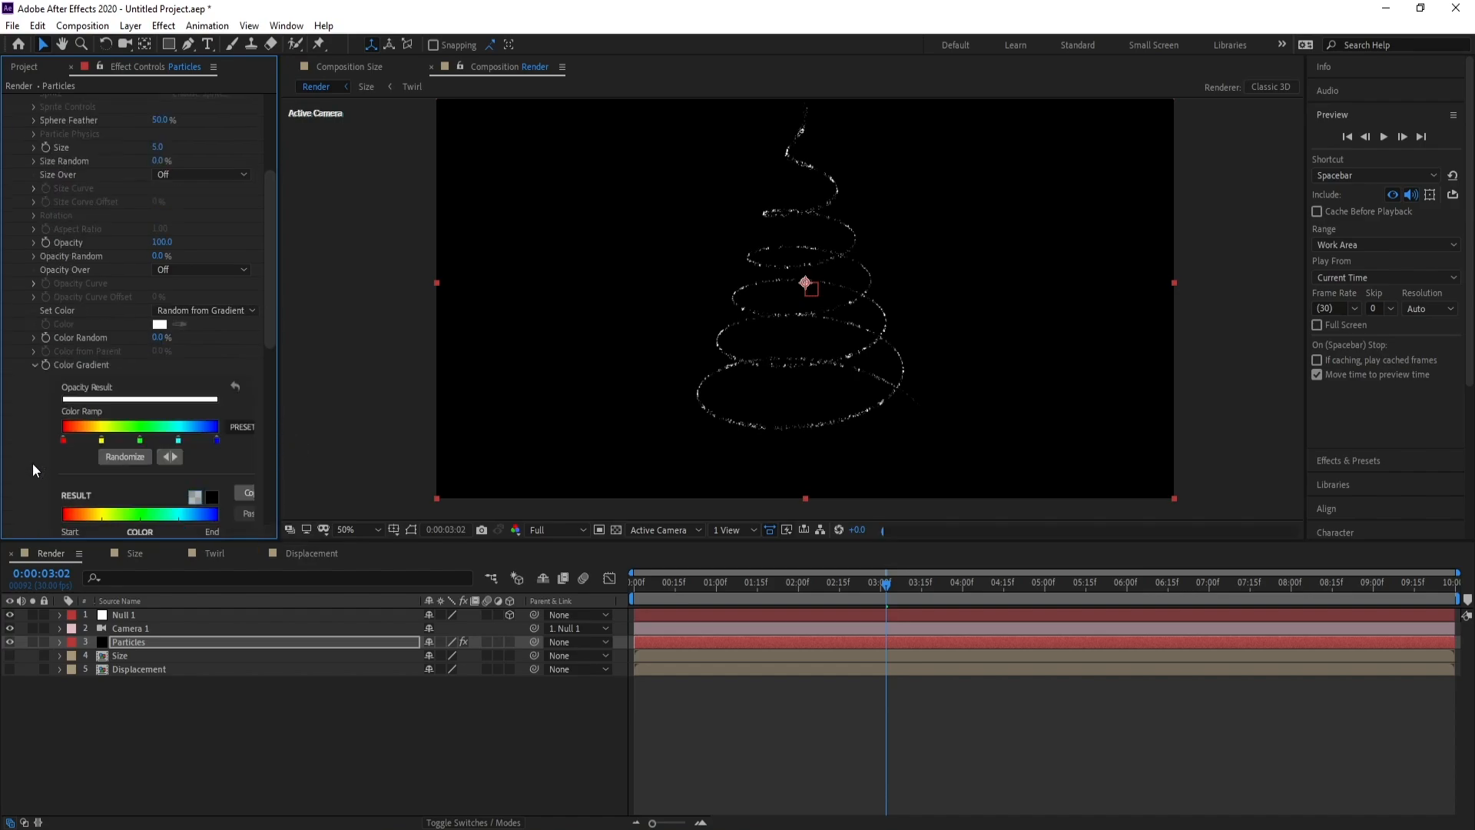
left_click(238, 427)
left_click(245, 481)
left_click_drag(278, 454, 321, 454)
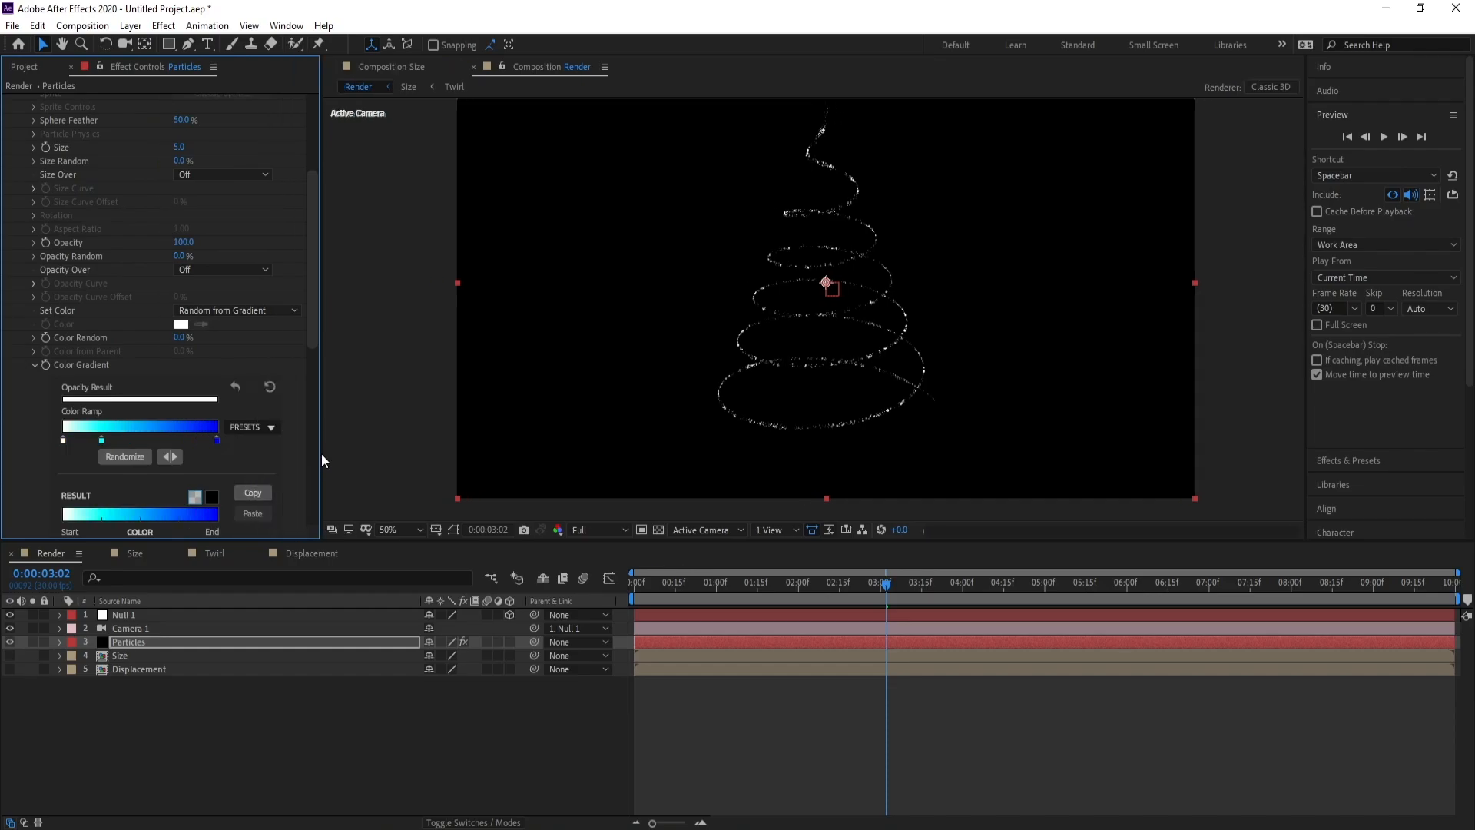
Change the blue end stop of the Color Gradient ramp to dark green 199600
double_click(216, 439)
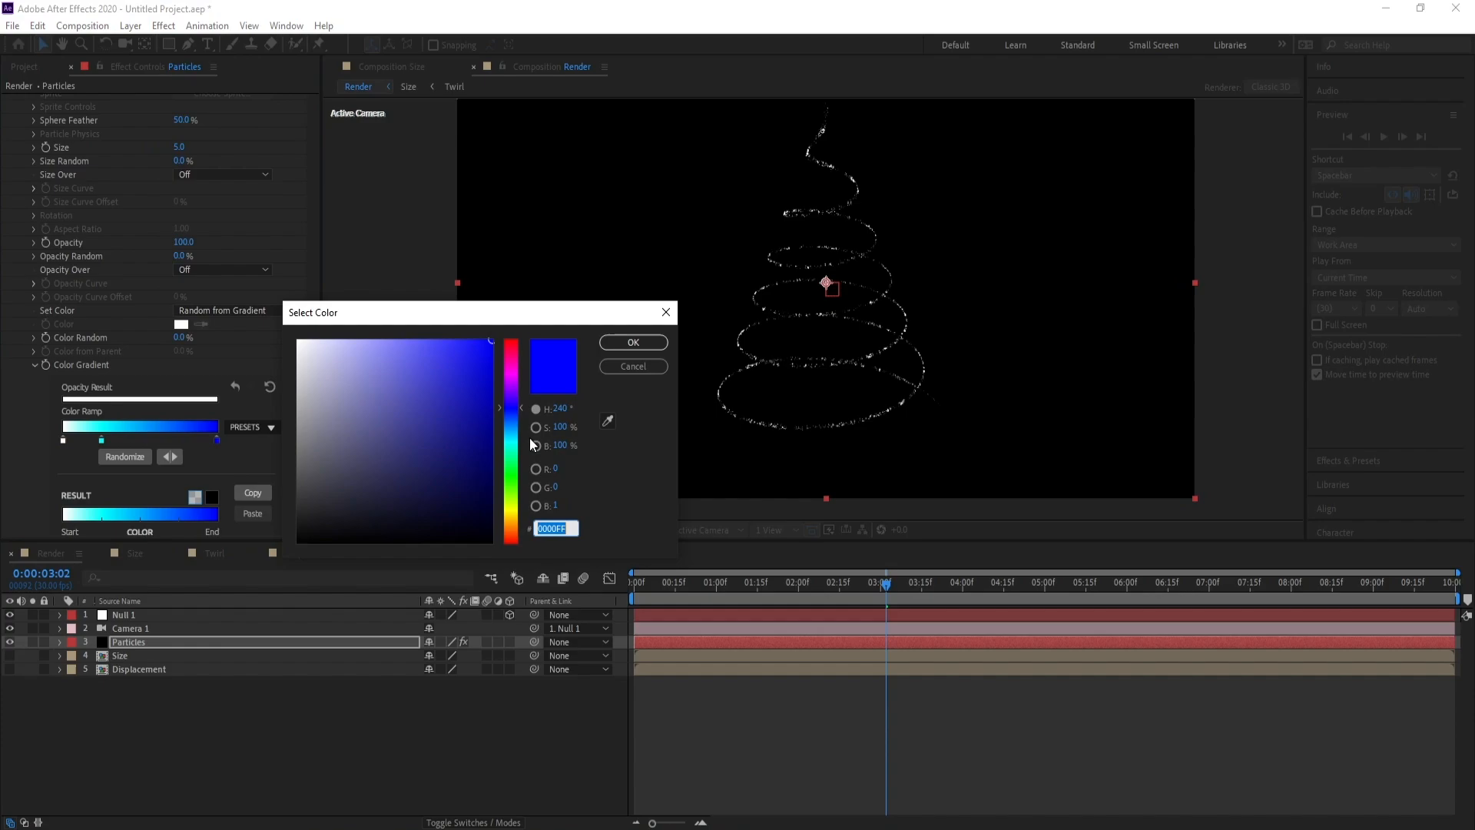
left_click(512, 475)
left_click(512, 481)
left_click(491, 421)
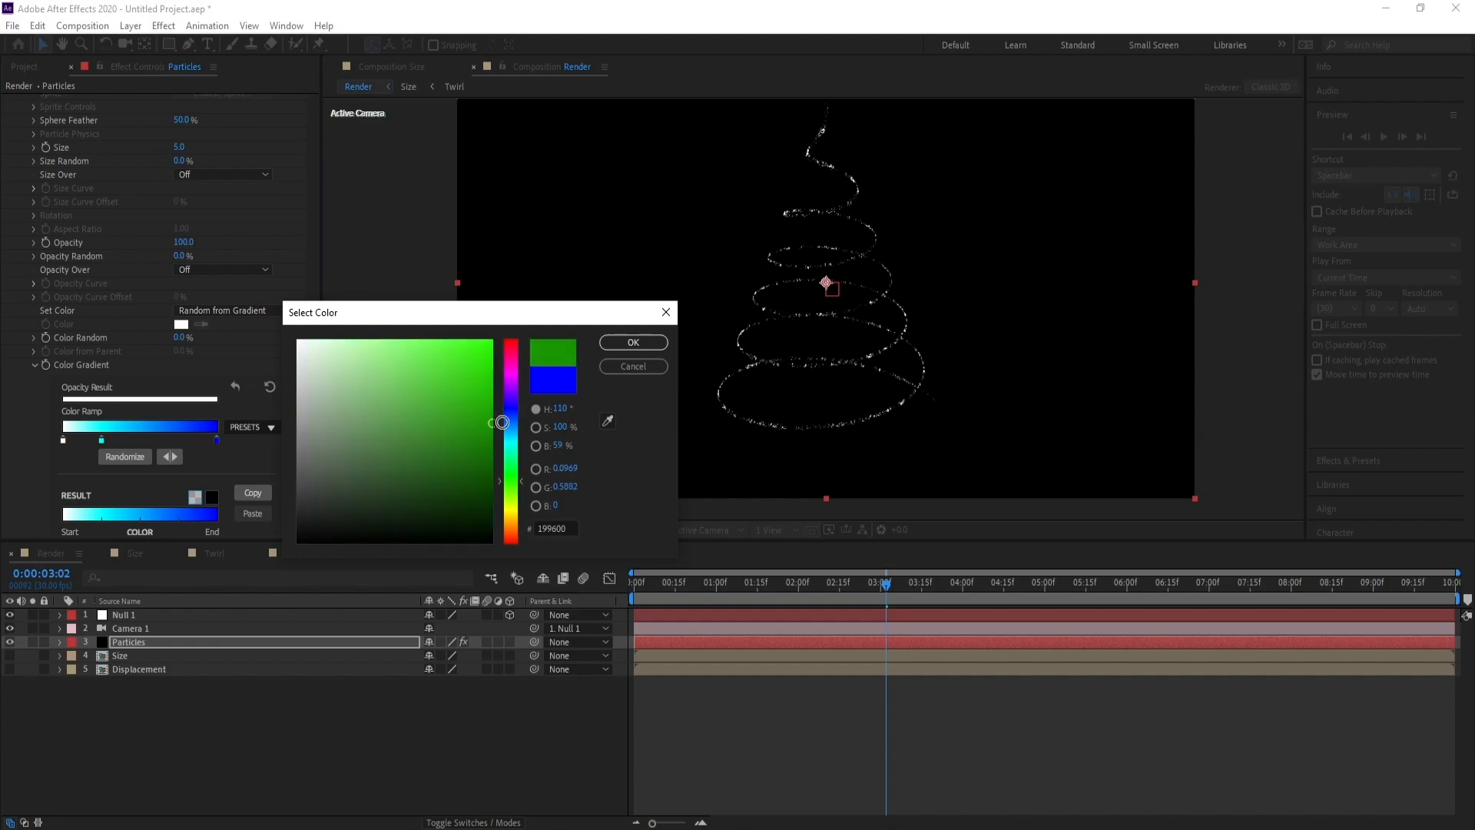
left_click(632, 342)
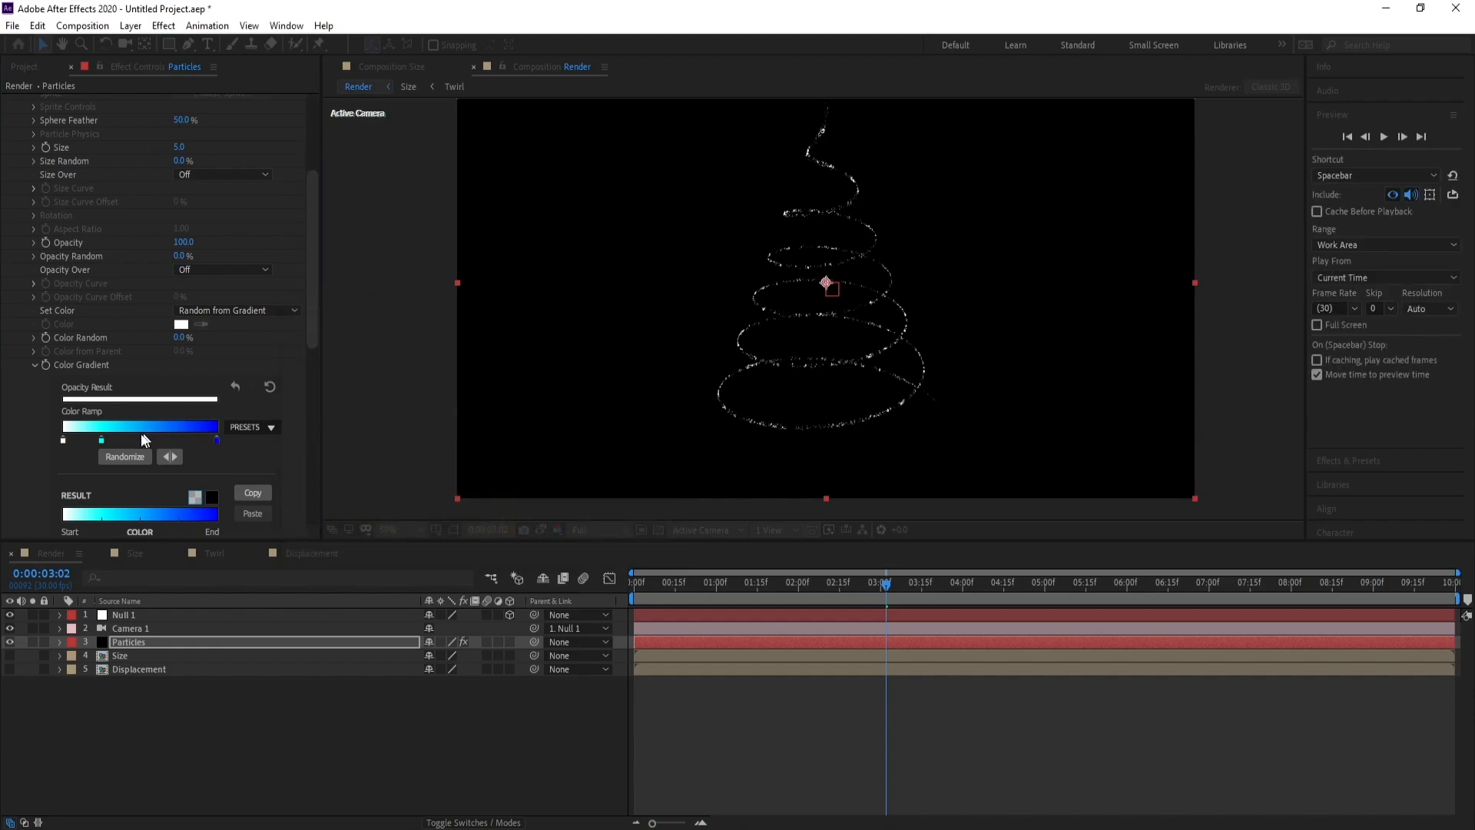
Change the cyan middle stop of the Color Gradient ramp to bright green 00E842
double_click(100, 441)
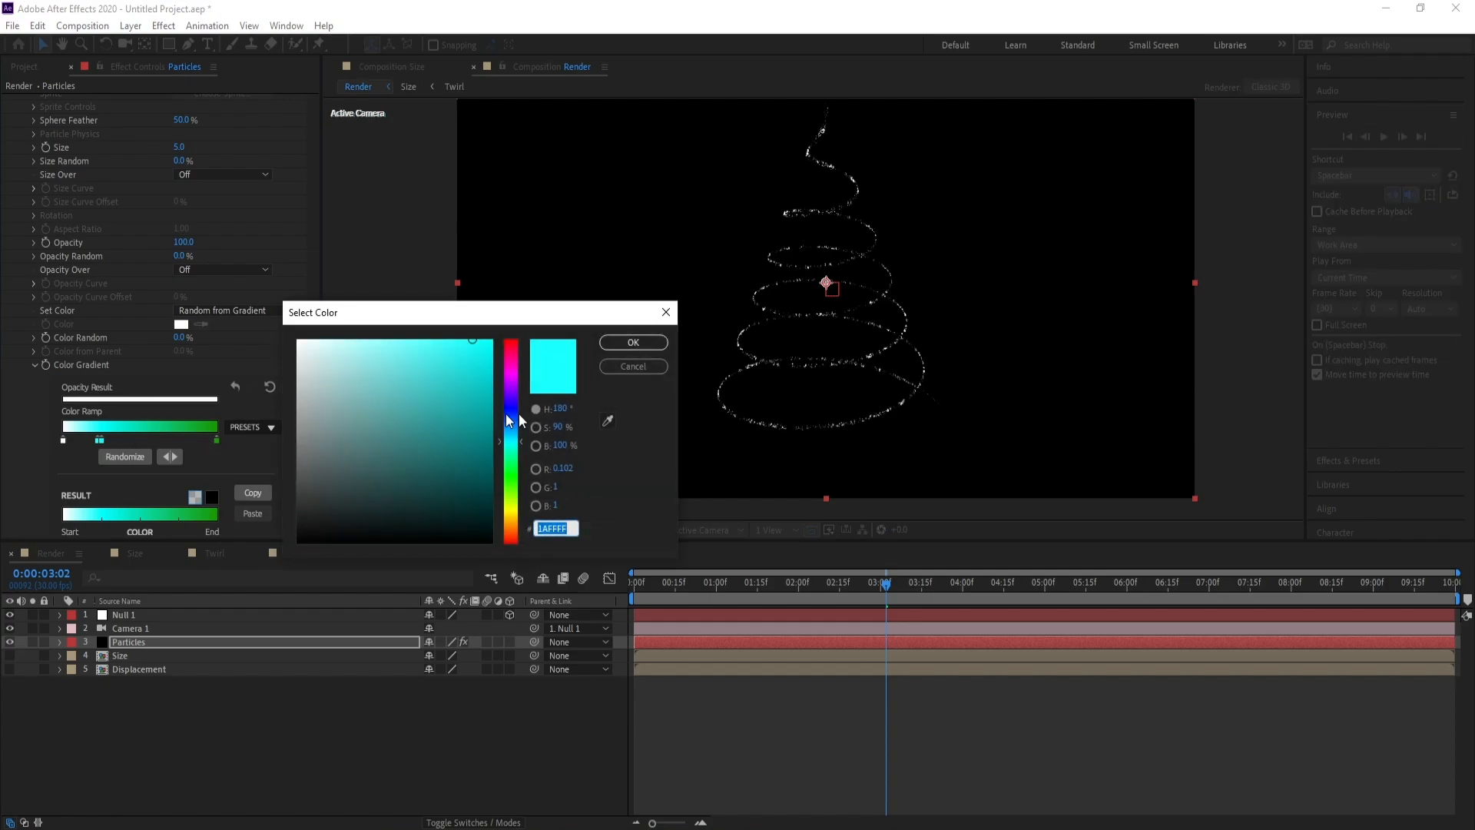
left_click(638, 346)
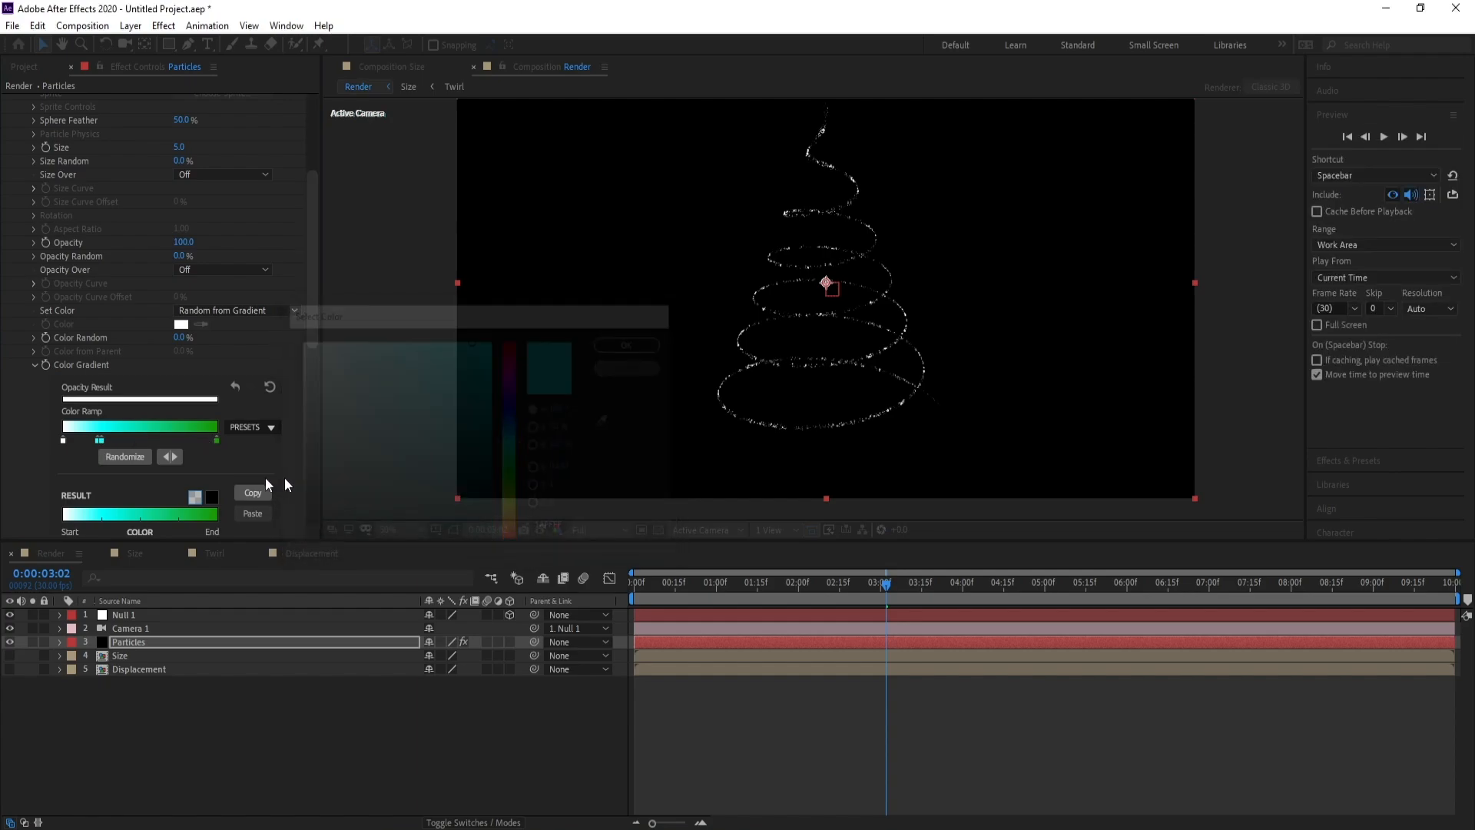
double_click(100, 441)
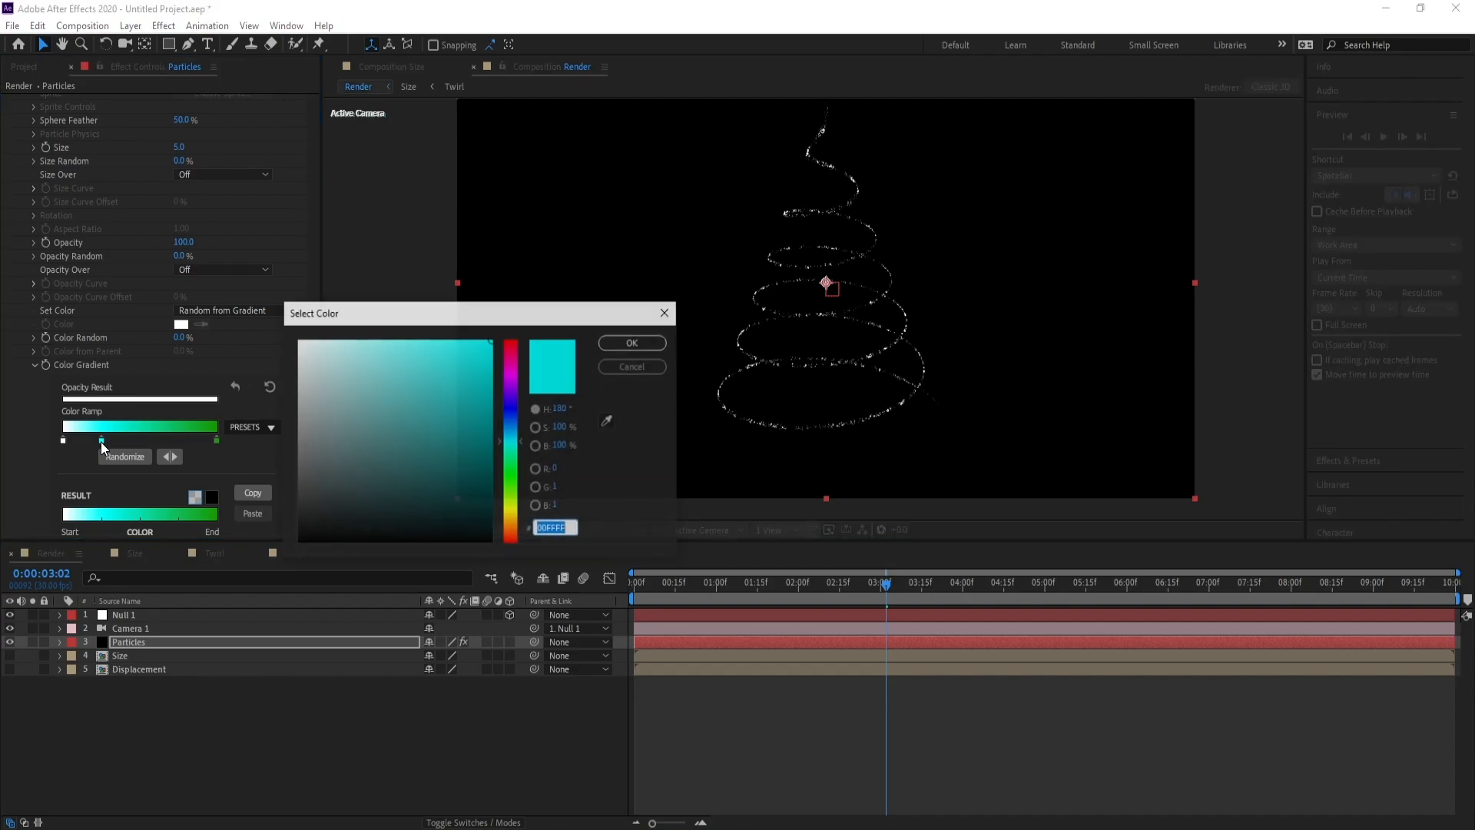
left_click(512, 477)
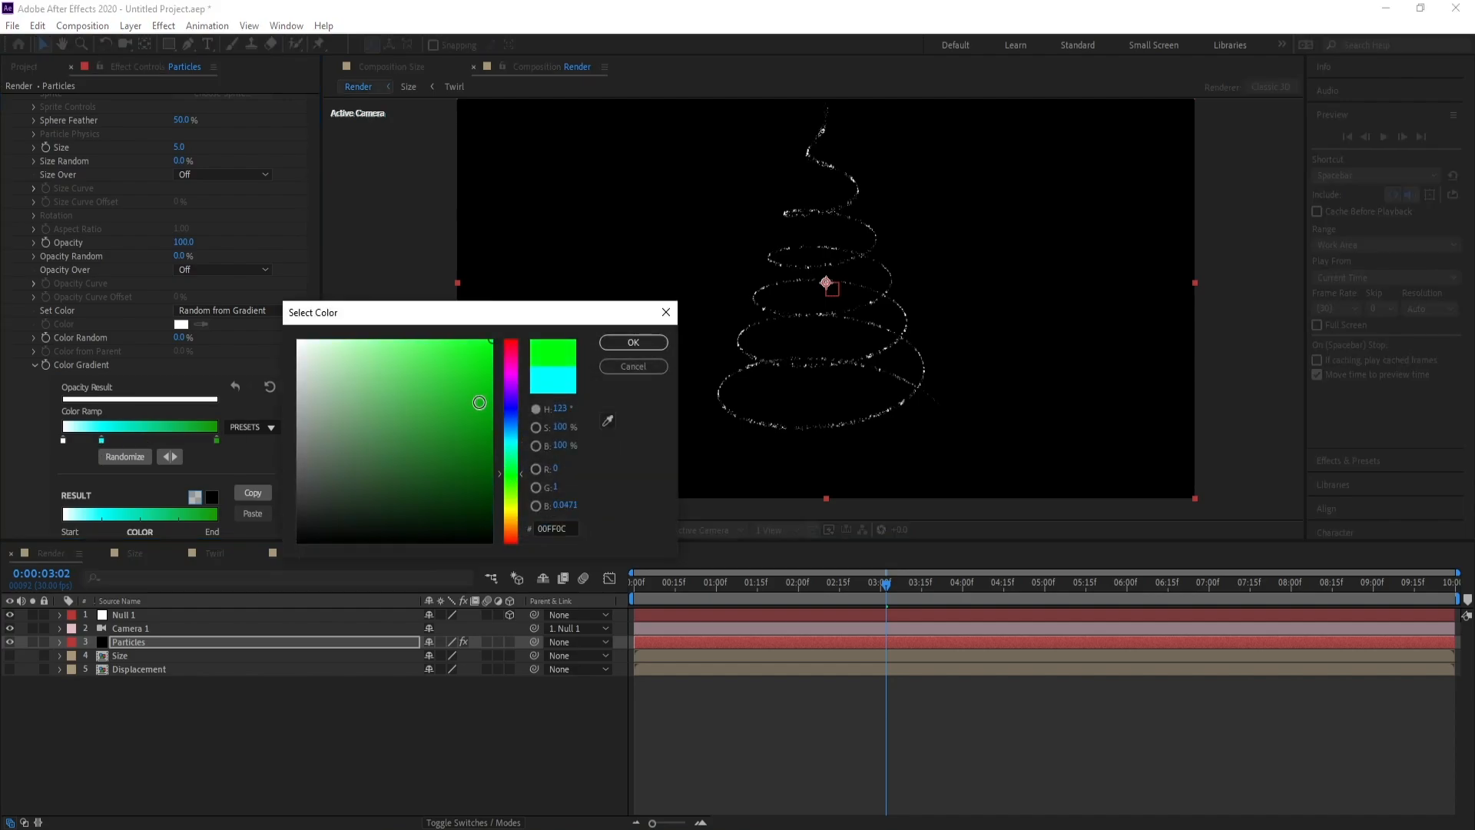
left_click(512, 466)
left_click(498, 360)
left_click_drag(500, 360, 496, 358)
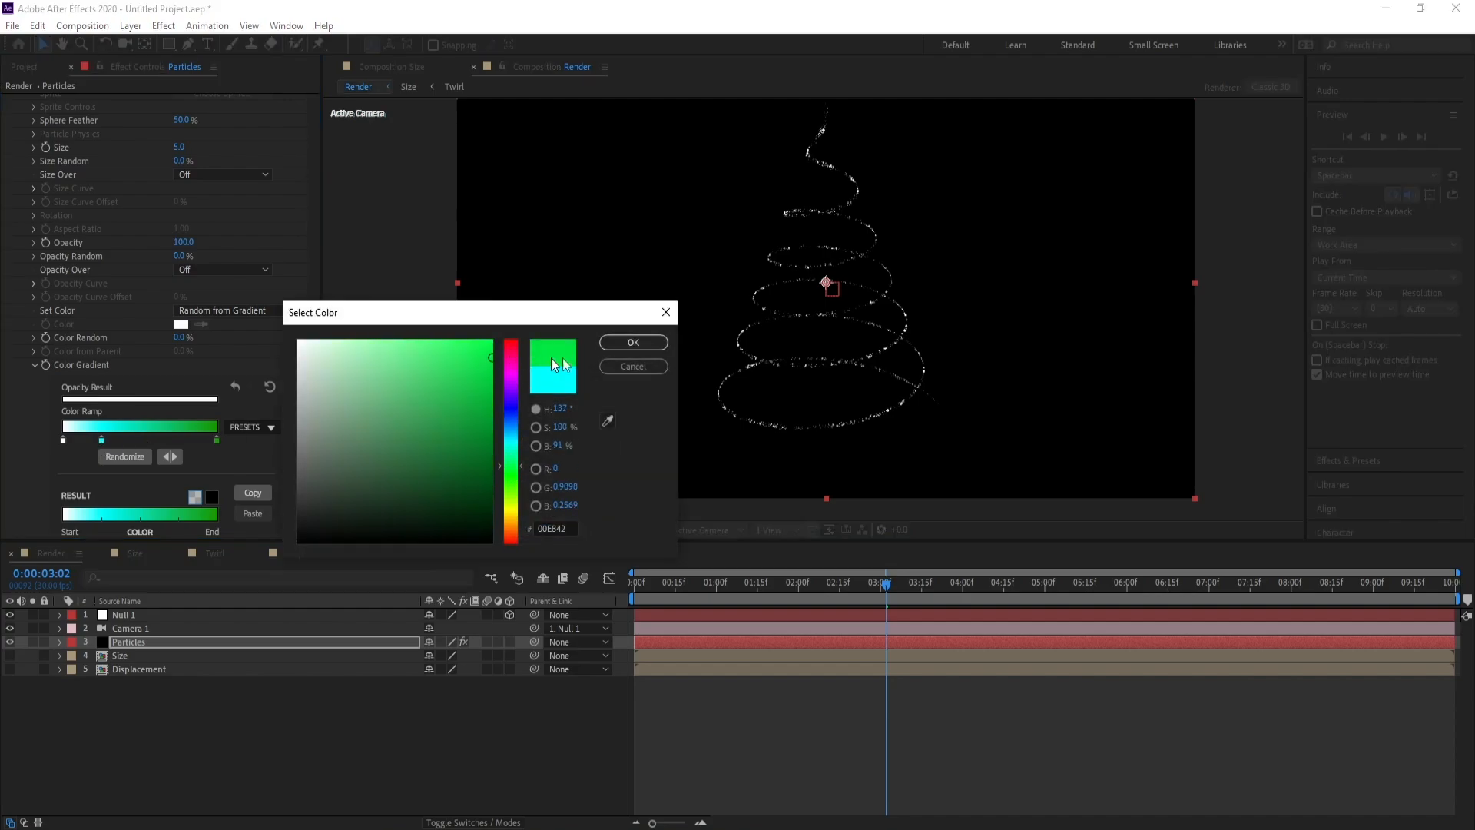
left_click(625, 343)
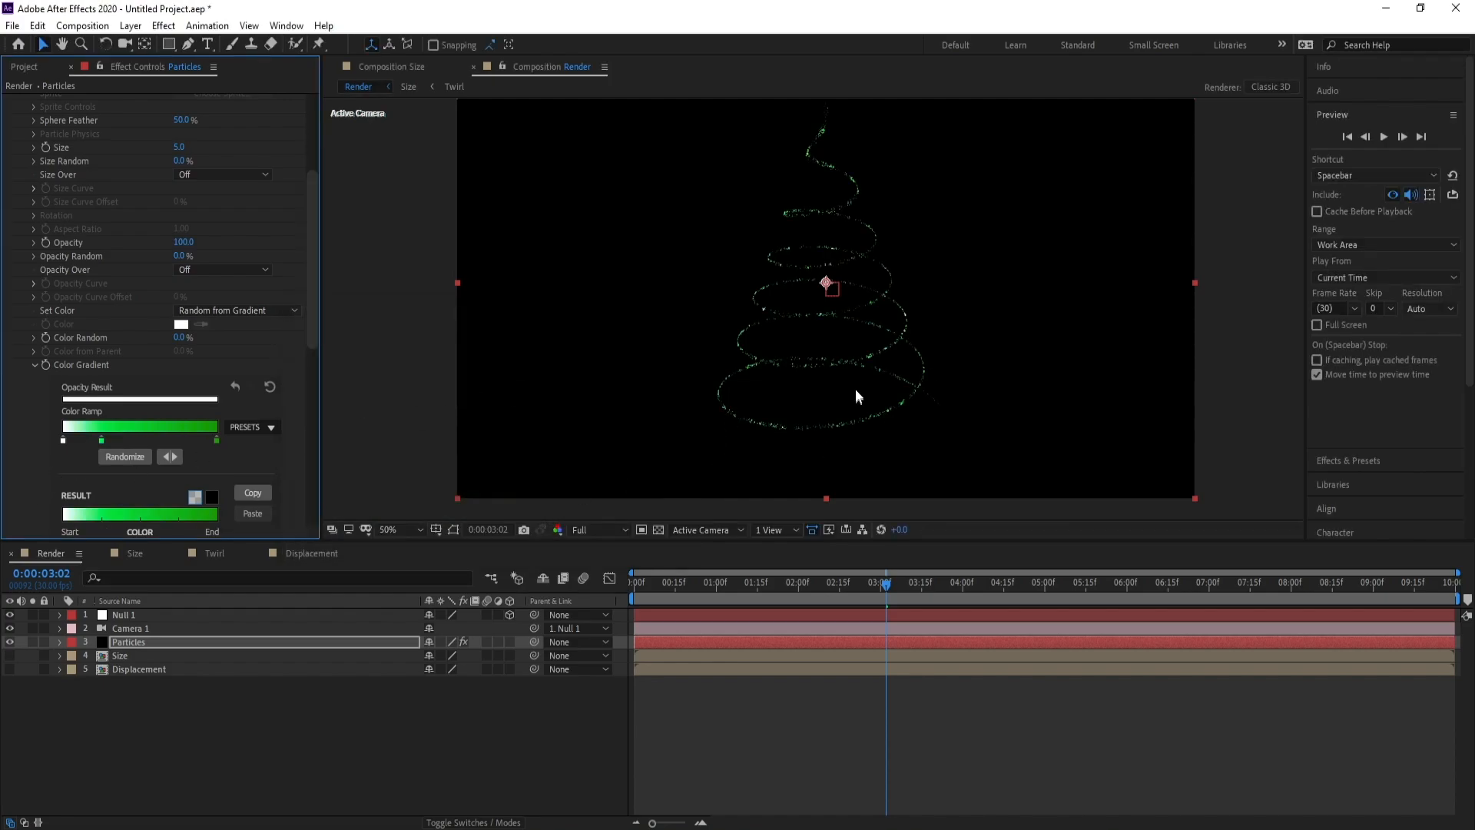
Apply the Stylize Glow effect to the Particles layer
left_click(141, 643)
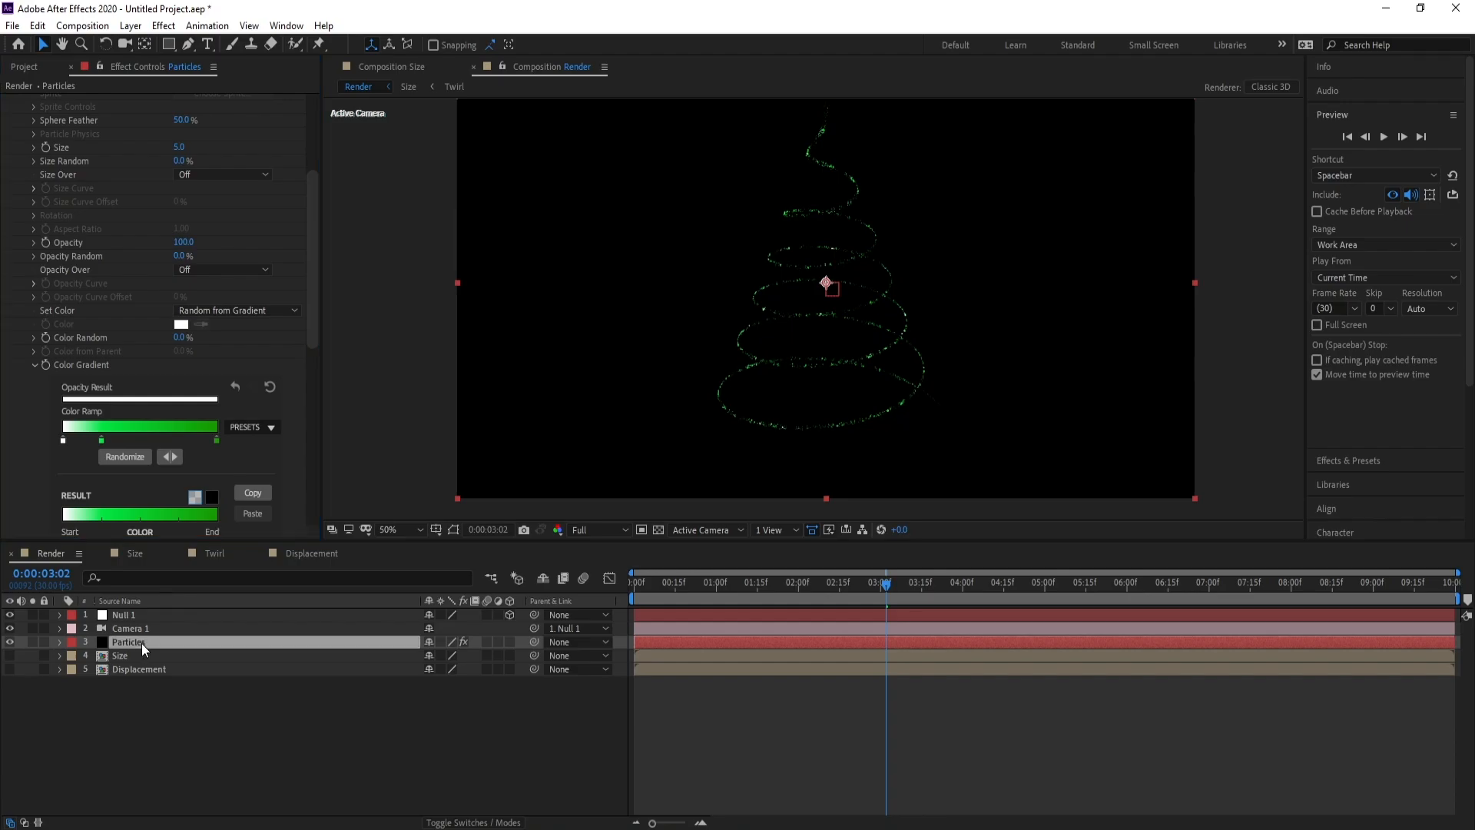
left_click(173, 30)
mouse_move(408, 73)
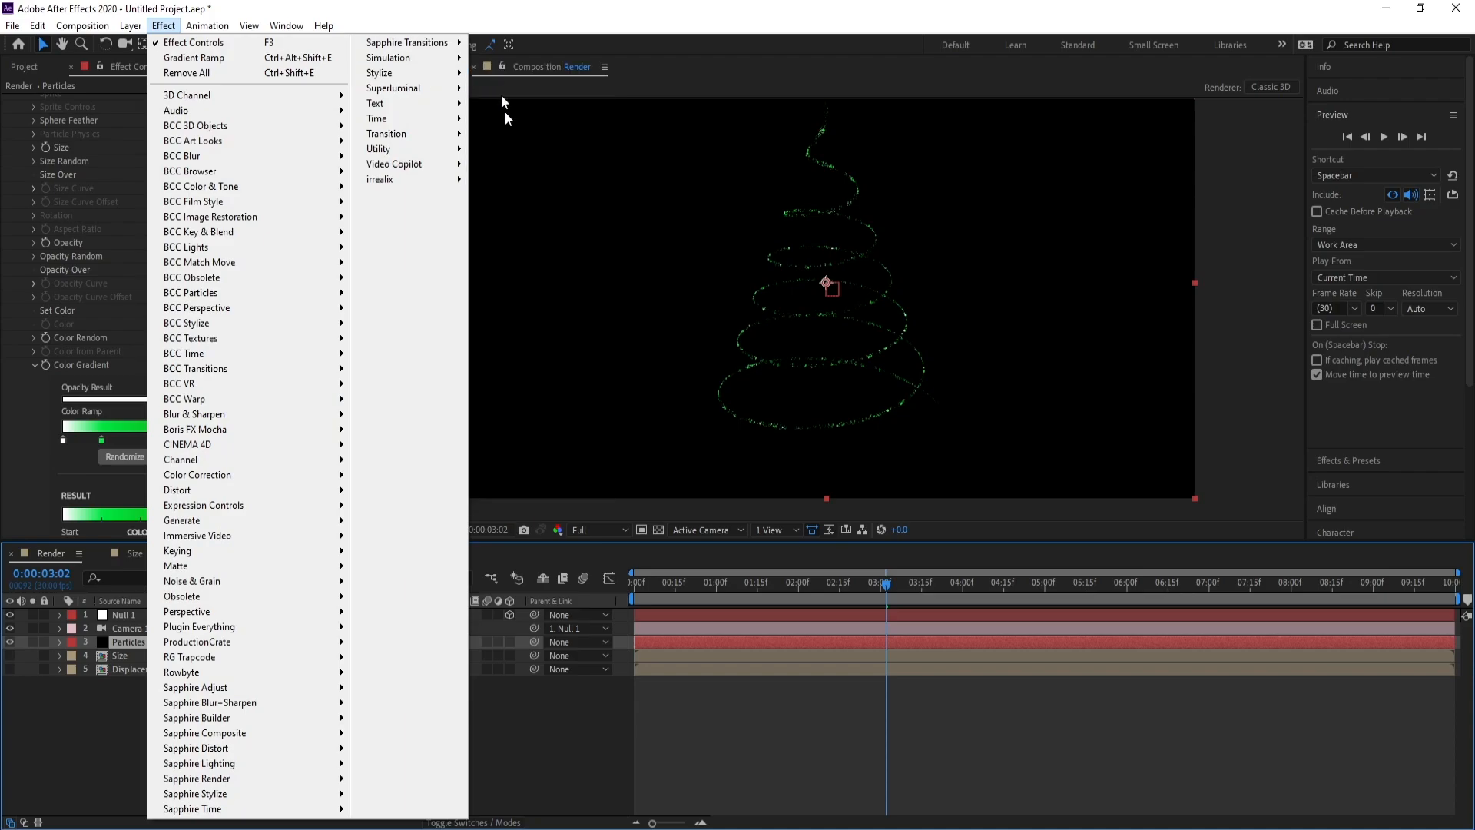
left_click(505, 357)
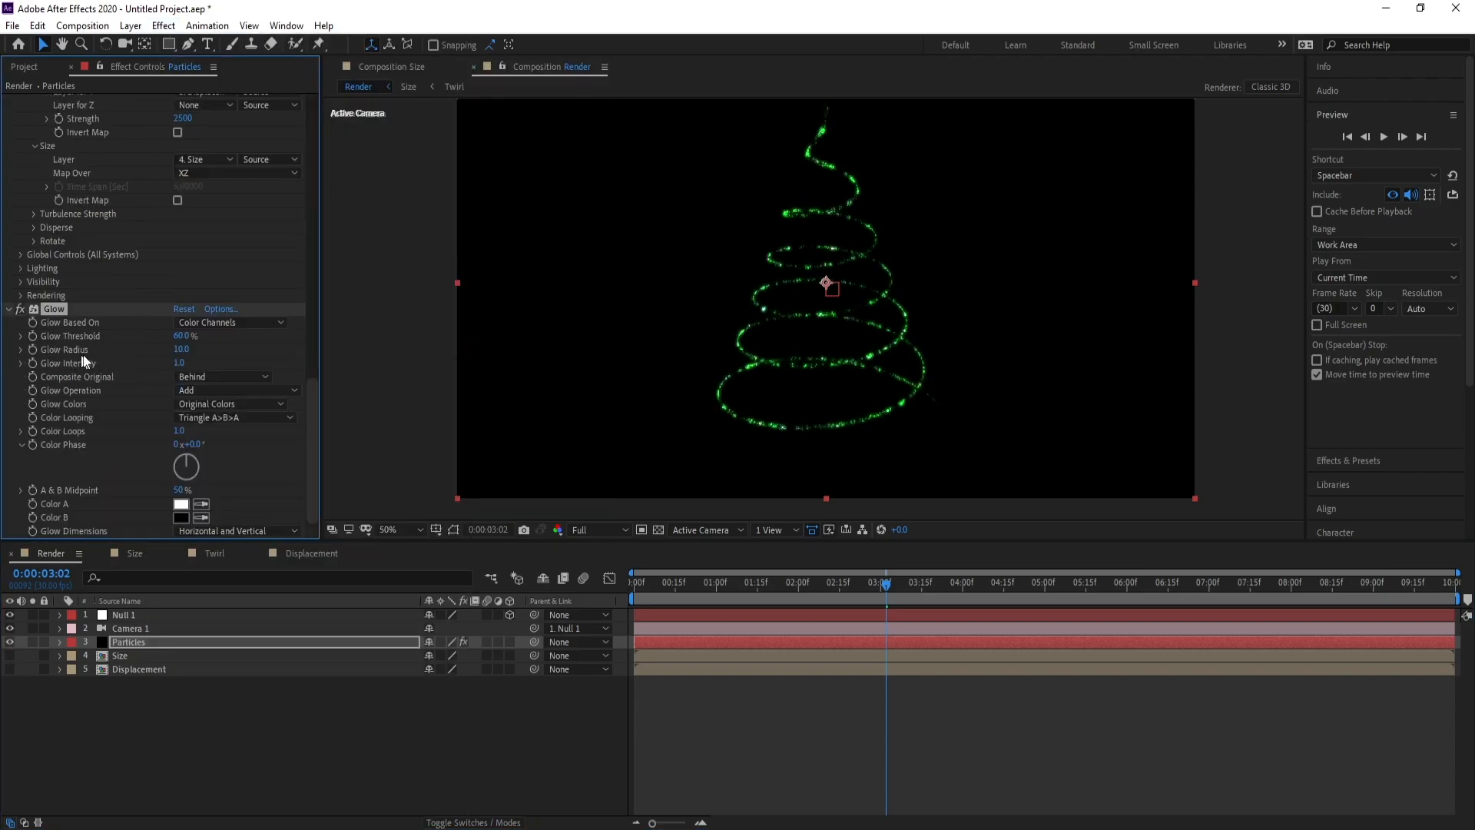
Set the Glow effect's Glow Radius to 2 and Glow Intensity to 0.5, and collapse its settings
left_click(182, 350)
type("2")
key("Return")
left_click(179, 363)
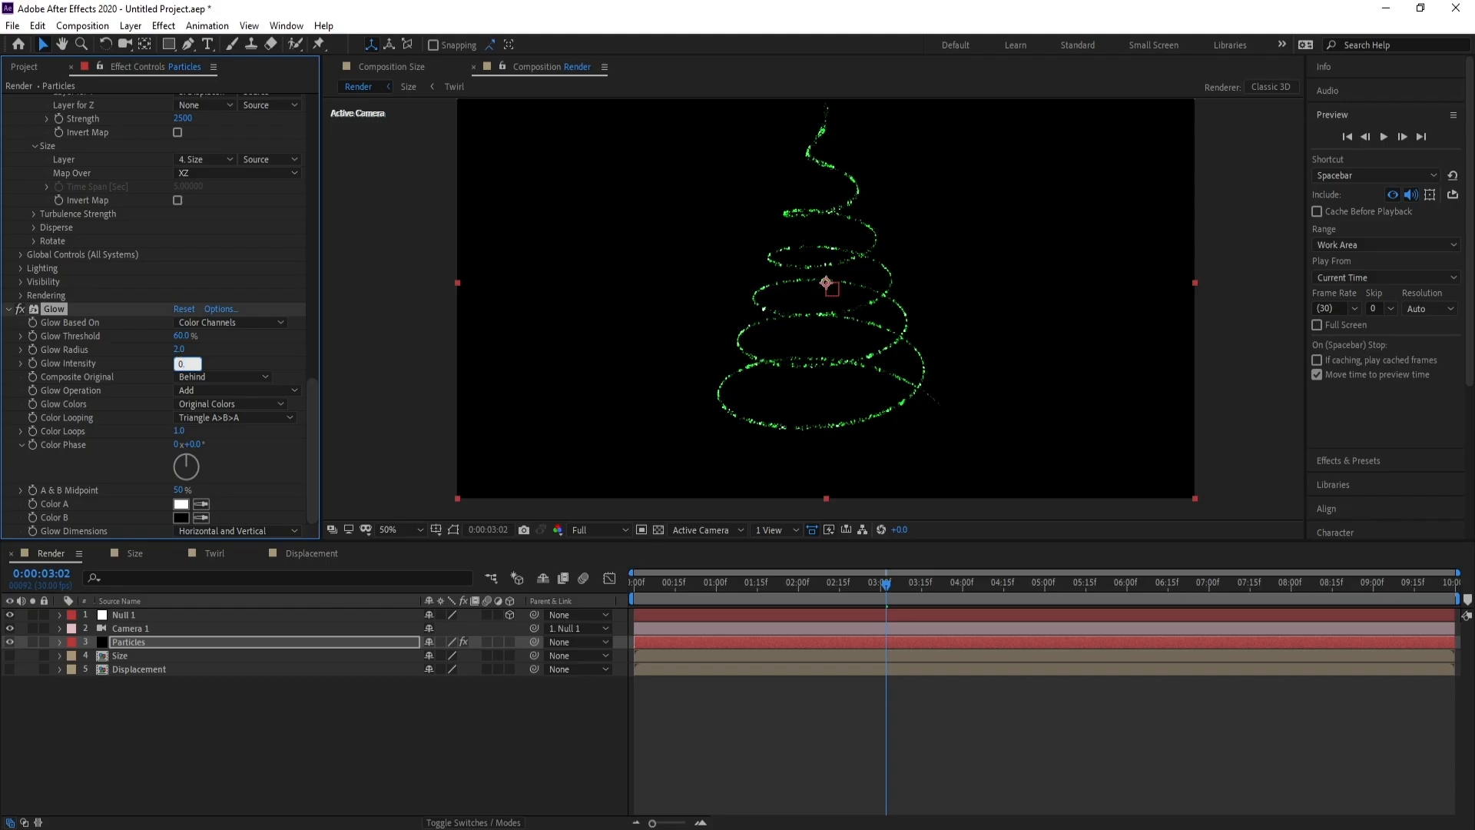
type("0.5")
key("Return")
left_click(8, 310)
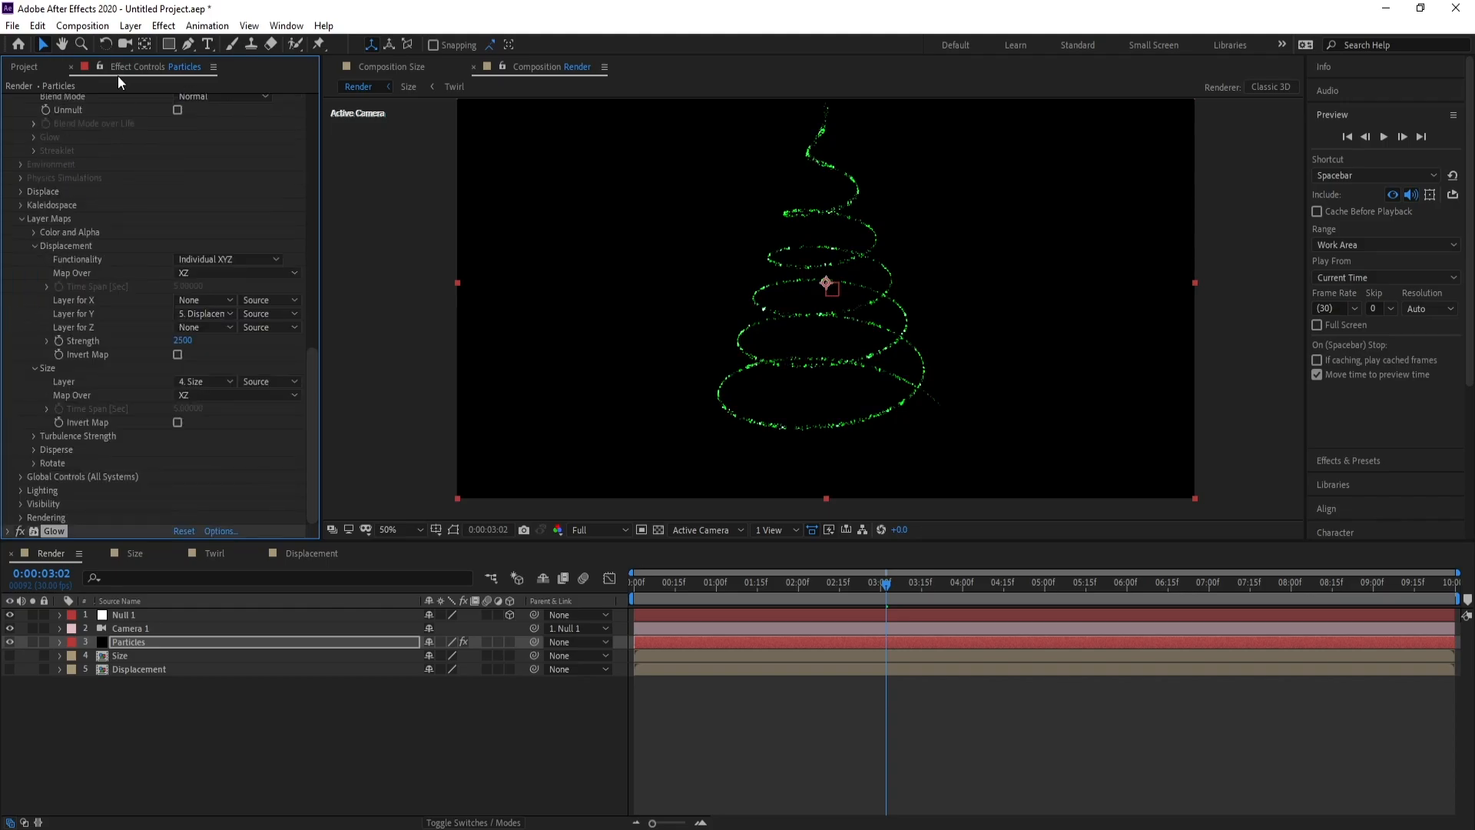
Add a second Glow effect to the Particles layer with Glow Radius 30 and Glow Intensity 0.7
left_click(164, 25)
mouse_move(393, 88)
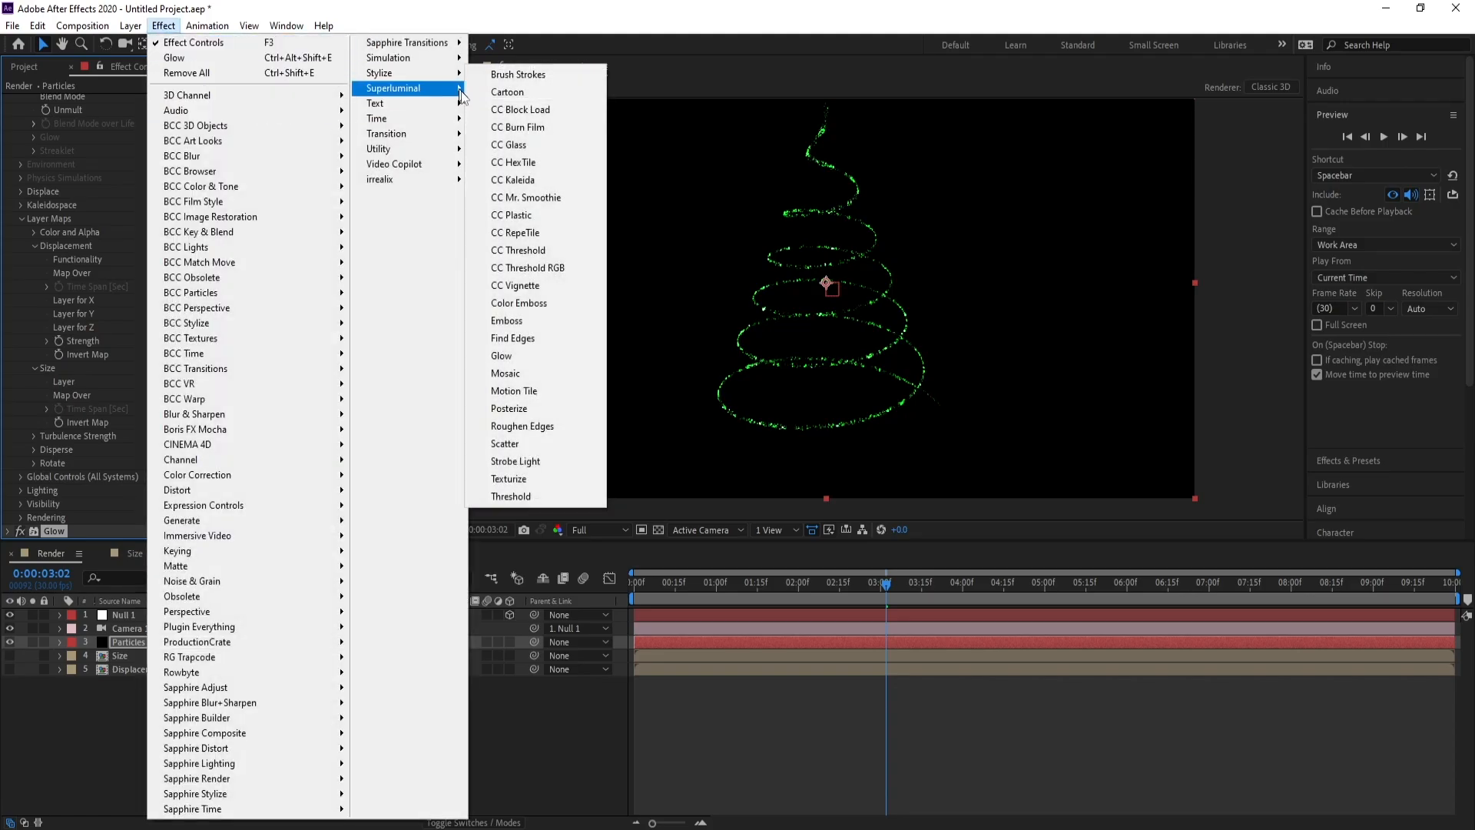
left_click(505, 356)
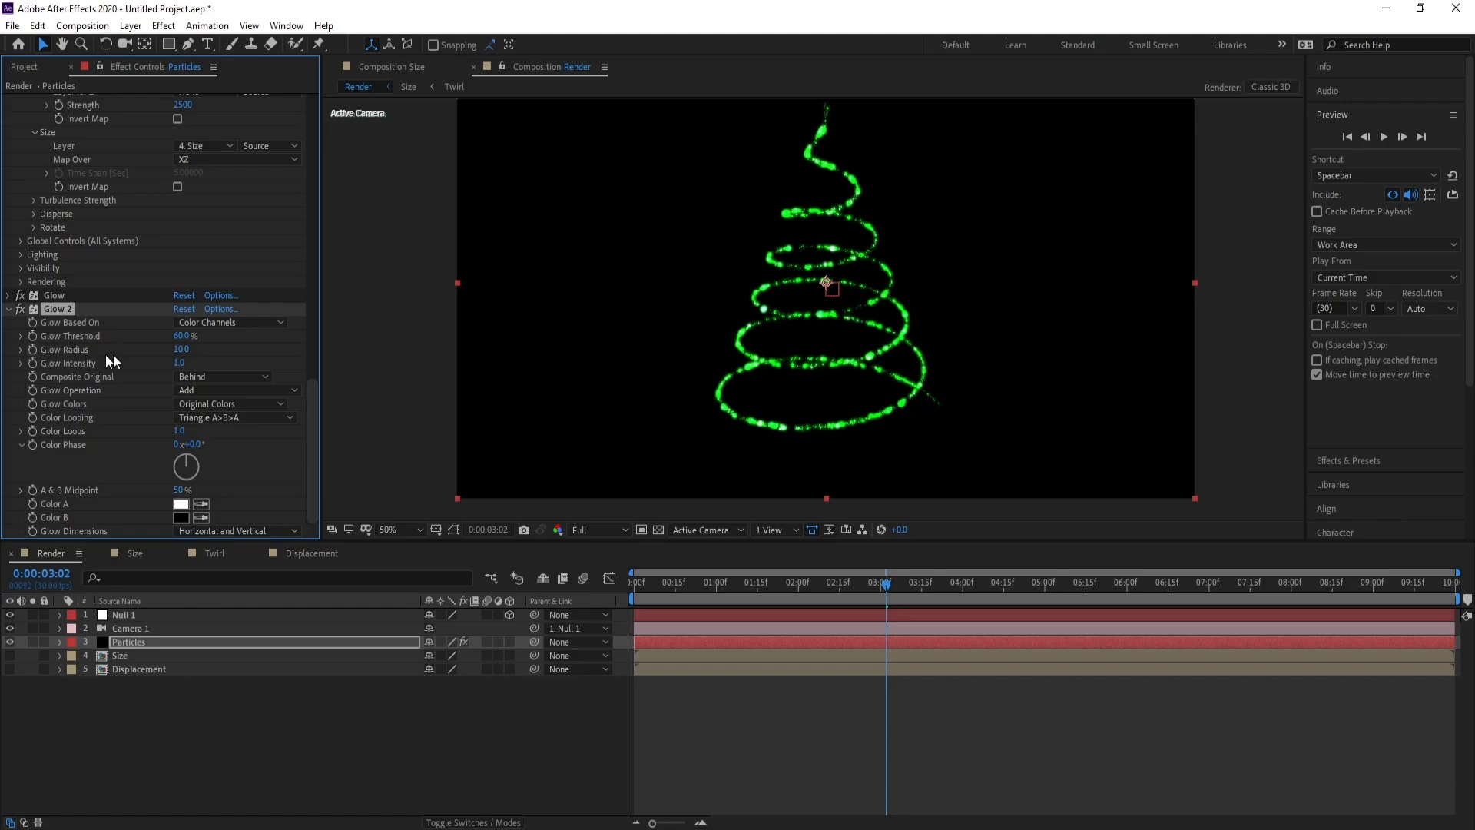
left_click(178, 350)
type("30")
key("Return")
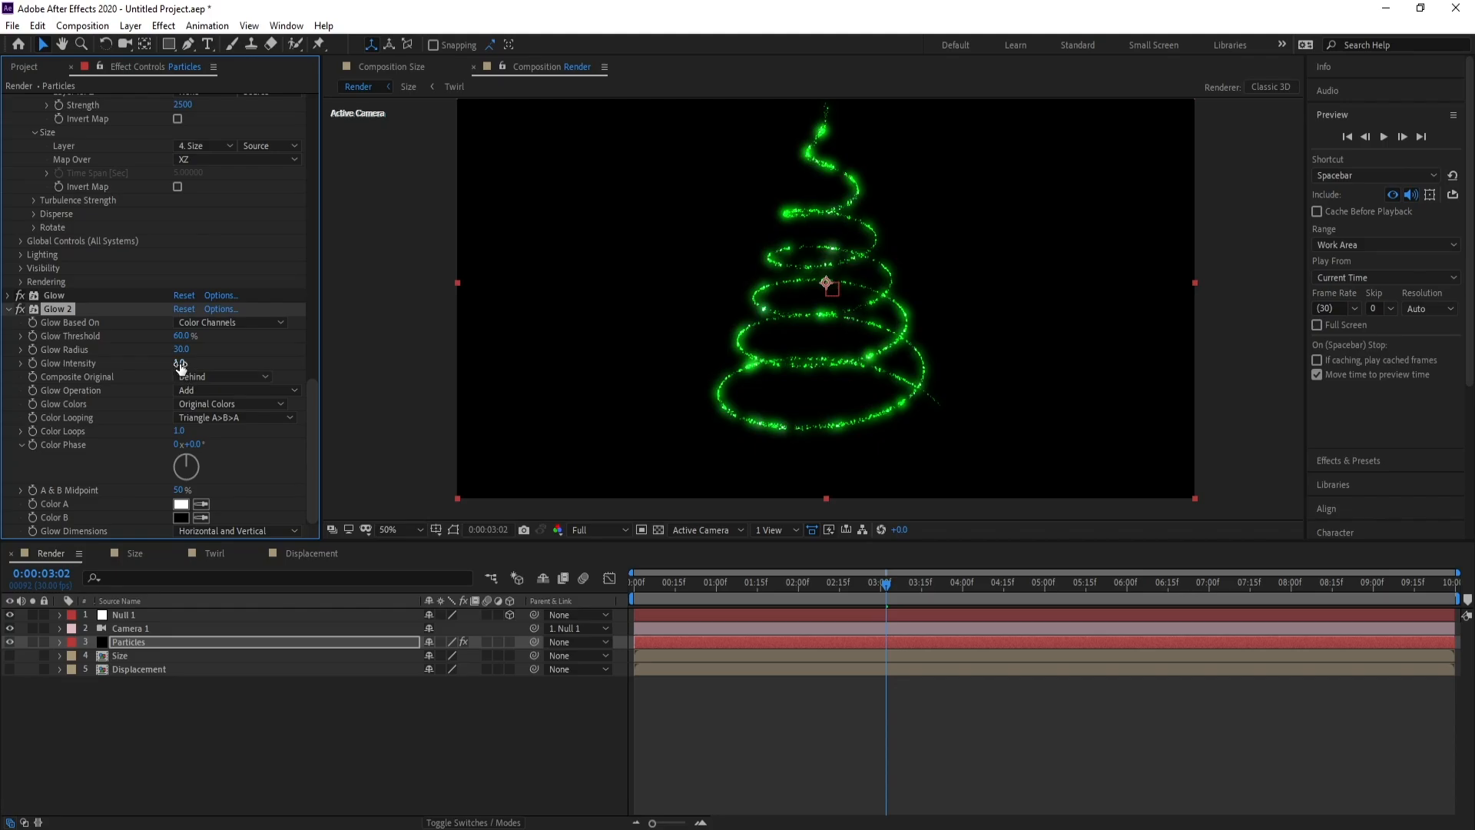
left_click_drag(184, 363, 150, 371)
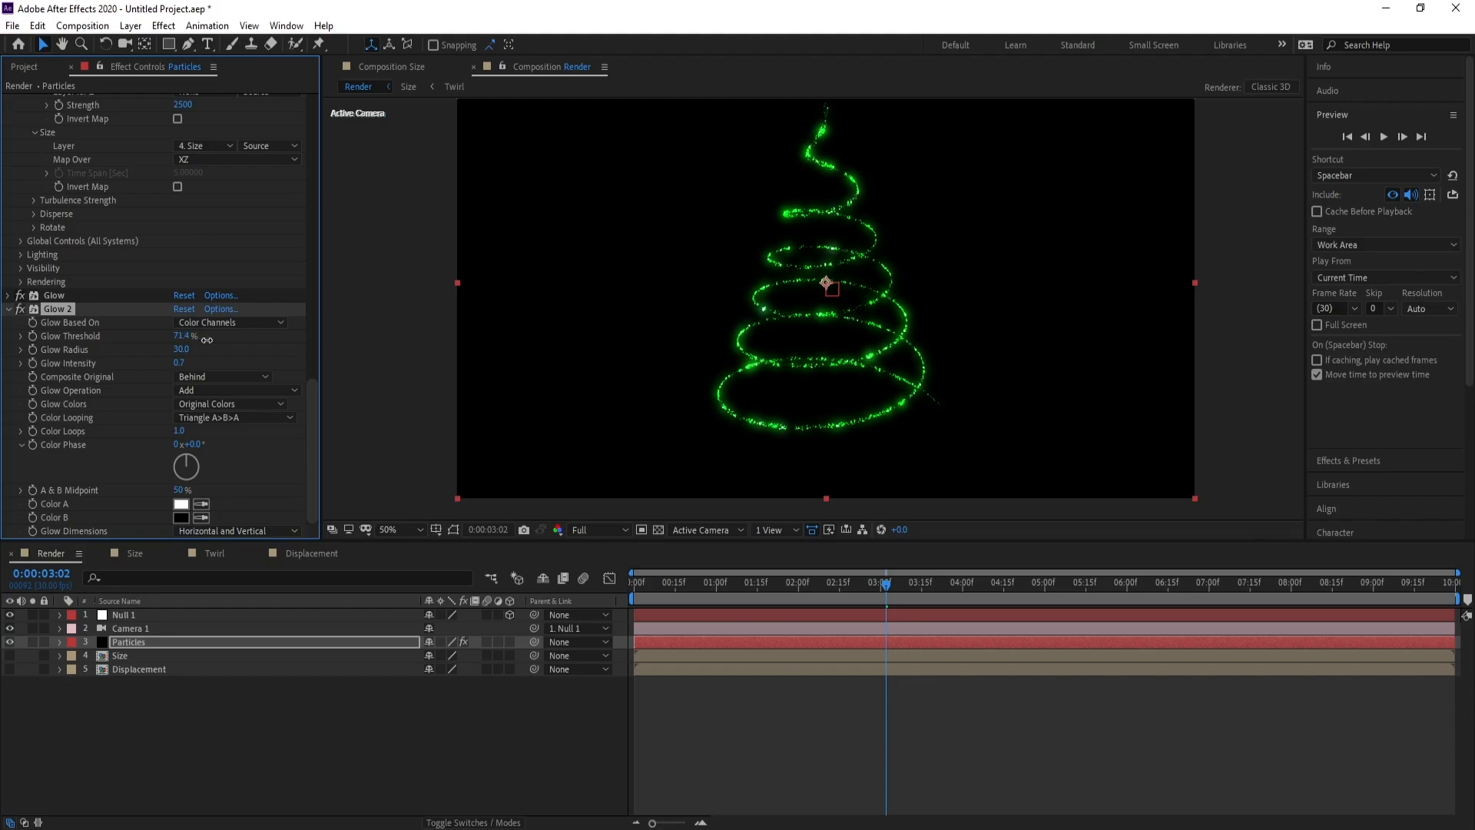
Set the second Glow's Glow Threshold to 80% and collapse the settings of the Particles layer's effects
left_click_drag(216, 340, 230, 340)
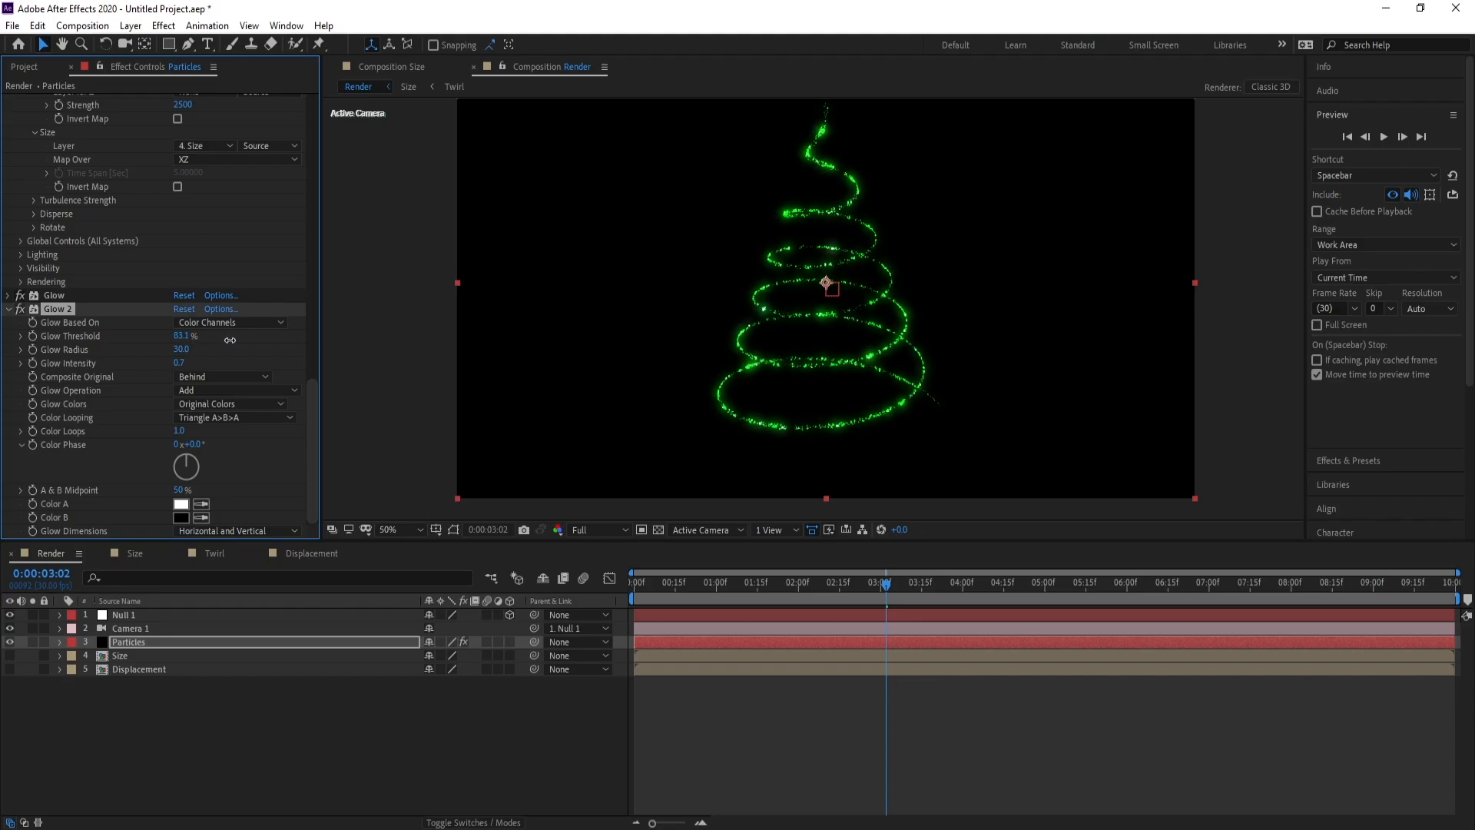
left_click(182, 335)
type("7")
double_click(176, 335)
type("80")
key("Return")
scroll(31, 223, "up", 5)
scroll(14, 184, "up", 8)
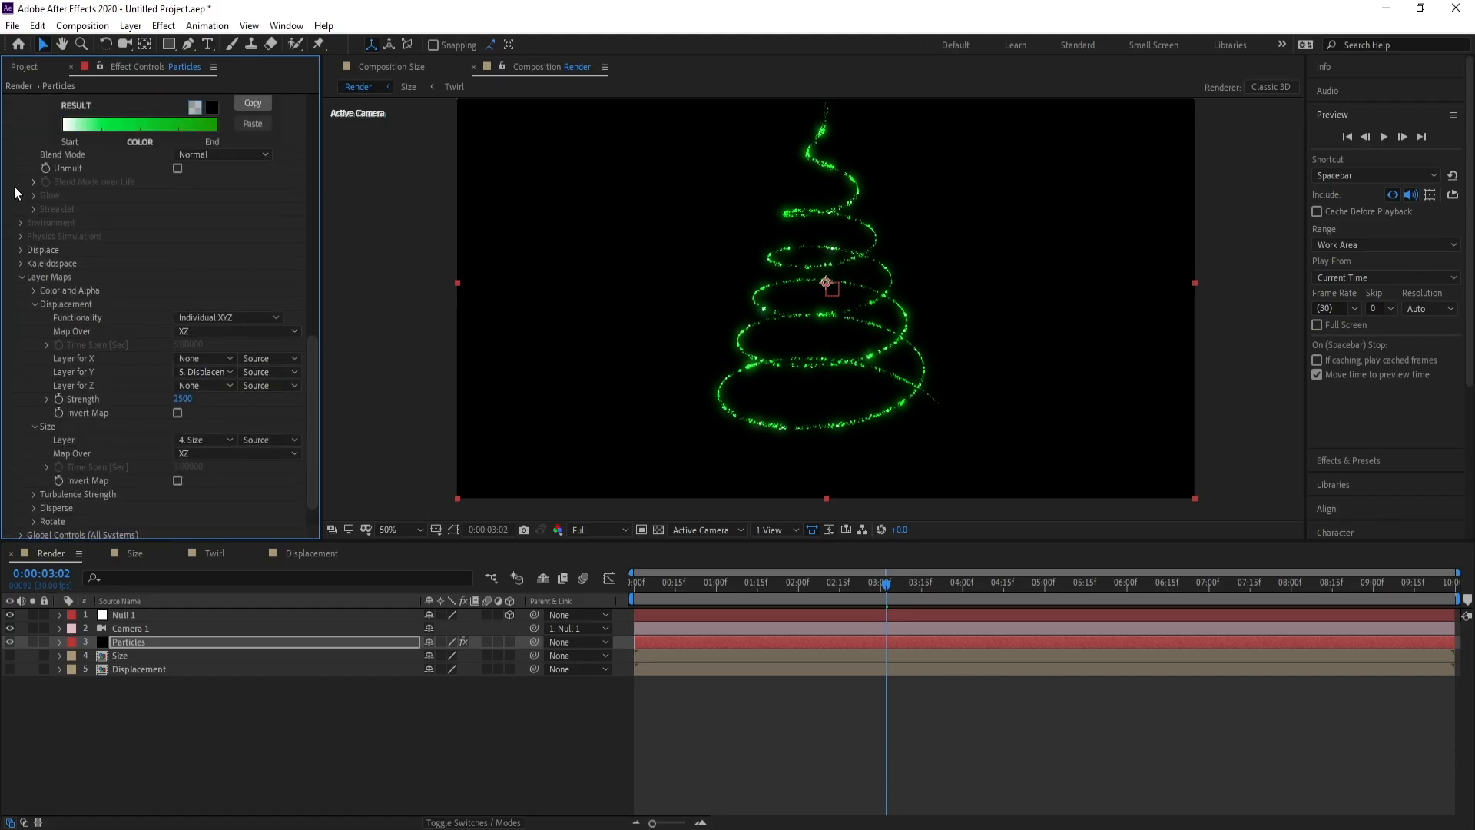
scroll(13, 180, "up", 5)
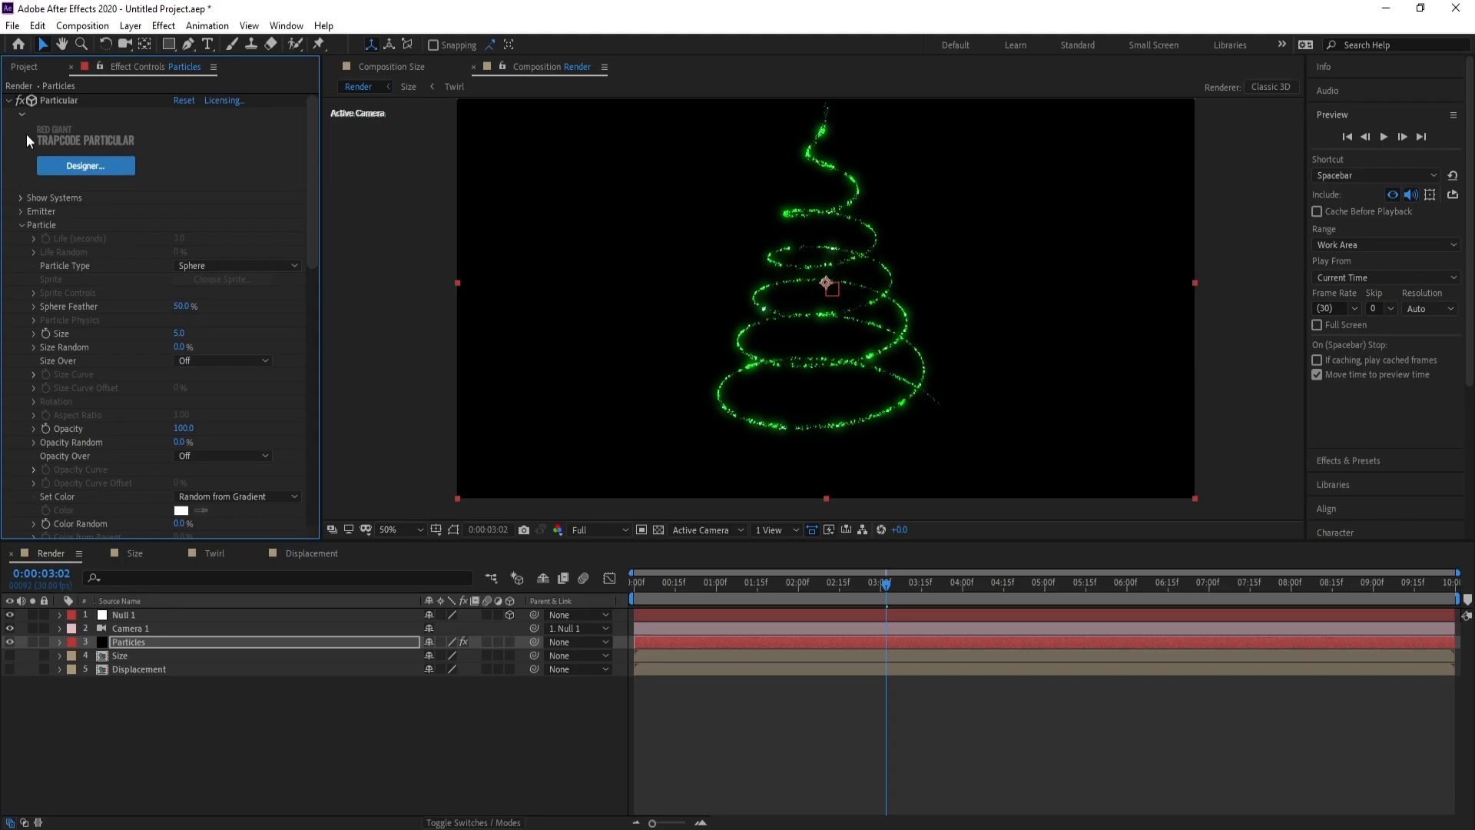
left_click(9, 101)
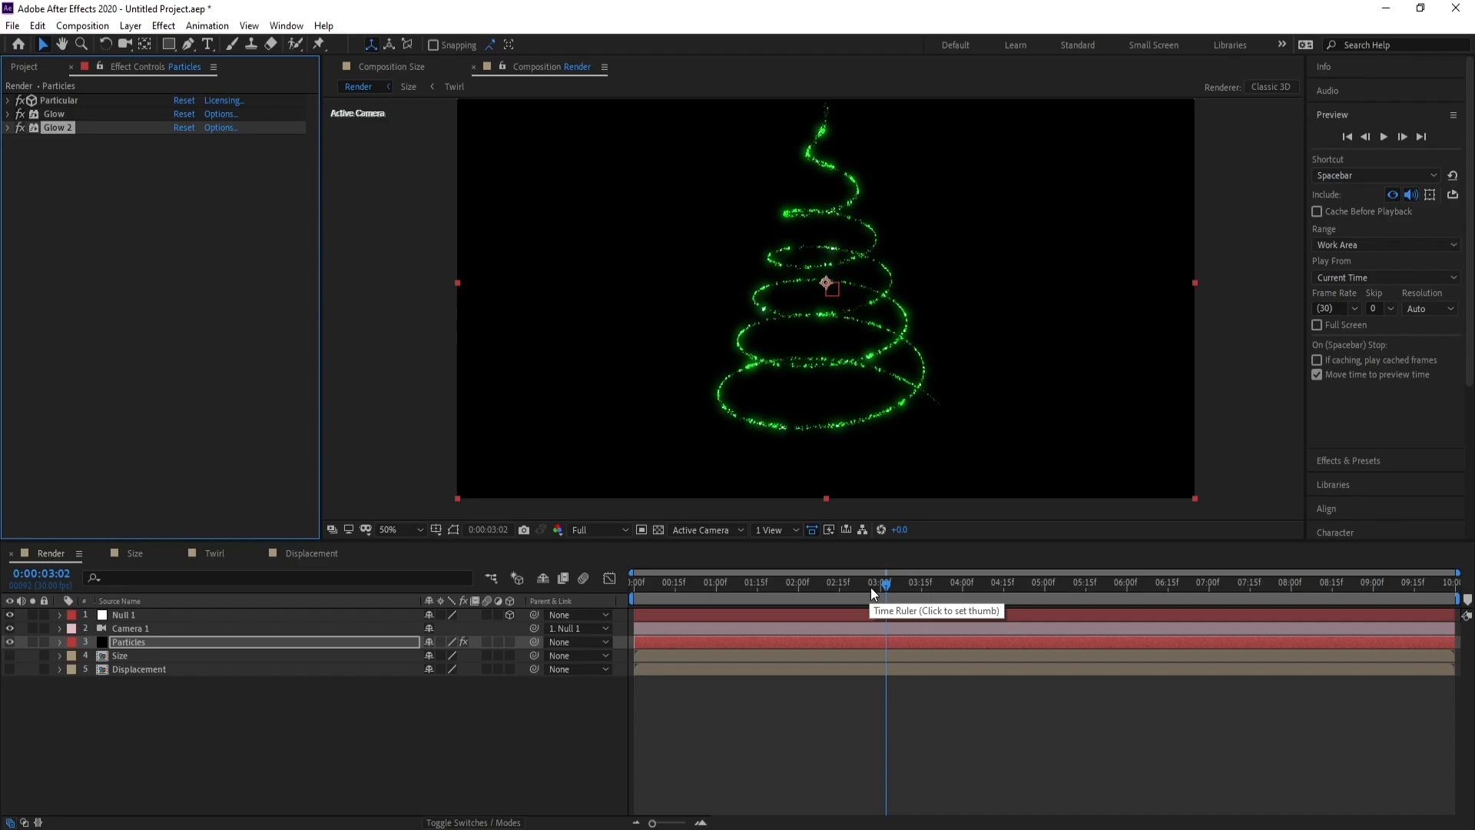
Duplicate the Primary System of the Particles layer's Particular effect in the Designer and apply the change
left_click(8, 100)
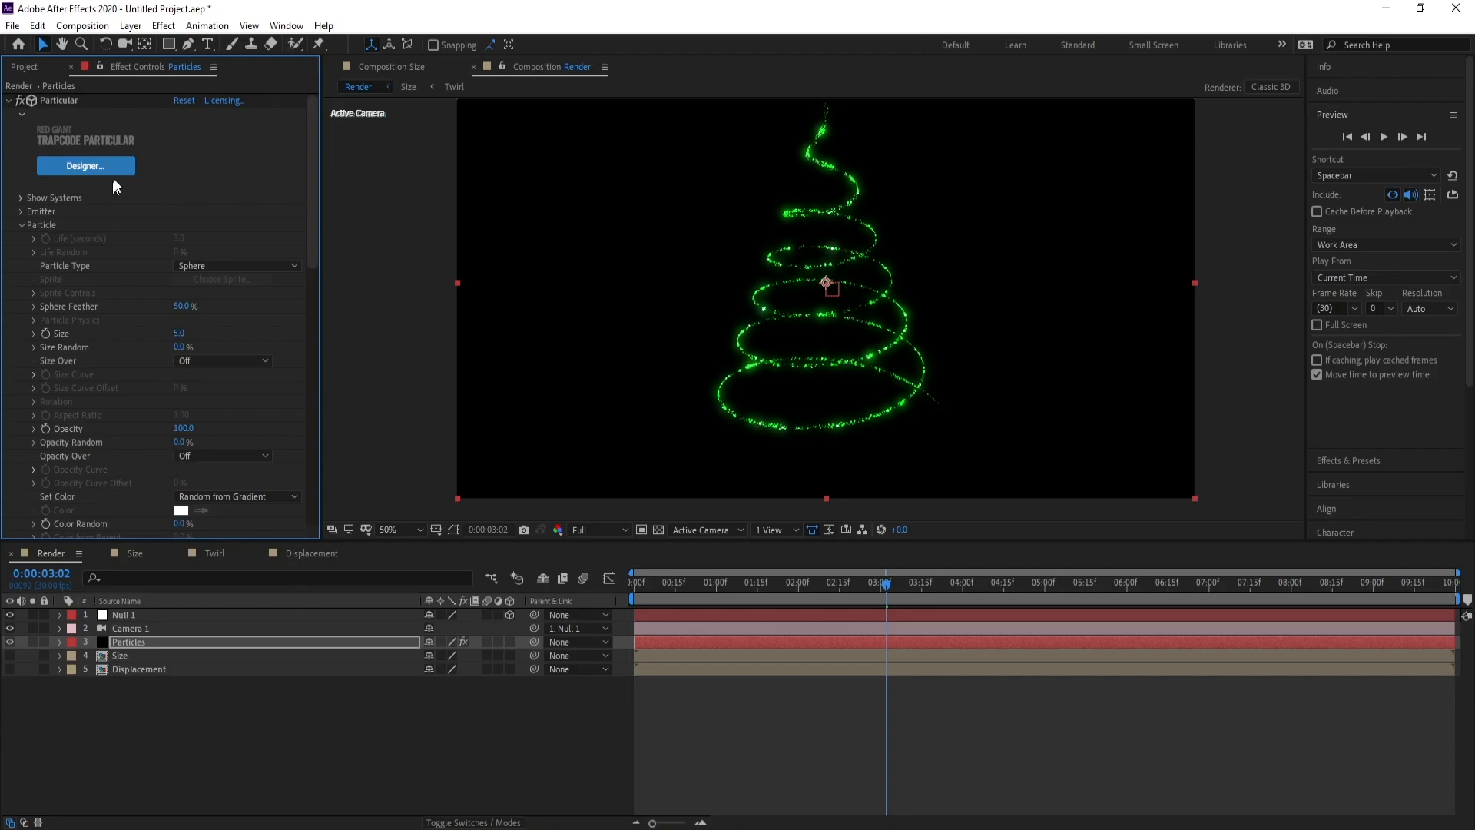
left_click(86, 170)
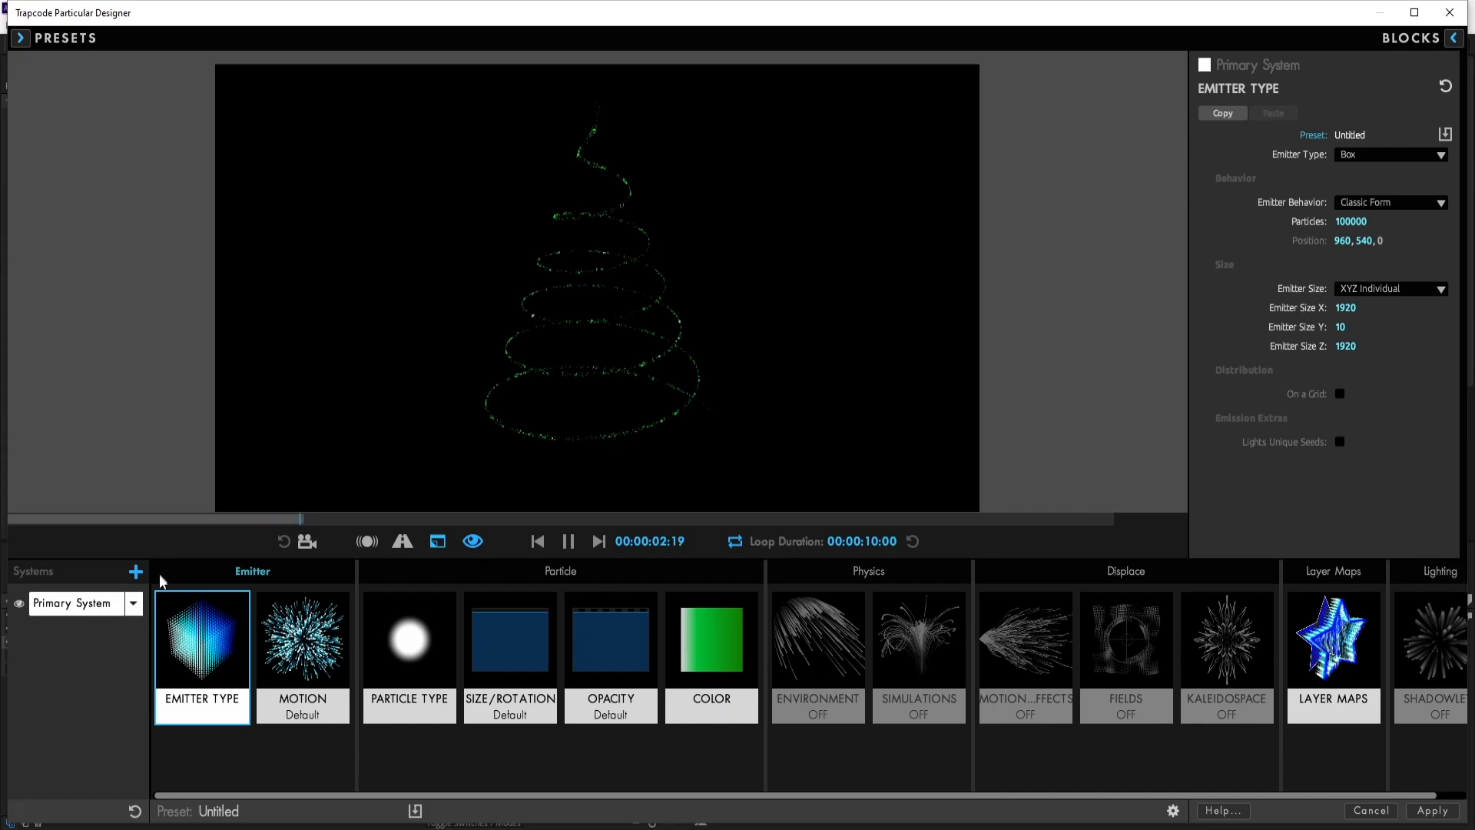
left_click(133, 605)
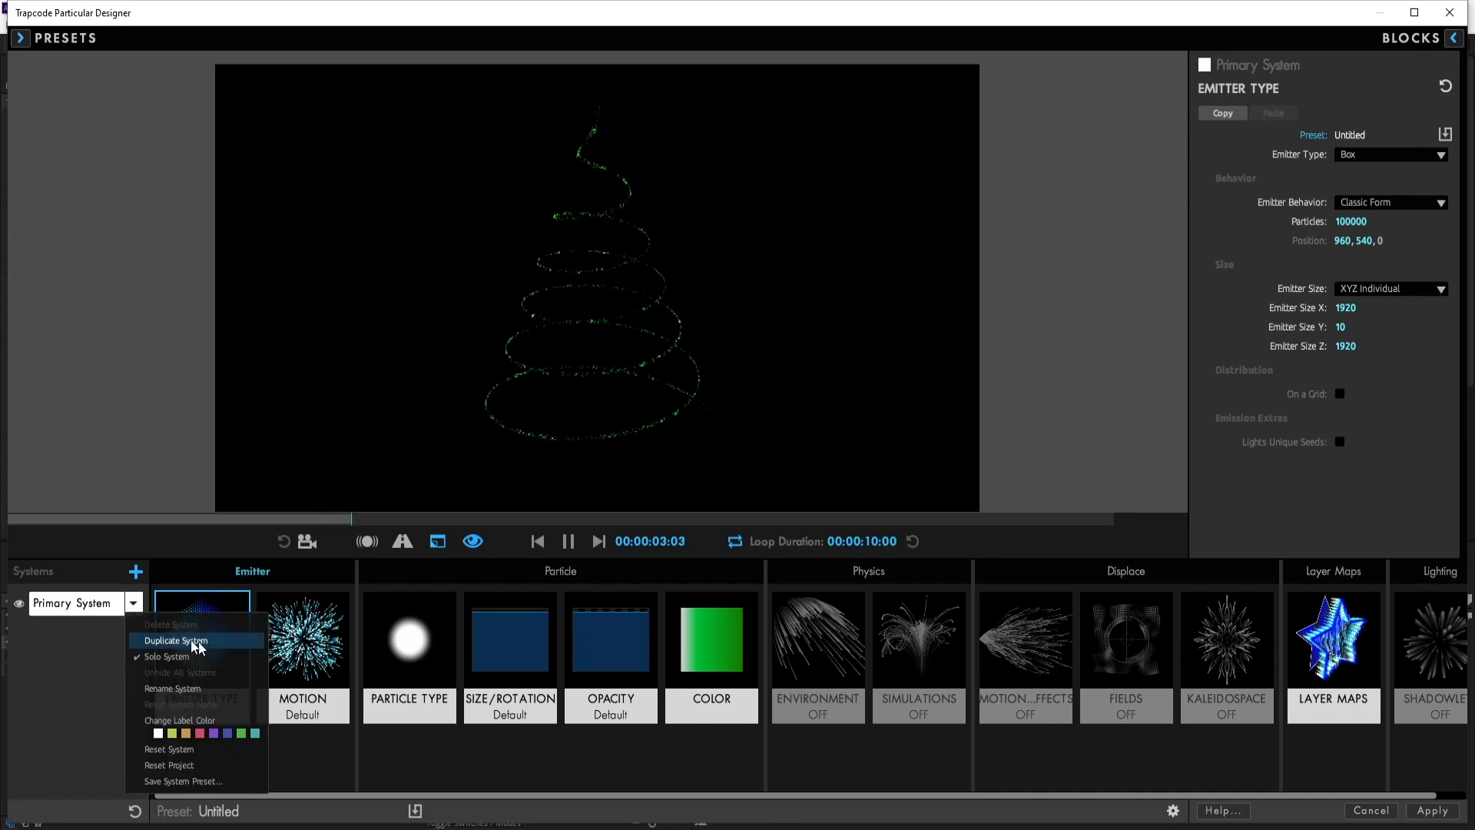
left_click(179, 642)
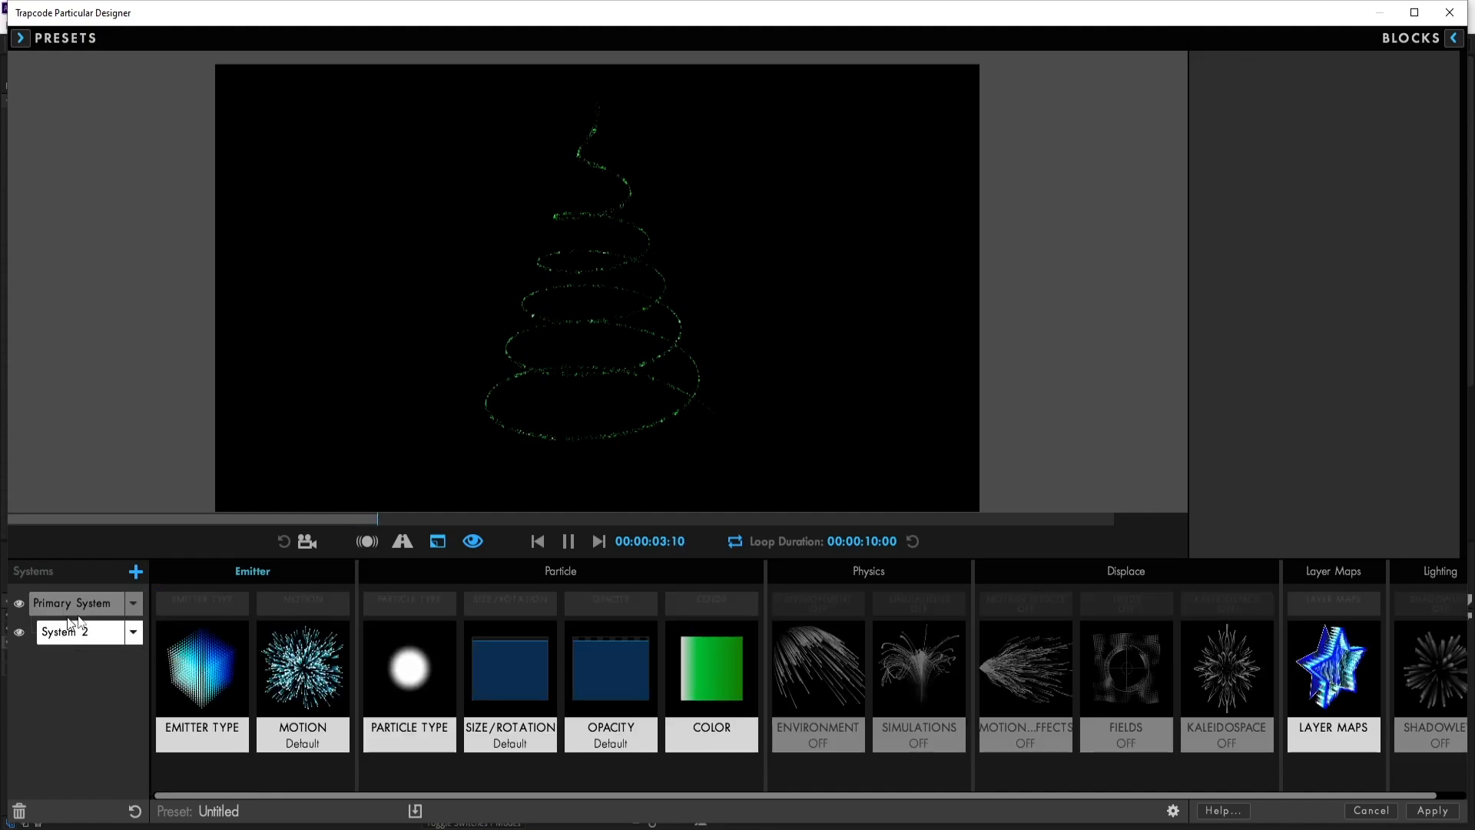
left_click(1441, 811)
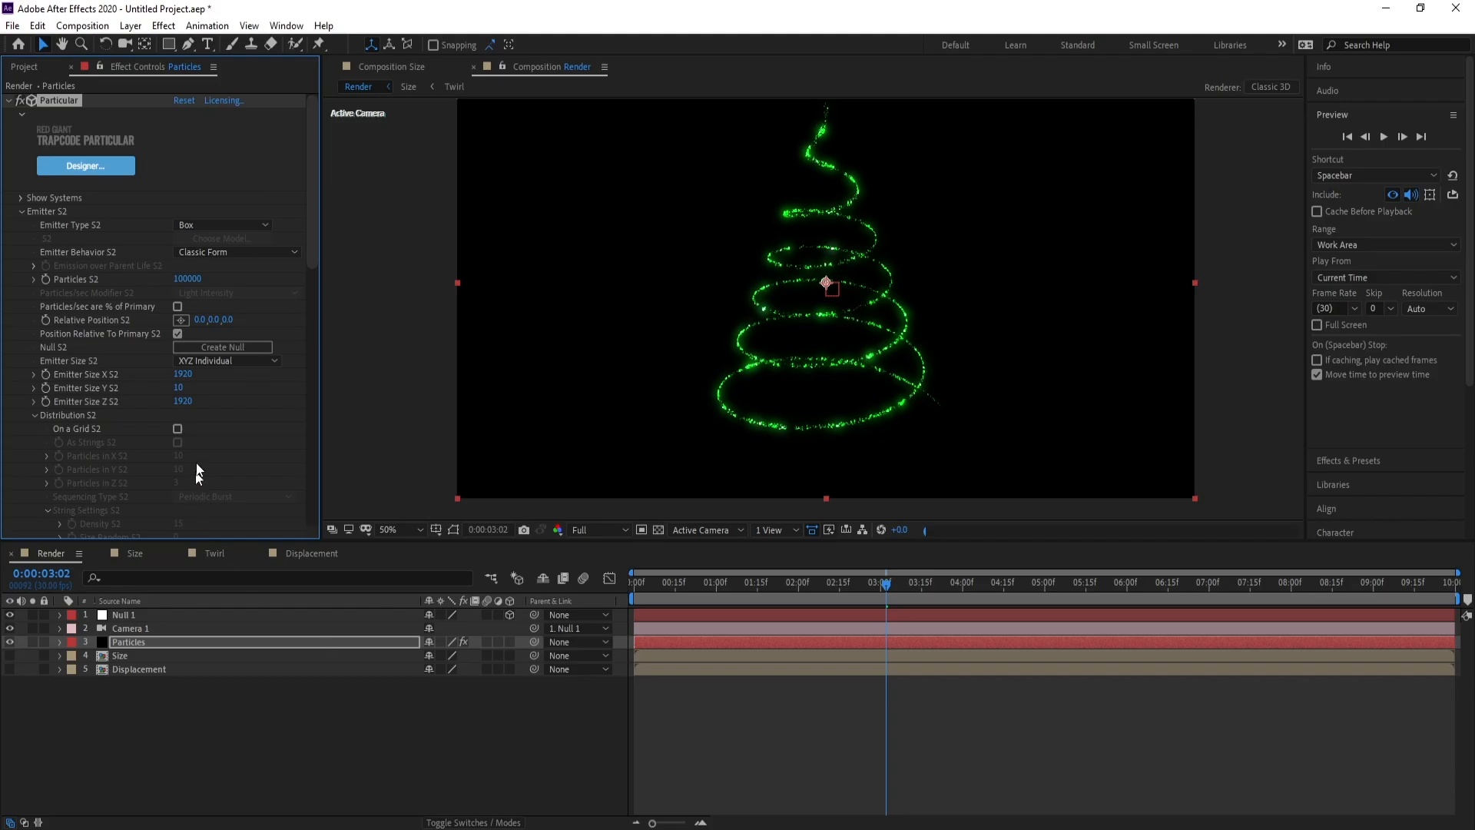
Set the duplicated system's emitter Y Rotation S2 to 180°
left_click(21, 199)
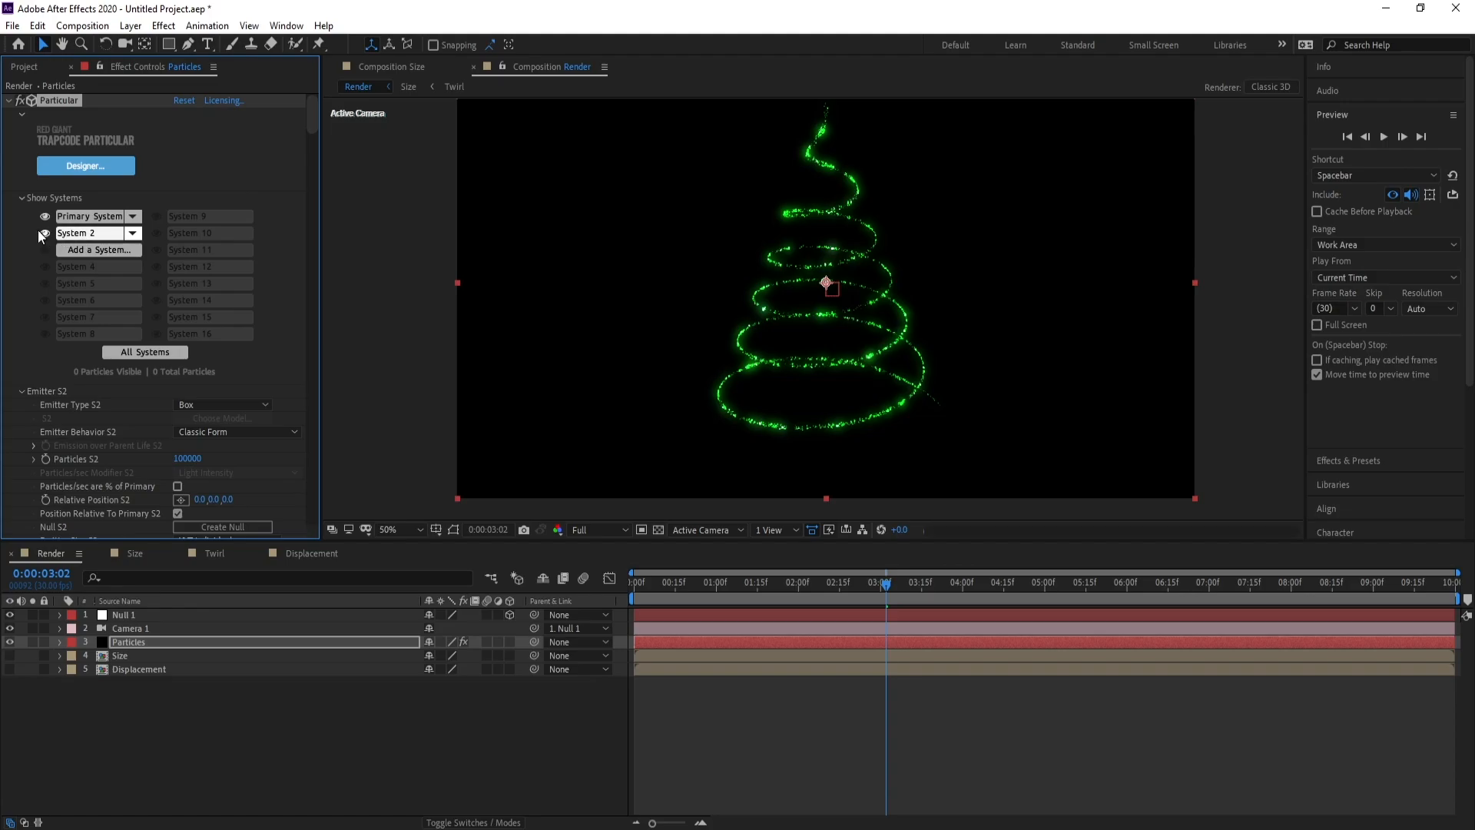
left_click(19, 199)
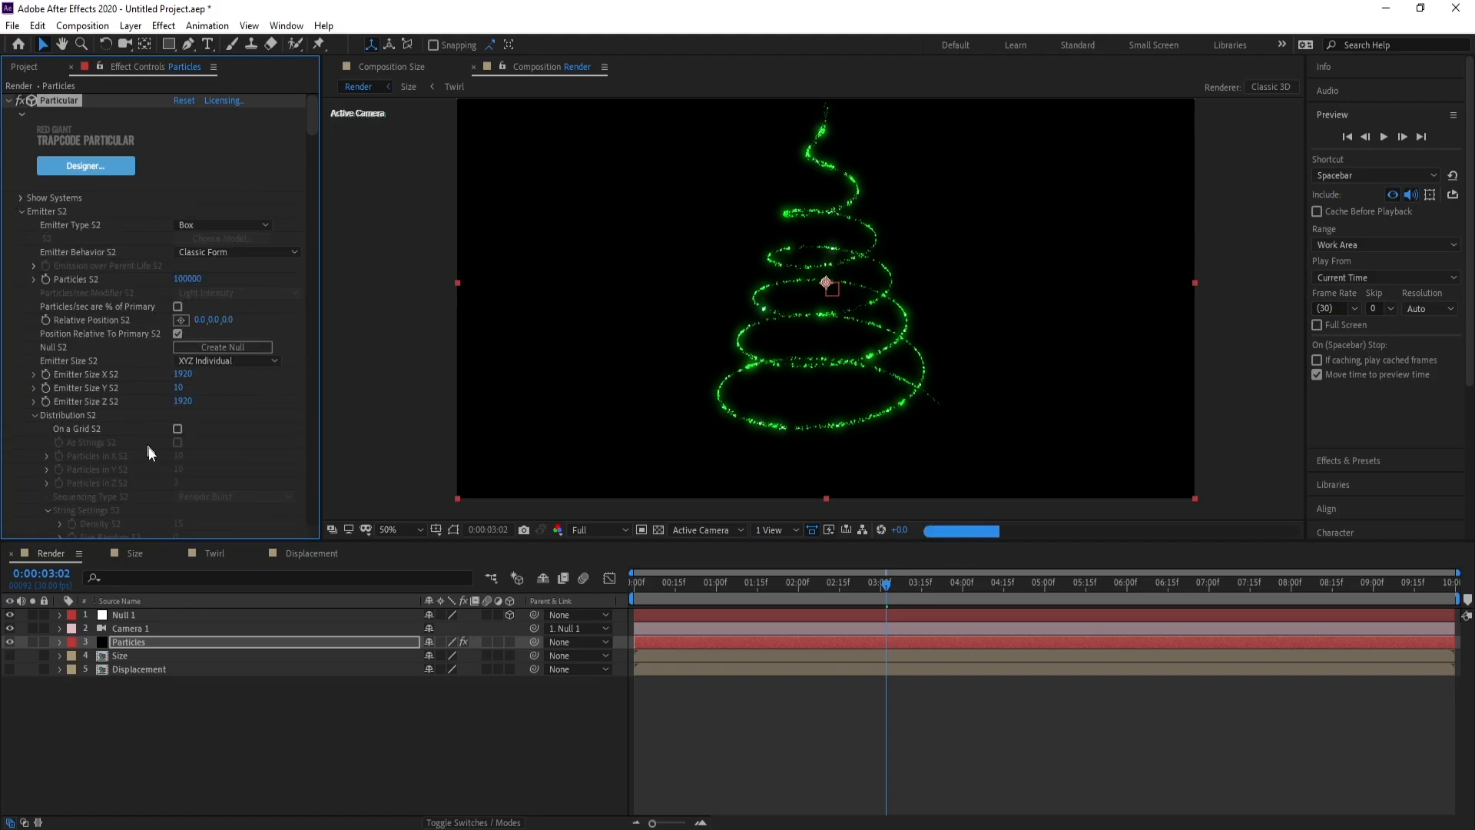
scroll(164, 458, "down", 5)
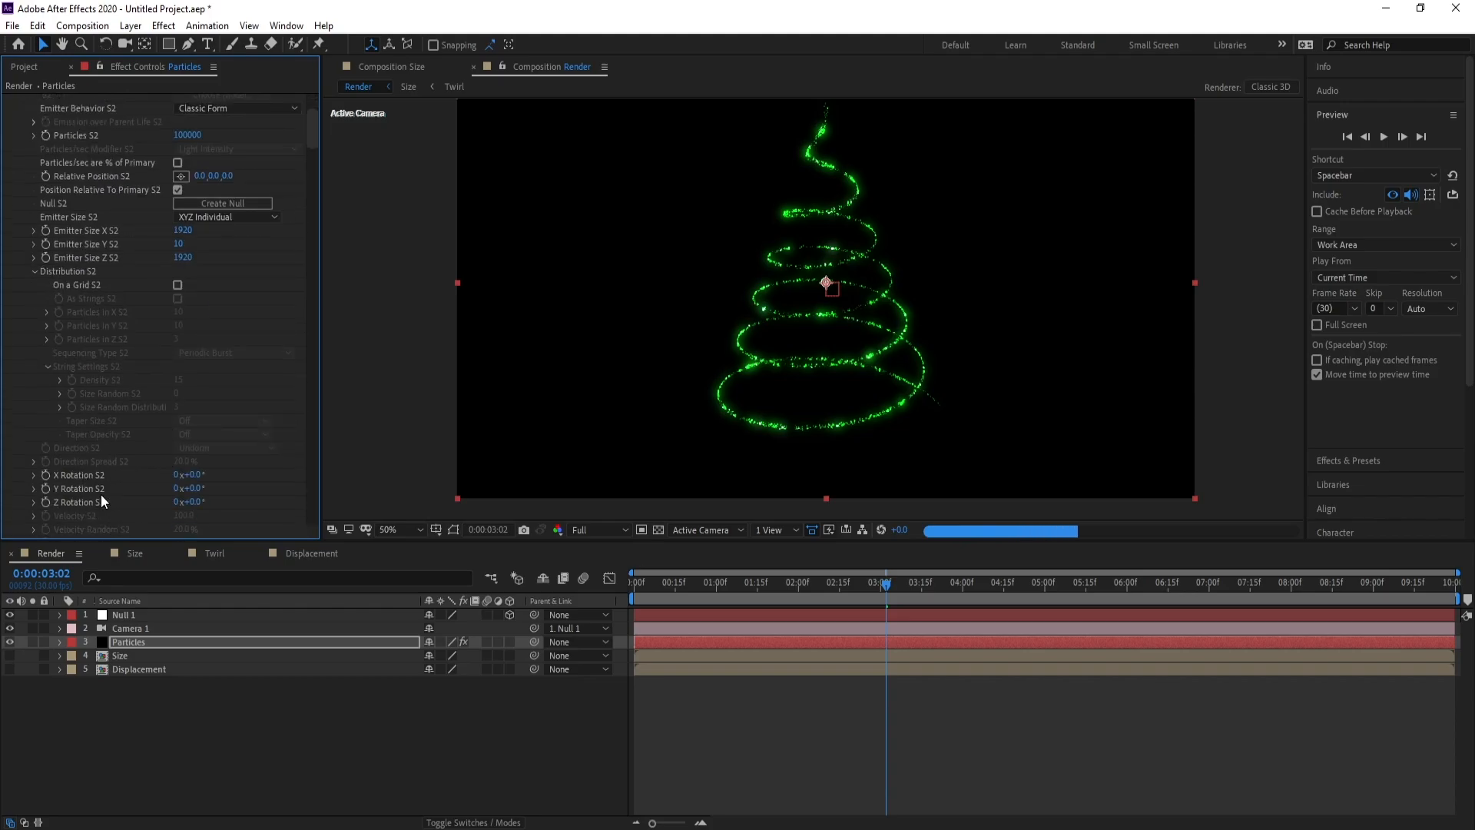
left_click(193, 489)
type("180")
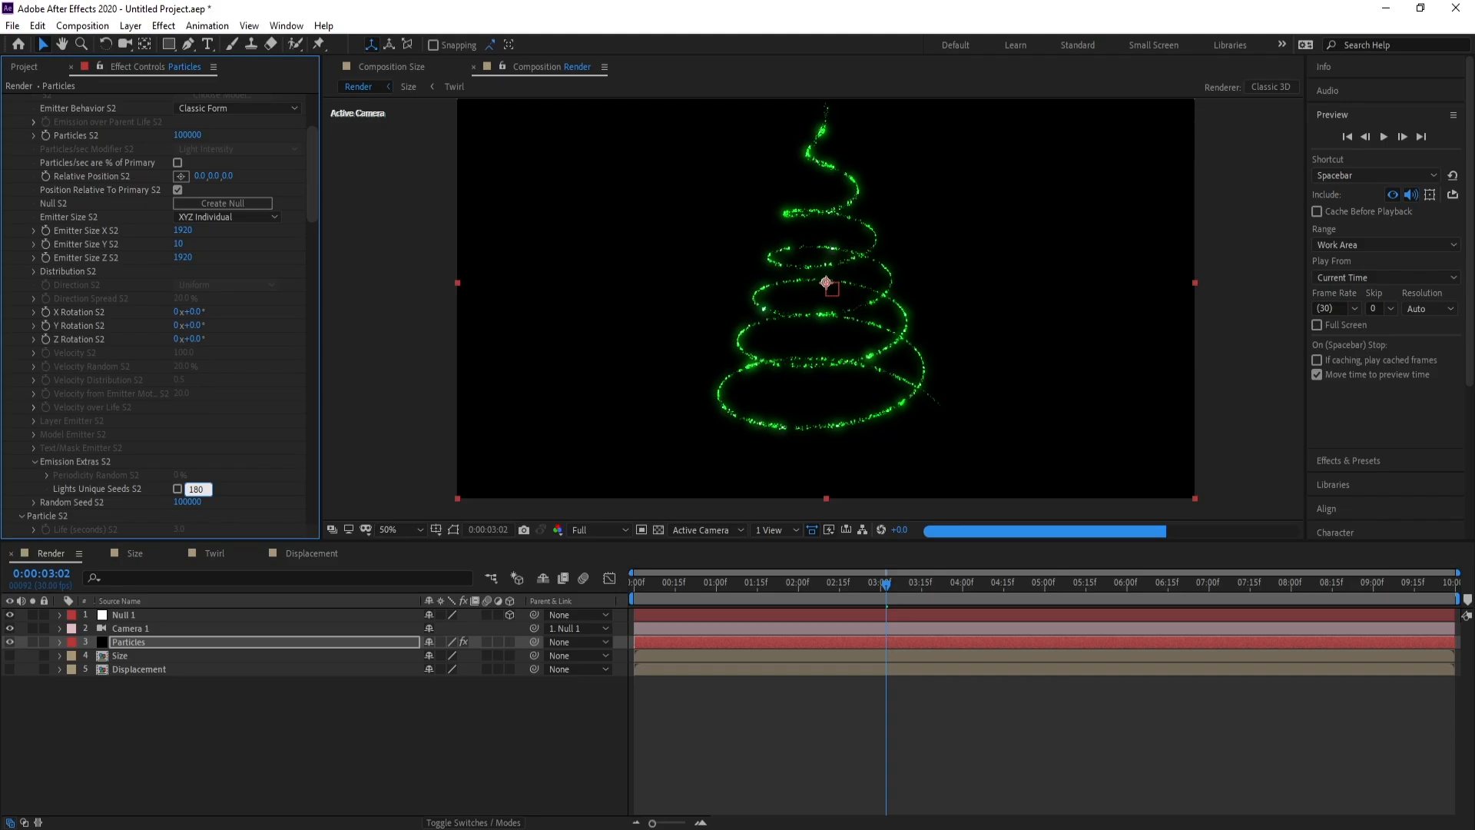
key("Return")
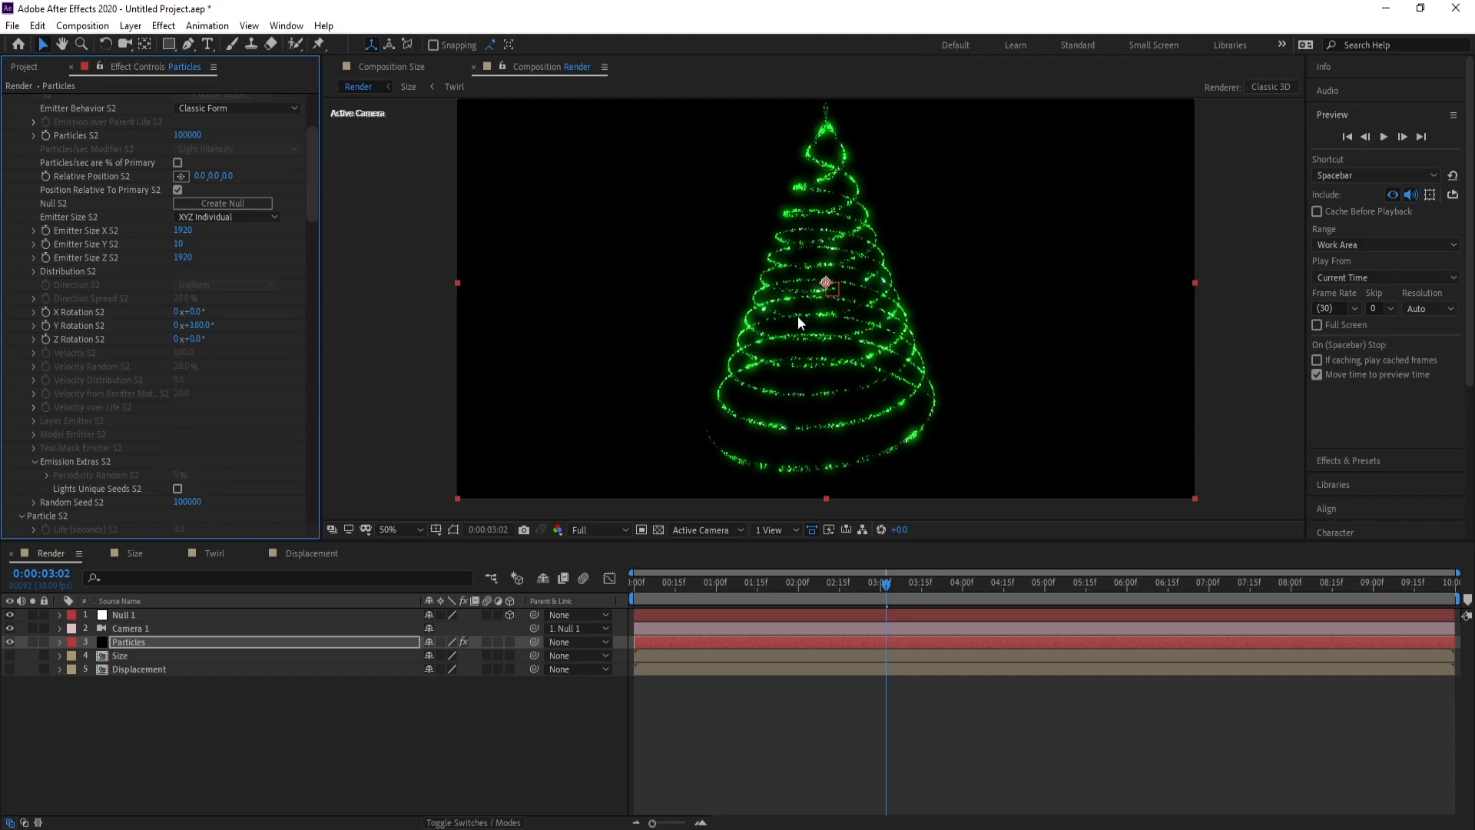
Scrub back through the animation to the first frame and start previewing the double spiral
left_click(786, 583)
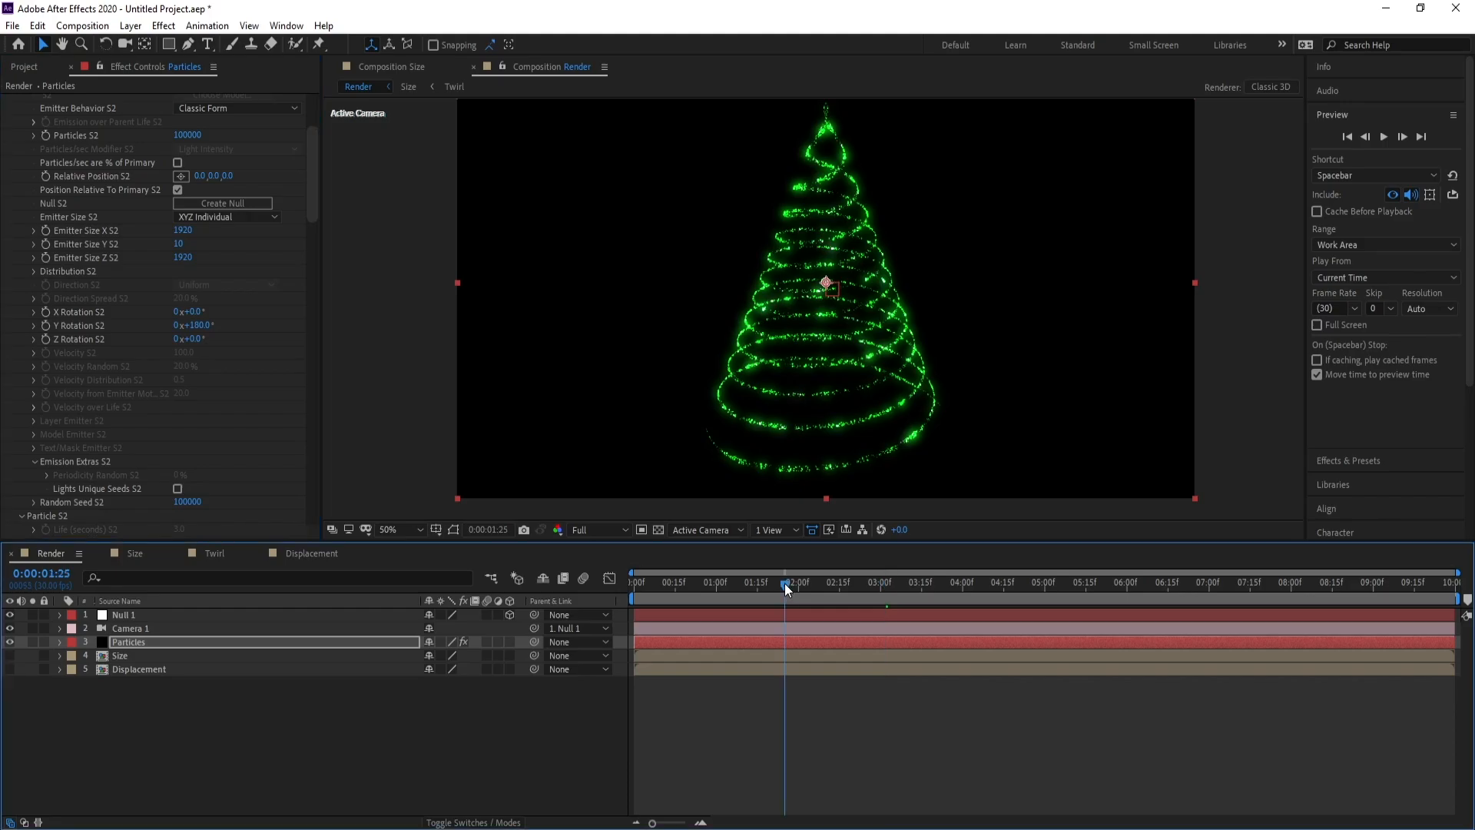
left_click_drag(785, 583, 748, 583)
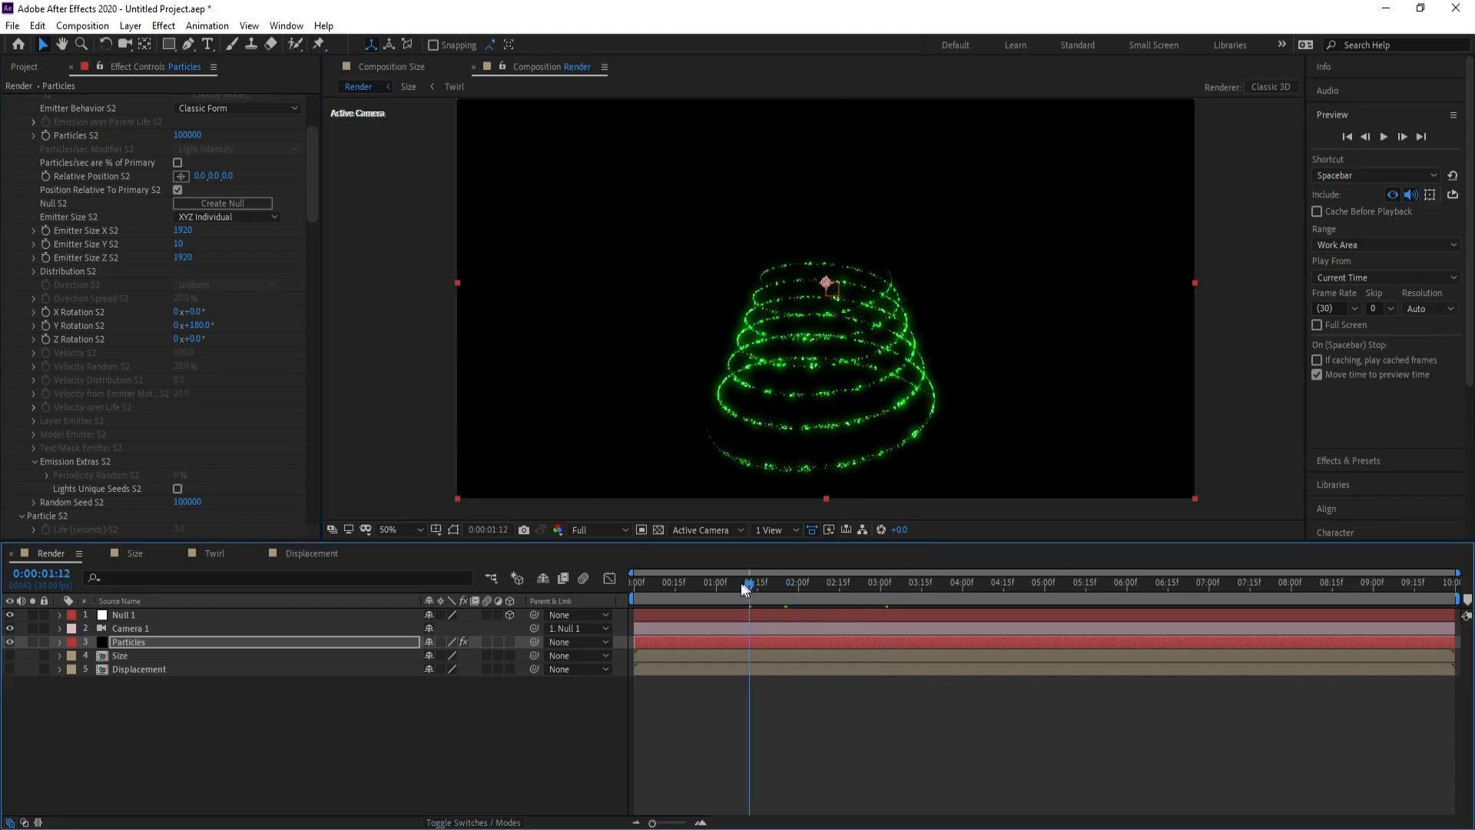
left_click_drag(748, 589, 595, 592)
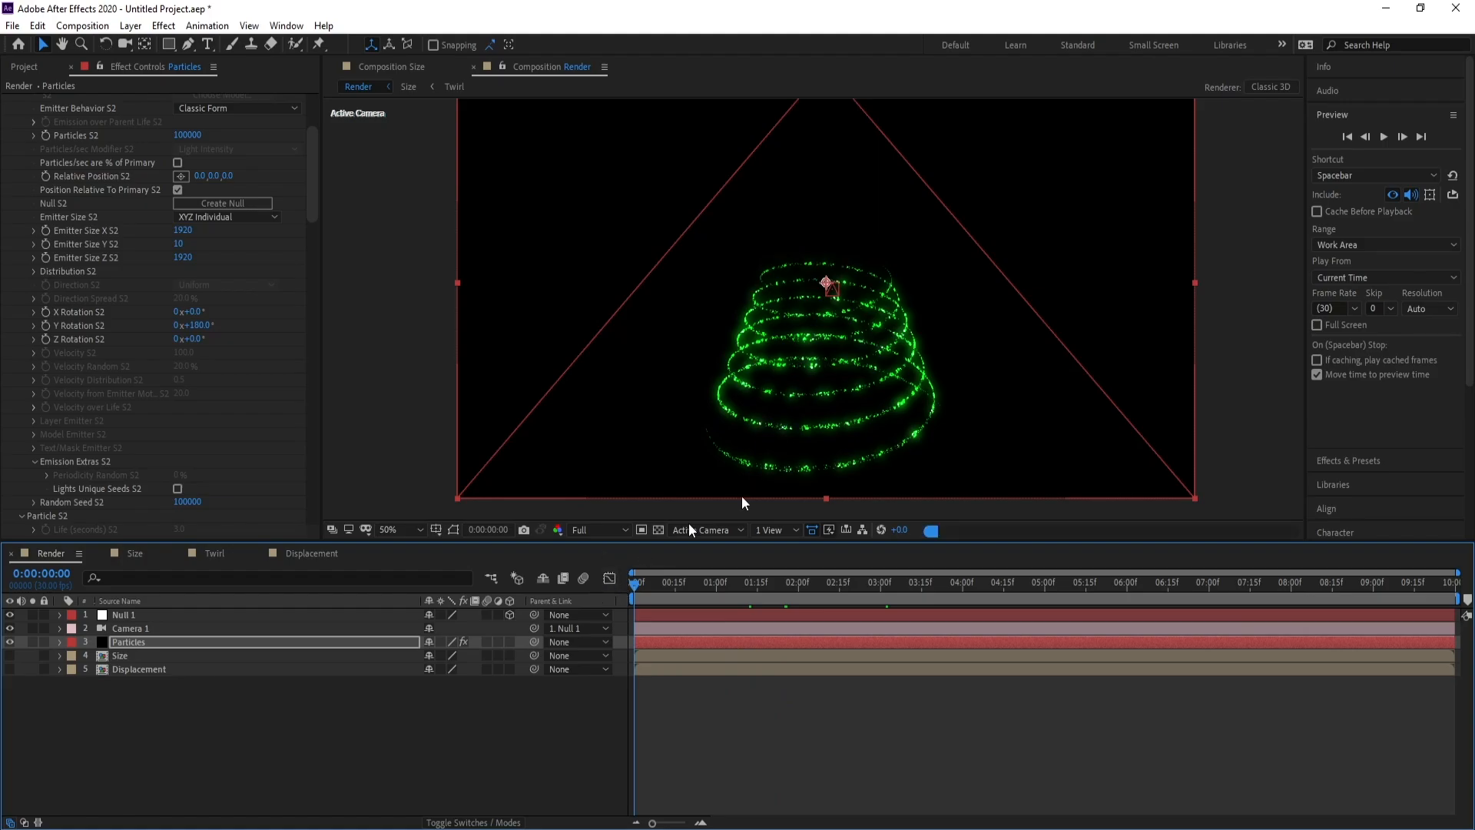
left_click(1386, 135)
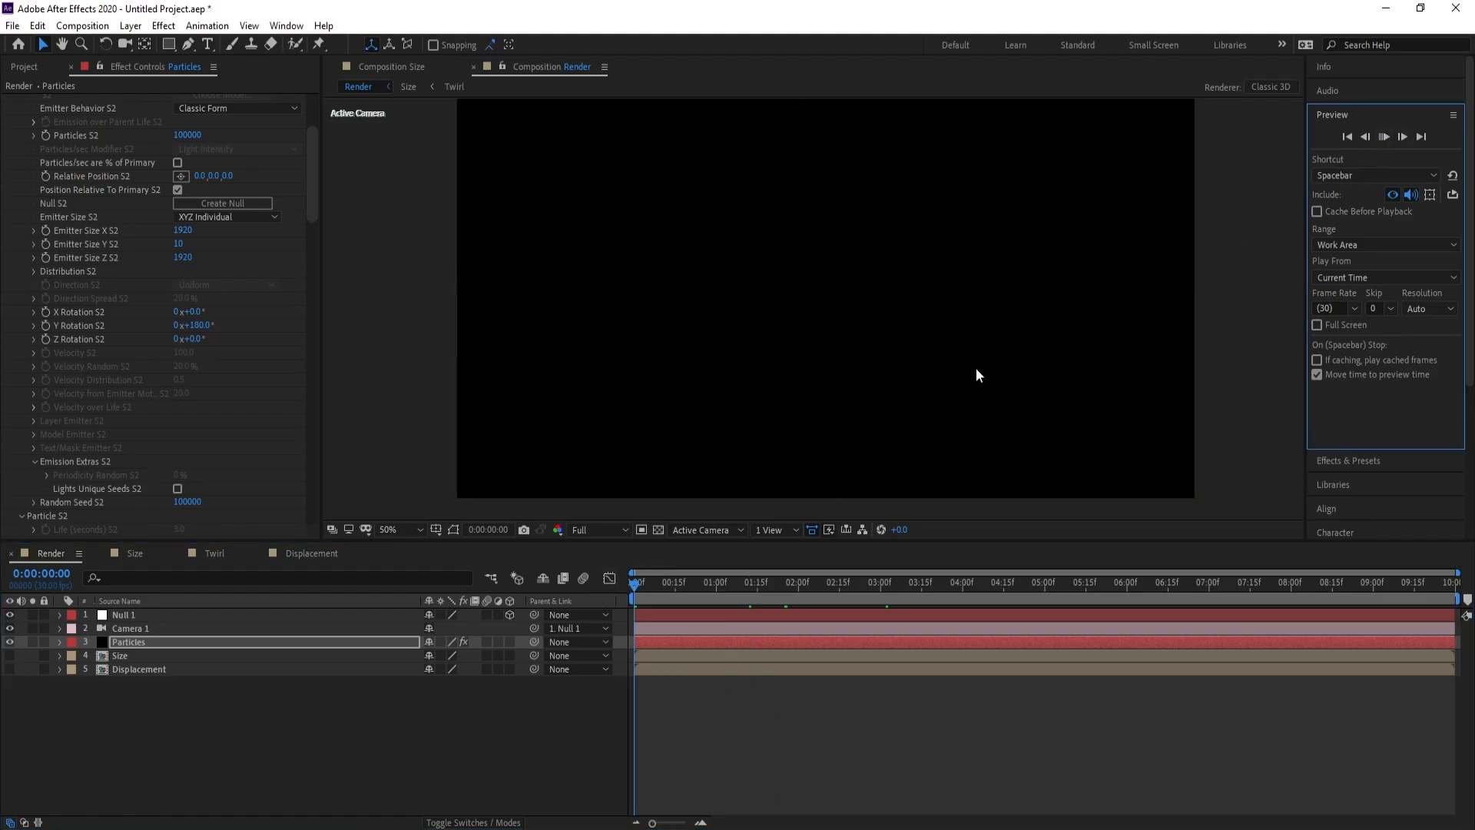
Shorten the Render composition's work area to end at about 3:06 and preview it from the first frame
left_click_drag(979, 595, 902, 604)
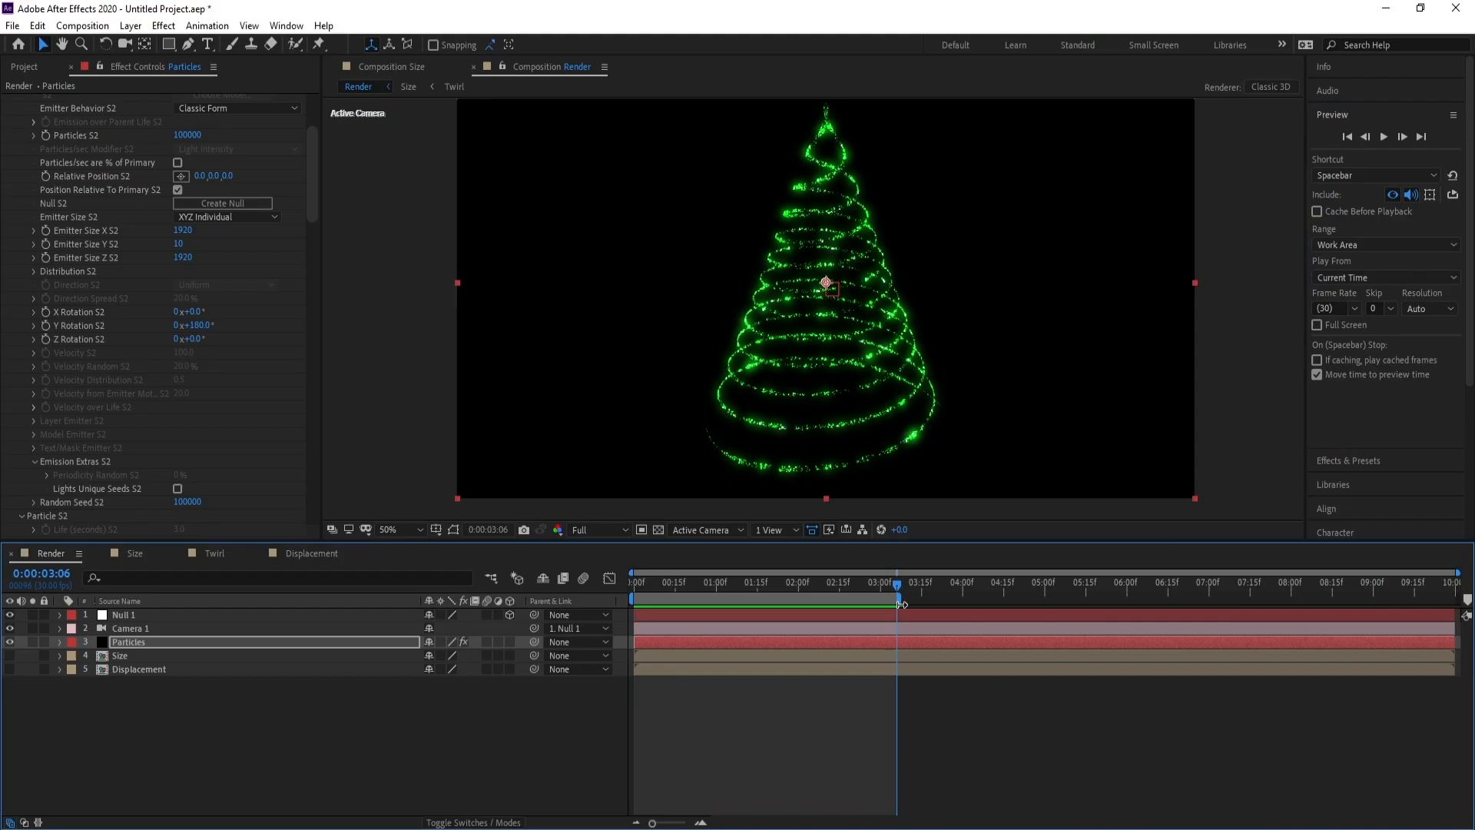
left_click_drag(737, 589, 560, 602)
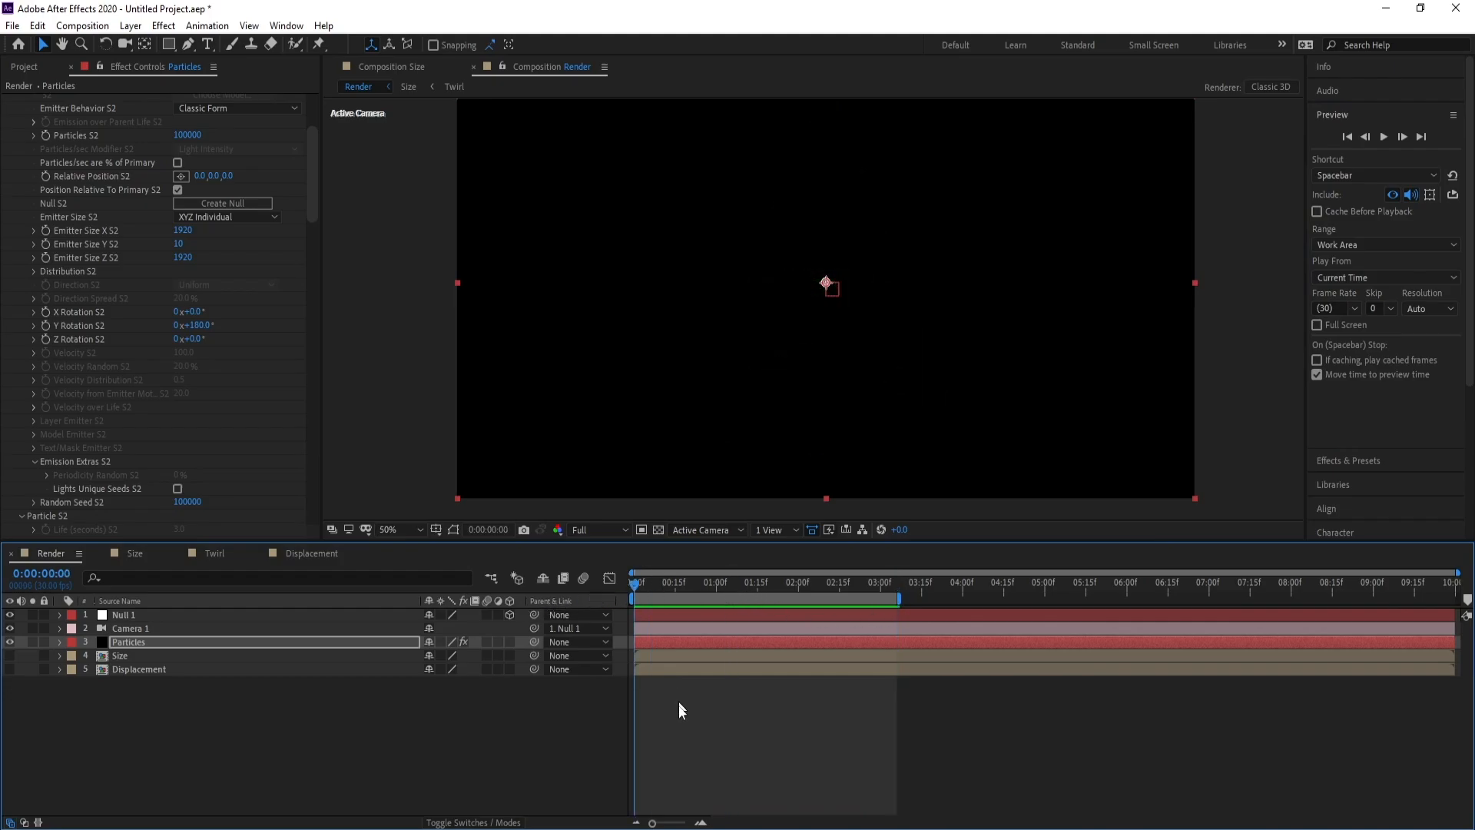
key("space")
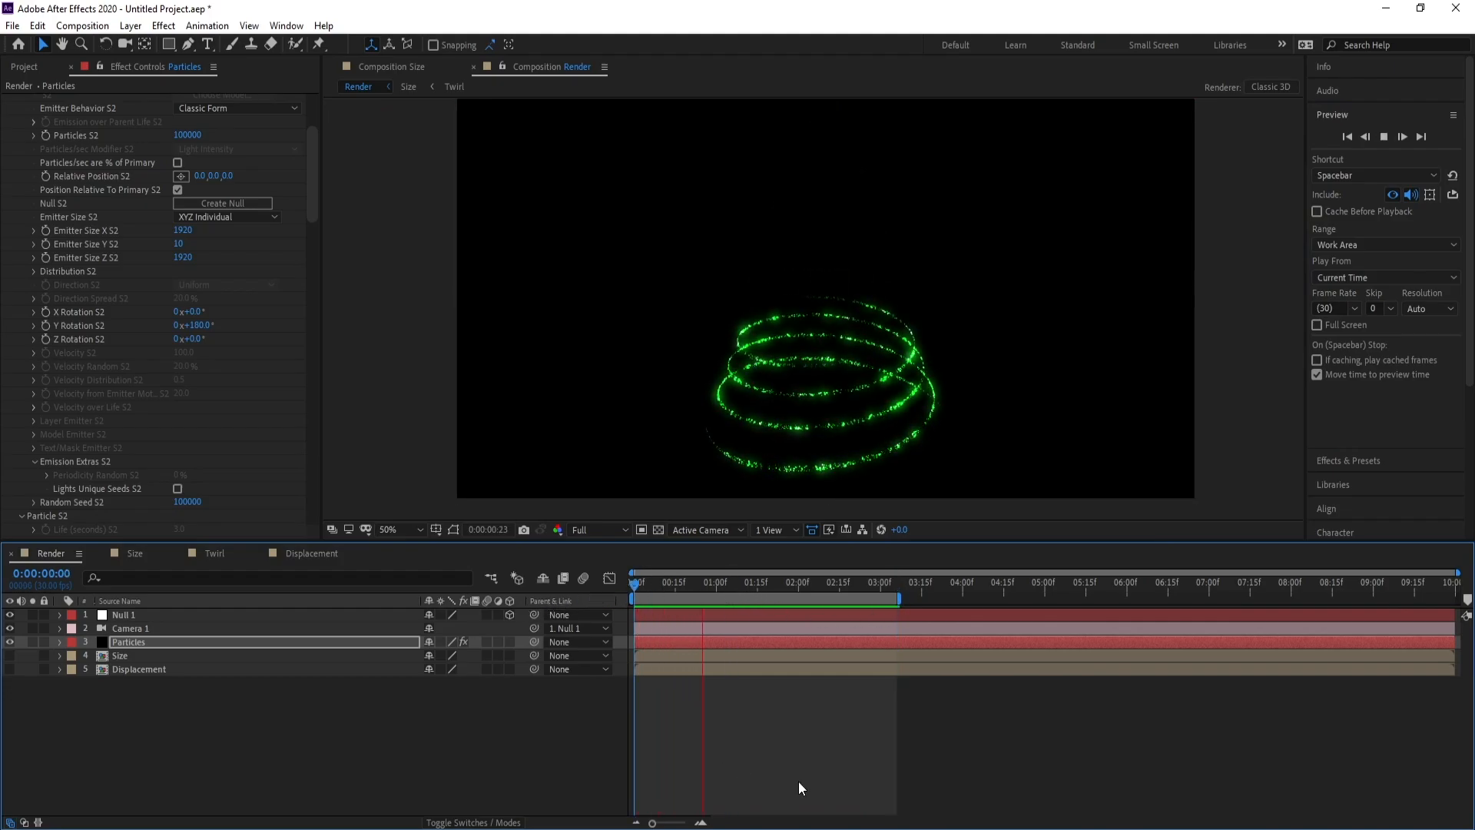
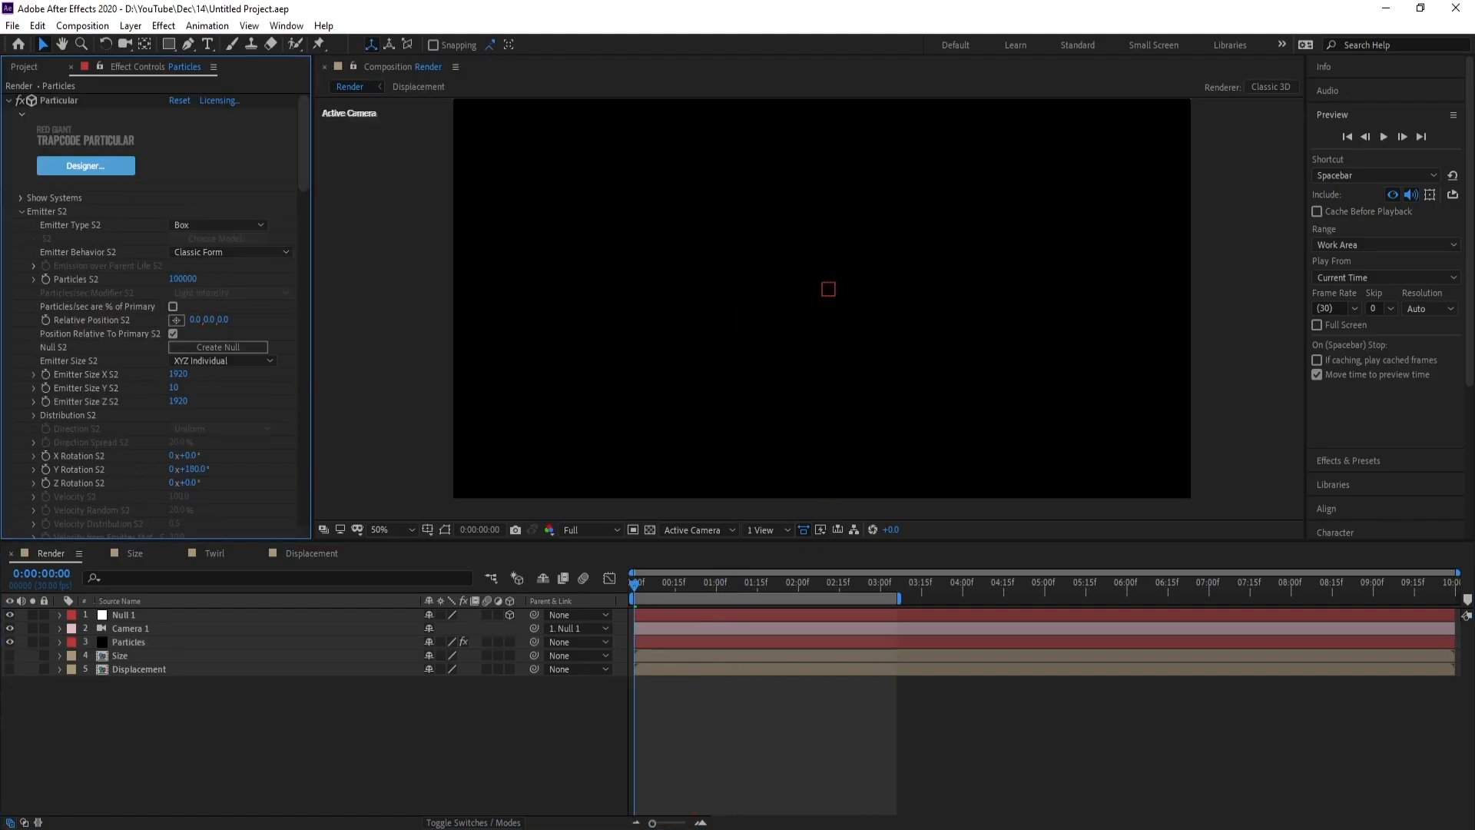
Create a 1920 x 1080 px white solid named BG and move it below all other layers
left_click(131, 25)
mouse_move(220, 47)
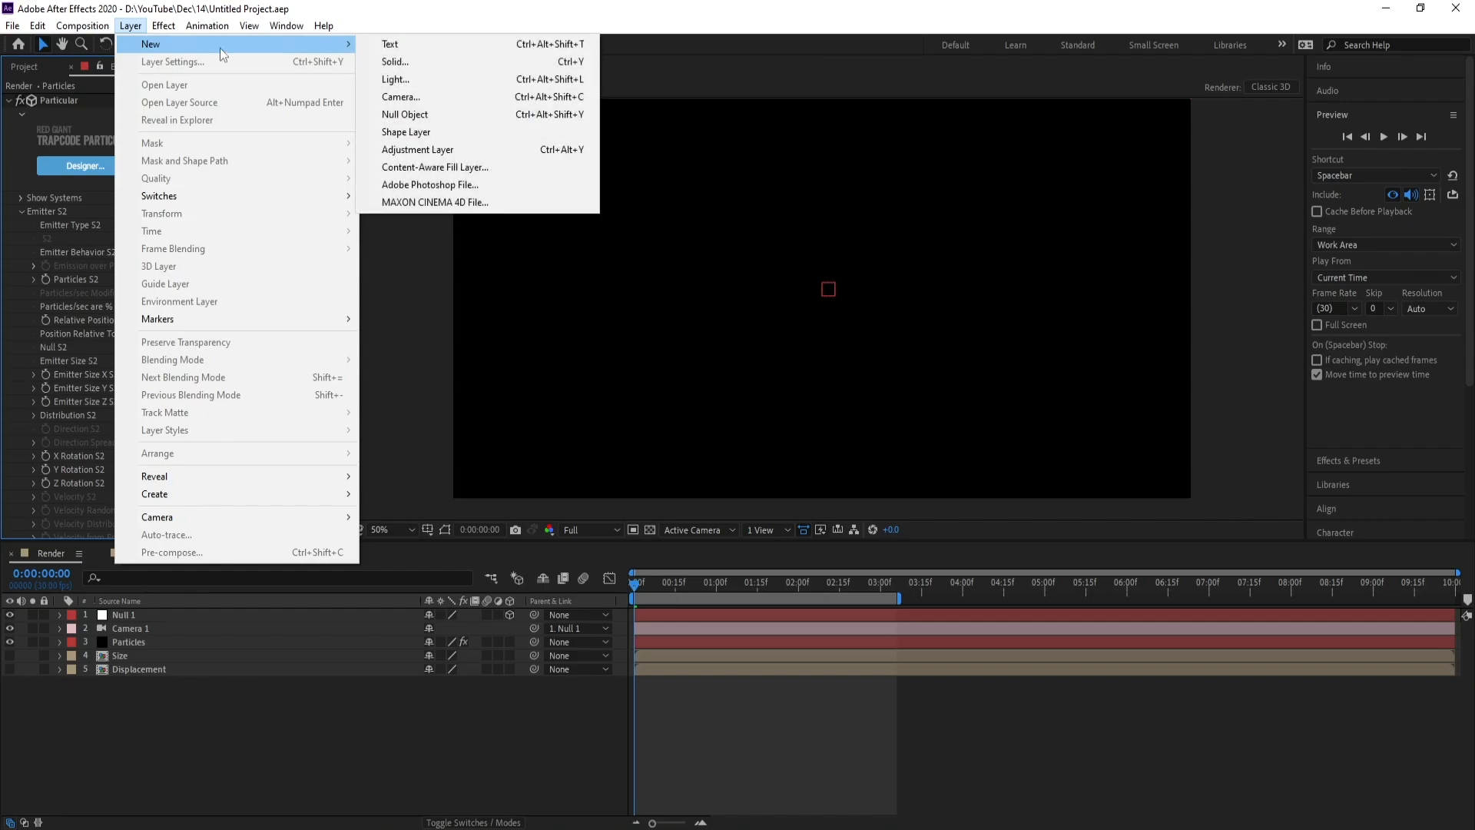
left_click(421, 66)
type("BG")
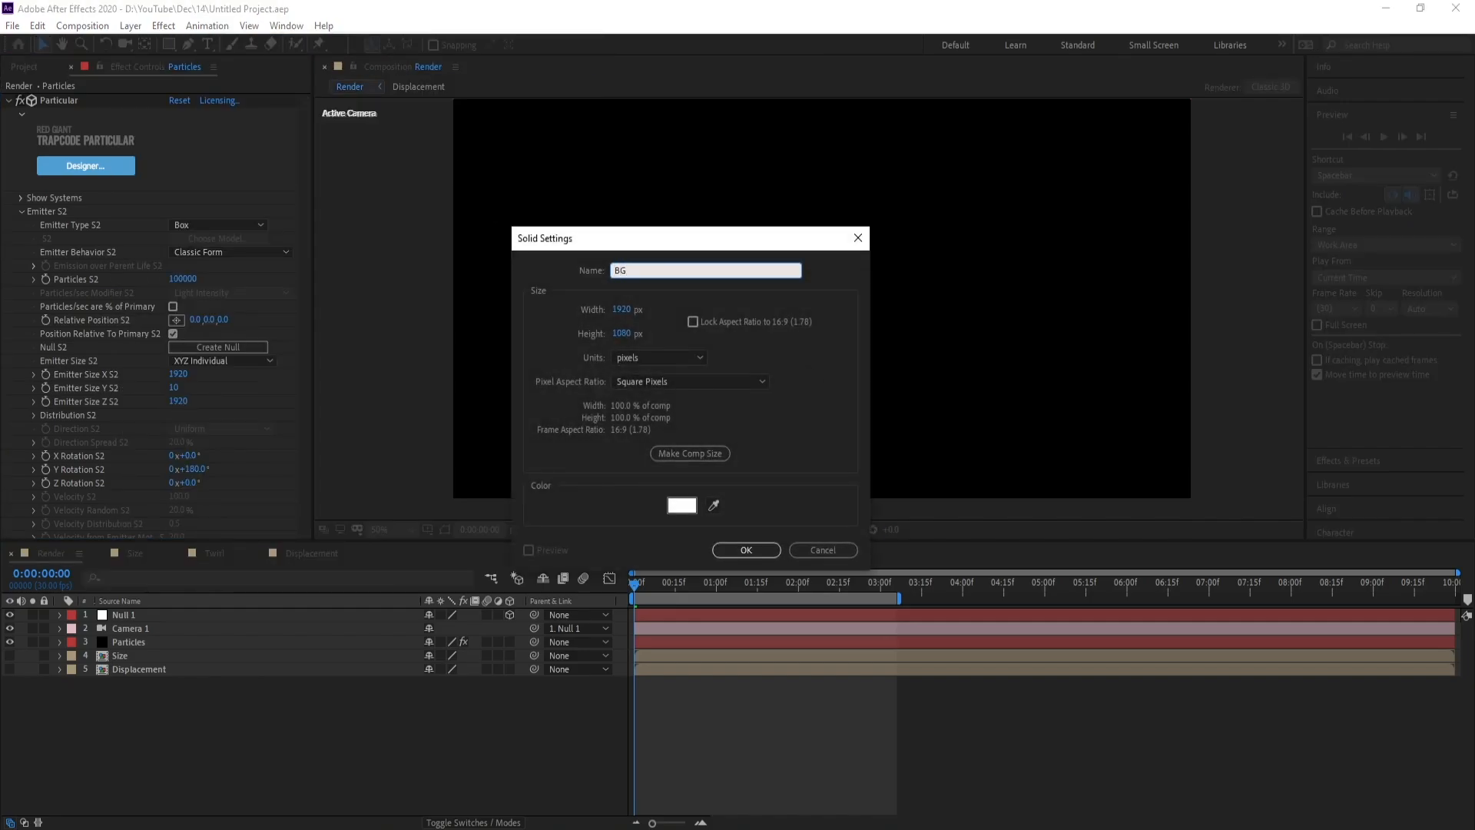
key("Return")
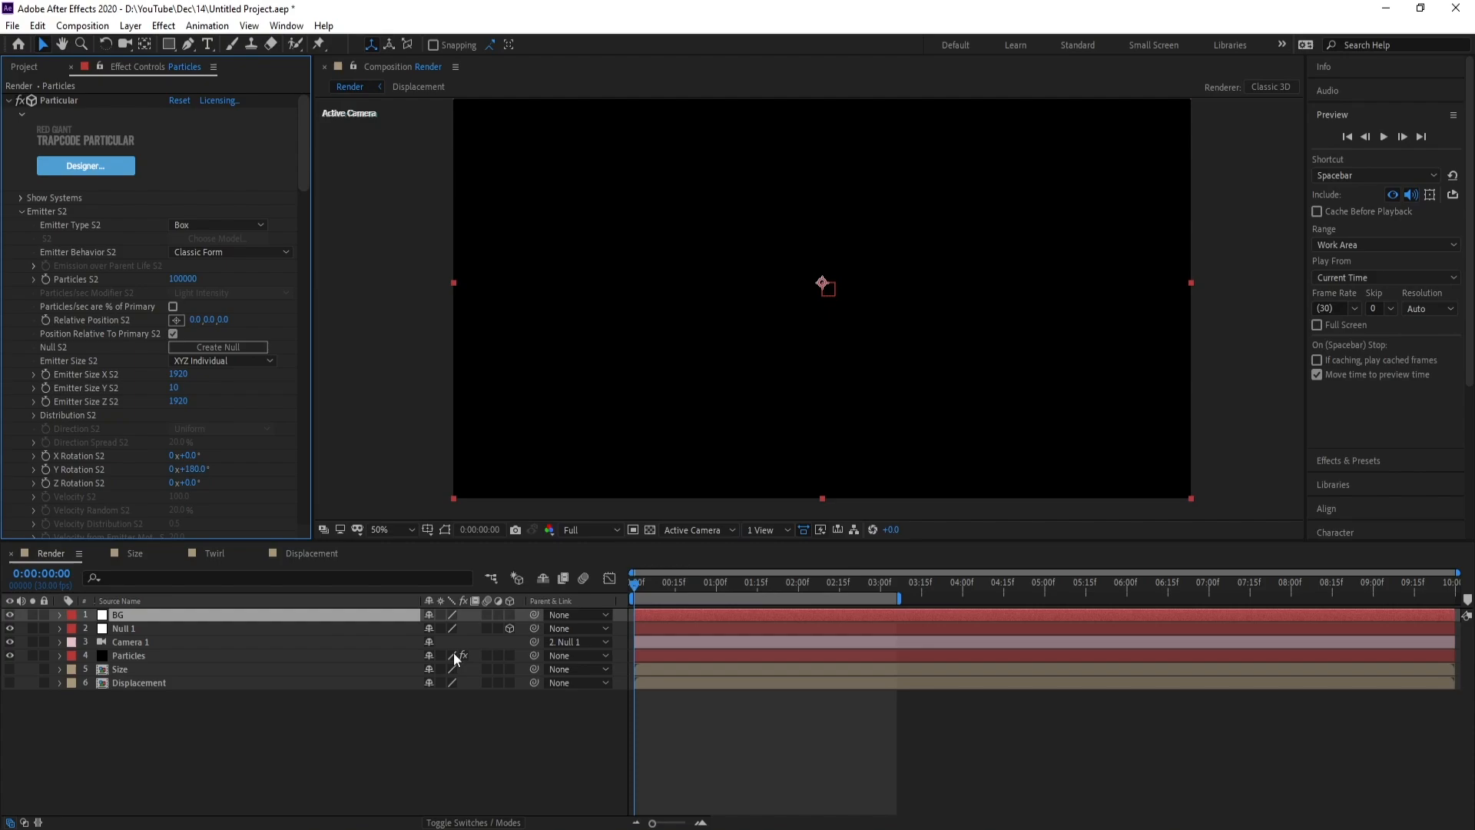
left_click_drag(121, 618, 147, 689)
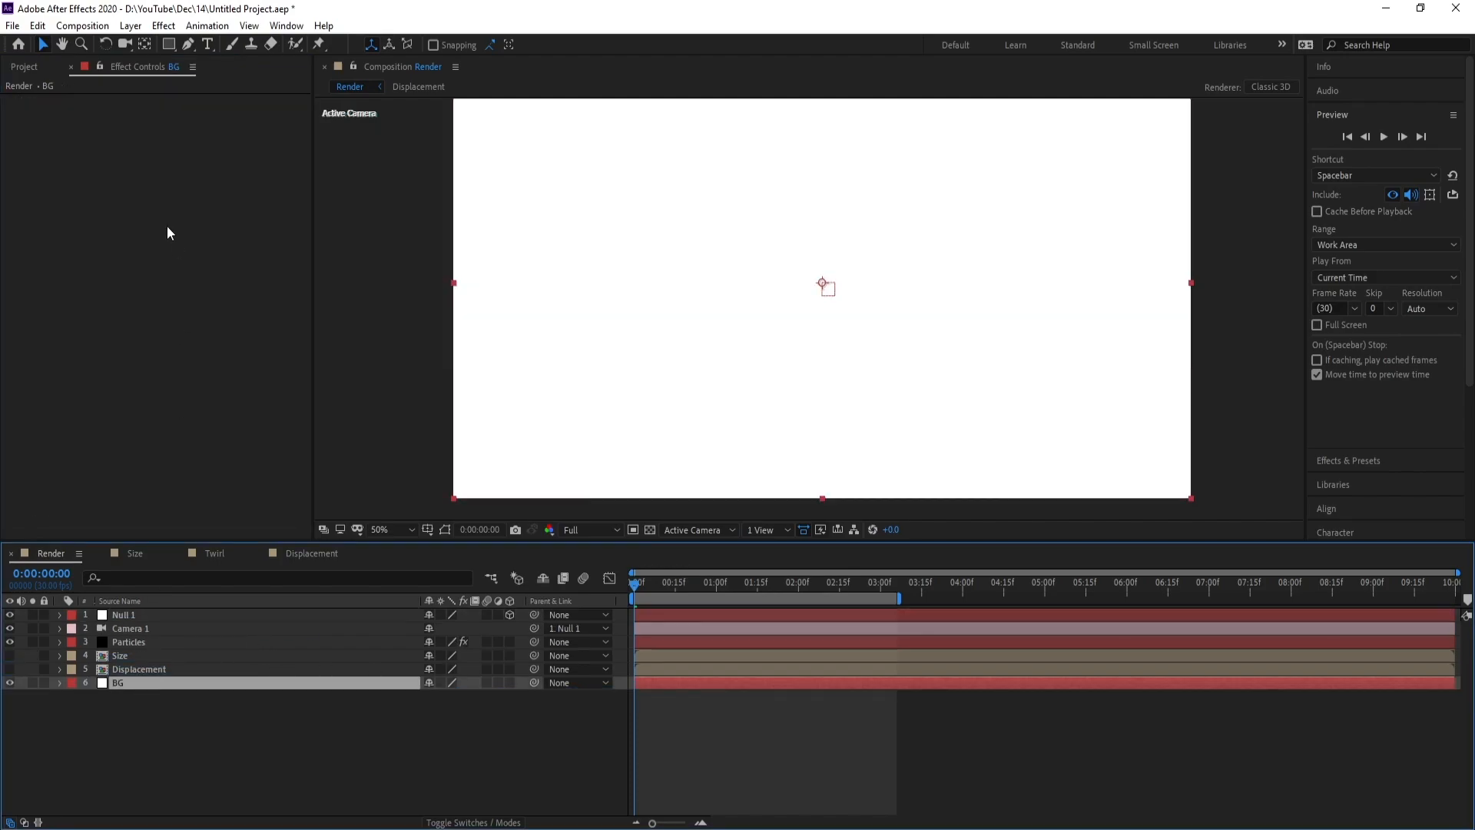
Apply the Gradient Ramp effect to the BG layer and set its Ramp Shape to Radial Ramp
left_click(164, 25)
mouse_move(303, 520)
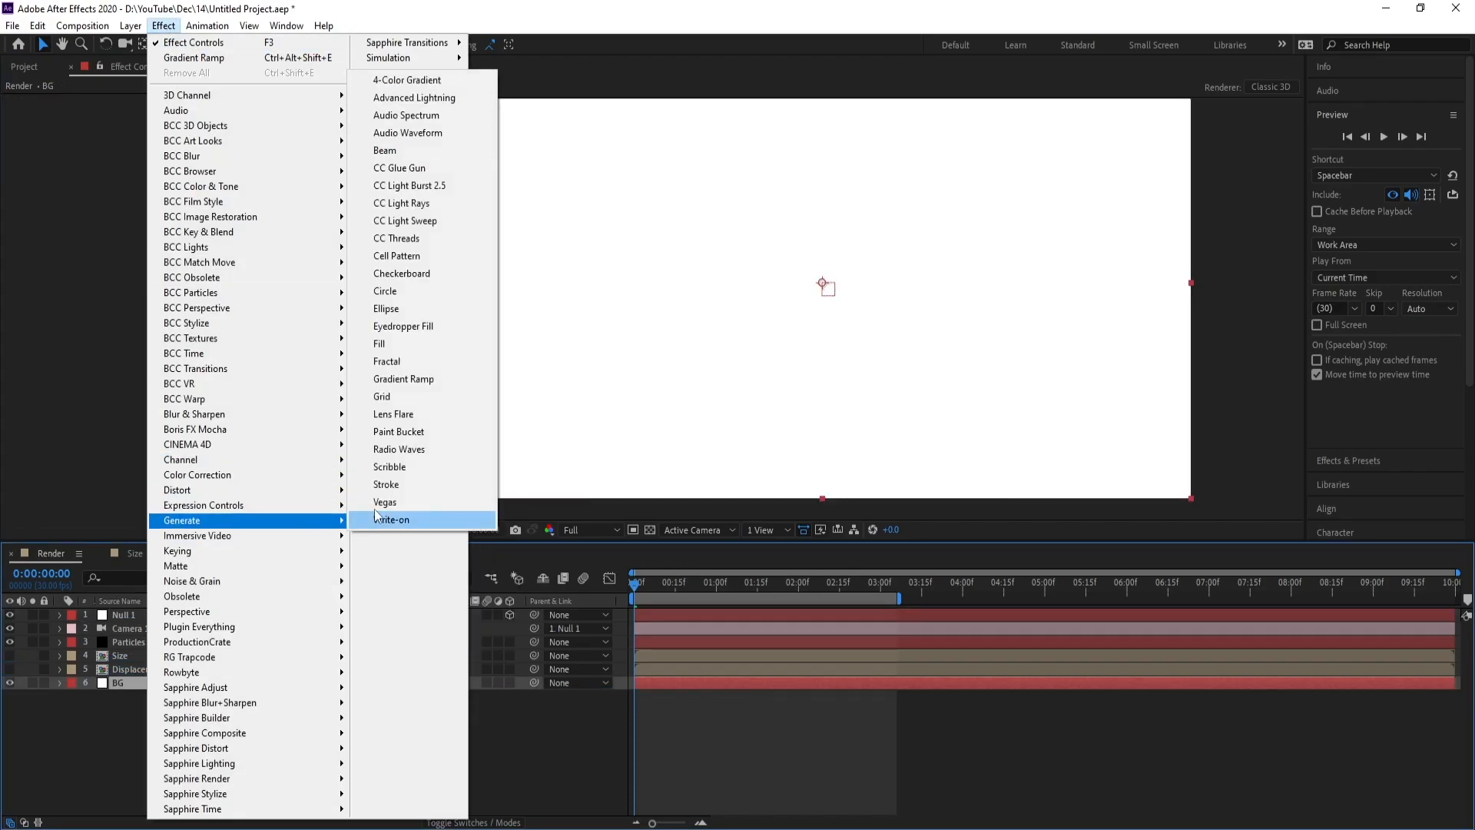
left_click(436, 377)
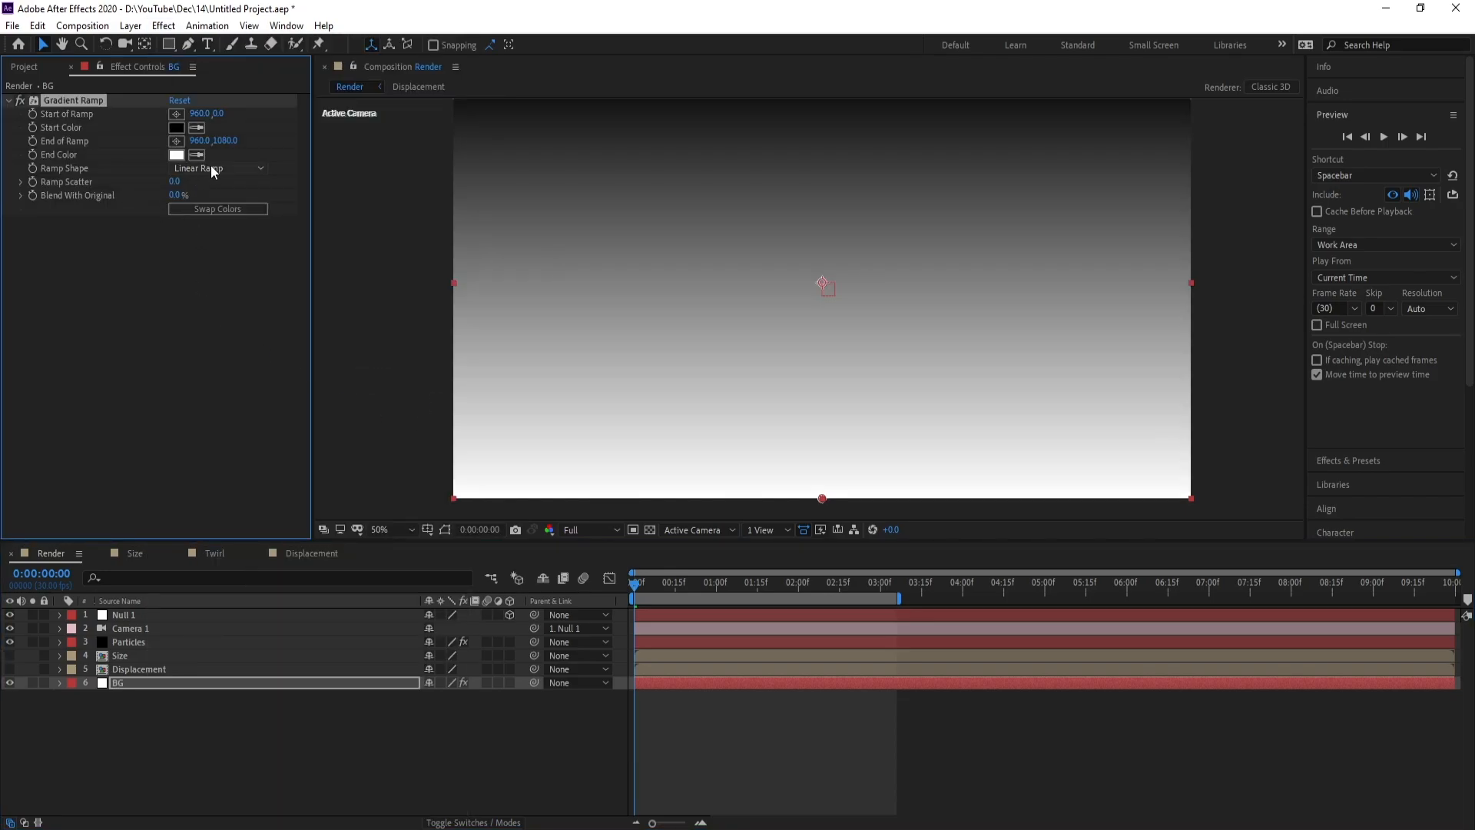
left_click(210, 166)
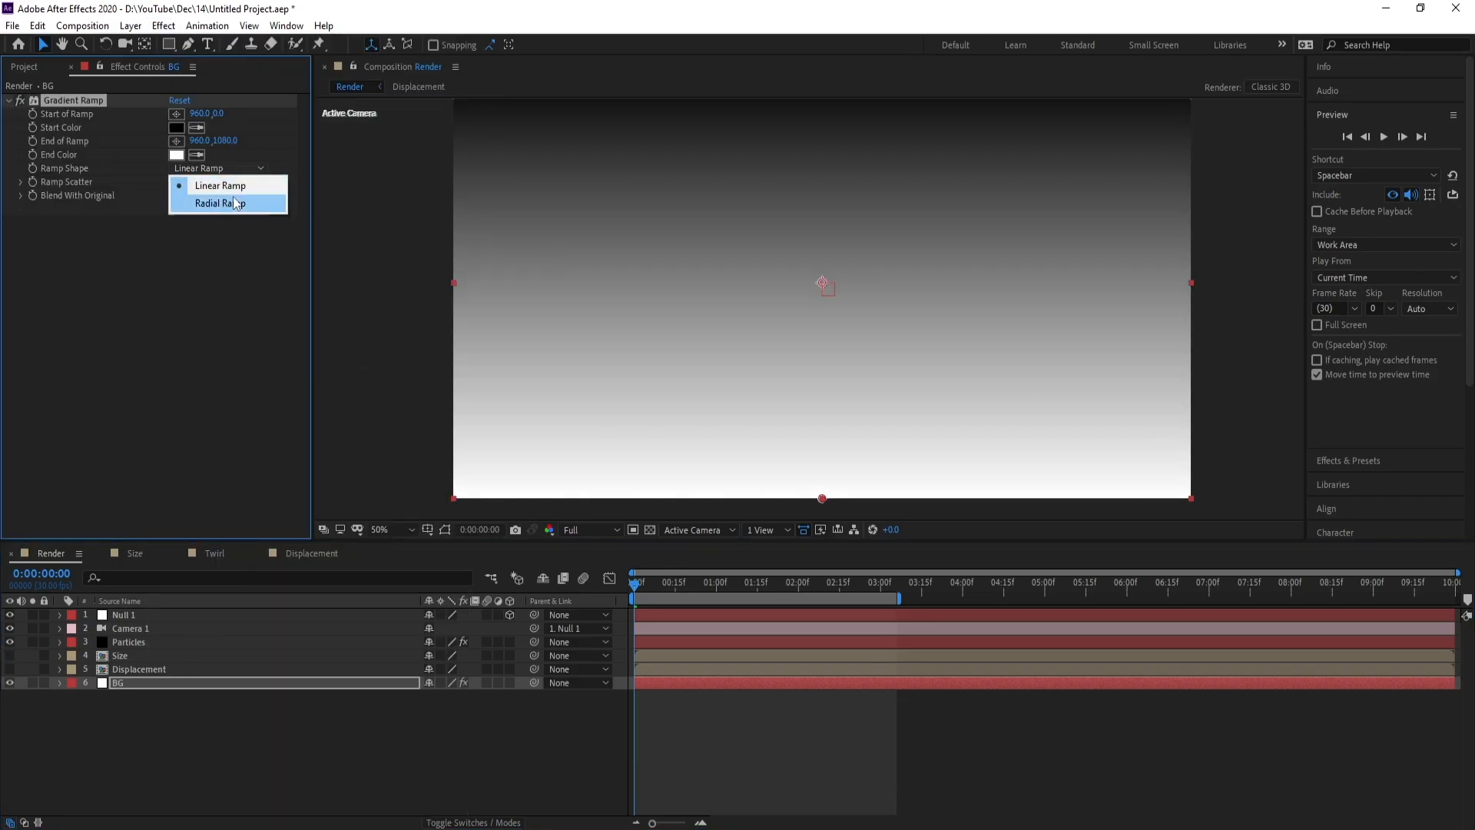
left_click(227, 203)
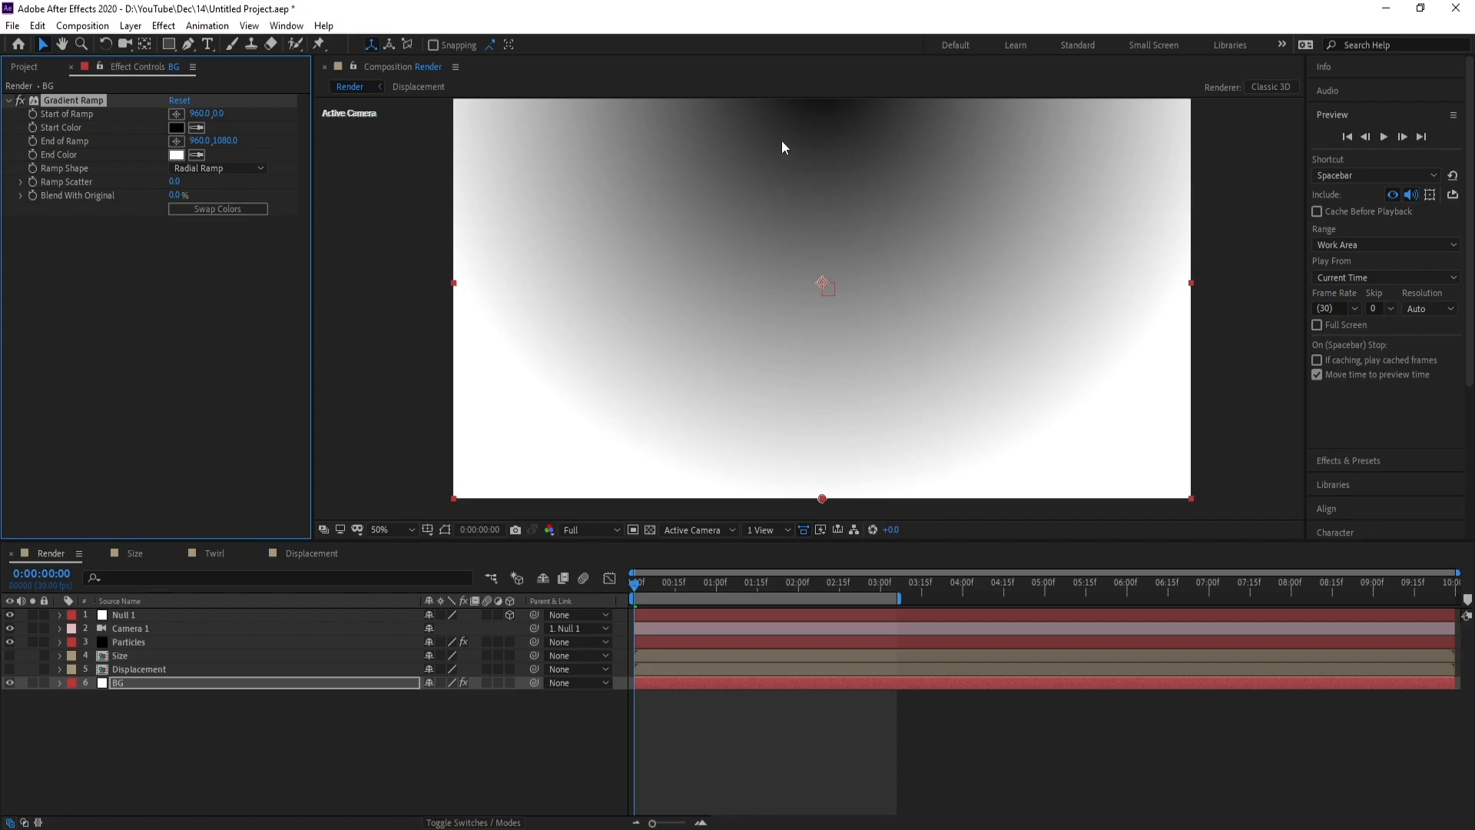
Move the Gradient Ramp's Start of Ramp point to the centre of the composition, about 964, 540
scroll(672, 214, "down", 2)
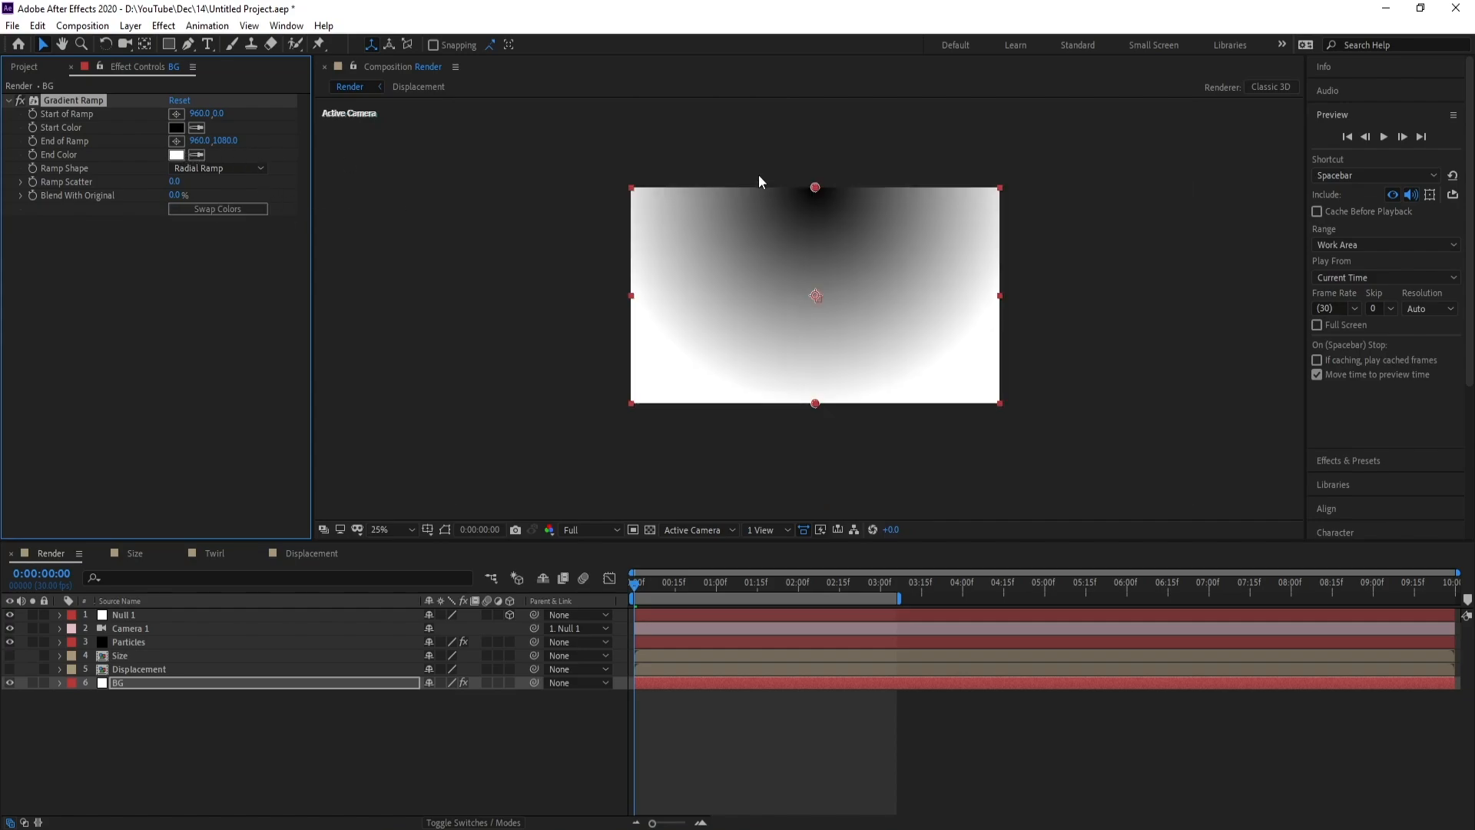
left_click_drag(812, 186, 816, 192)
left_click_drag(817, 300, 818, 298)
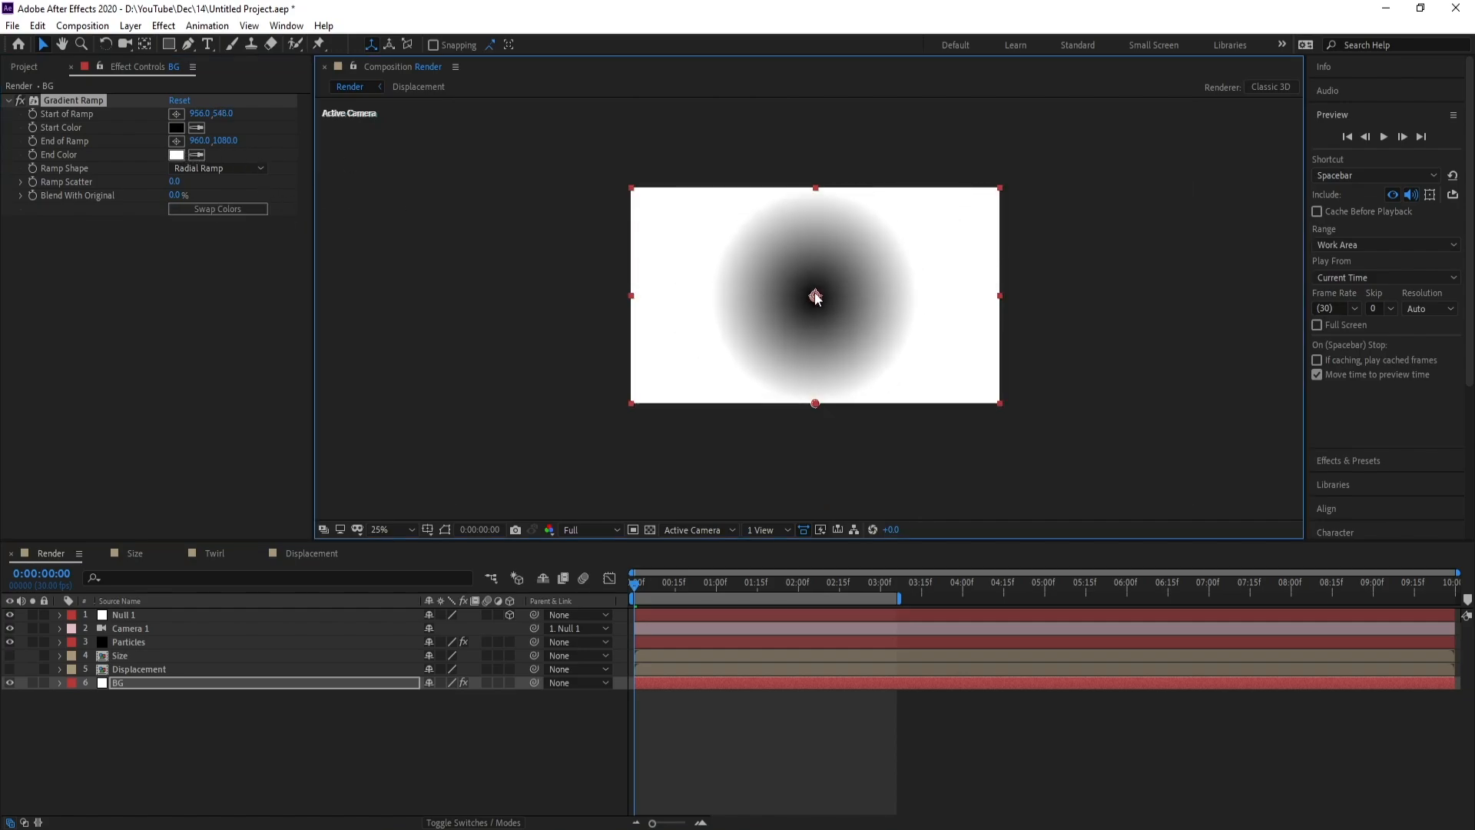
scroll(816, 295, "up", 1)
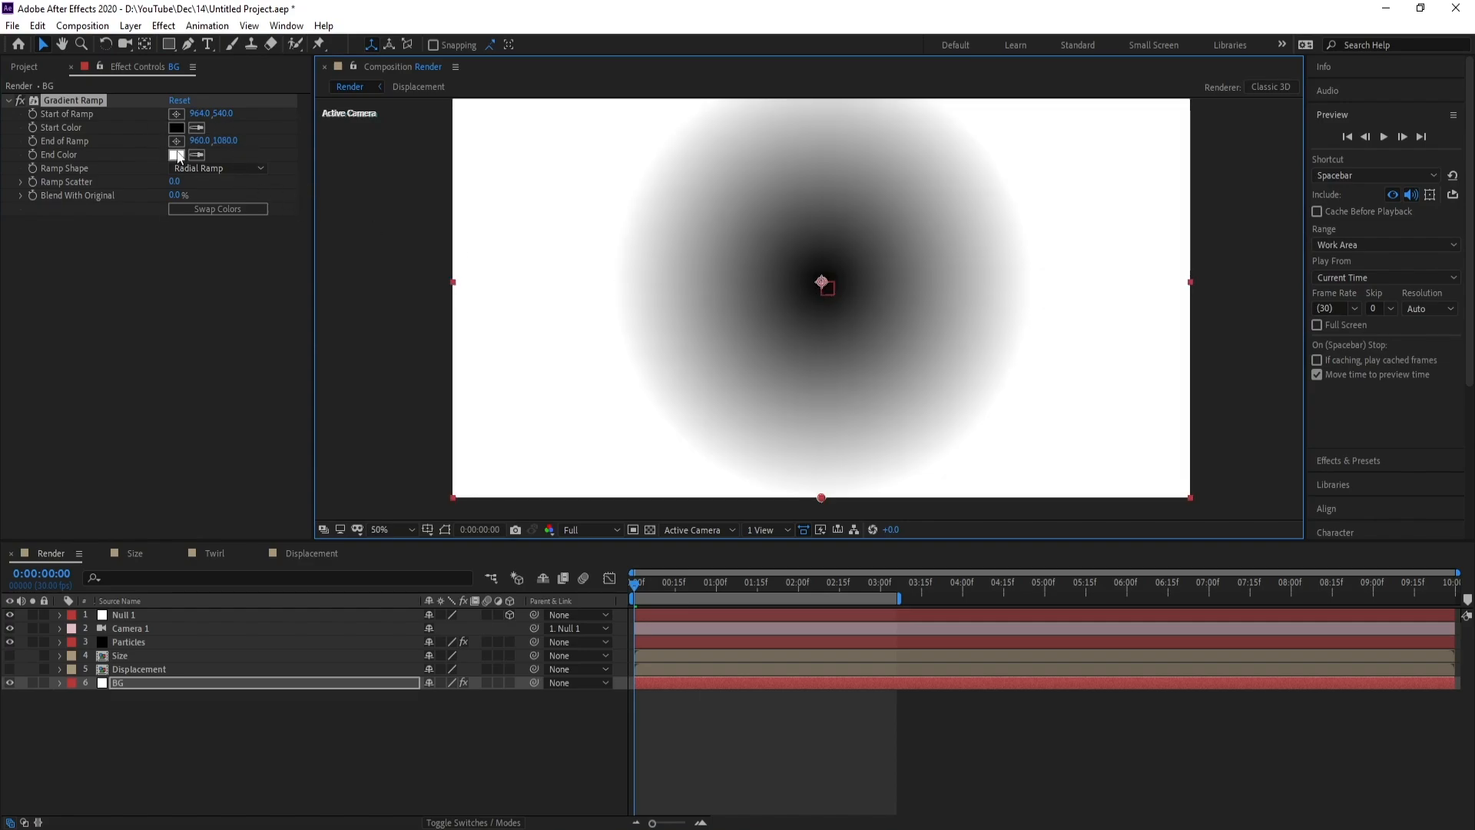
Set the Gradient Ramp's Start Color to dark green 004607
left_click(177, 127)
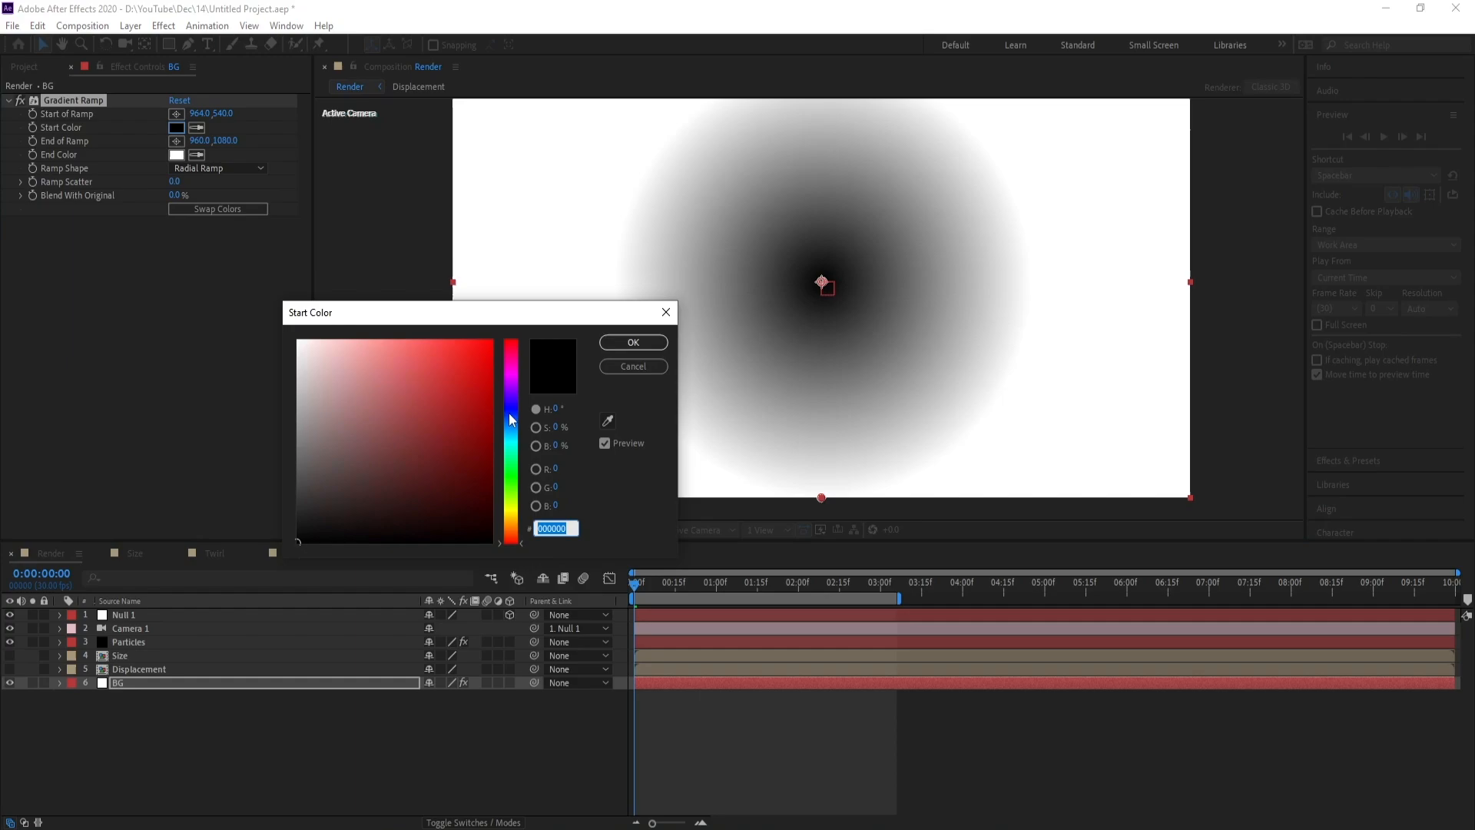
left_click(511, 472)
left_click_drag(484, 461, 497, 484)
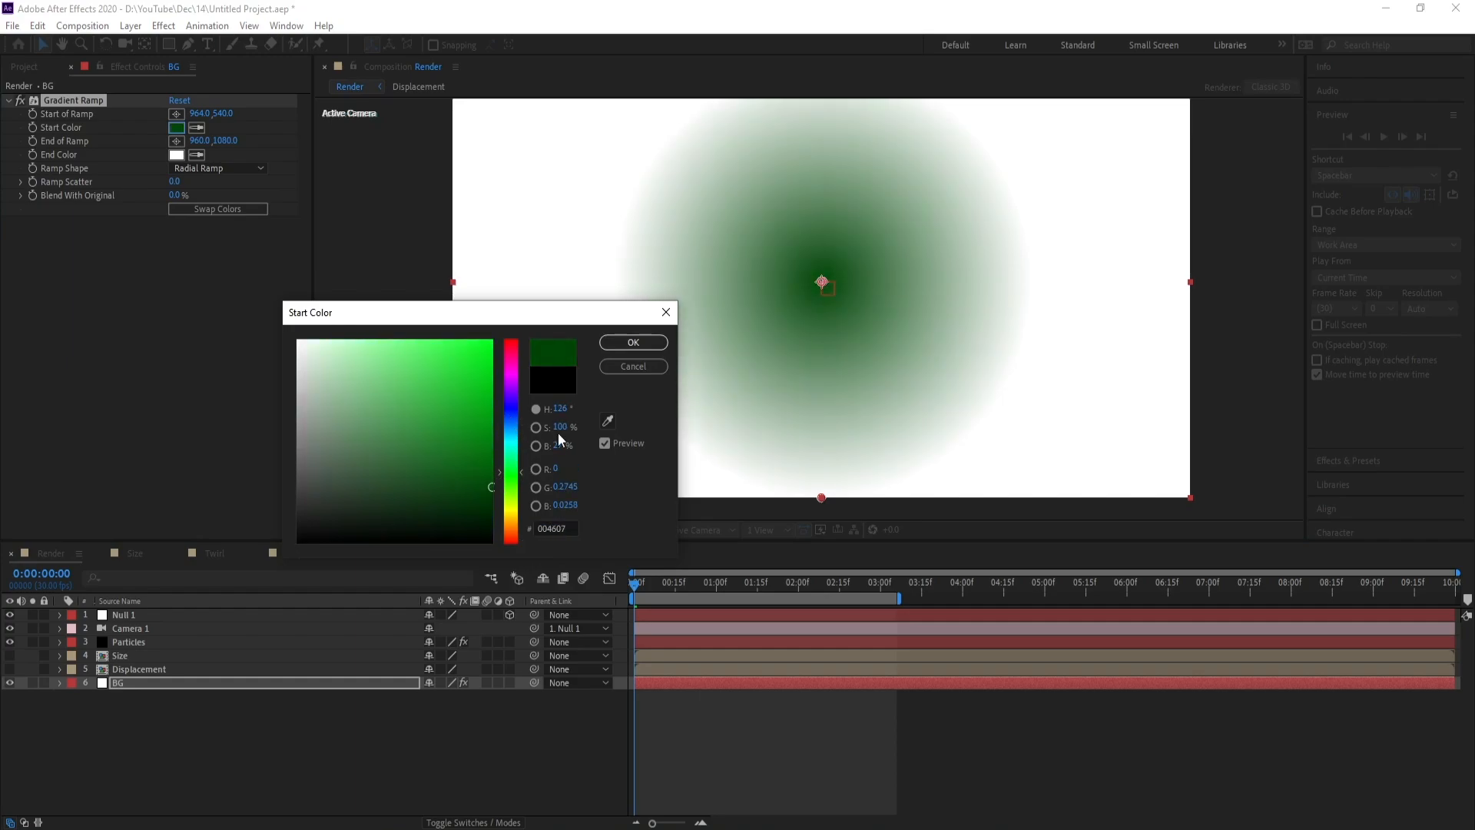
left_click(633, 342)
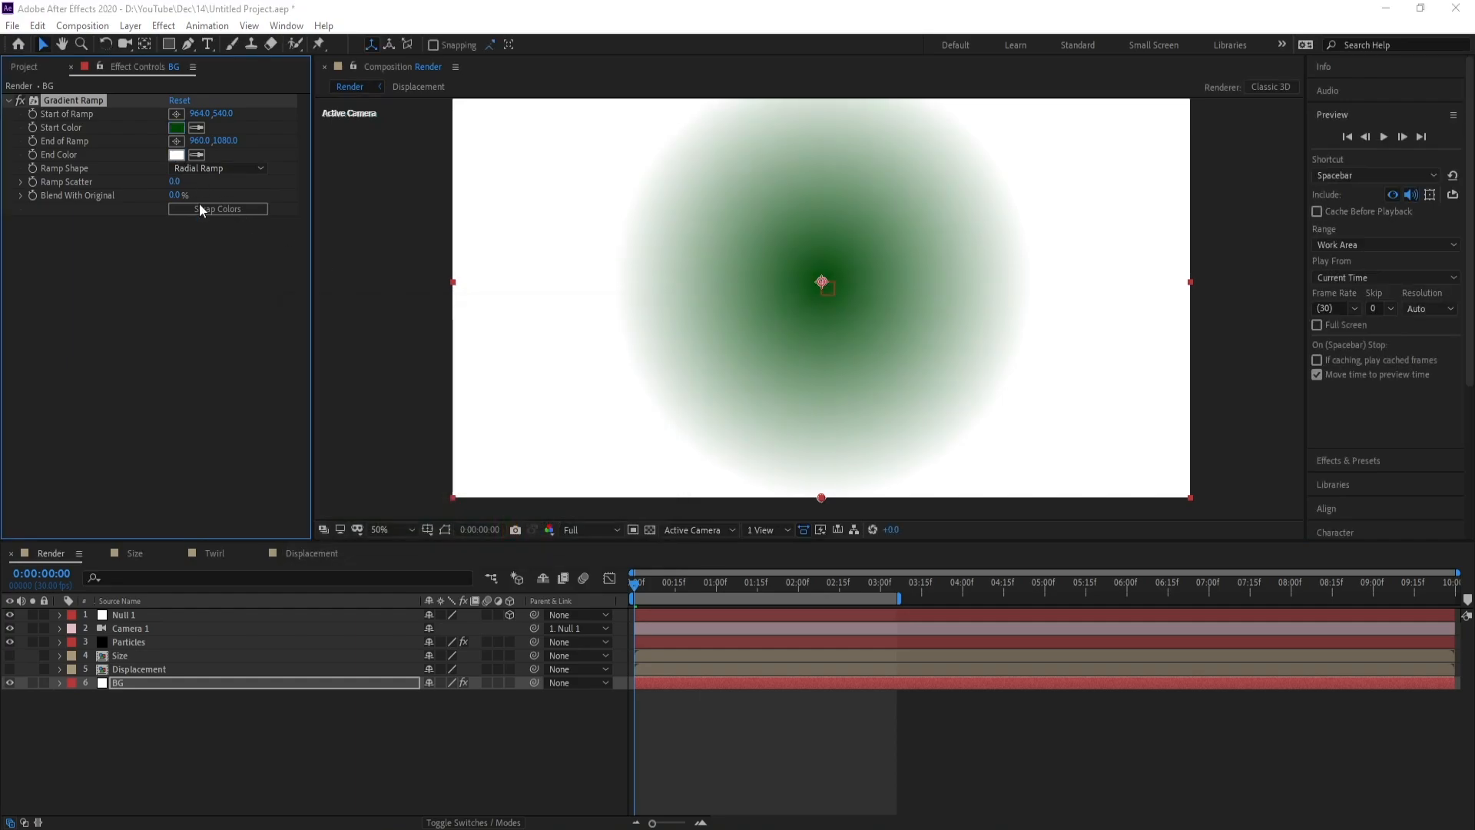
Set the Gradient Ramp's End Color to the near-black green 000801
left_click(177, 155)
left_click(511, 473)
left_click_drag(485, 488, 526, 539)
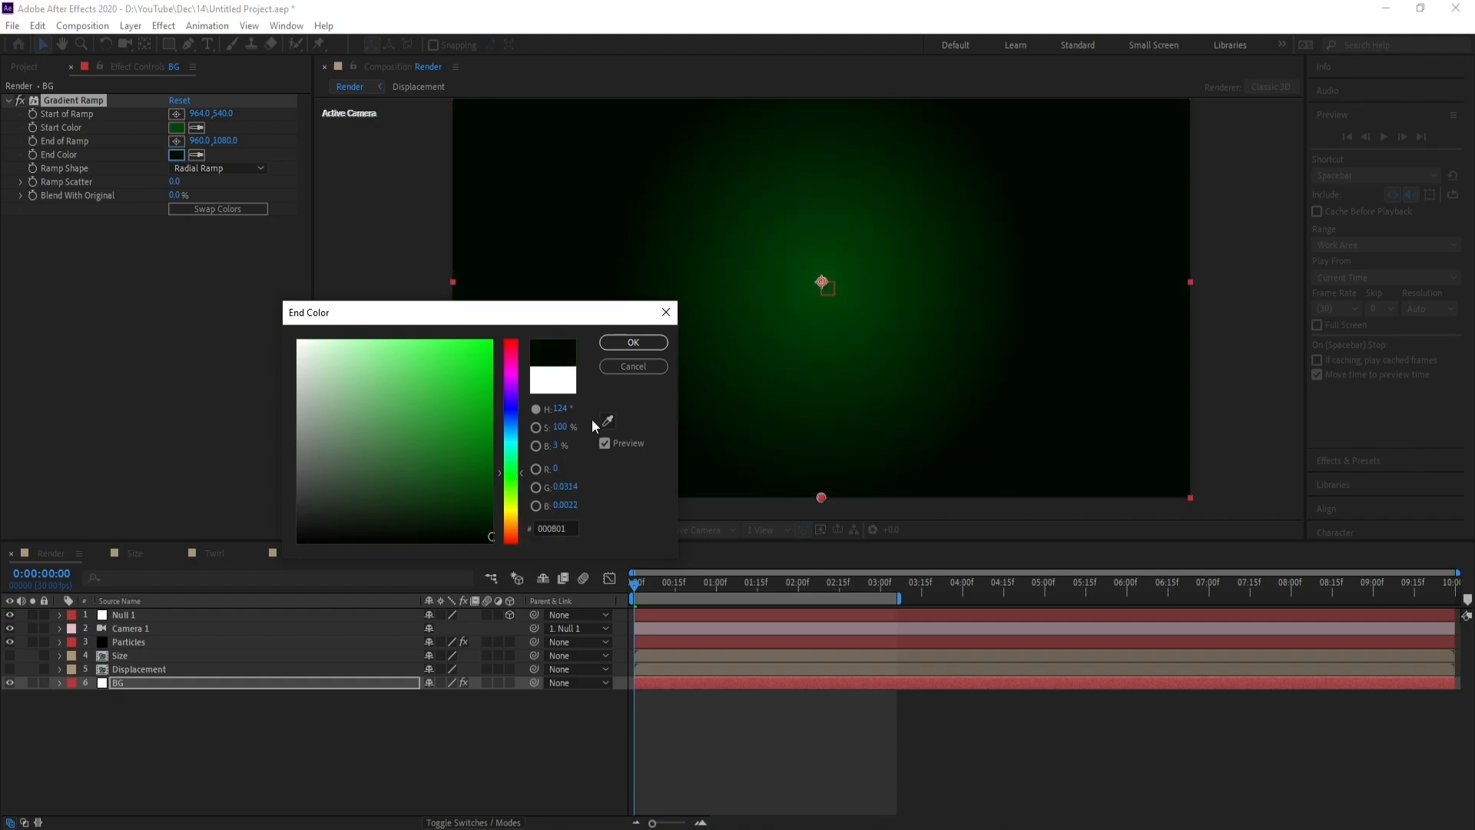
left_click(632, 343)
Create a new 1920 x 1080 white solid named "Particle bg" directly above the BG layer
left_click(130, 685)
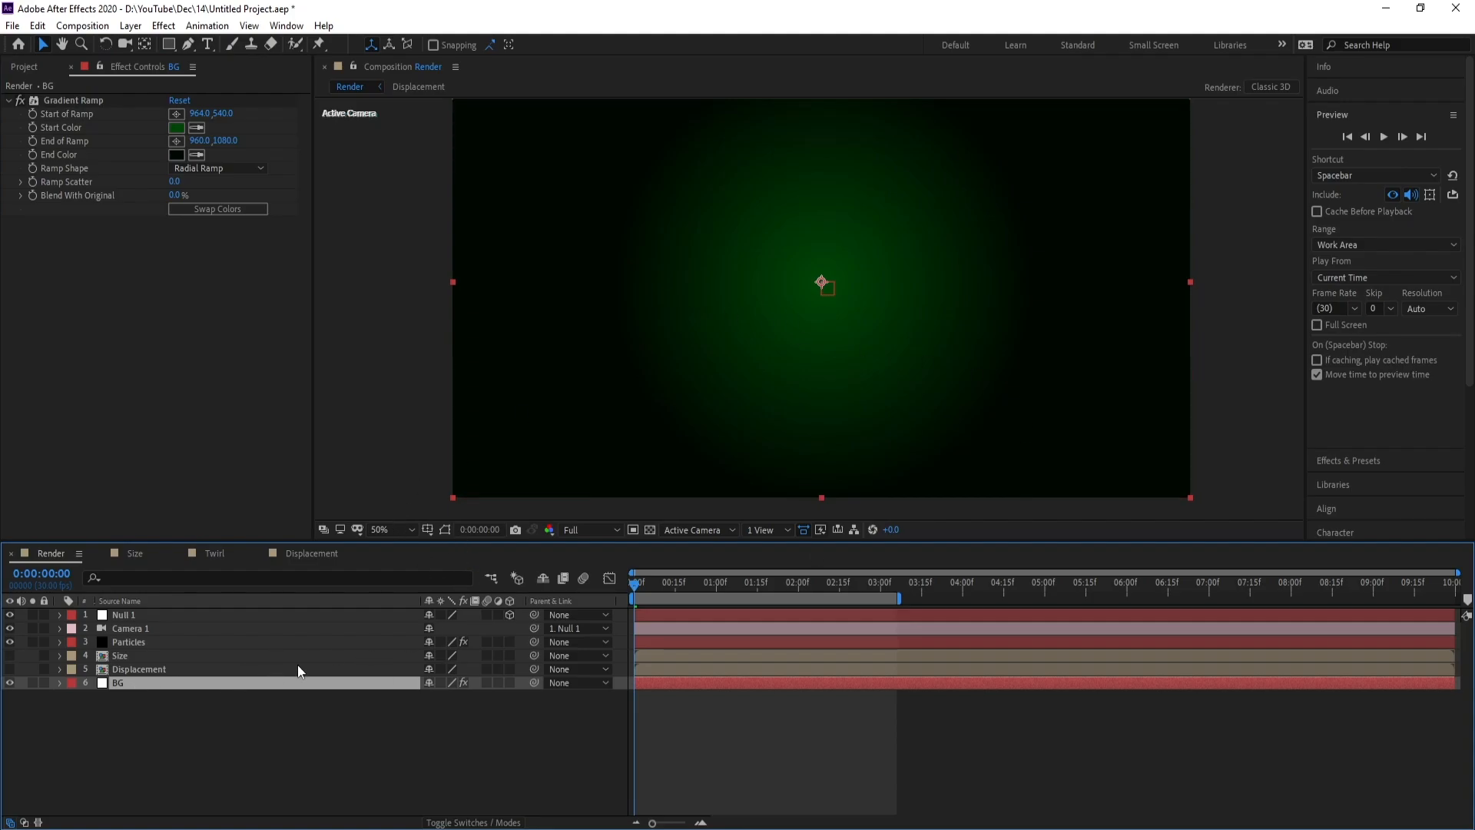
left_click(131, 25)
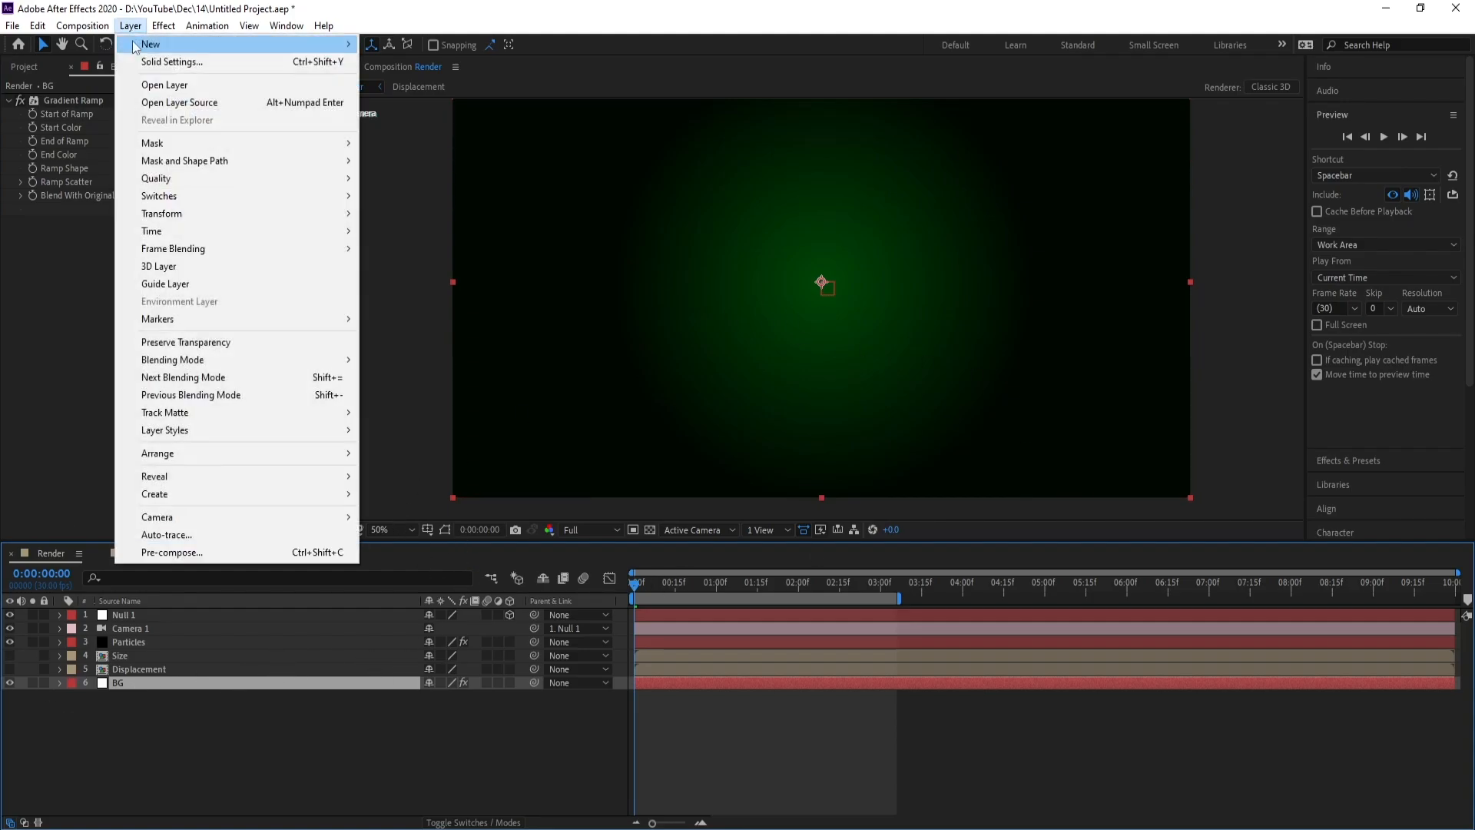
mouse_move(322, 35)
left_click(414, 62)
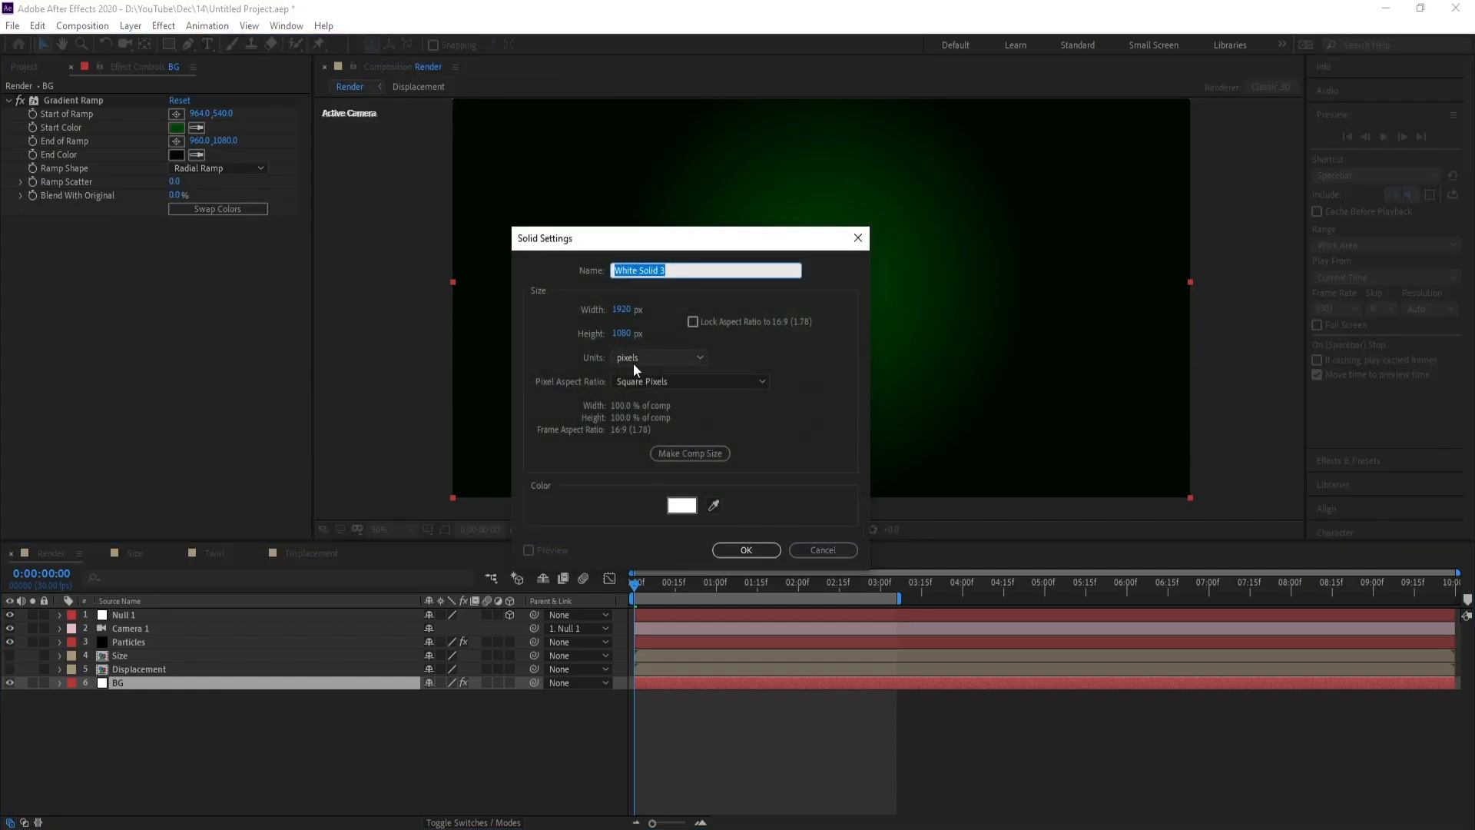
left_click_drag(707, 269, 581, 271)
type("Particle")
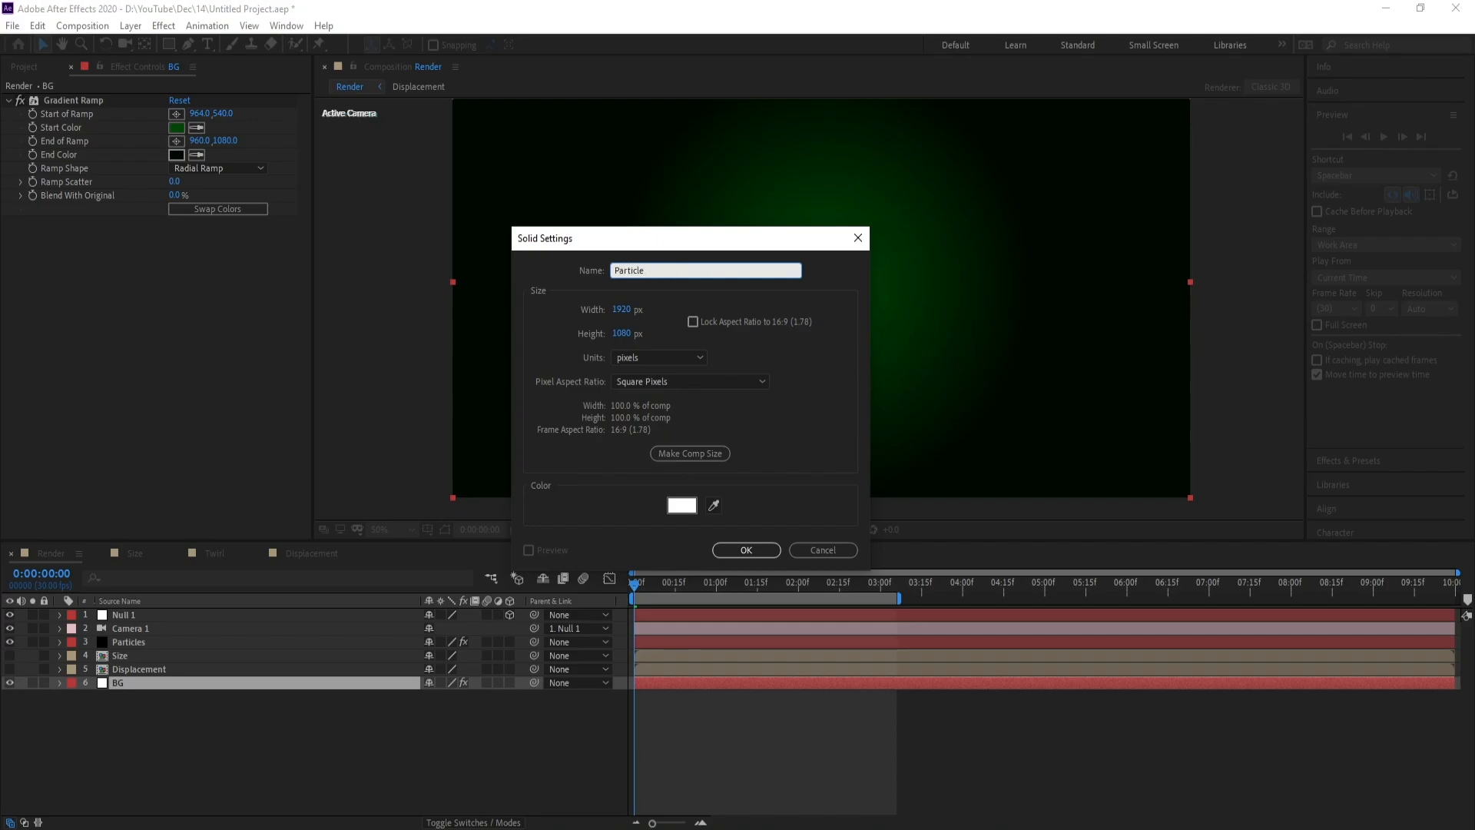
type(" bg")
key("Return")
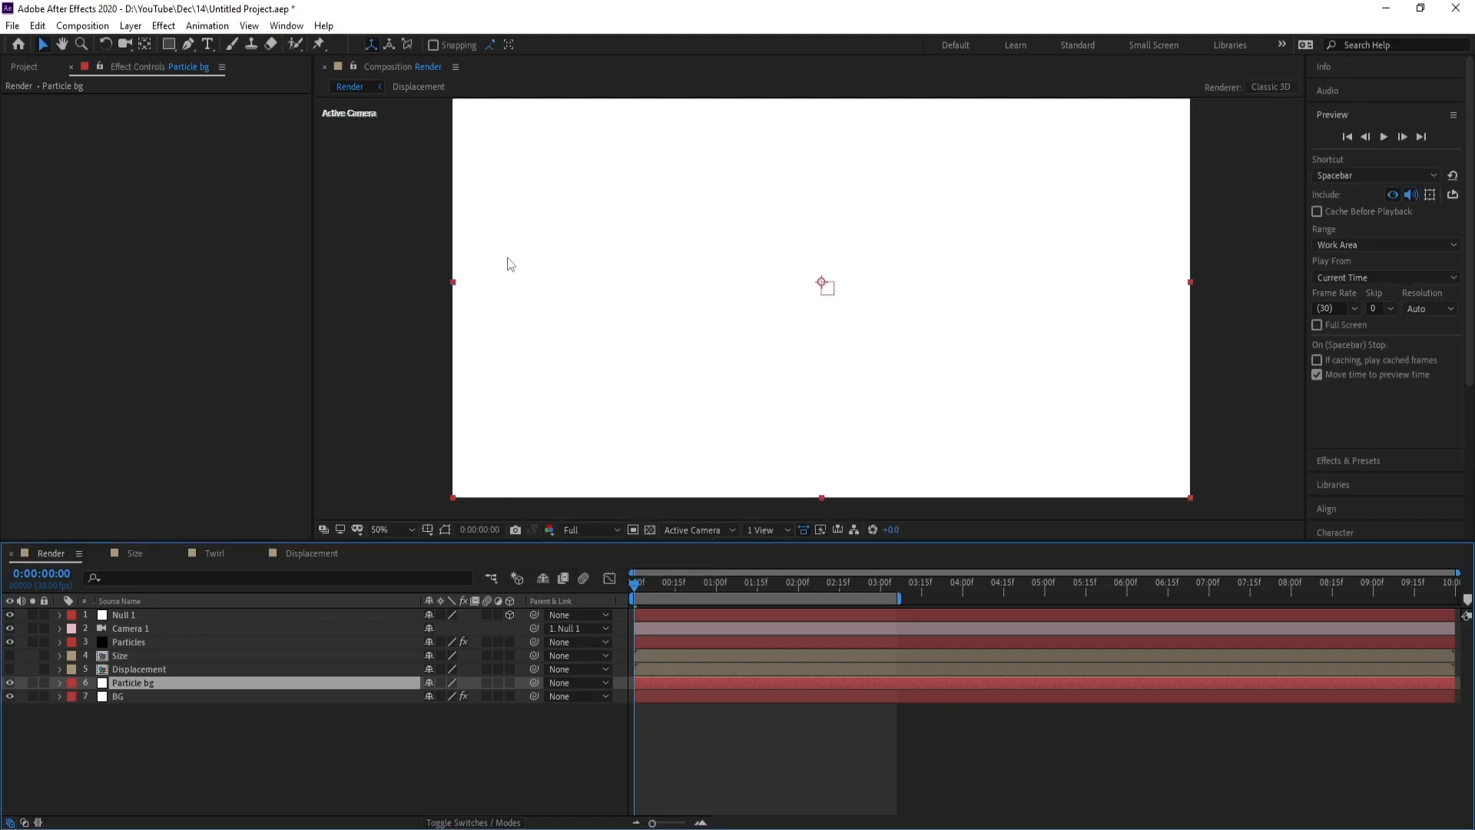
Find the CC Star Burst effect and apply it to the Particle bg layer
left_click(1350, 461)
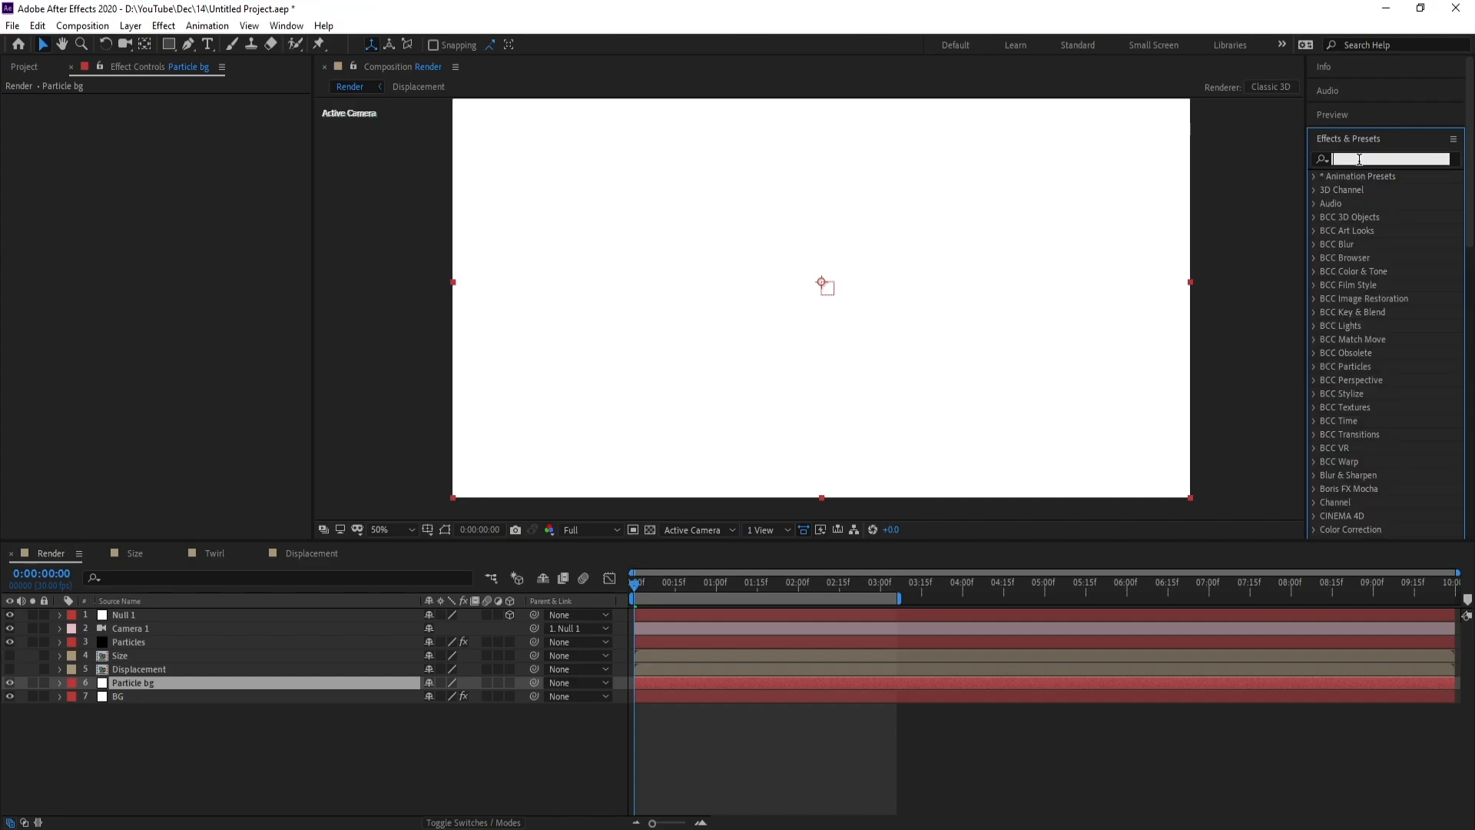
type("cc")
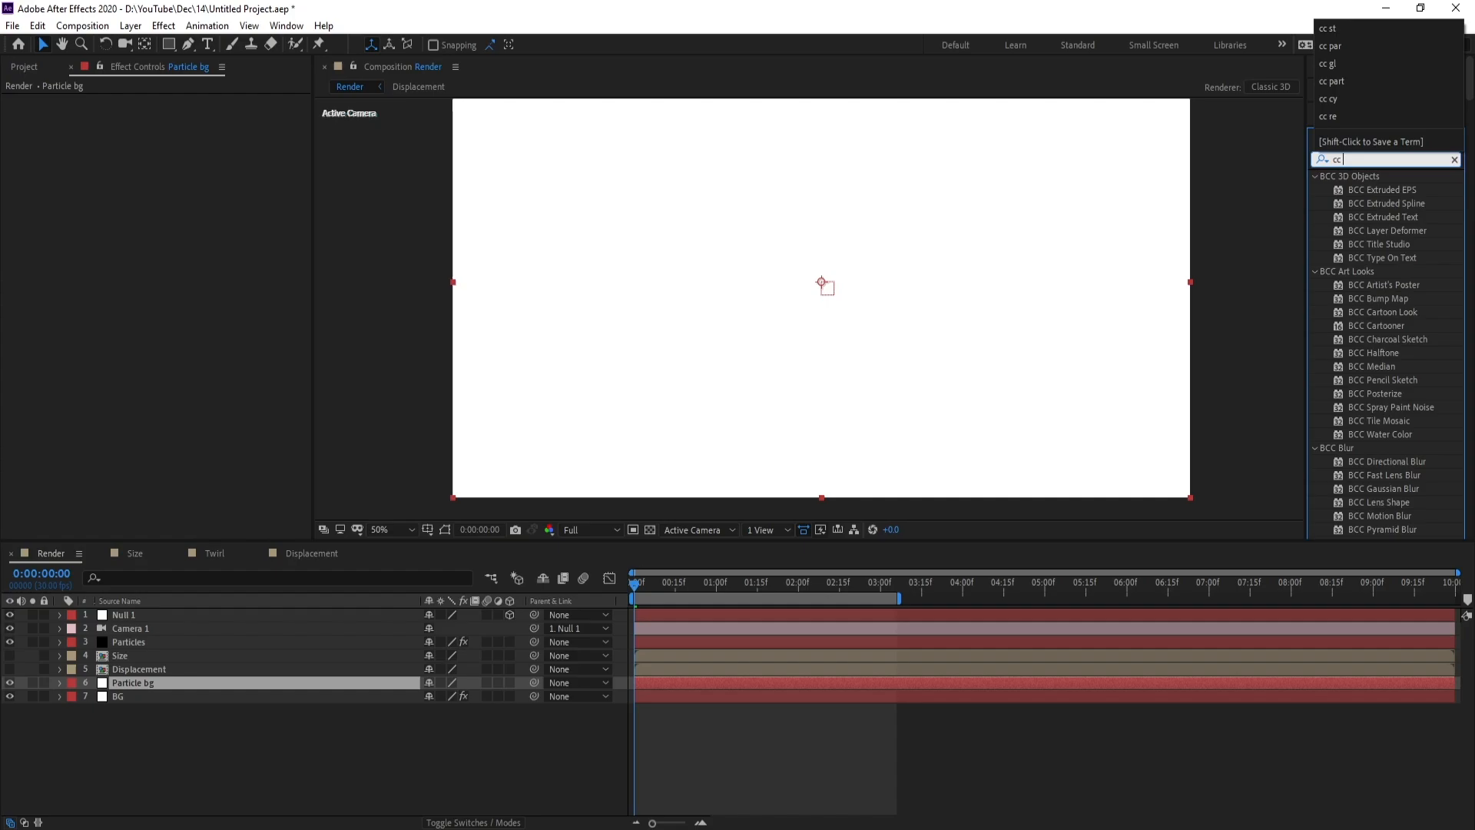
type(" sta")
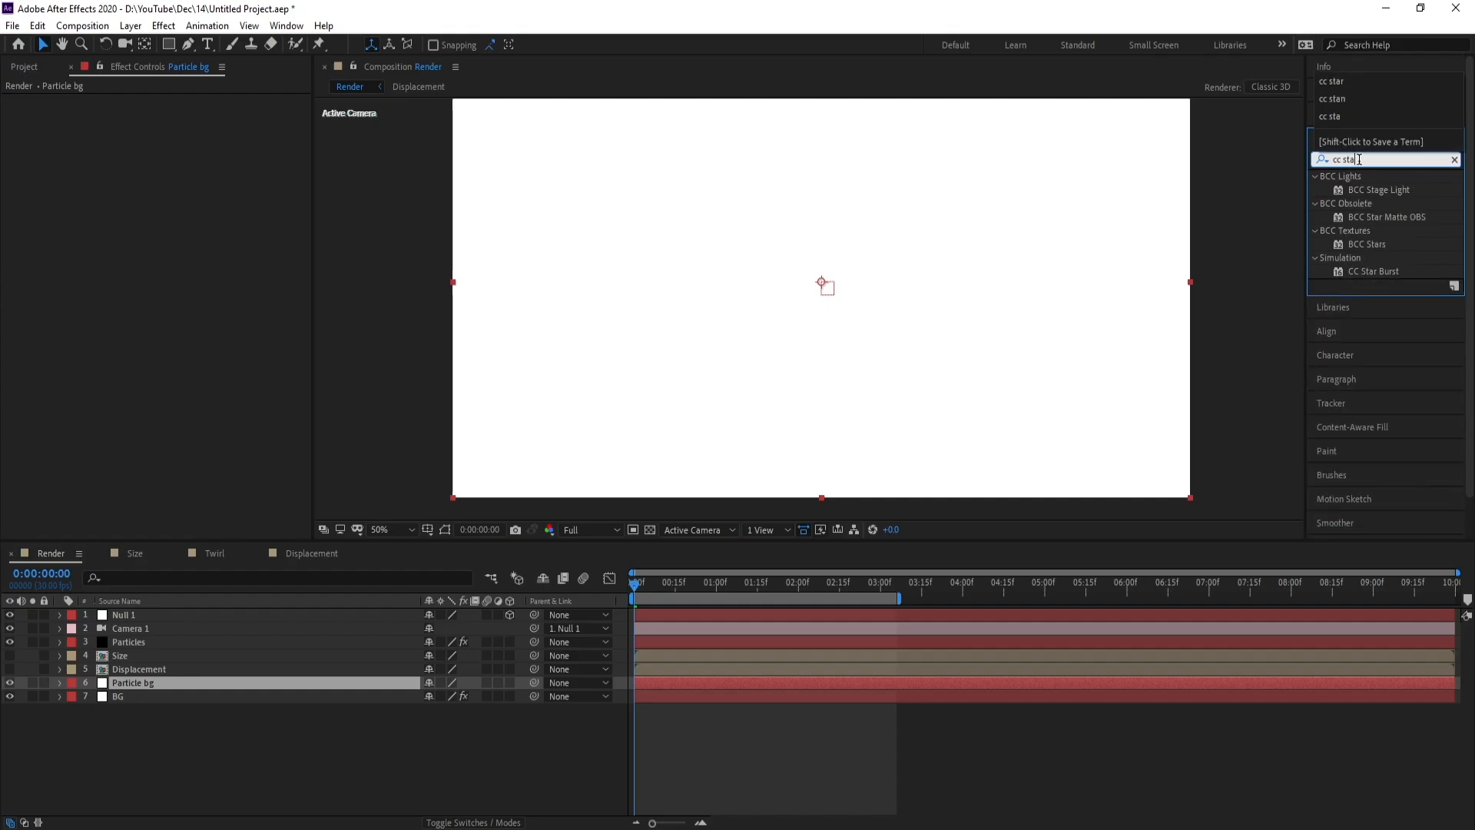
double_click(1396, 274)
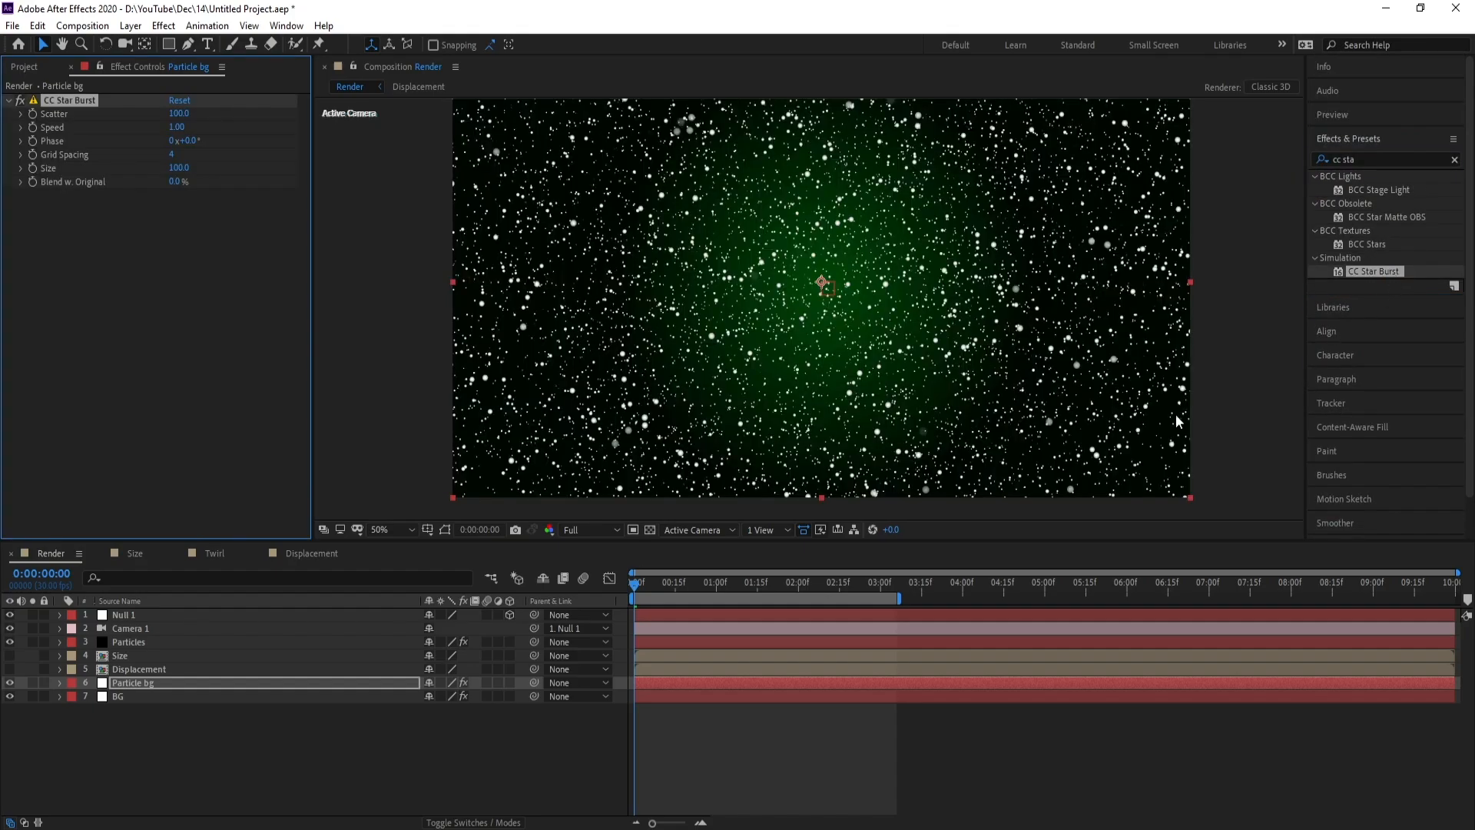
At frame 6, set CC Star Burst's Grid Spacing to 1, Scatter to 369 and Speed to 0.05
left_click_drag(634, 587, 651, 587)
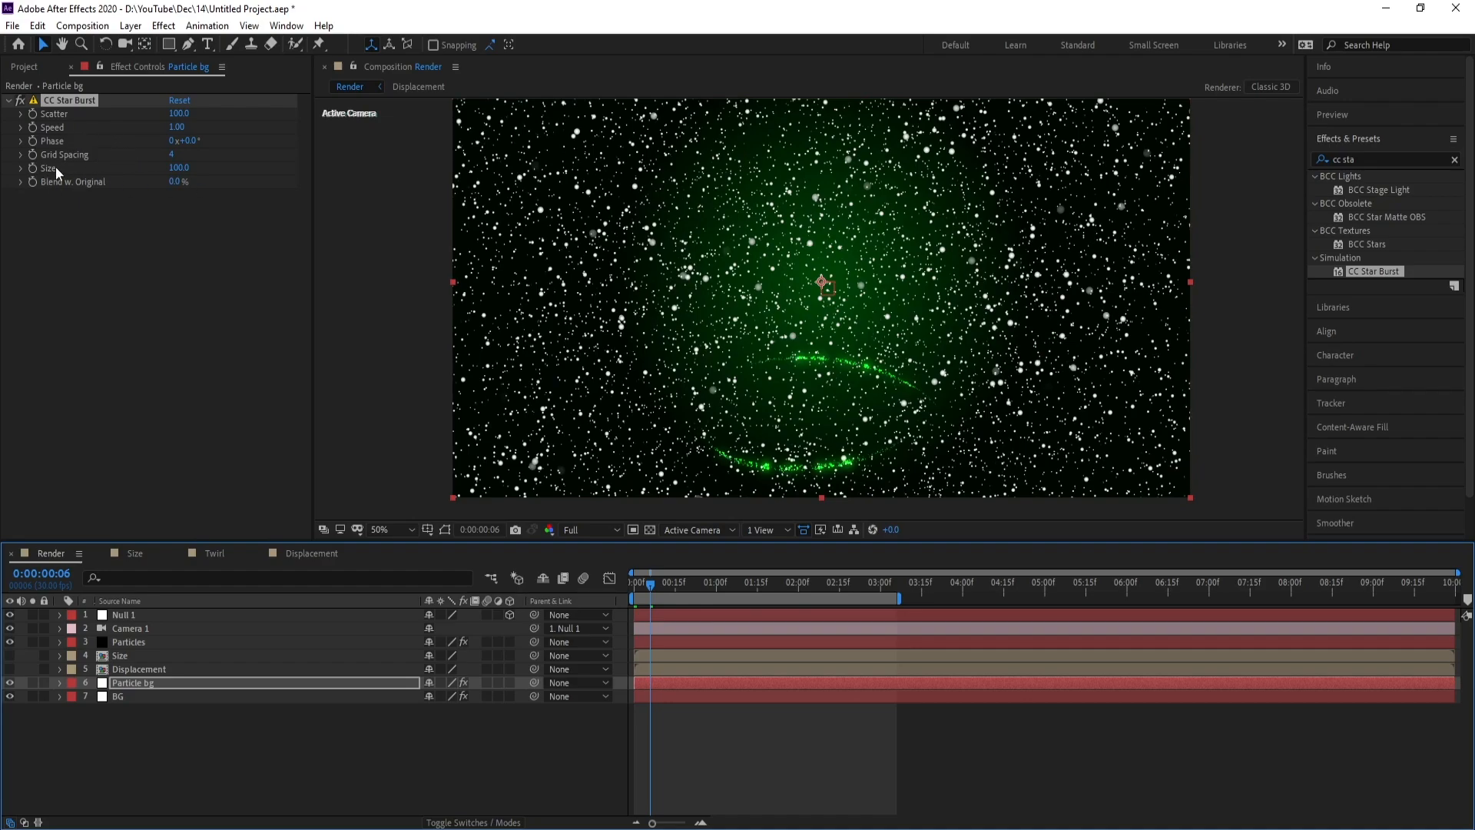
left_click(174, 155)
type("1")
key("Return")
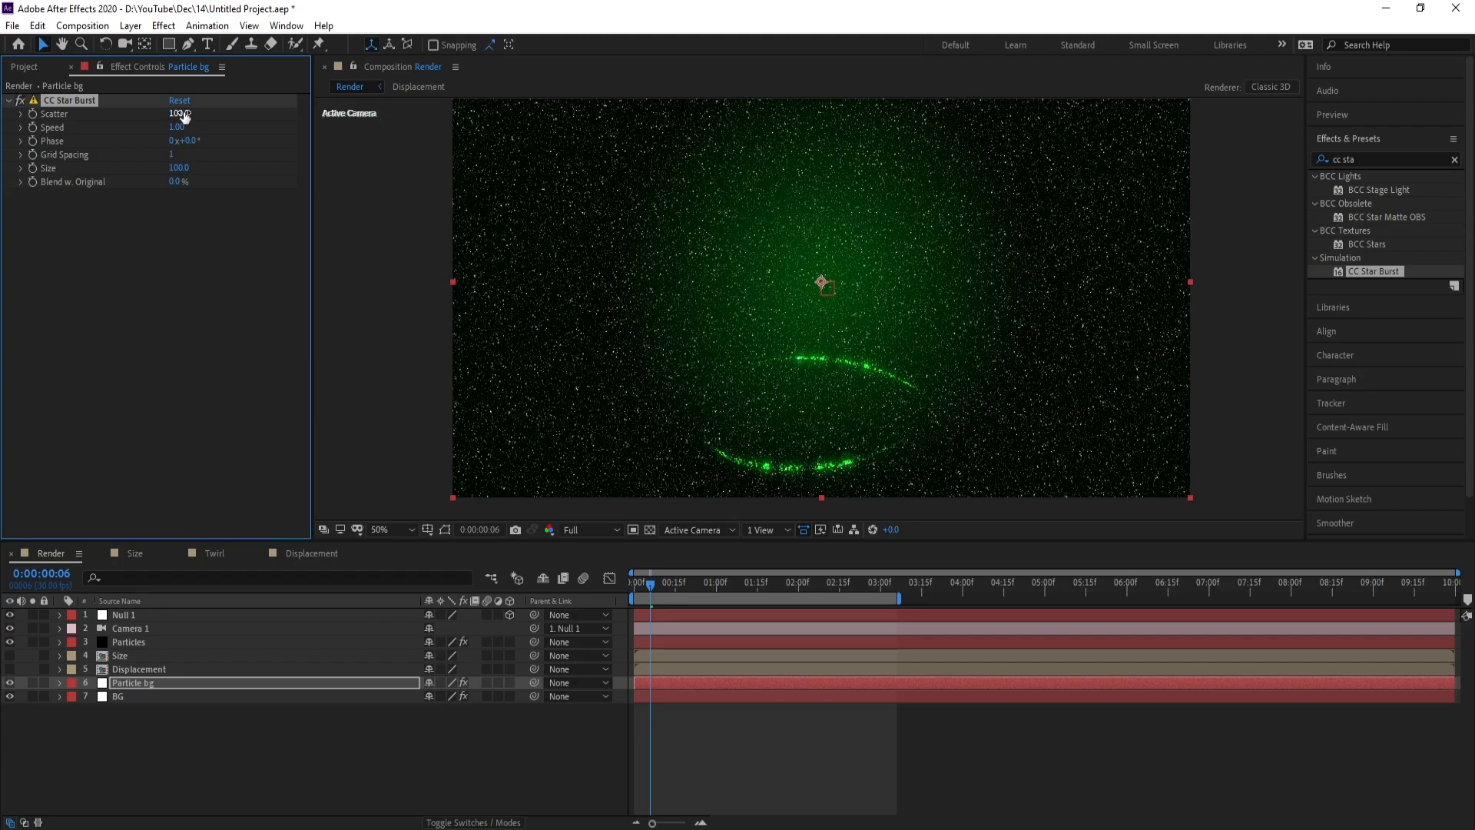
left_click_drag(179, 113, 399, 123)
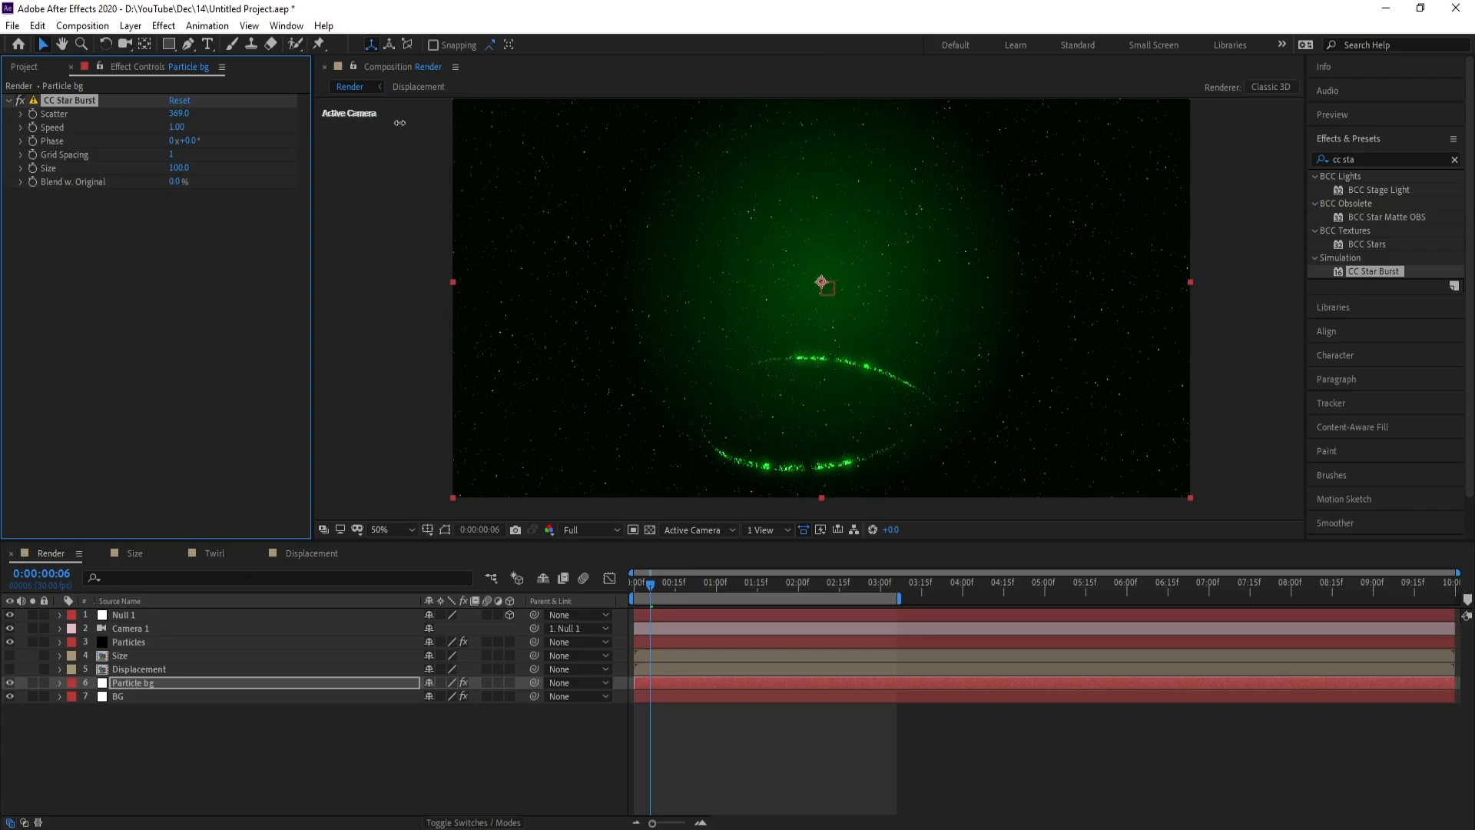
left_click_drag(177, 128, 112, 136)
Apply the Fill effect to the Particle bg layer and set its Color to a bright green
left_click(1383, 159)
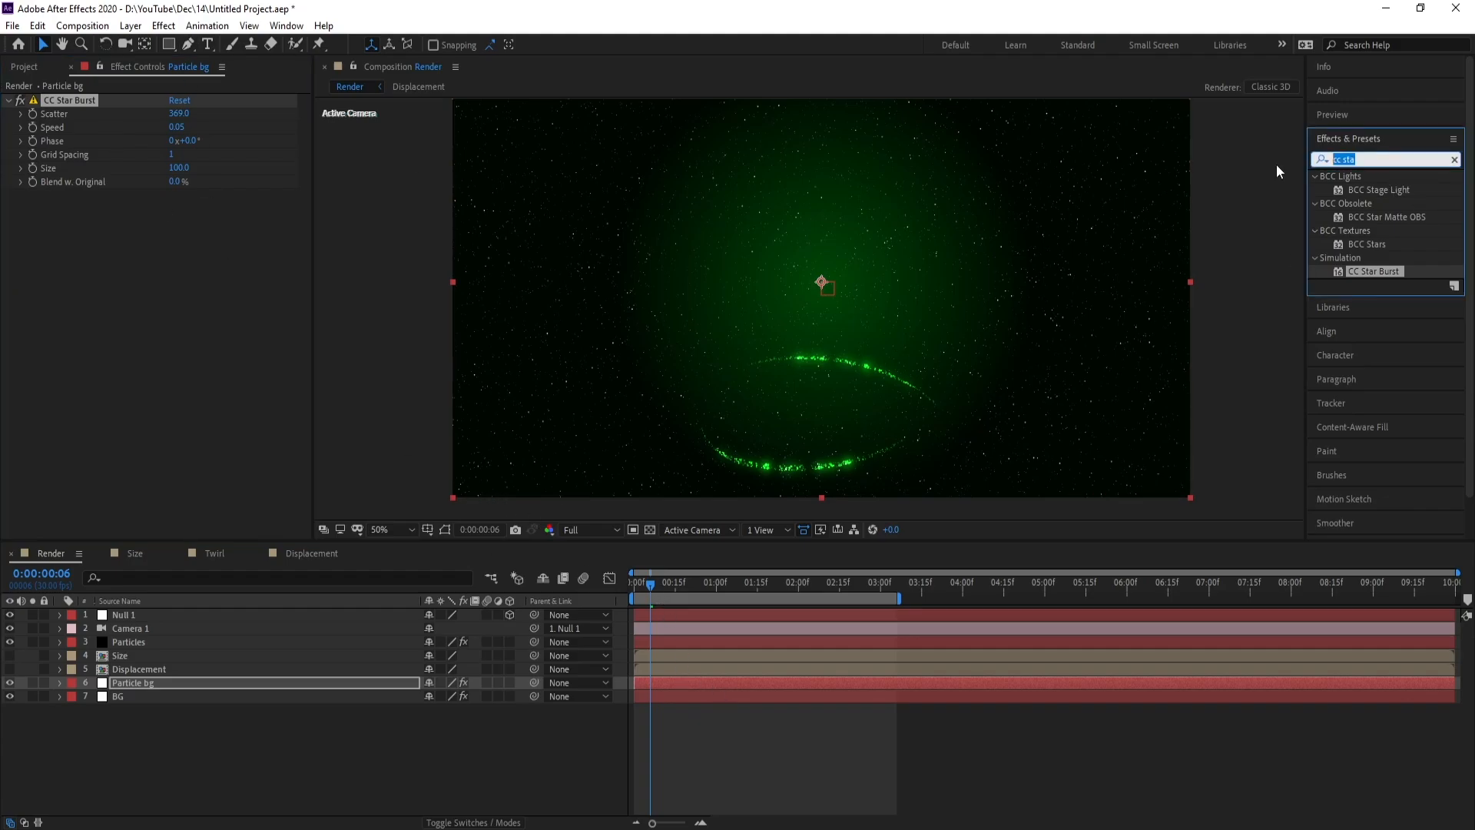
type("fill")
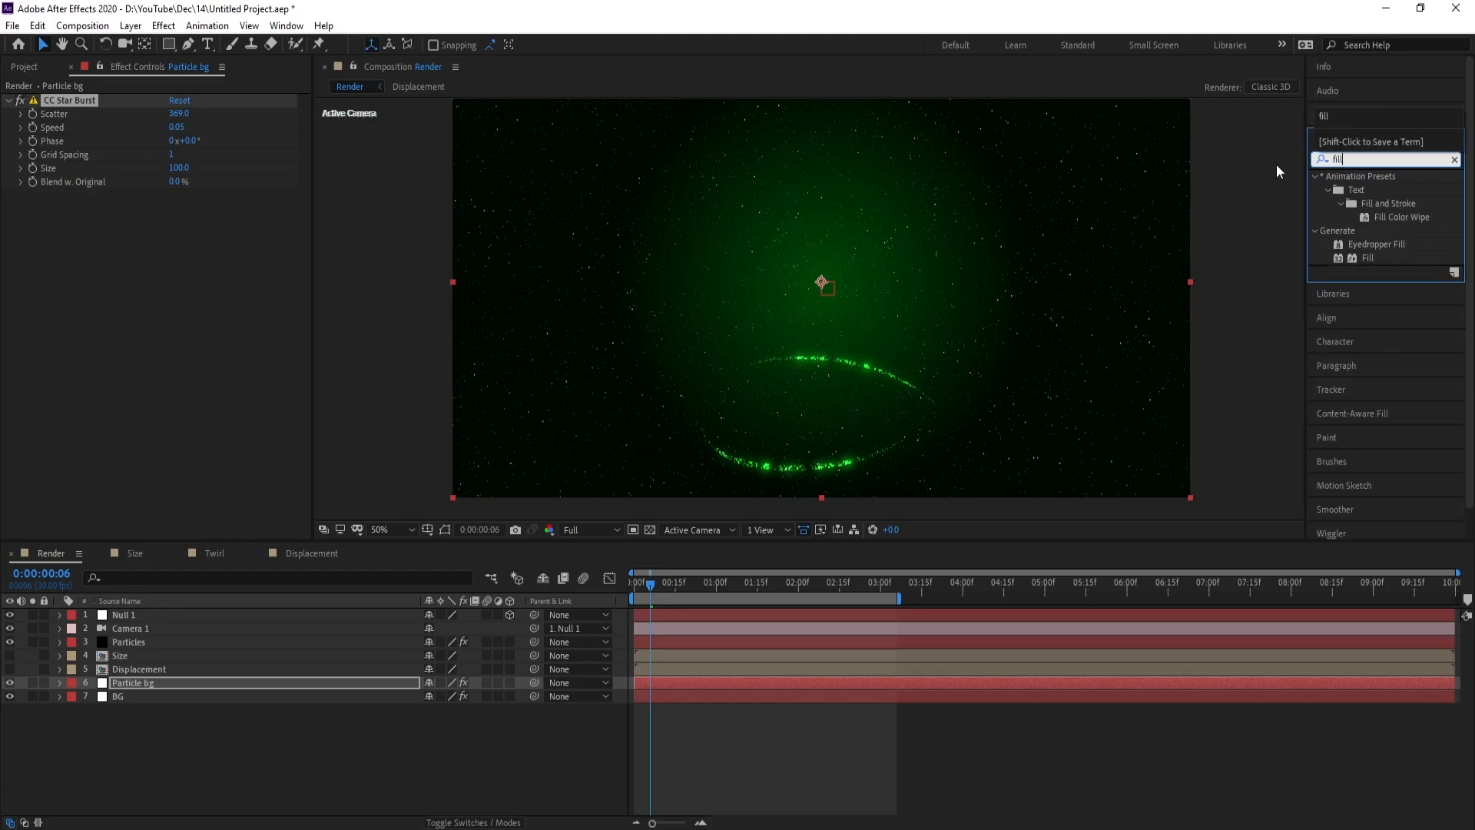
left_click_drag(1367, 258, 328, 213)
left_click(177, 236)
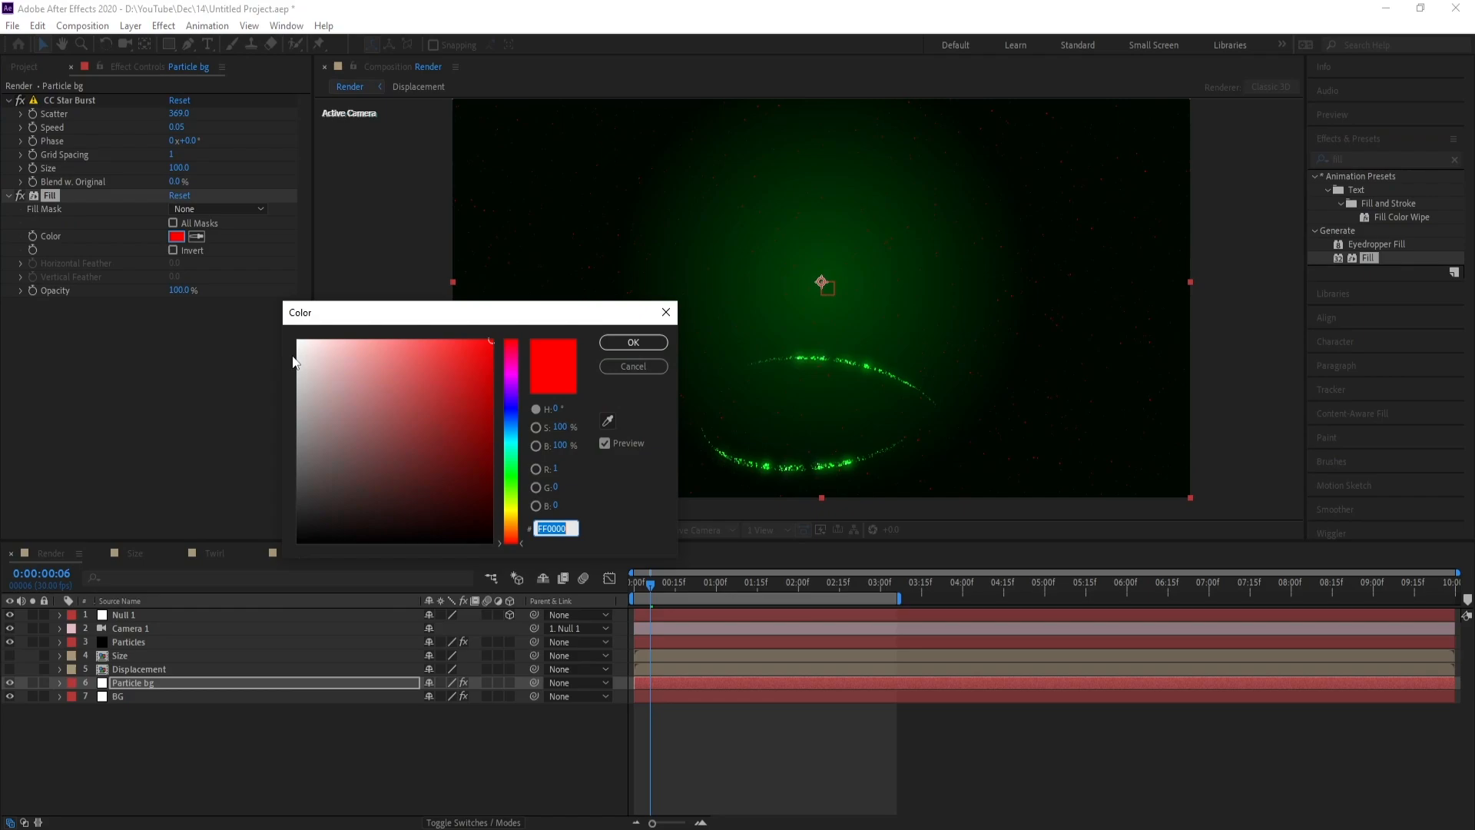
left_click_drag(511, 384, 507, 477)
left_click(491, 346)
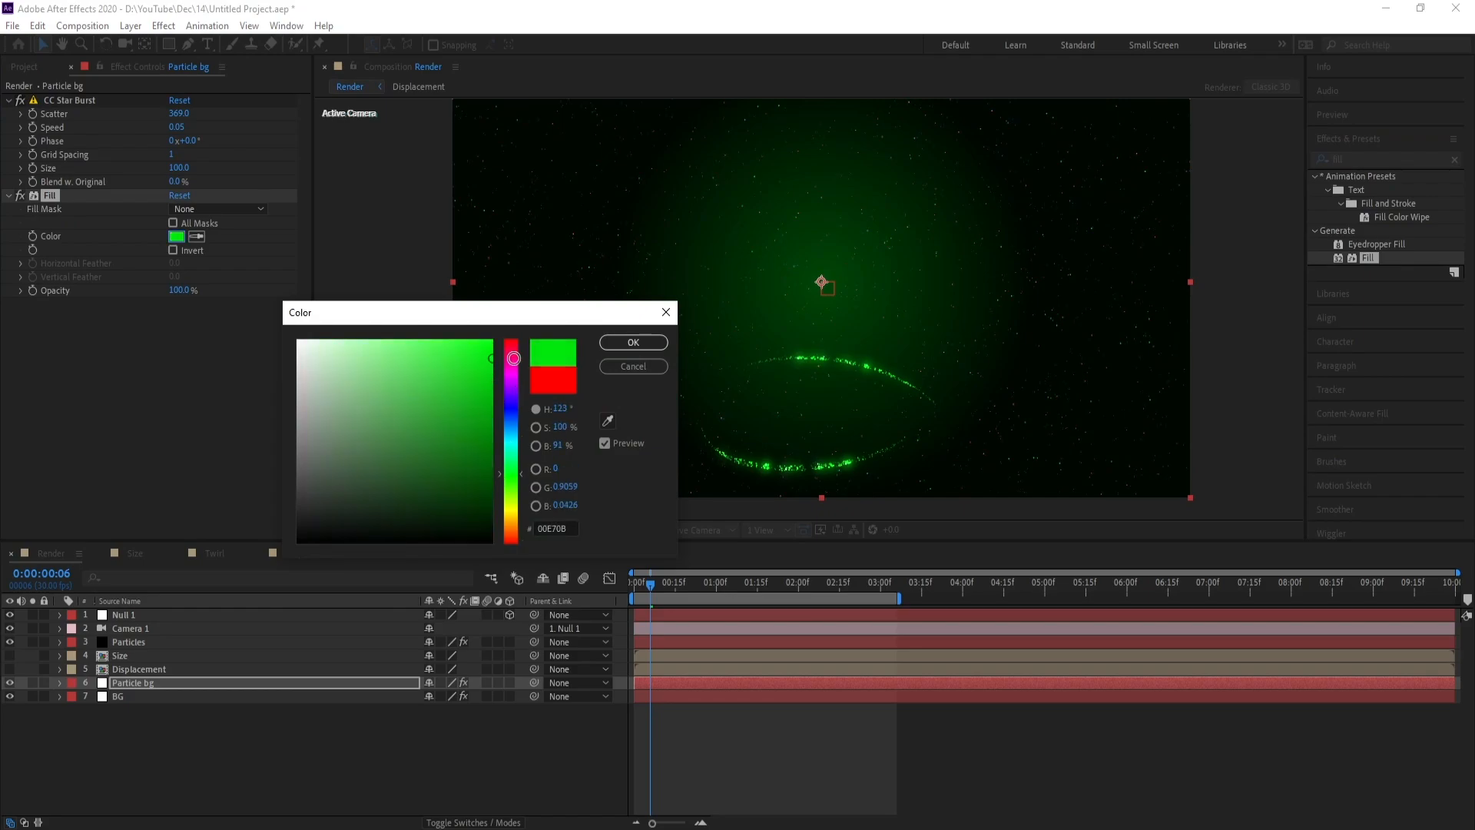
left_click(633, 342)
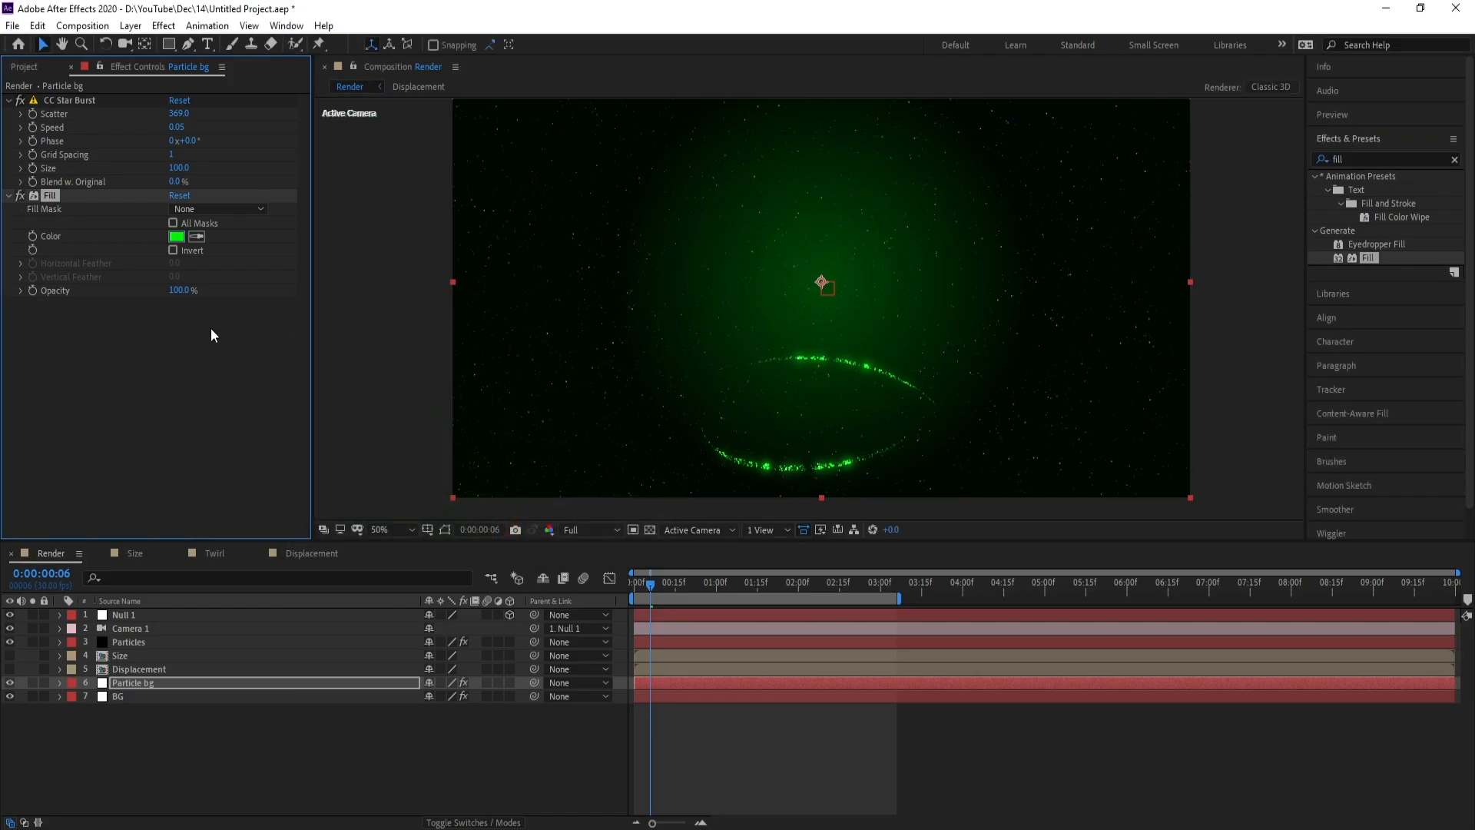
Fine-tune the Fill effect's Color to the bright green 00F30B
left_click(177, 236)
left_click_drag(448, 444, 531, 346)
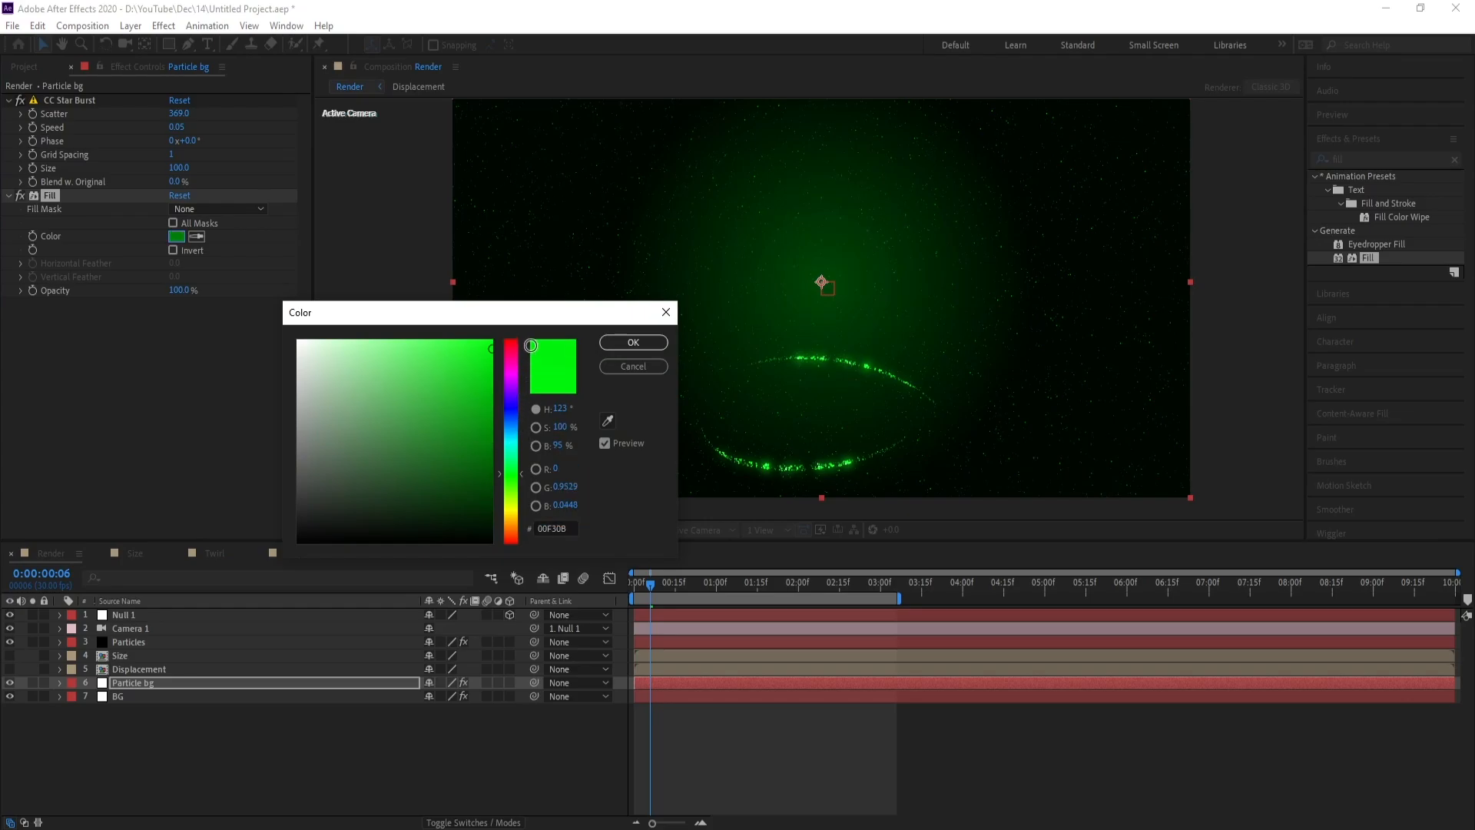
left_click(493, 345)
left_click(634, 342)
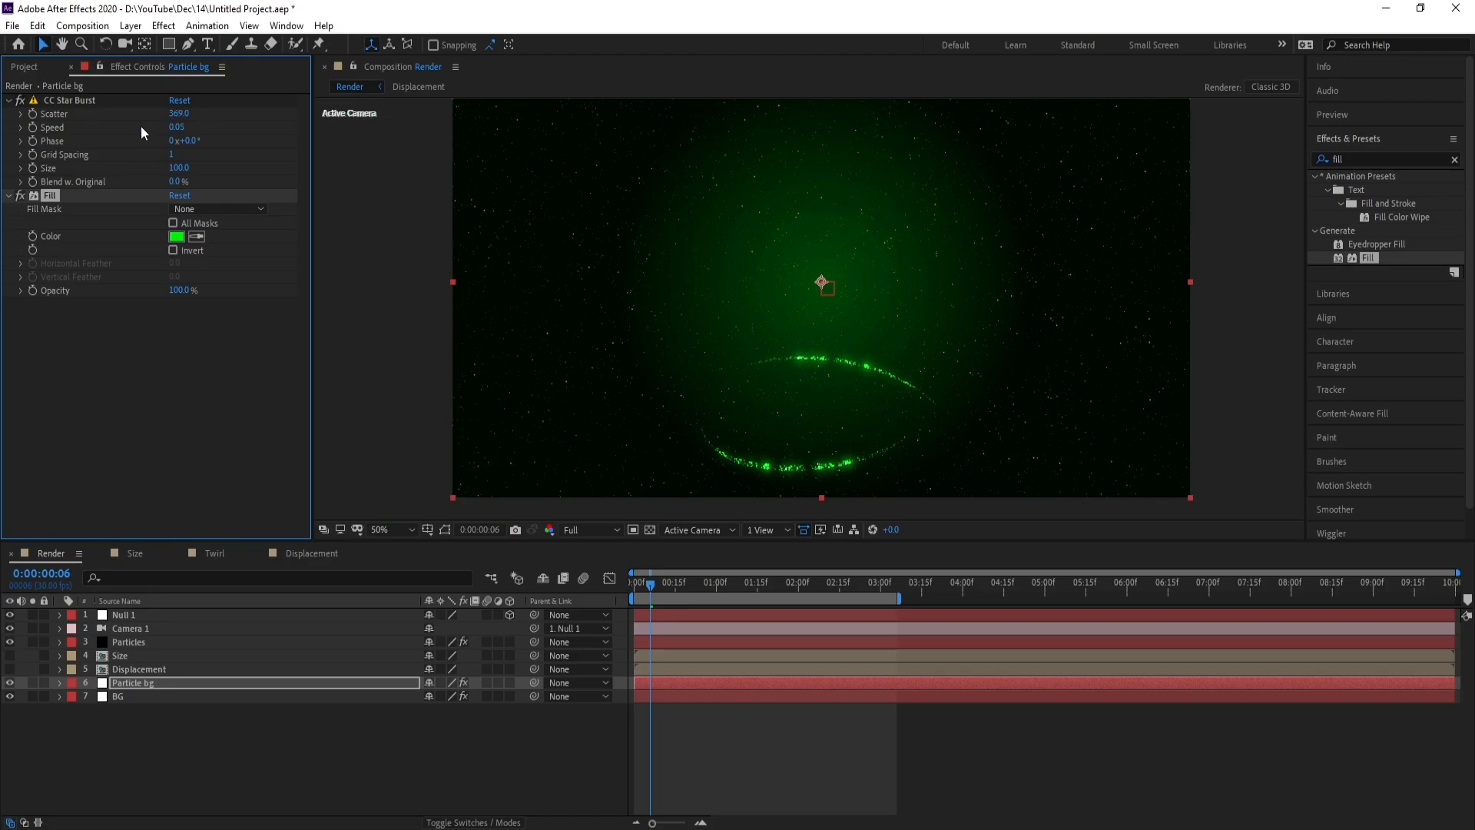
Solo the Particle bg layer and briefly play back its star motion
left_click(31, 682)
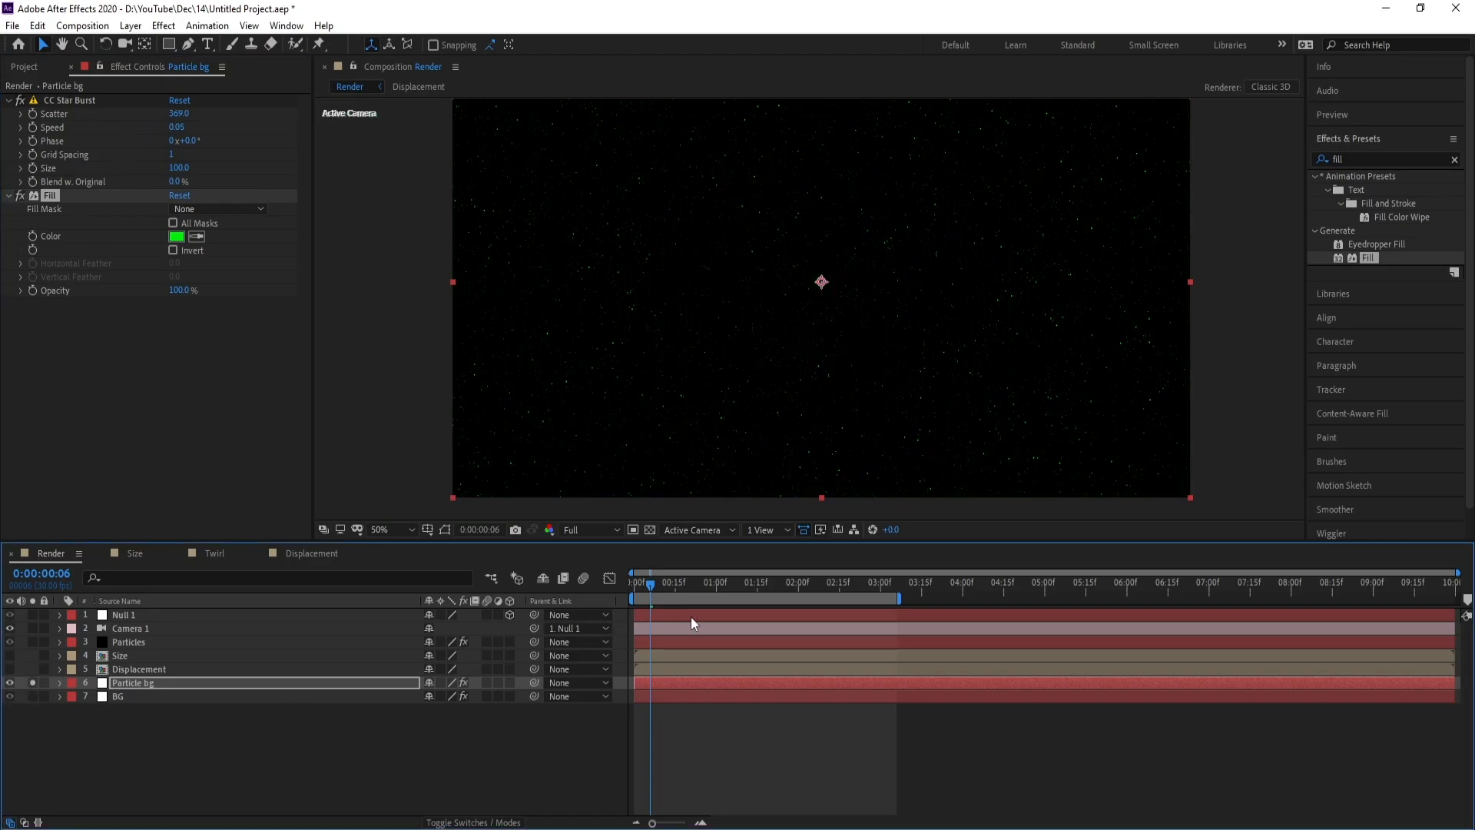
key("space")
key("space")
Apply the Stylize Glow effect to the Particle bg layer, unsolo it and check the full composition around frame 23
left_click(167, 28)
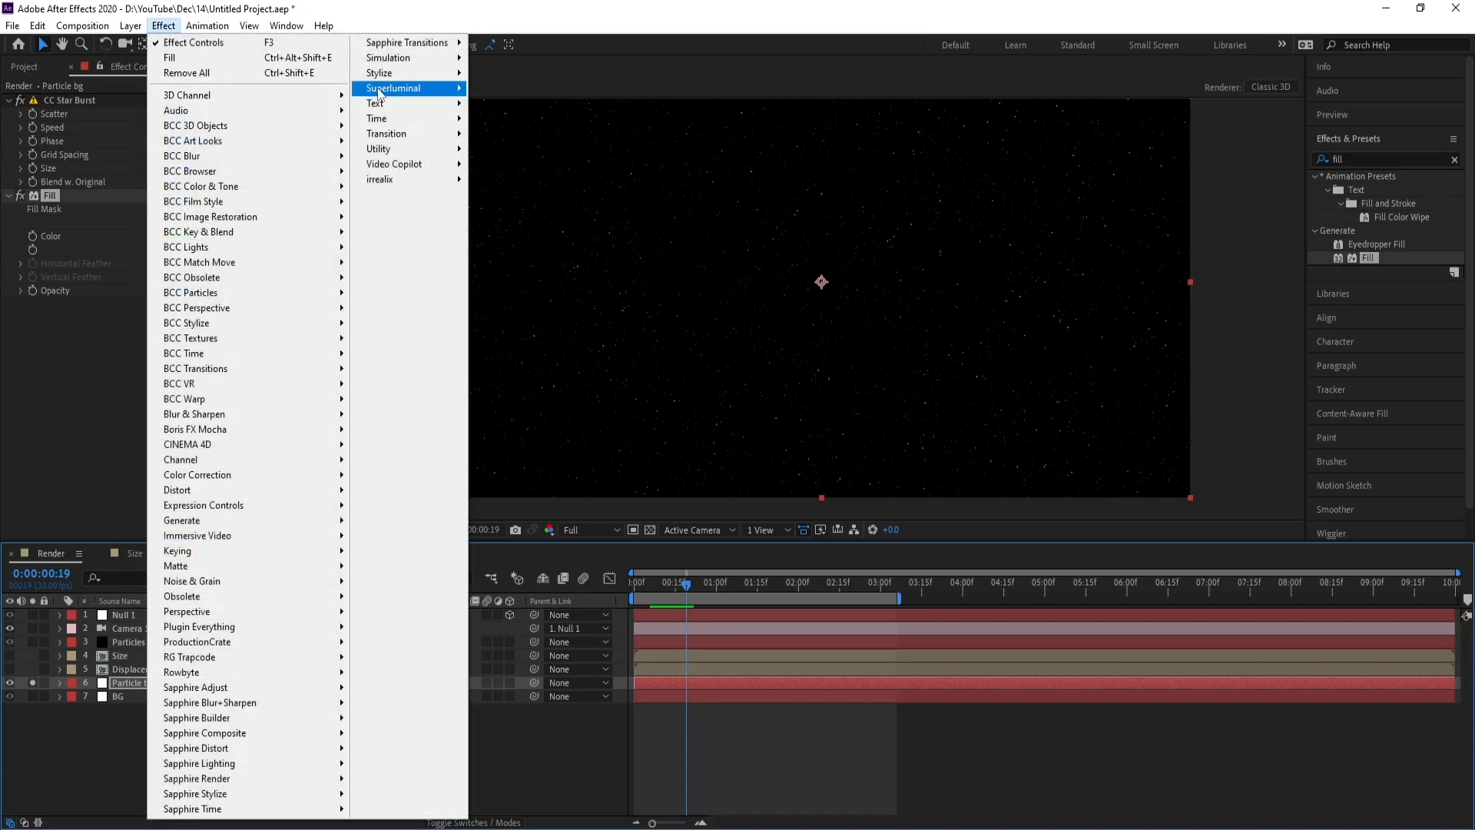
mouse_move(400, 73)
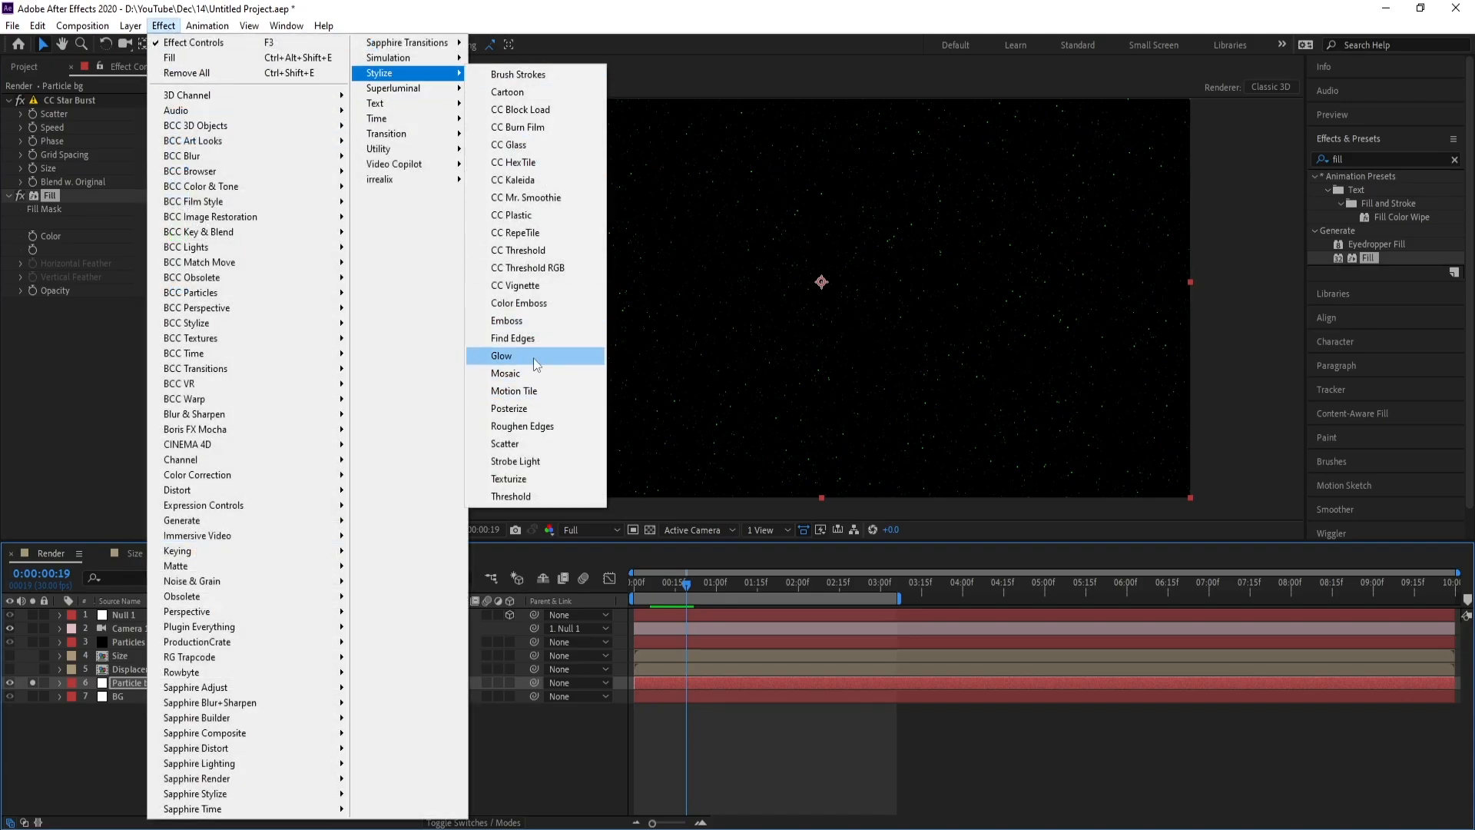
left_click(511, 355)
left_click(34, 683)
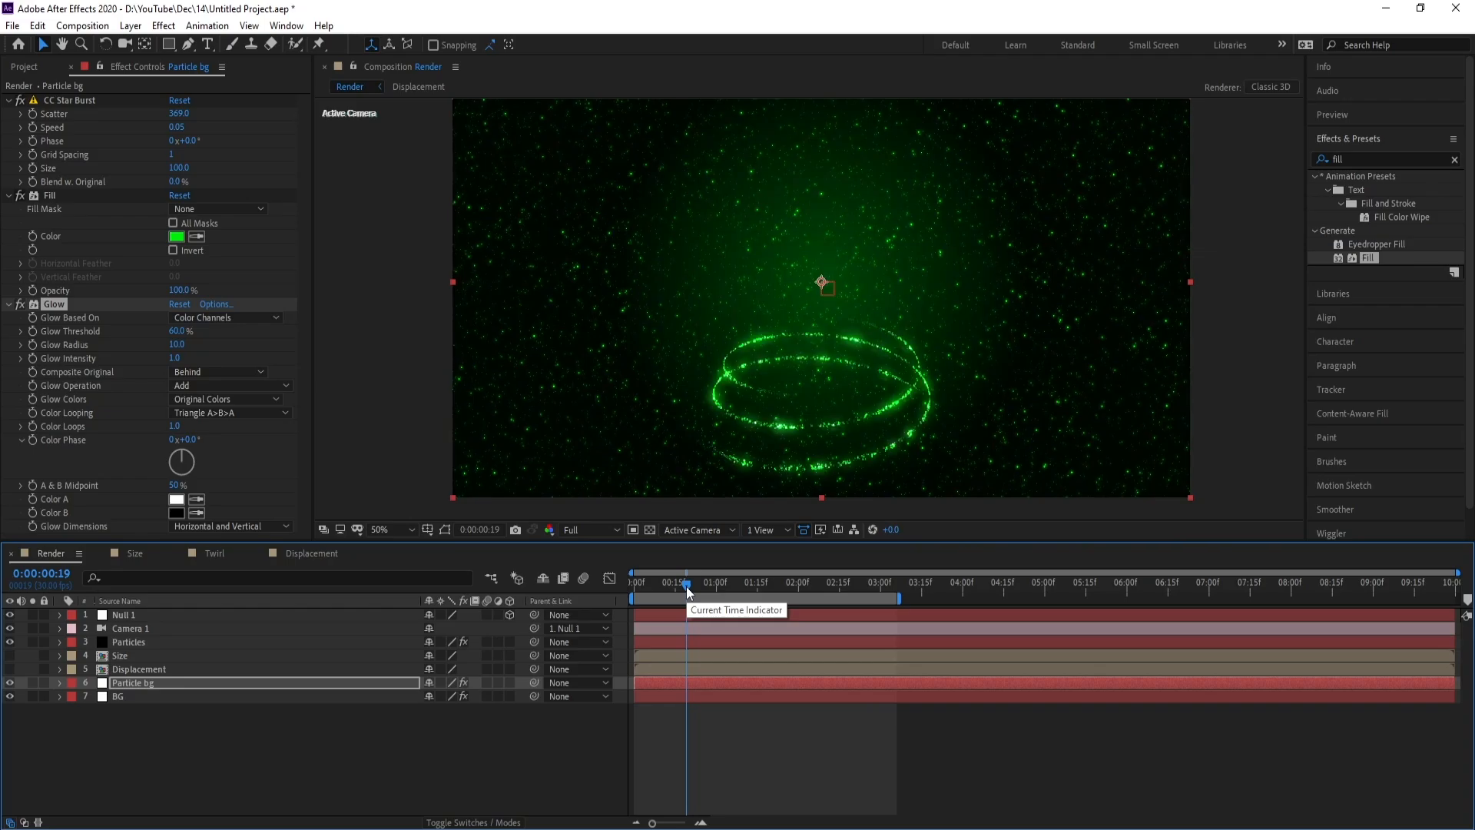
left_click_drag(685, 587, 698, 592)
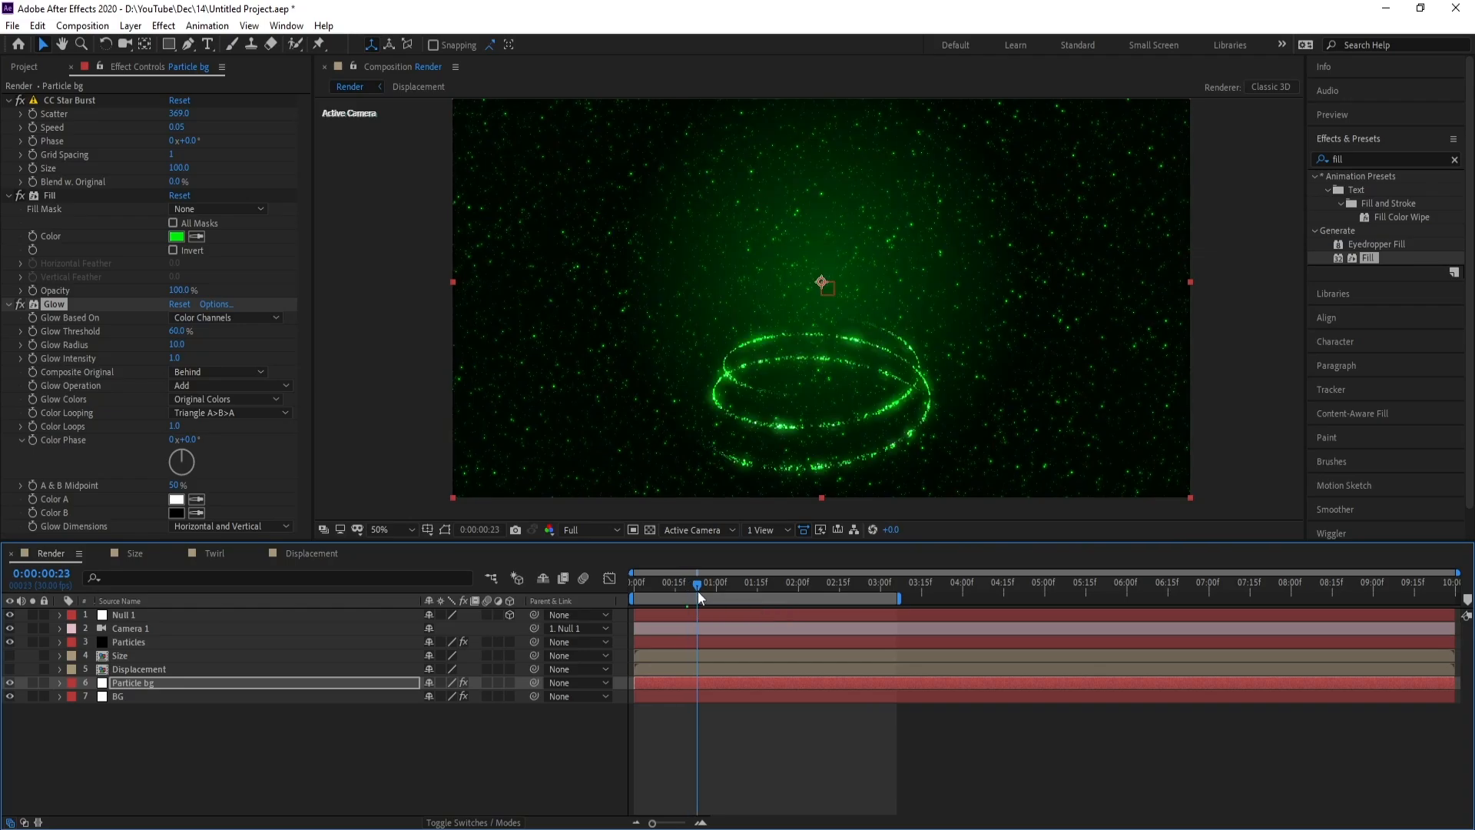